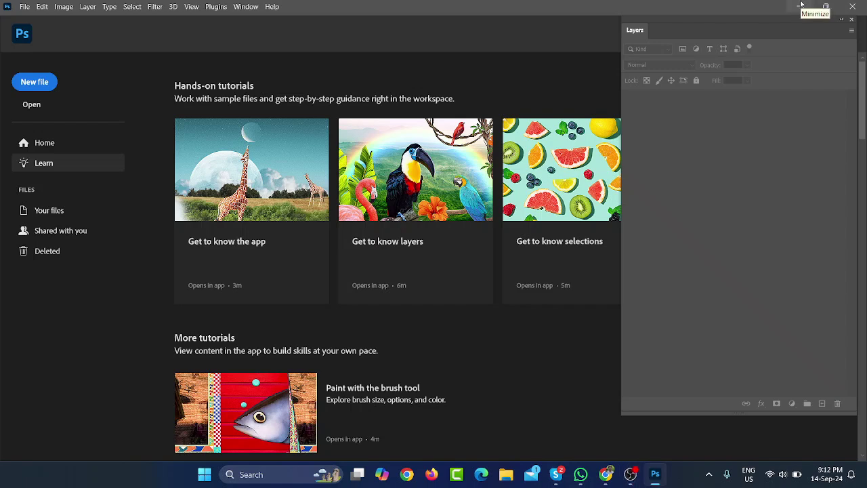
Create a white 1080 × 1080 px, 72 ppi document named 'Design'.
left_click(35, 82)
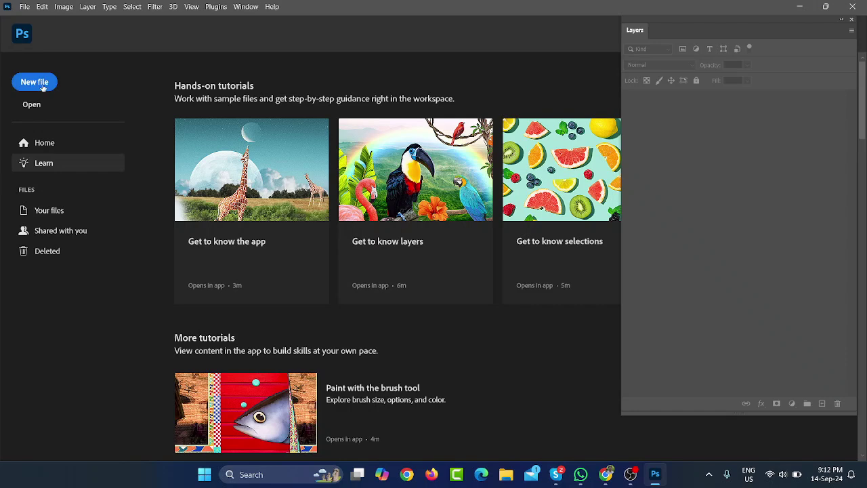
left_click(44, 85)
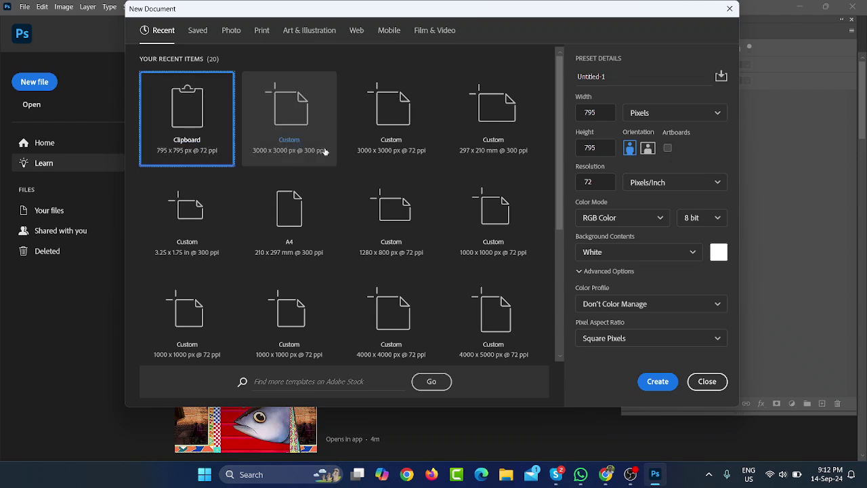
key("Tab")
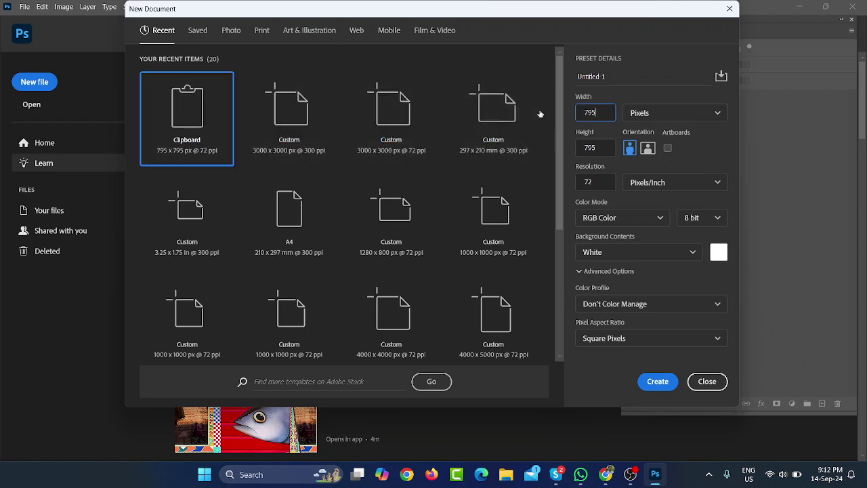
type("1080")
key("Tab")
type("1")
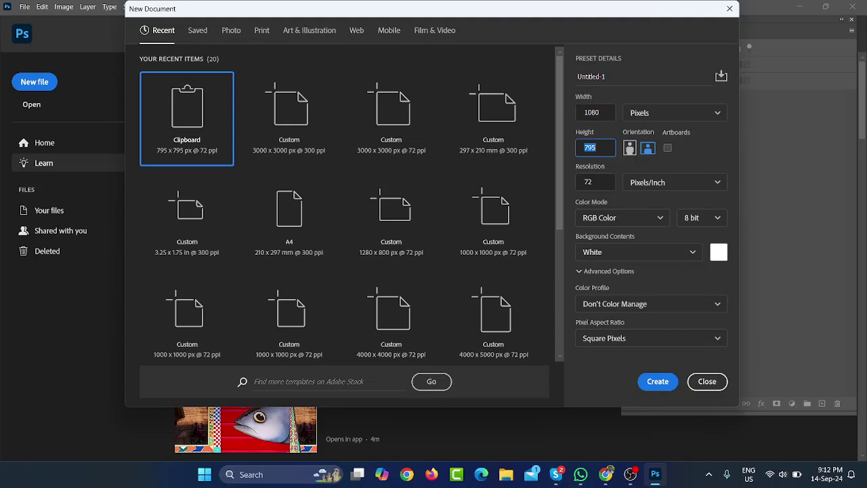
type("0")
key("shift+Tab")
key("shift+Tab")
type("Des")
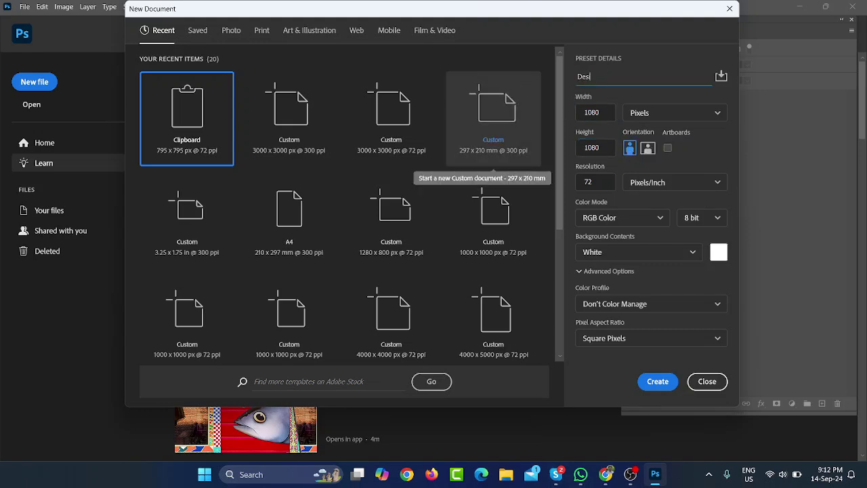
type("ign")
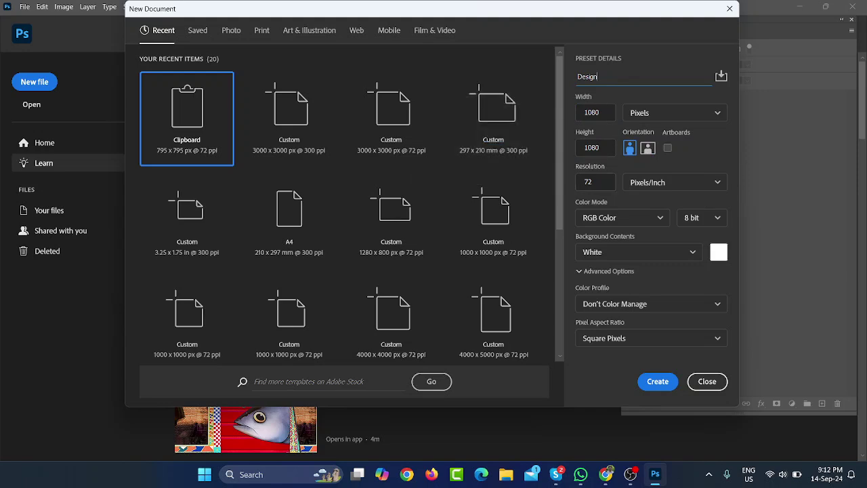
left_click(577, 185)
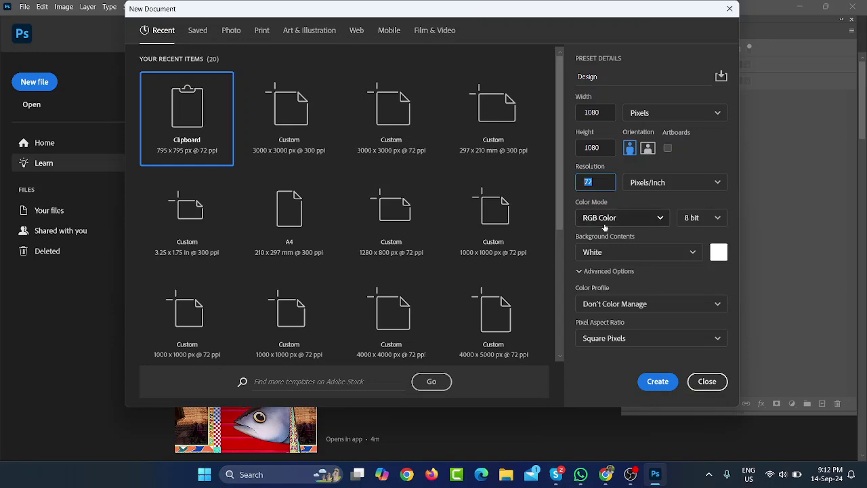
left_click(657, 382)
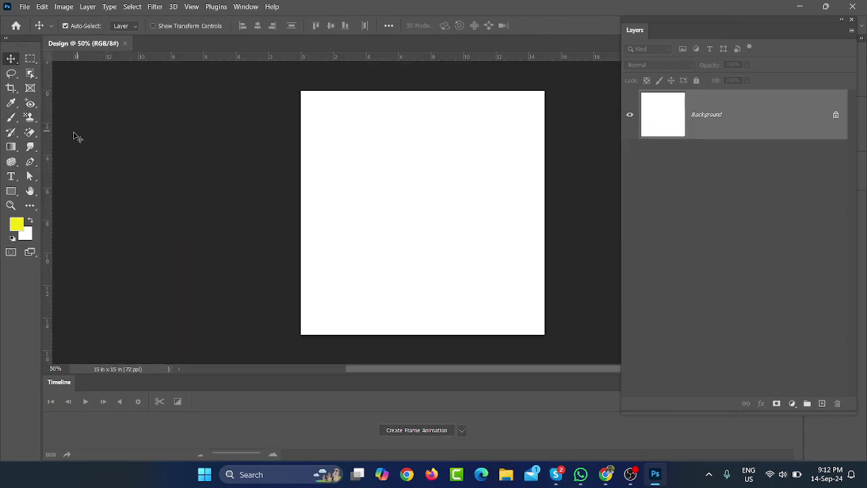
Pick the Magic Eraser Tool from the eraser flyout, then bring Chrome forward.
left_click(30, 133)
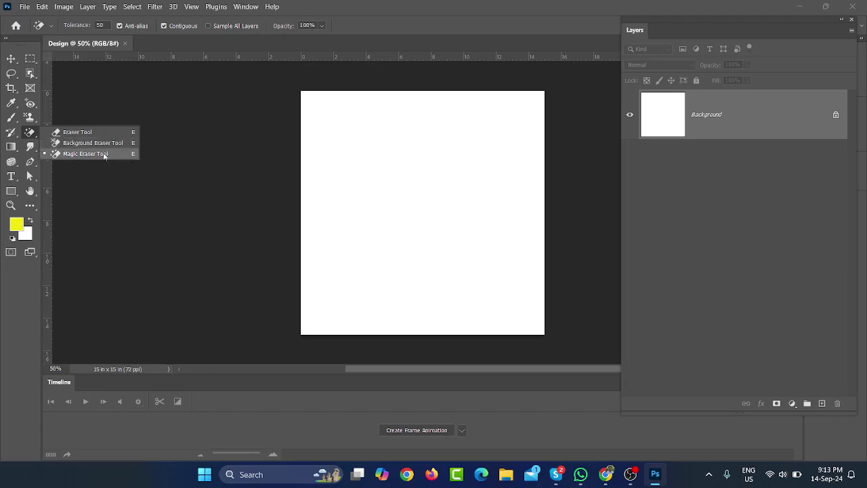
left_click(608, 477)
Check the Google Meet call tab in Chrome, then minimise the browser back to Photoshop.
left_click(525, 411)
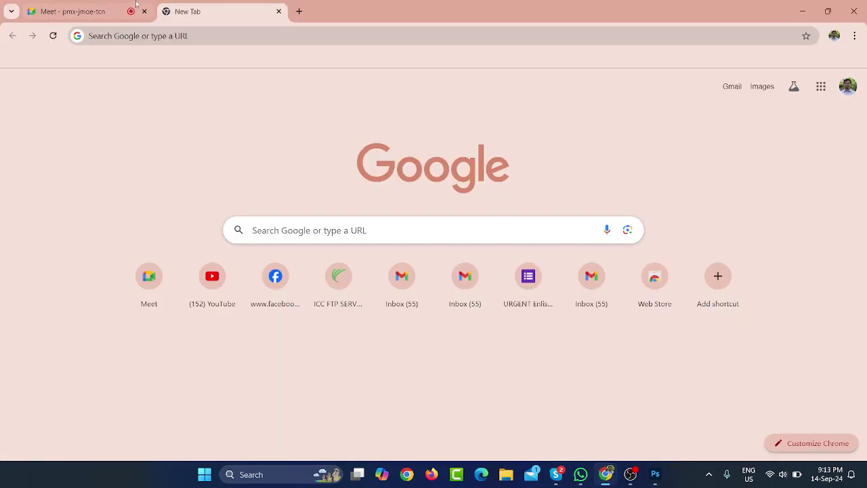
left_click(100, 6)
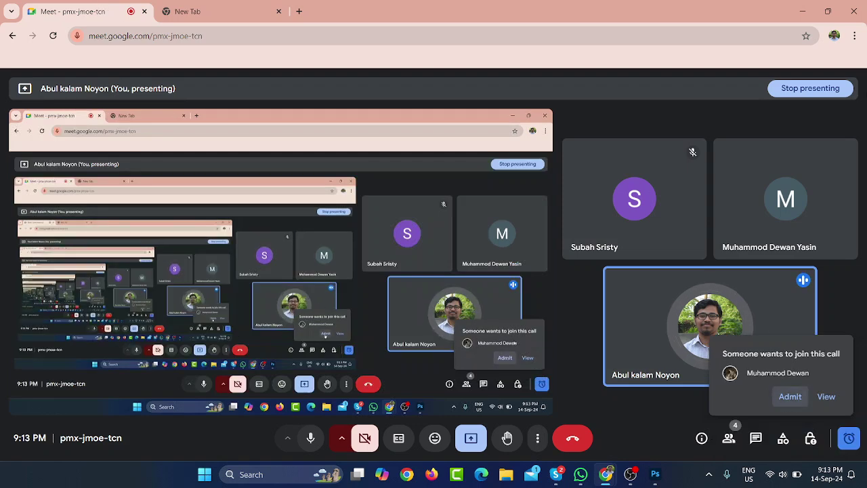
left_click(813, 4)
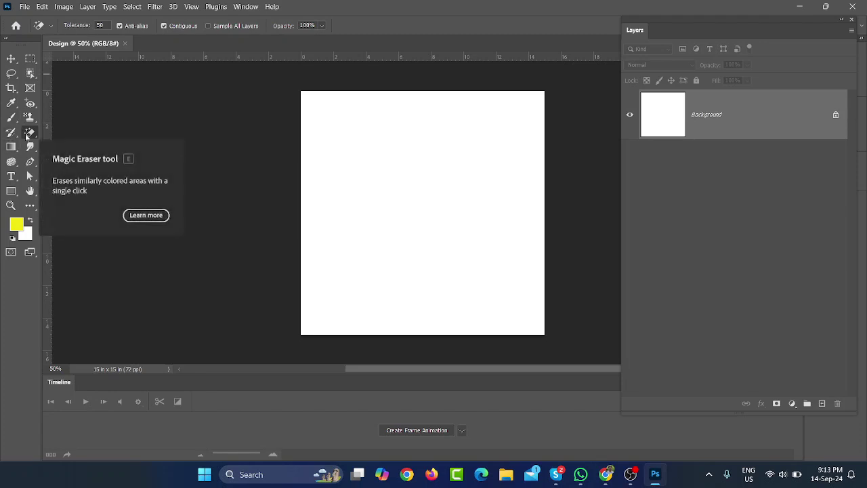
Keep Magic Eraser in the eraser slot, then switch to the Gradient tool and view its variants.
right_click(28, 135)
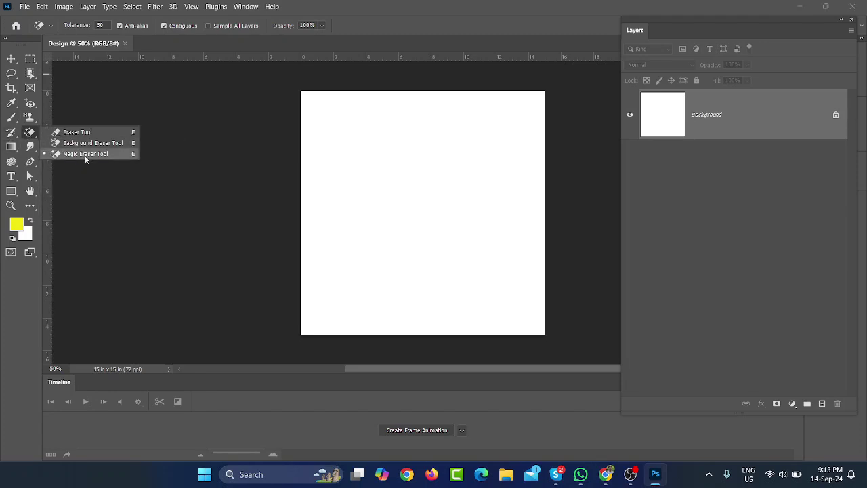
left_click(87, 156)
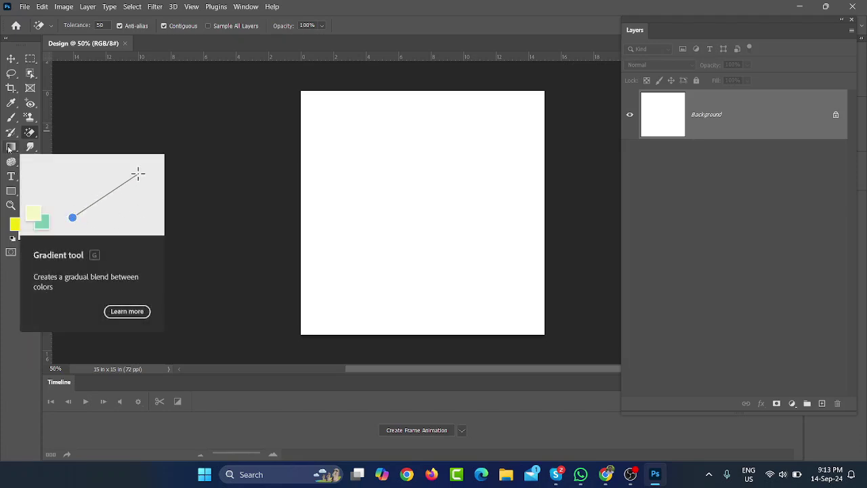
left_click(9, 148)
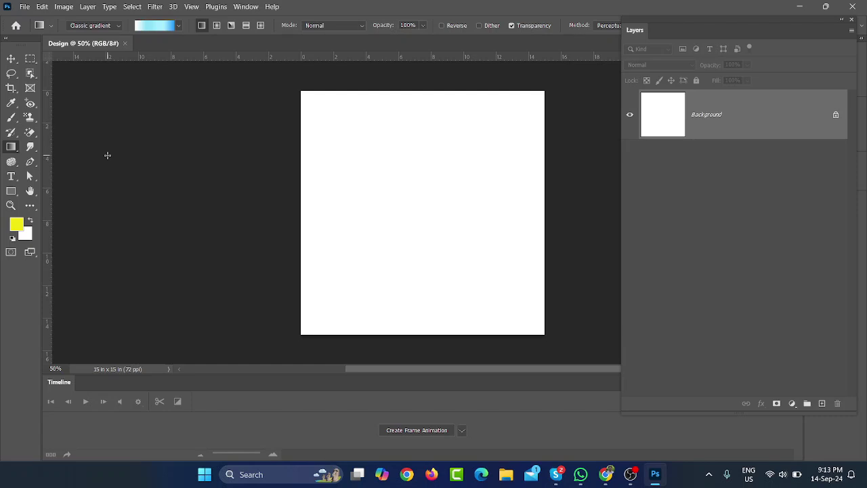
right_click(10, 145)
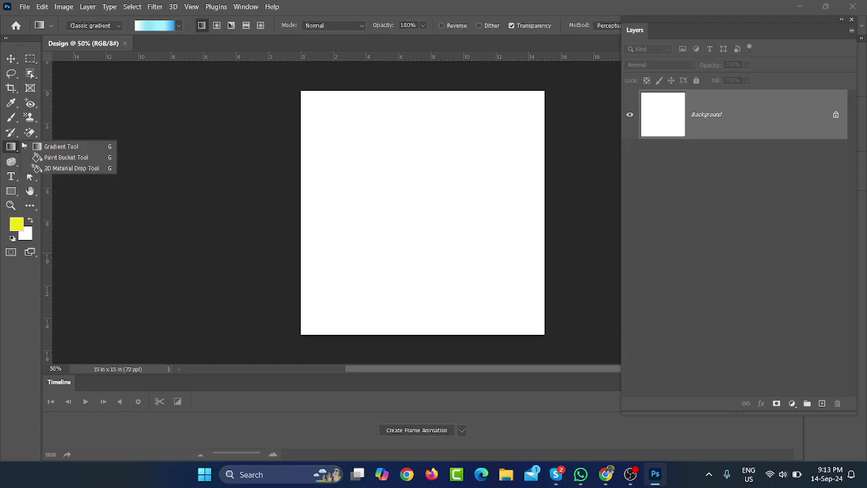
Change Classic gradient to Gradient and try a purple-blue preset from the Blues folder.
left_click(42, 147)
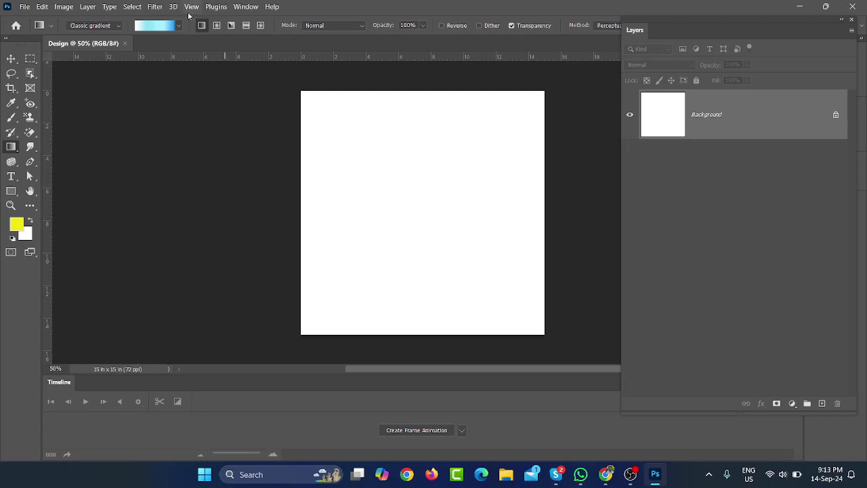
left_click(111, 28)
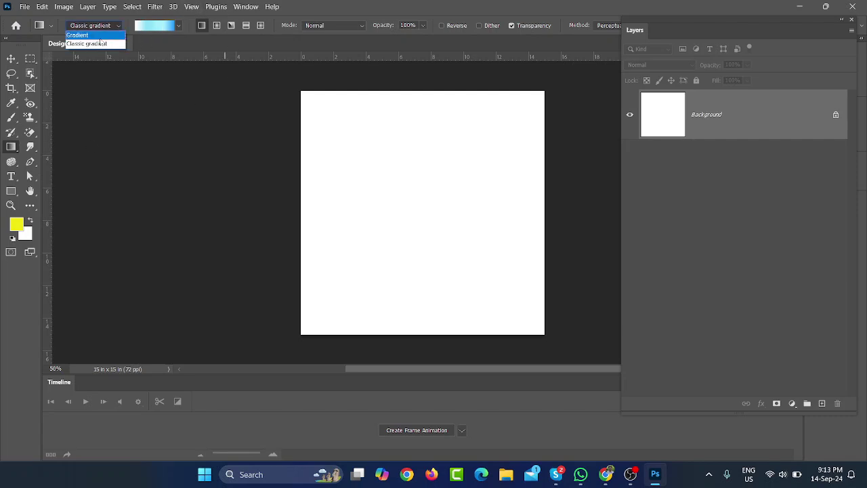
left_click(105, 32)
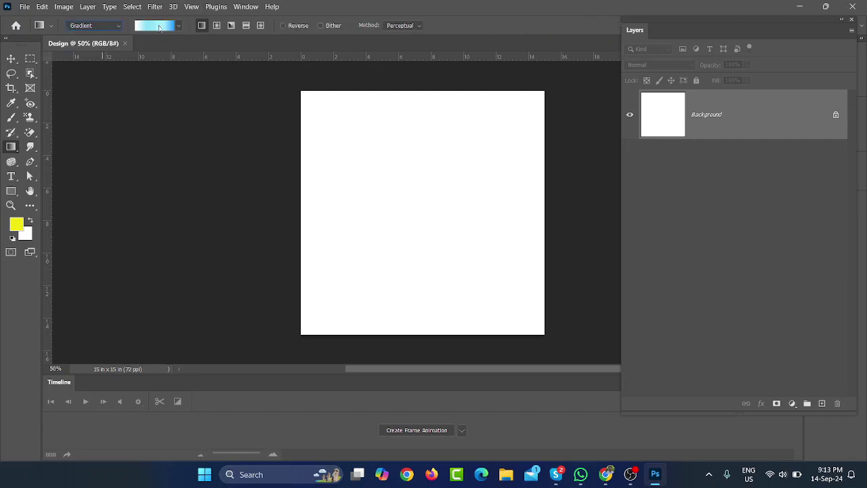
left_click(159, 27)
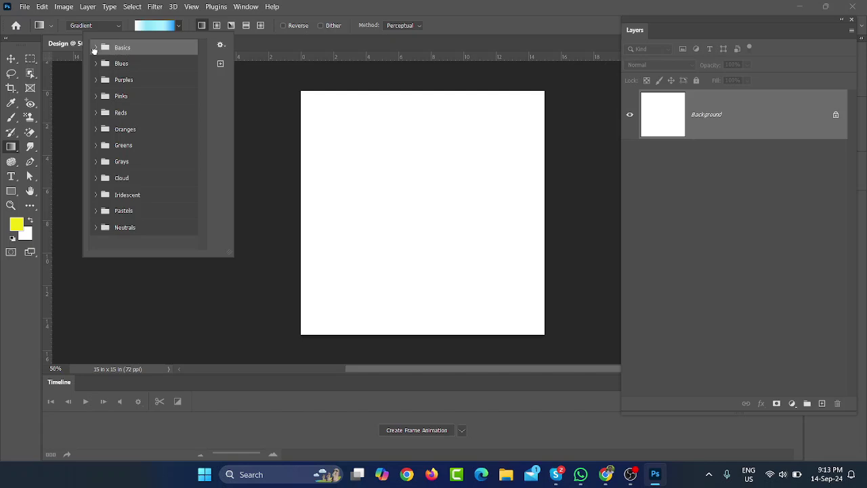
left_click(96, 48)
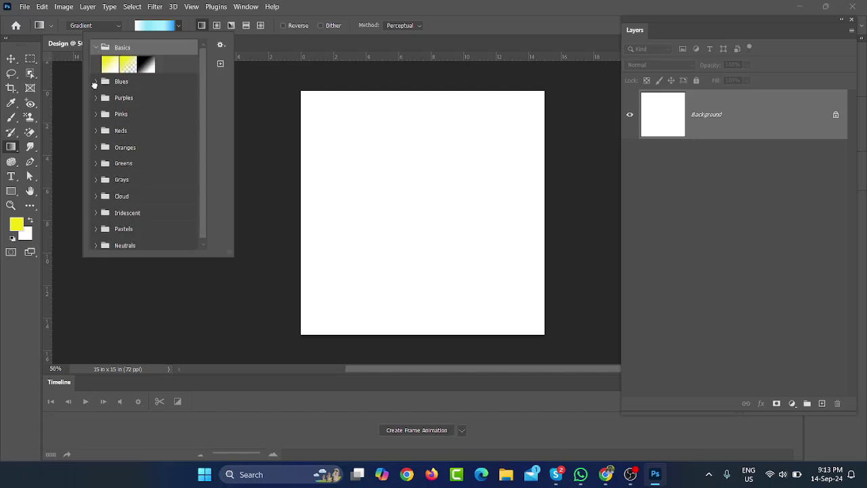
left_click(96, 82)
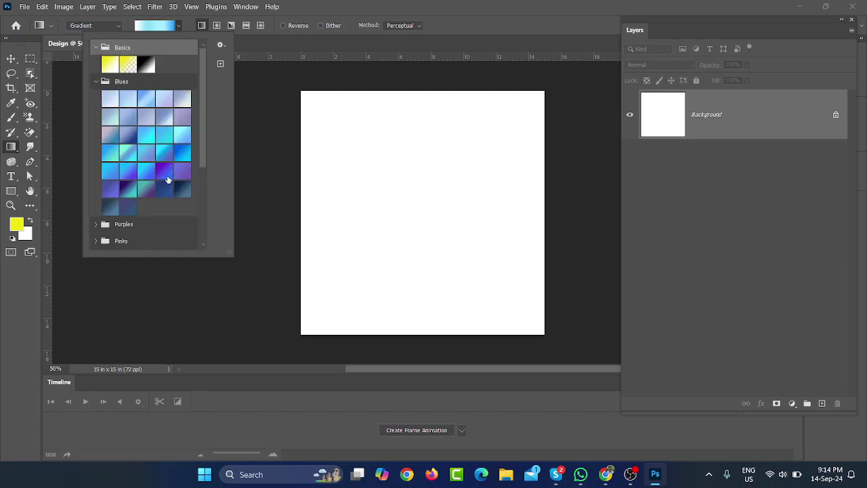
left_click(166, 174)
left_click(408, 128)
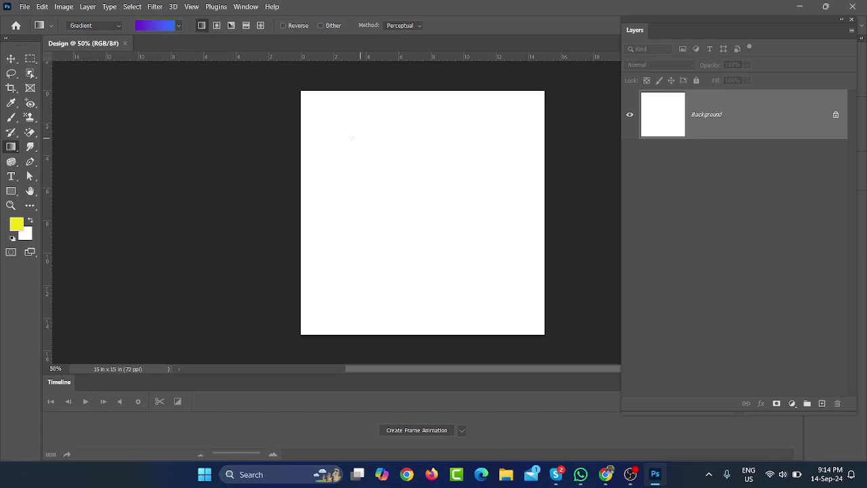
Choose the magenta-purple preset from the Purples gradient folder instead.
left_click(178, 30)
scroll(174, 181, "down", 3)
scroll(174, 181, "down", 2)
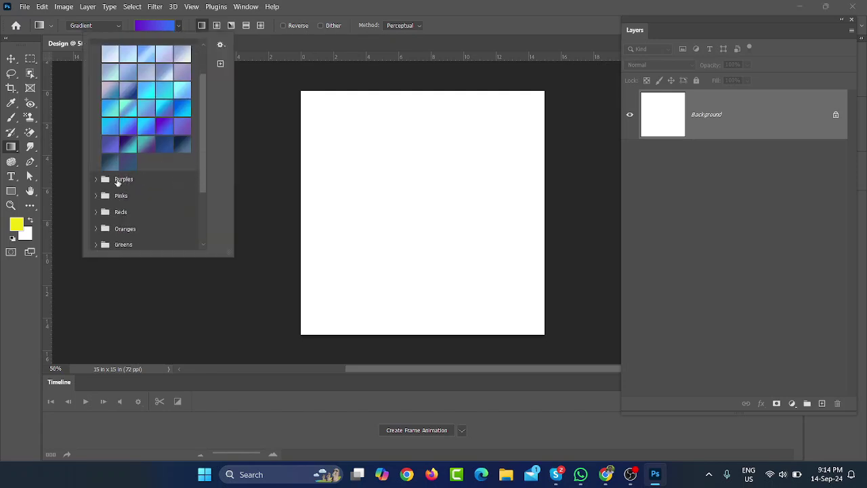
left_click(96, 181)
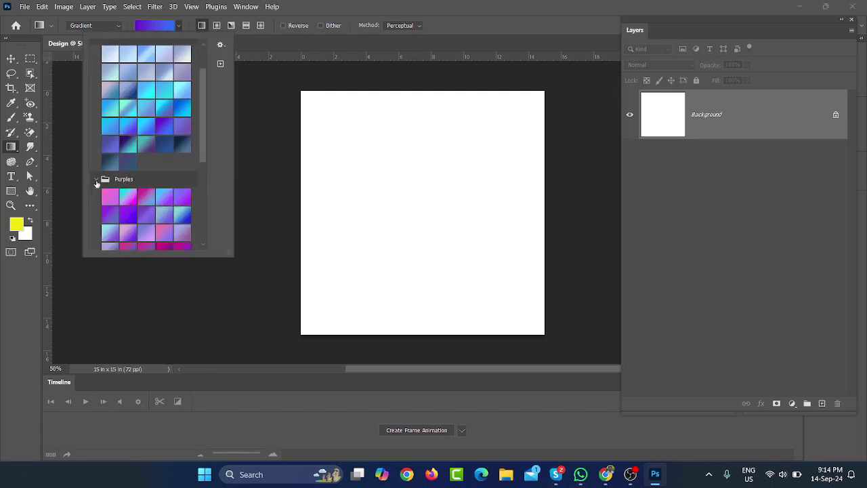
scroll(163, 231, "down", 1)
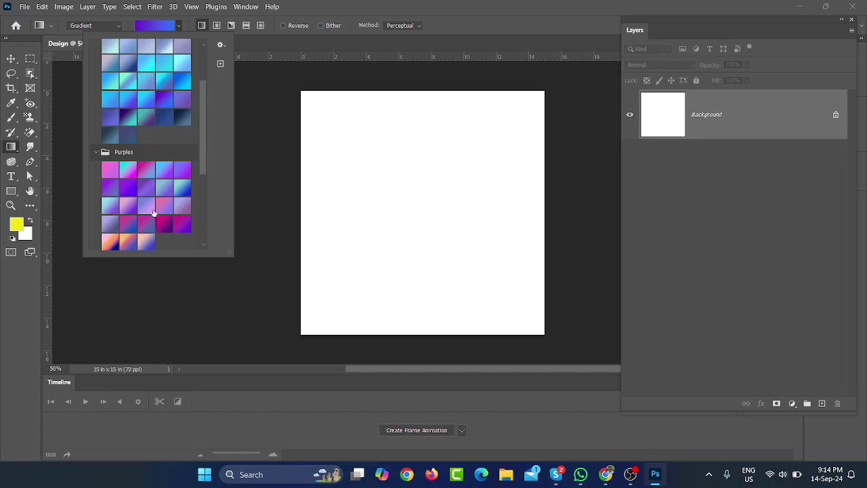
left_click(165, 227)
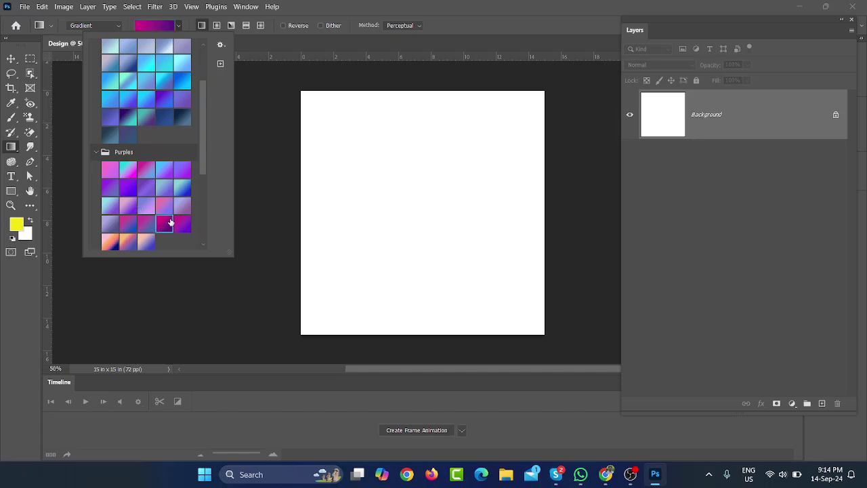
left_click(300, 90)
Fill the canvas diagonally, try a radial gradient, then make it an angle gradient pointing straight down from the centre.
left_click_drag(300, 90, 542, 329)
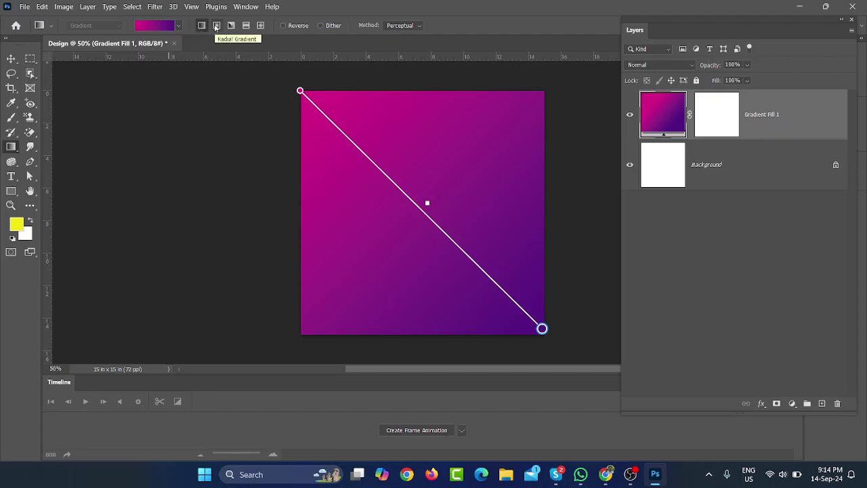
left_click(216, 28)
left_click_drag(418, 233, 540, 359)
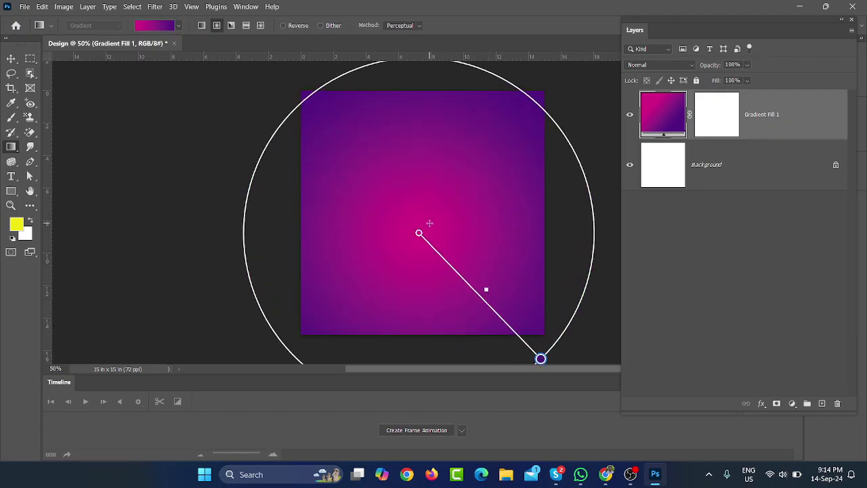
left_click_drag(429, 224, 544, 342)
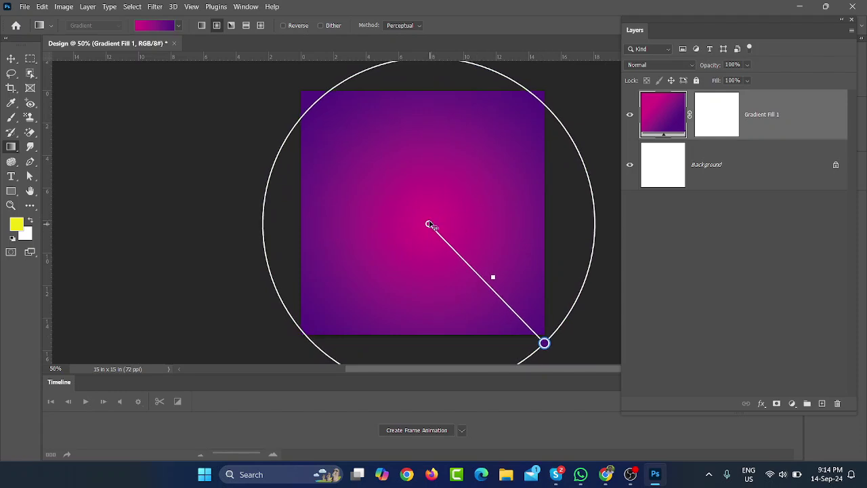
left_click_drag(429, 224, 425, 216)
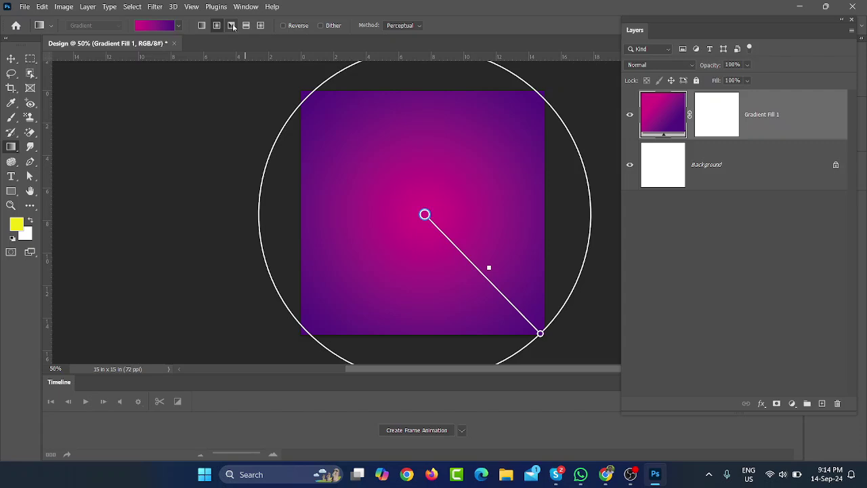
left_click(231, 26)
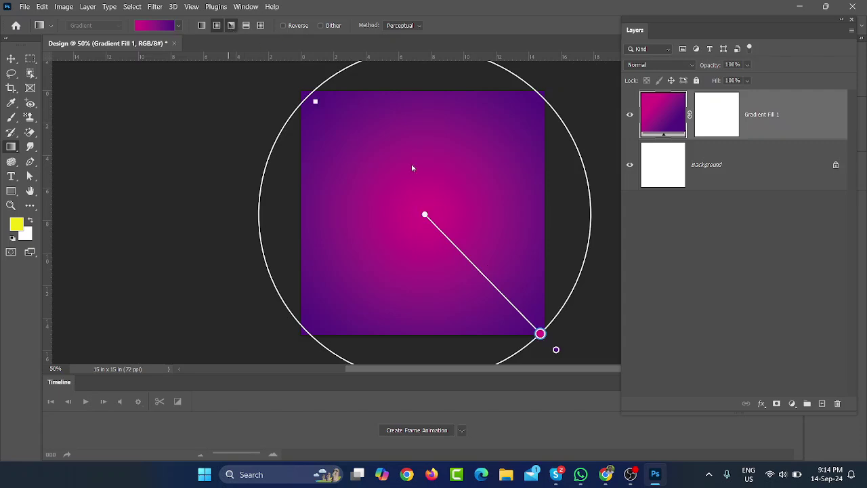
left_click_drag(540, 333, 415, 345)
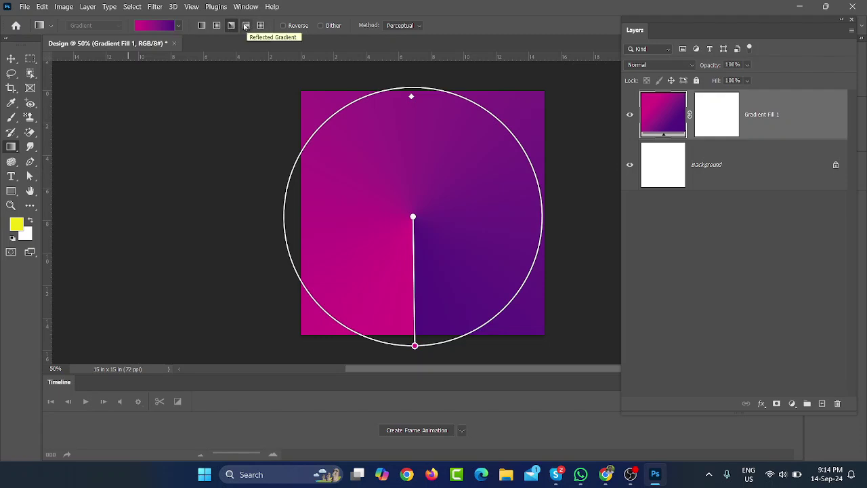
Switch to a reflected gradient and redraw it vertically from the canvas middle.
left_click(246, 25)
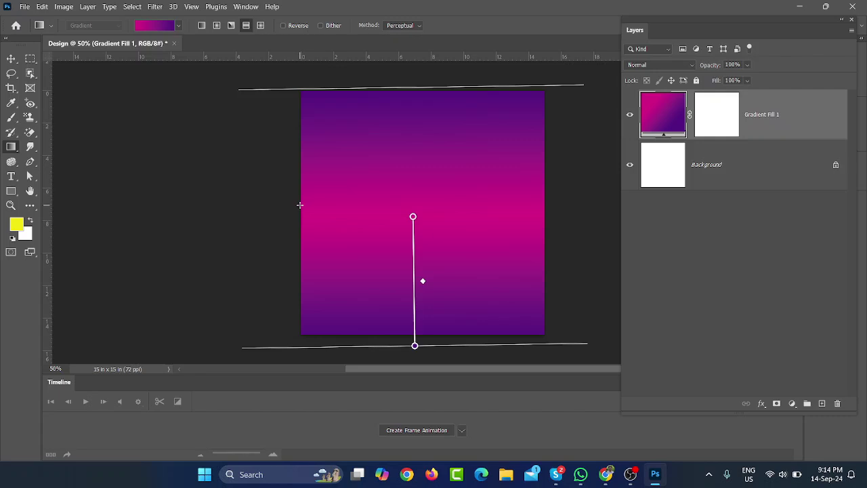
left_click_drag(300, 205, 542, 206)
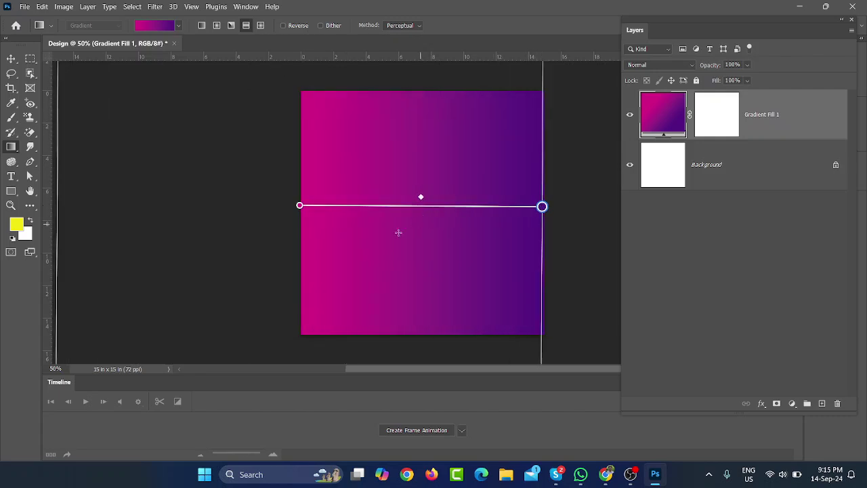
mouse_move(422, 223)
left_mouse_down()
mouse_move(429, 343)
mouse_move(428, 278)
mouse_move(389, 343)
mouse_move(402, 360)
mouse_move(422, 358)
left_mouse_up()
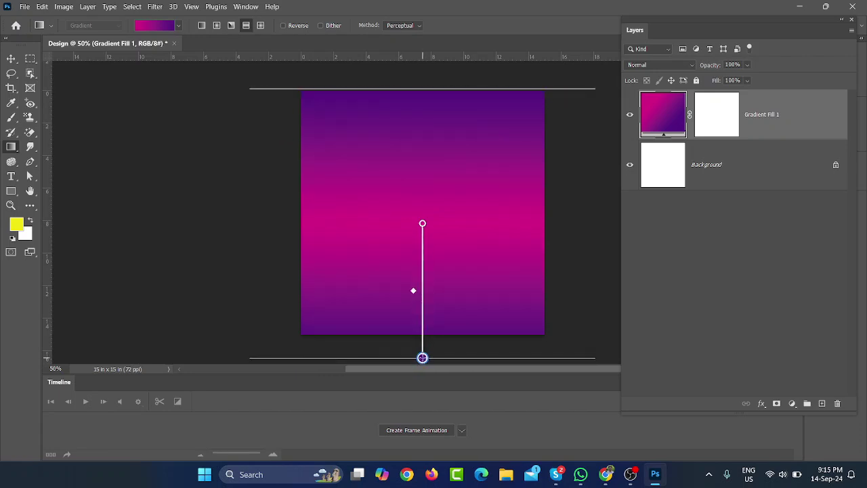
Switch to a diamond gradient and place its magenta glow in the lower-left of the canvas.
left_click(260, 25)
mouse_move(348, 167)
left_mouse_down()
mouse_move(411, 147)
mouse_move(484, 146)
mouse_move(474, 231)
left_mouse_up()
left_click_drag(346, 247, 370, 305)
mouse_move(415, 136)
left_mouse_down()
mouse_move(369, 212)
mouse_move(423, 217)
mouse_move(498, 181)
left_mouse_up()
left_click_drag(353, 265, 401, 332)
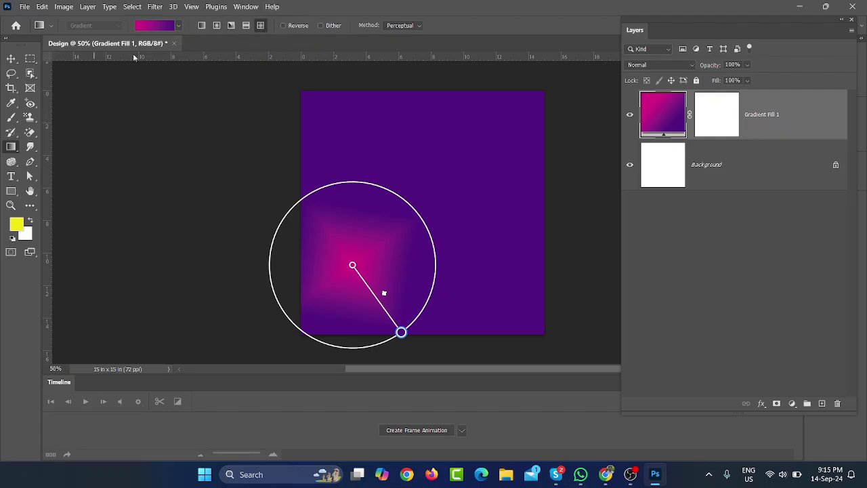
Apply a pastel pink-to-lilac preset from the Pastels folder, placed right of centre.
left_click(181, 26)
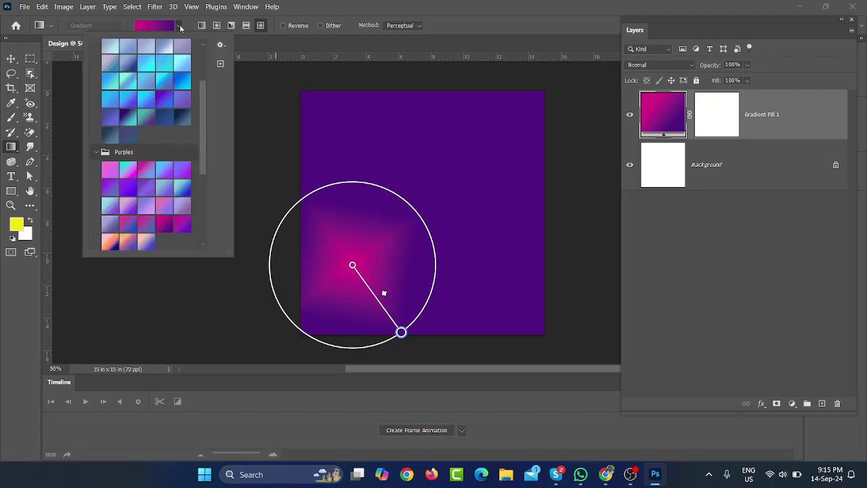
scroll(96, 156, "up", 2)
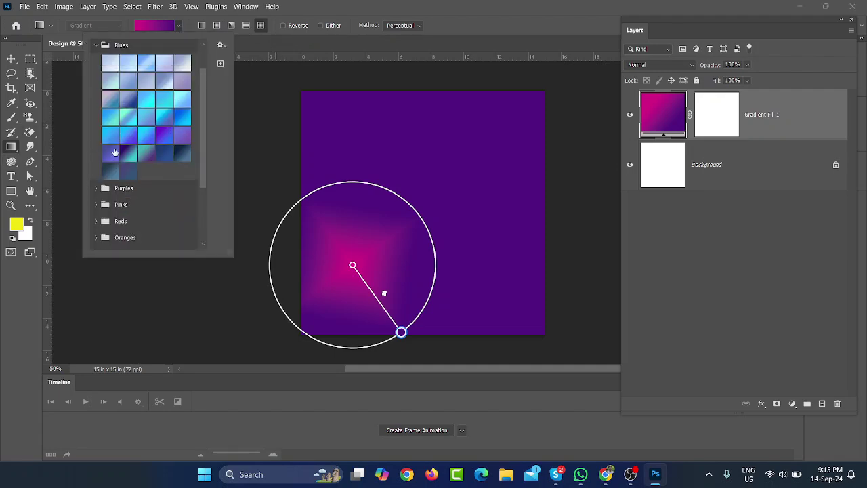
scroll(96, 156, "up", 1)
left_click(96, 78)
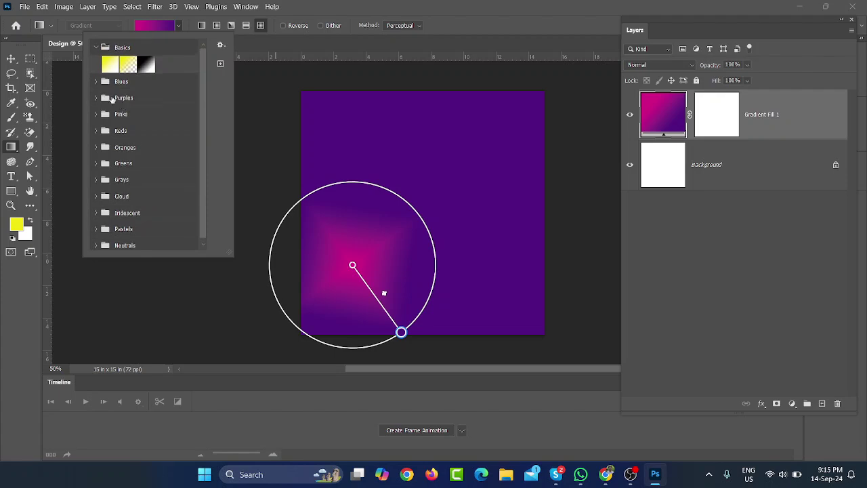
left_click(96, 44)
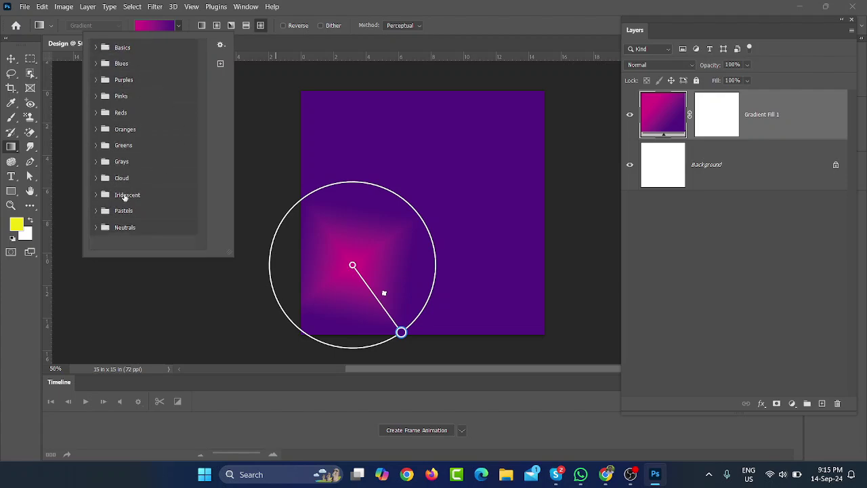
scroll(127, 210, "down", 3)
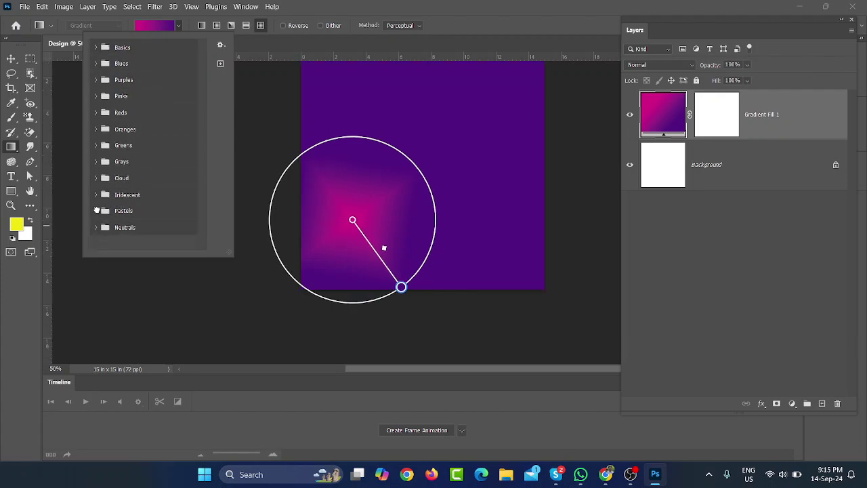
left_click(96, 211)
scroll(142, 230, "down", 1)
left_click(143, 228)
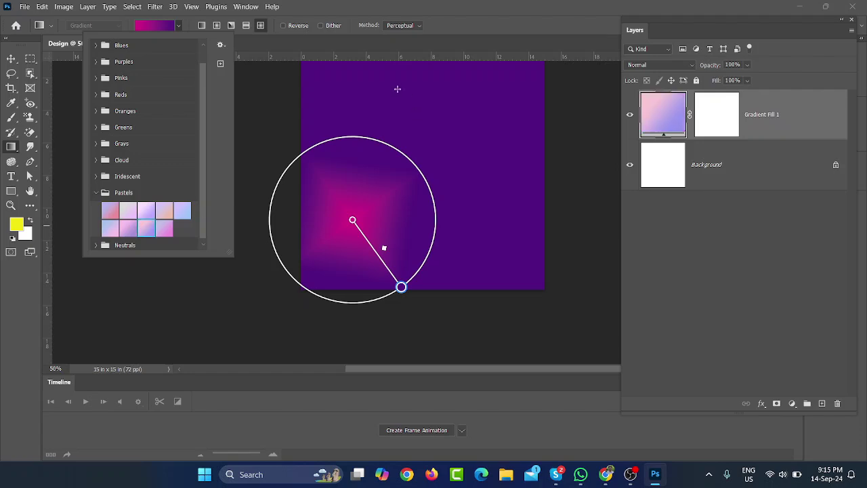
mouse_move(399, 87)
left_mouse_down()
mouse_move(439, 197)
mouse_move(500, 273)
left_mouse_up()
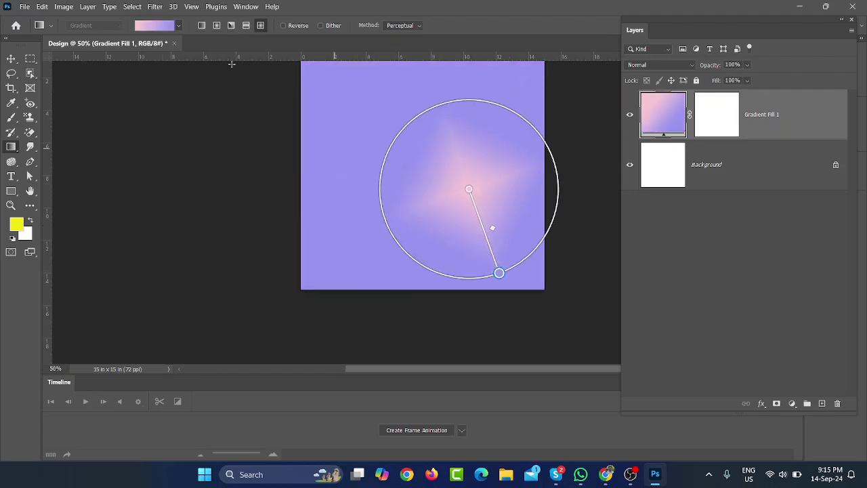
left_click_drag(389, 128, 508, 277)
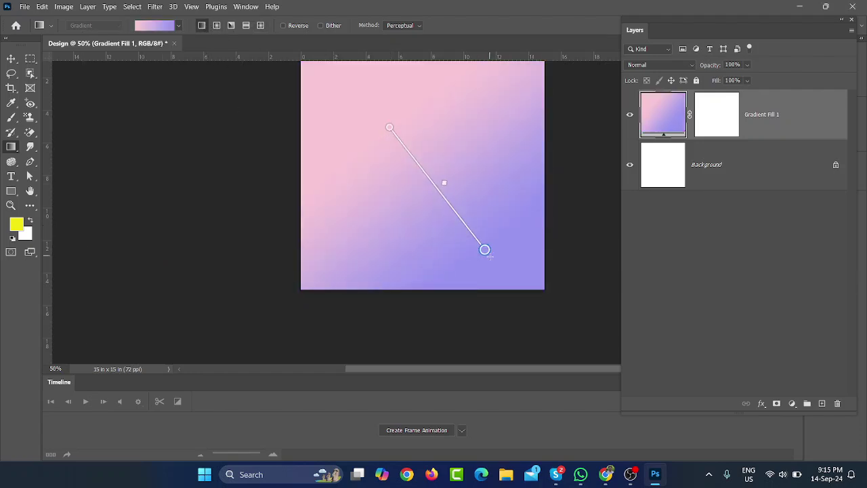
Collapse the Pastels folder and close the gradient preset picker.
scroll(396, 195, "up", 2)
scroll(397, 195, "up", 1)
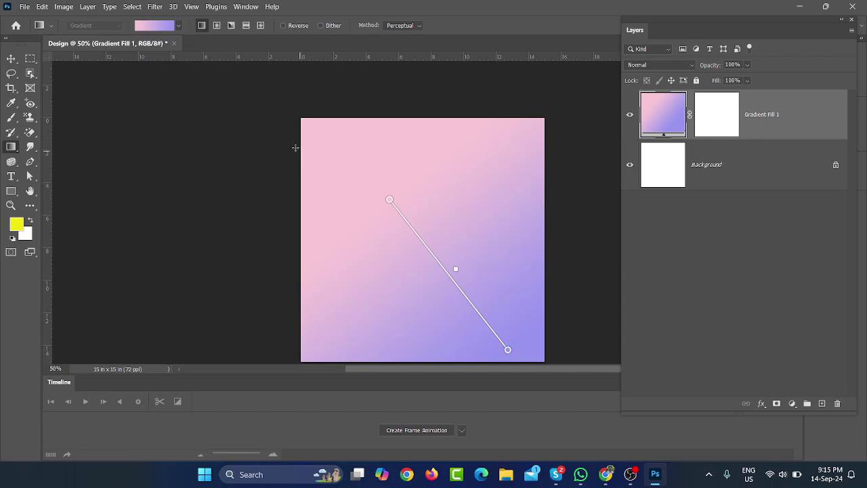
left_click(179, 26)
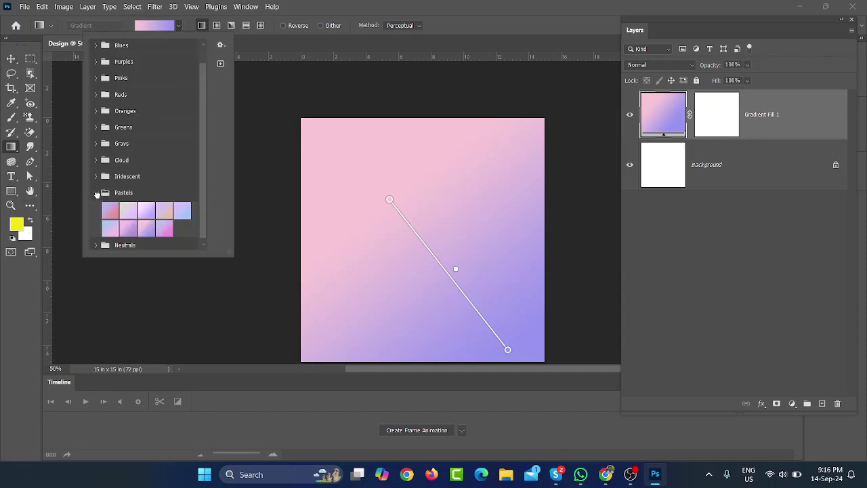
left_click(96, 193)
left_click(106, 34)
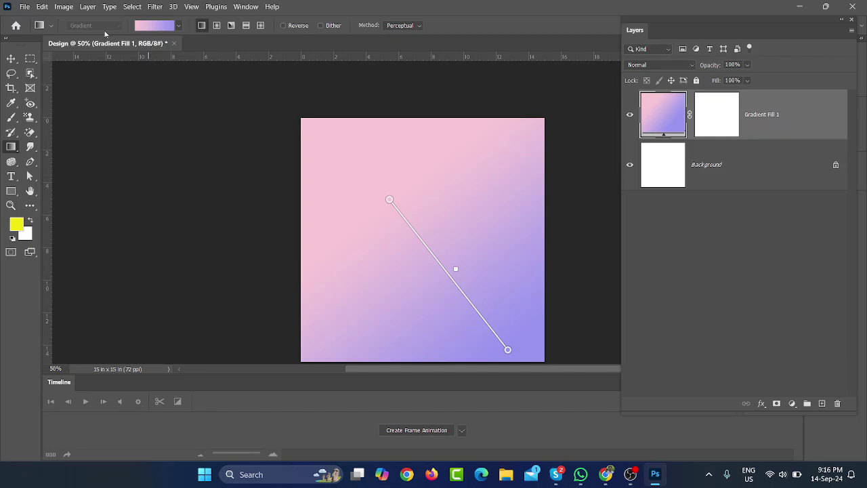
Load the Circular Rainbow tool preset and delete the Gradient Fill 1 layer.
left_click(10, 147)
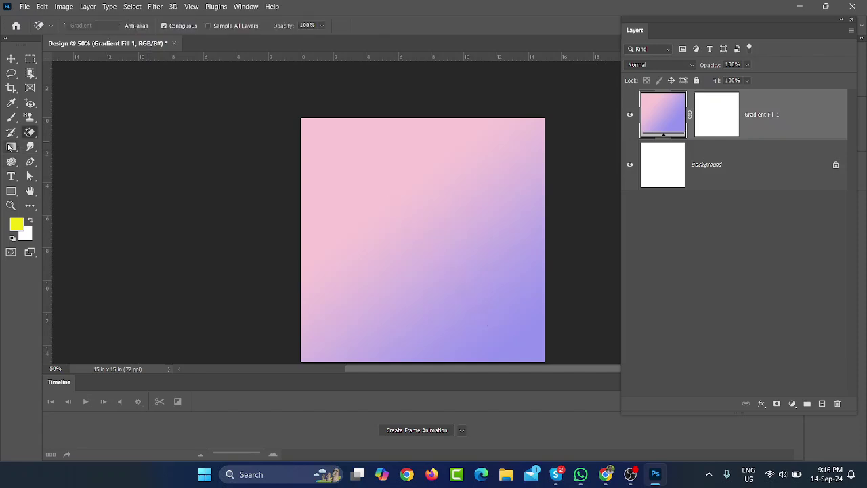
left_click(47, 26)
left_click(68, 47)
left_click(122, 31)
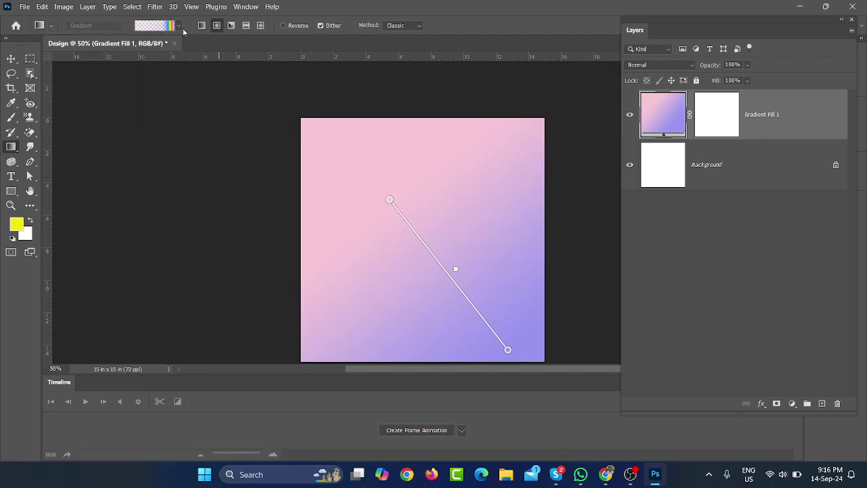
left_click(736, 114)
left_click_drag(780, 120, 832, 404)
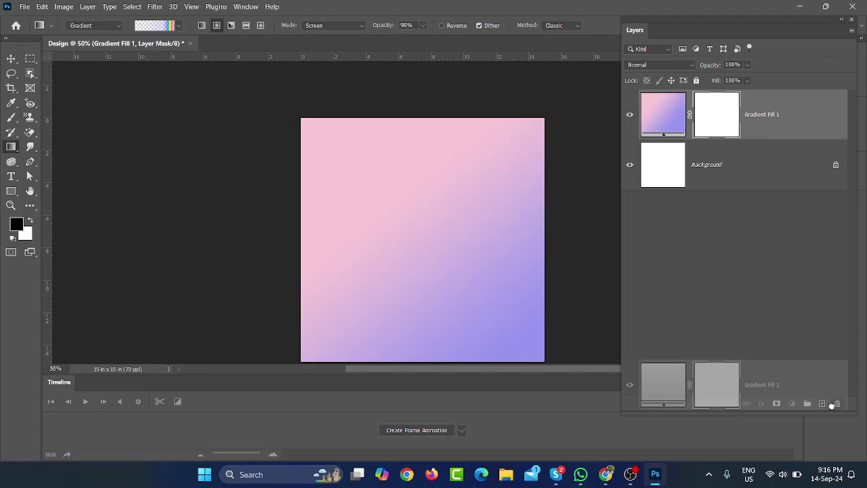
Set the gradient mode to Classic gradient and open the Gradient Editor for the rainbow gradient.
left_click(86, 25)
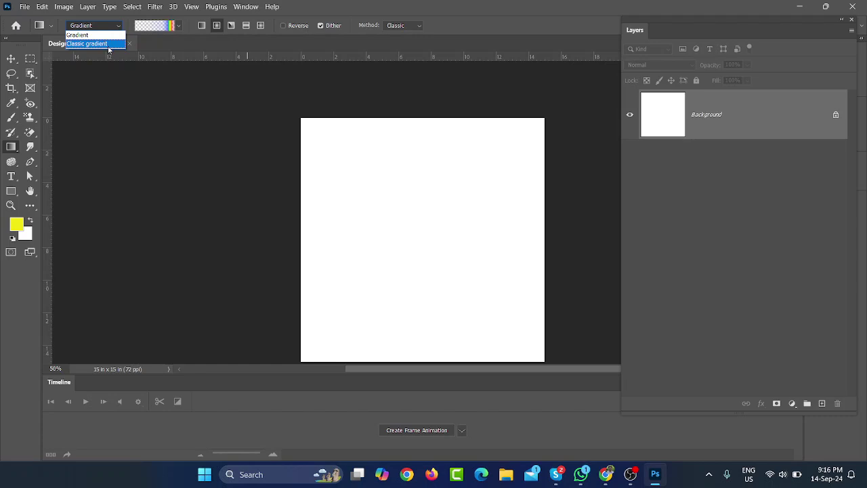
left_click(109, 44)
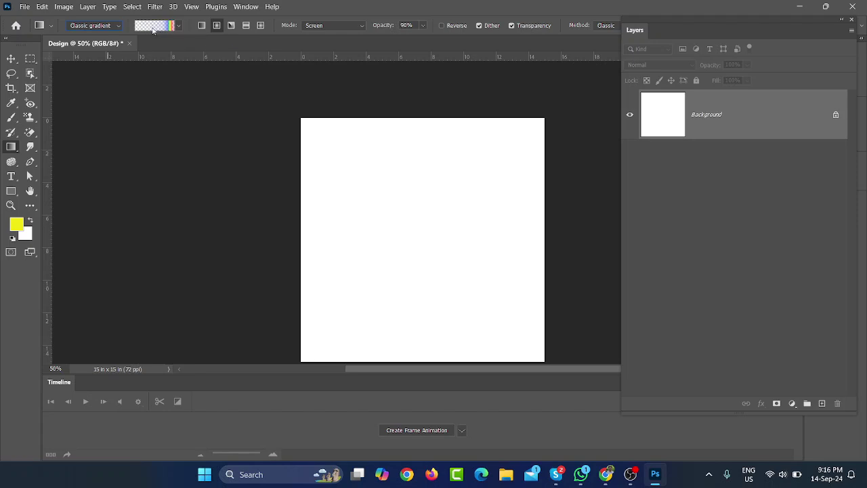
left_click(153, 26)
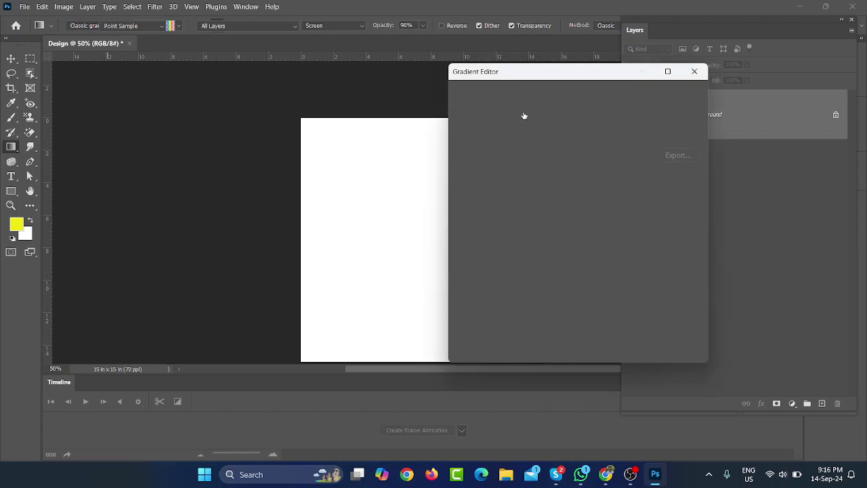
Remove the extra rainbow colour stops and the extra opacity stops.
mouse_move(653, 284)
left_mouse_down()
mouse_move(664, 305)
mouse_move(691, 284)
left_mouse_up()
left_click(670, 283)
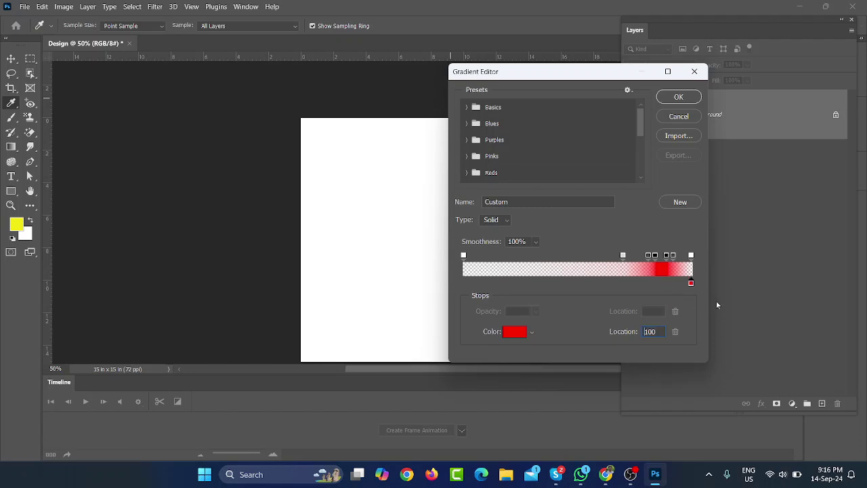
left_click(673, 255)
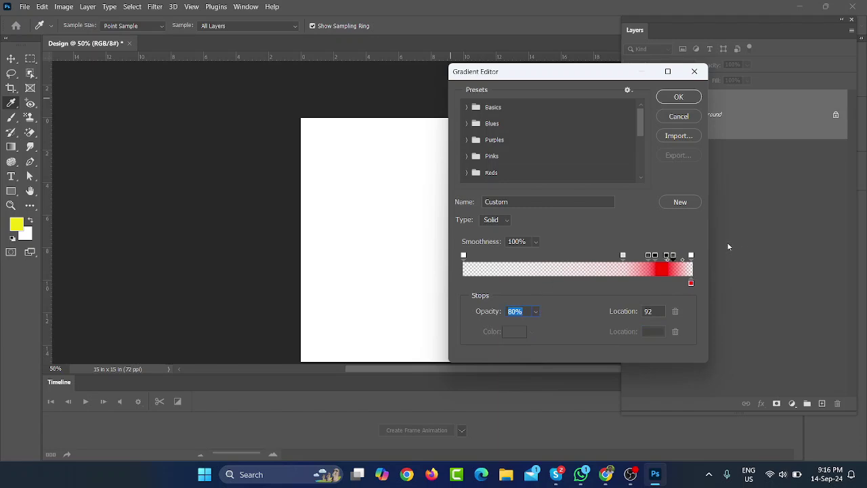
left_click_drag(673, 256, 680, 225)
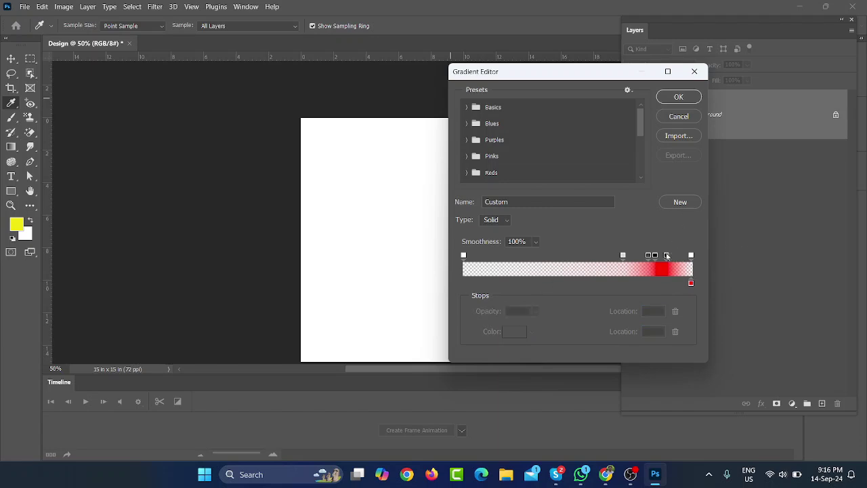
mouse_move(667, 256)
left_mouse_down()
mouse_move(667, 231)
mouse_move(649, 227)
left_mouse_up()
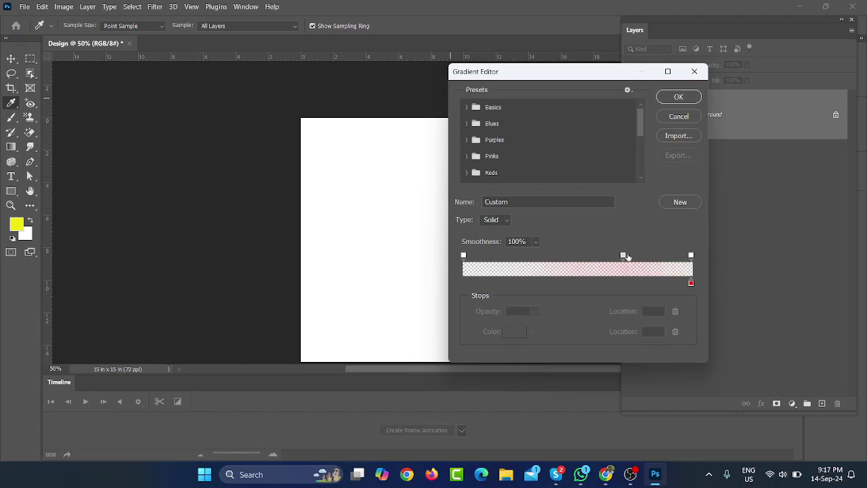
left_click_drag(623, 255, 560, 216)
Add a dark red colour stop at the gradient's left end.
left_click(466, 284)
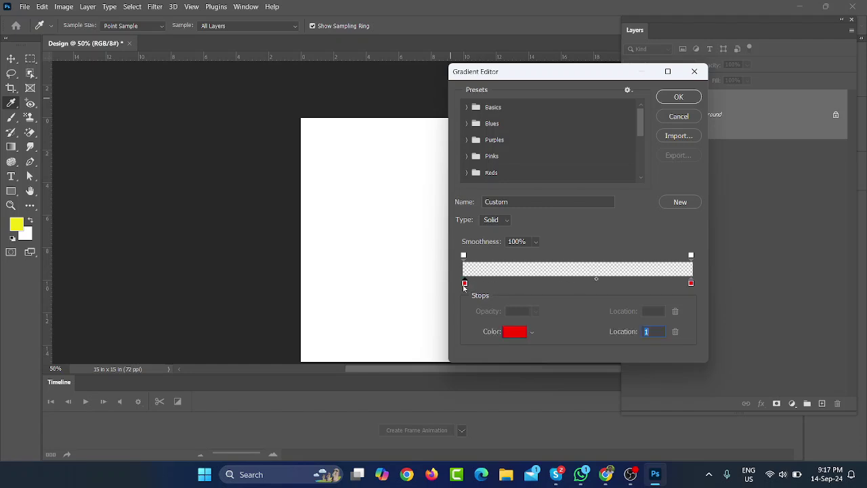
double_click(466, 284)
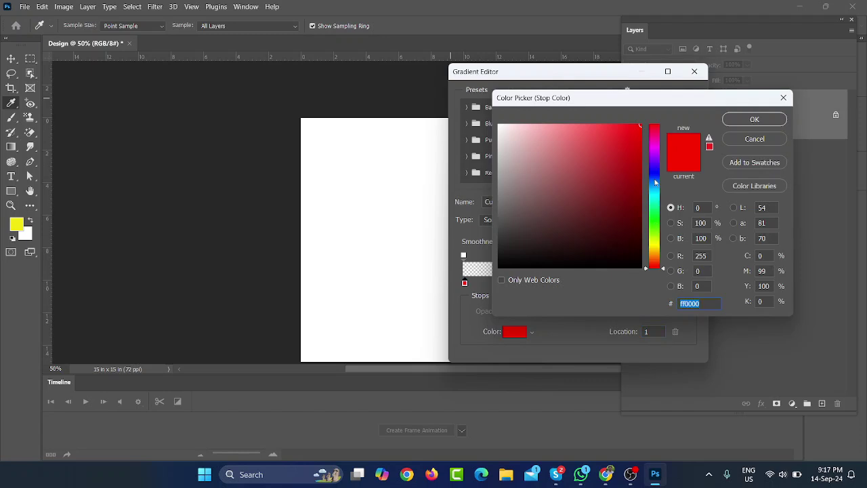
left_click(653, 132)
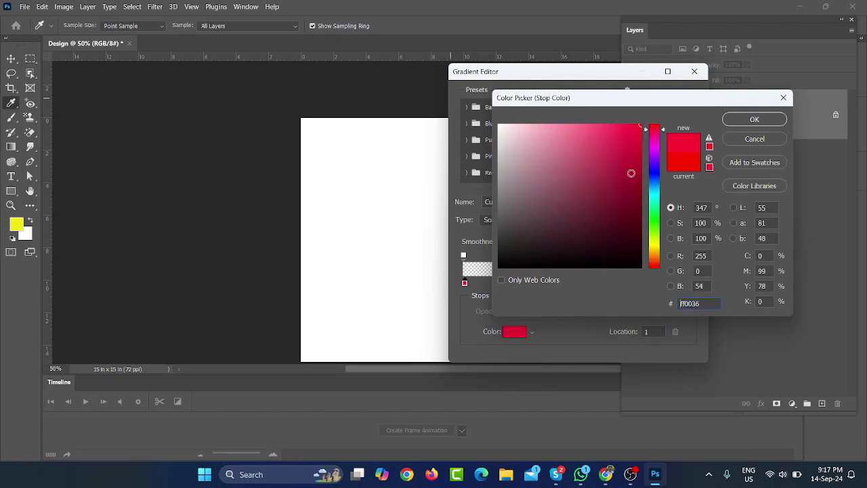
left_click(644, 199)
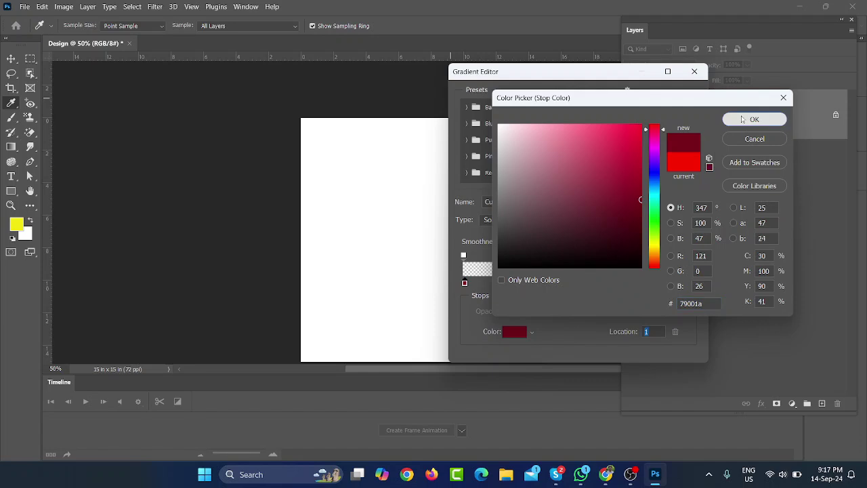
left_click(752, 119)
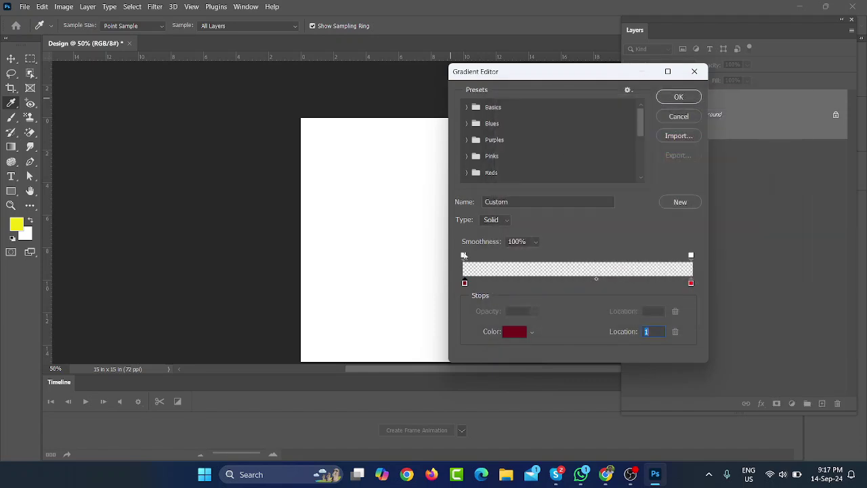
Set both opacity stops to 100% and confirm the dark-red-to-red gradient.
left_click(464, 256)
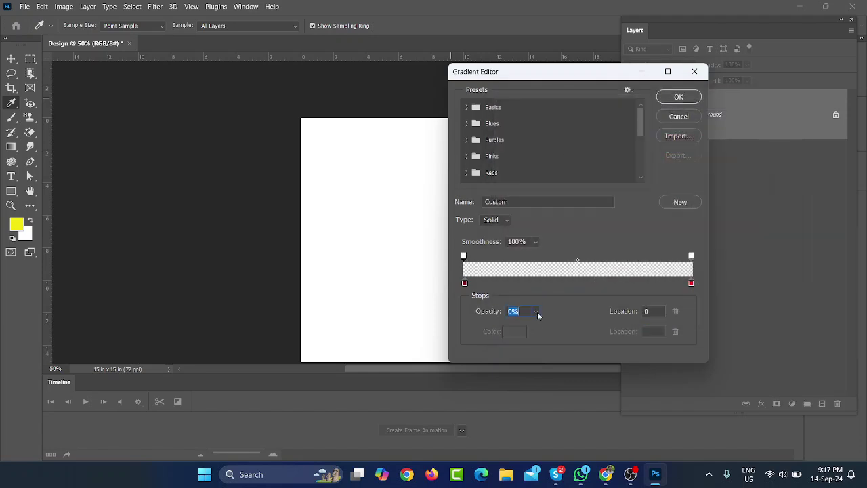
left_click(535, 311)
left_click_drag(540, 324, 589, 326)
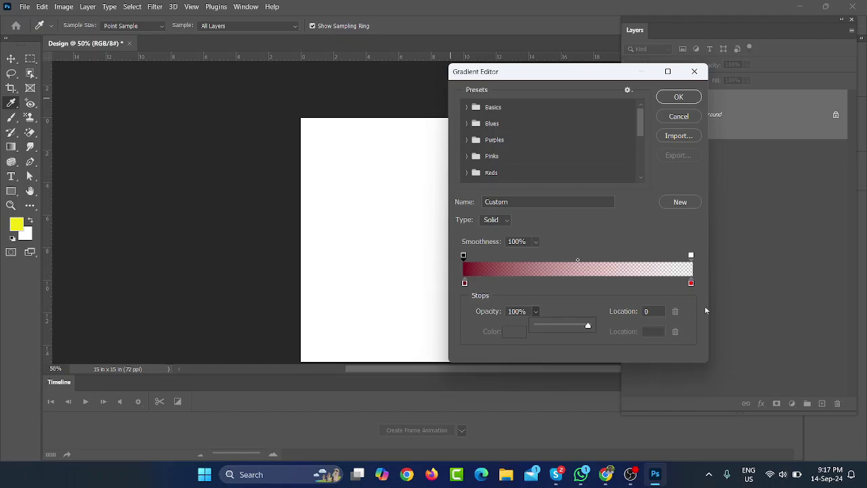
left_click(691, 256)
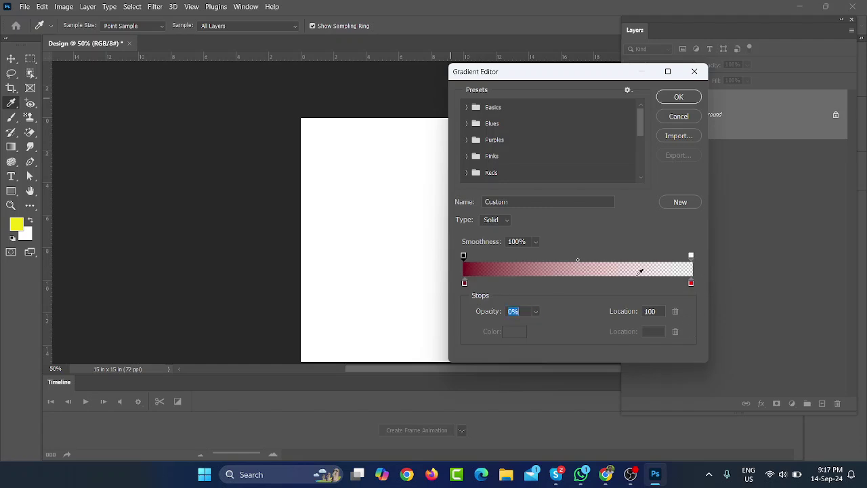
left_click(535, 311)
left_click_drag(647, 313, 671, 303)
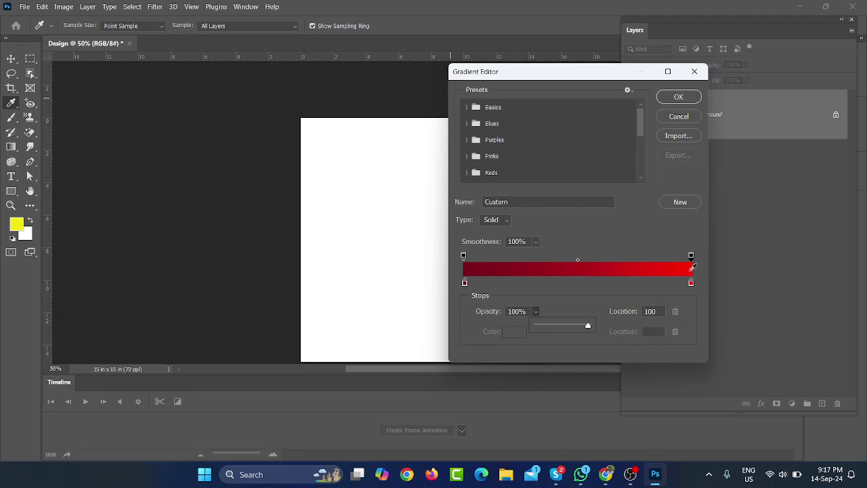
left_click(680, 97)
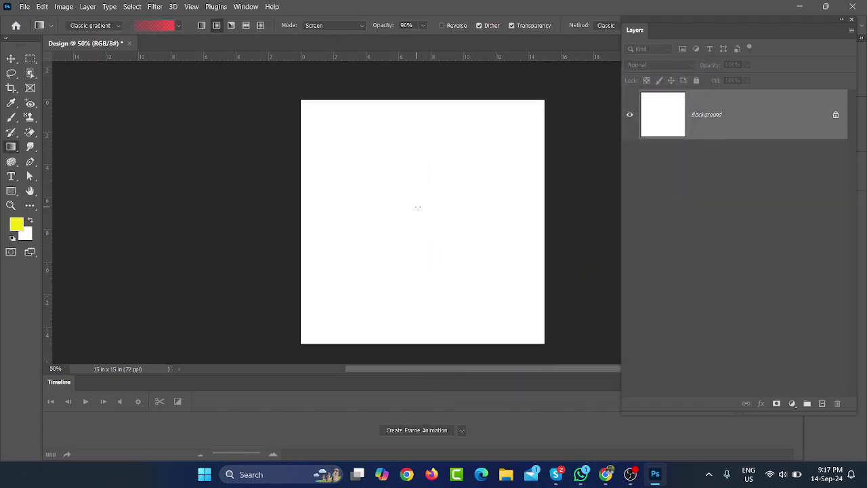
Redraw the red gradient on the canvas after checking its left colour stop in the Gradient Editor.
left_click_drag(420, 218, 545, 343)
left_click(162, 26)
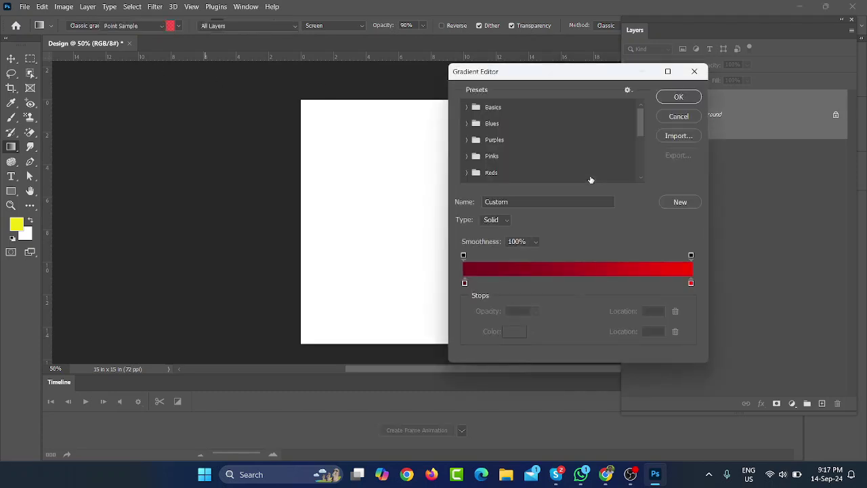
left_click(465, 283)
left_click(676, 98)
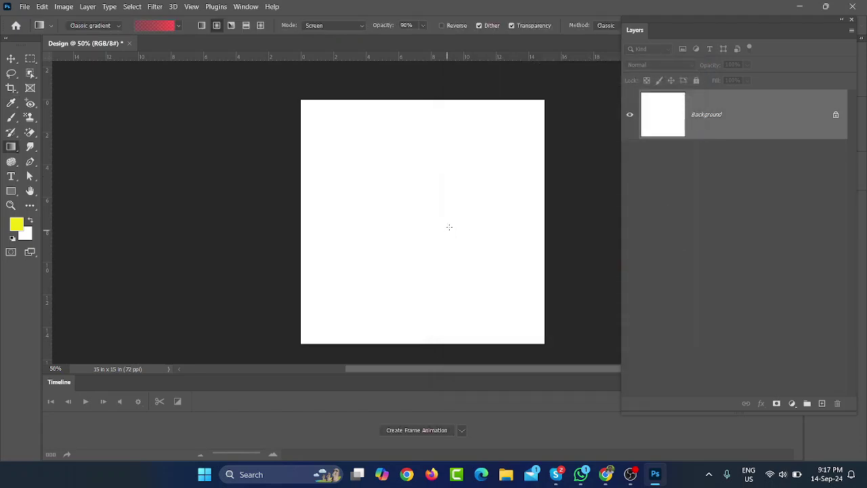
left_click_drag(448, 218, 547, 353)
Change the gradient blending mode from Screen to Normal.
left_click(326, 26)
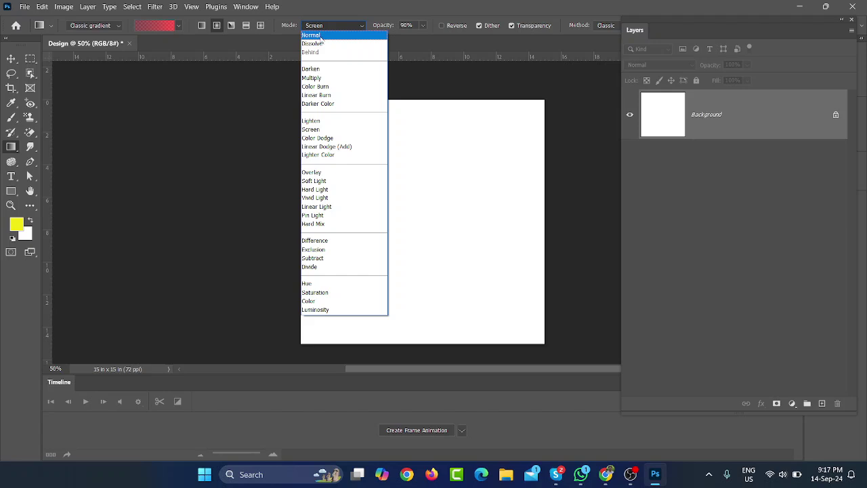
left_click(322, 38)
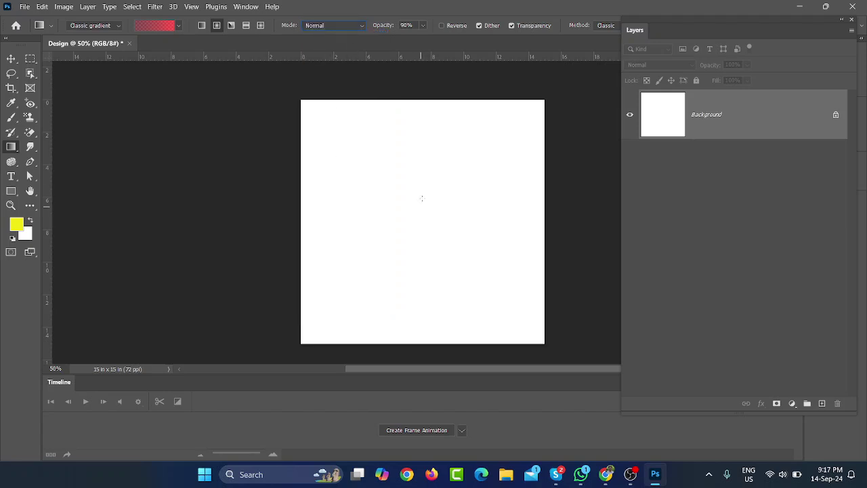
left_click(423, 25)
At 100% opacity, draw a reversed radial gradient: bright red centre fading to dark red edges.
left_click_drag(432, 39, 439, 39)
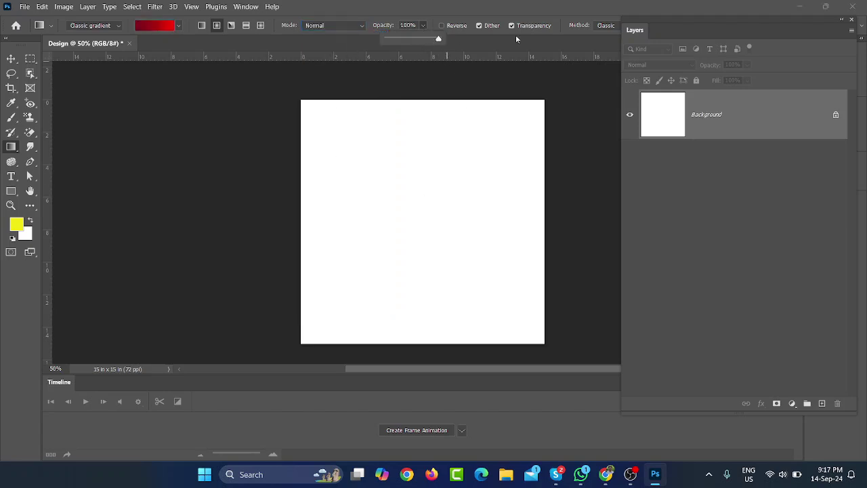
left_click_drag(439, 213, 528, 296)
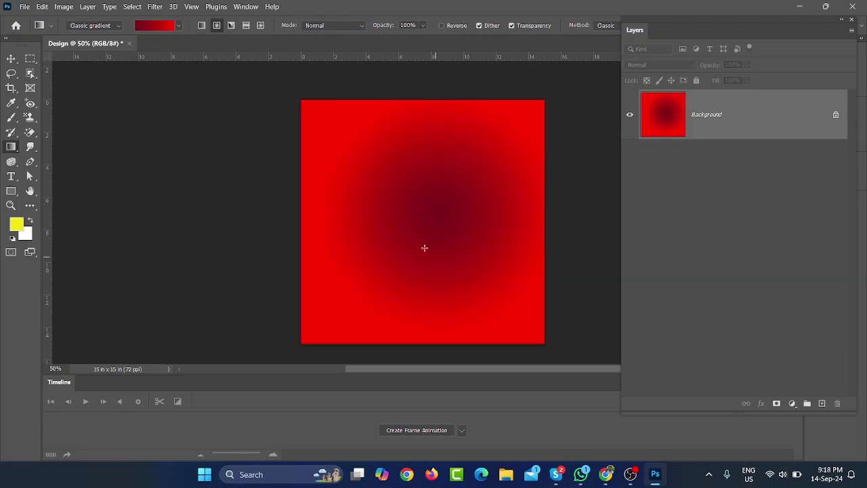
left_click_drag(395, 236, 430, 308)
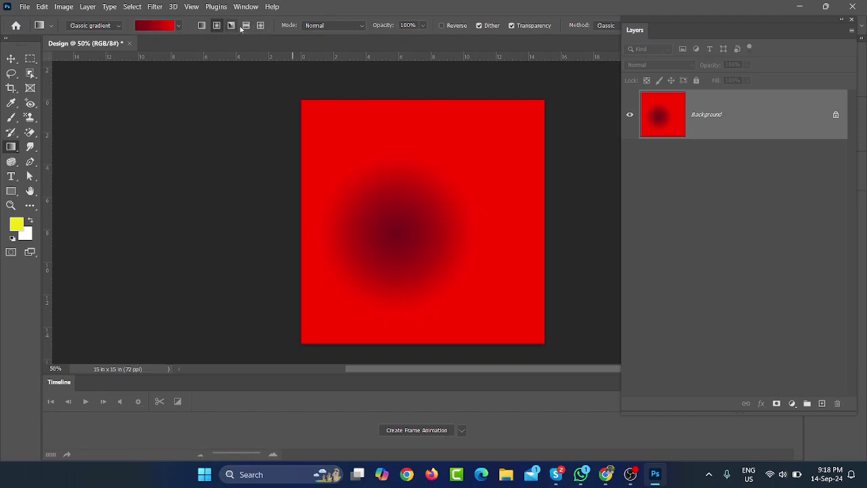
left_click(443, 27)
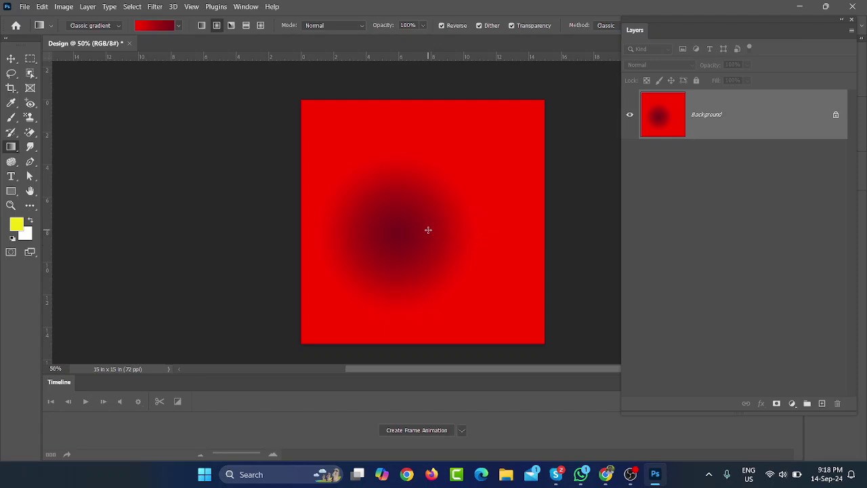
left_click_drag(428, 230, 542, 337)
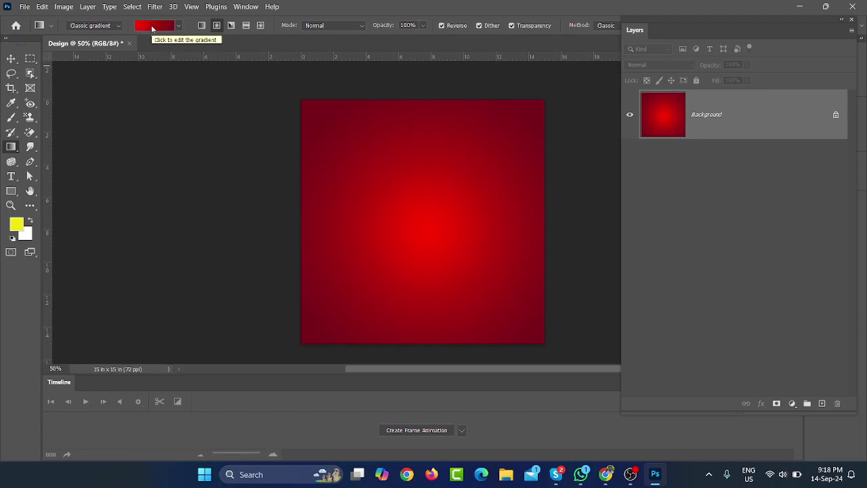
Add a cyan #40cefc colour stop at location 44 to the red gradient.
left_click(153, 28)
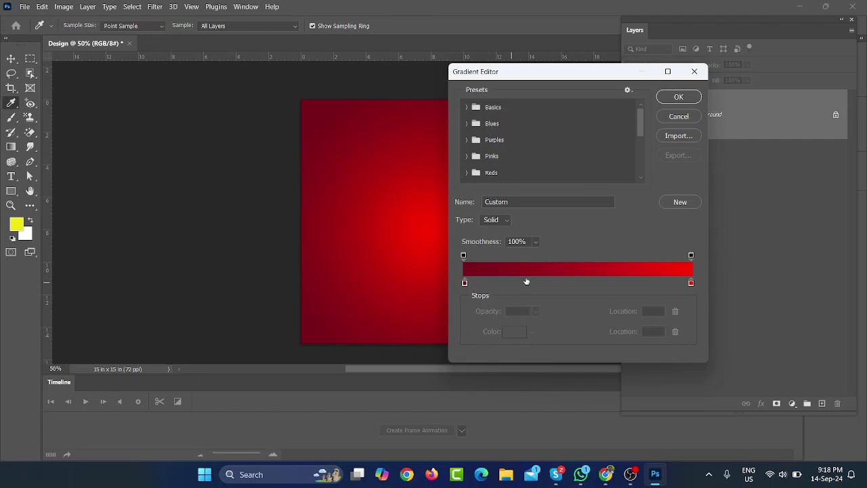
left_click(565, 284)
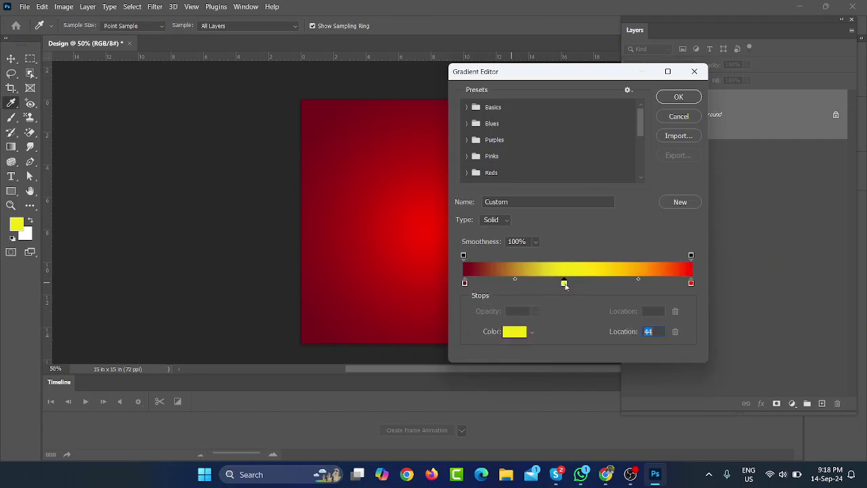
double_click(565, 283)
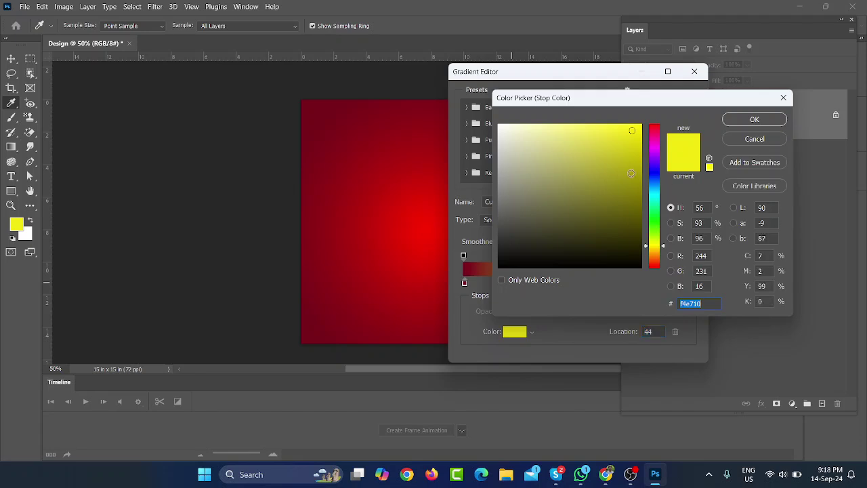
mouse_move(653, 206)
left_mouse_down()
mouse_move(652, 190)
mouse_move(606, 126)
left_mouse_up()
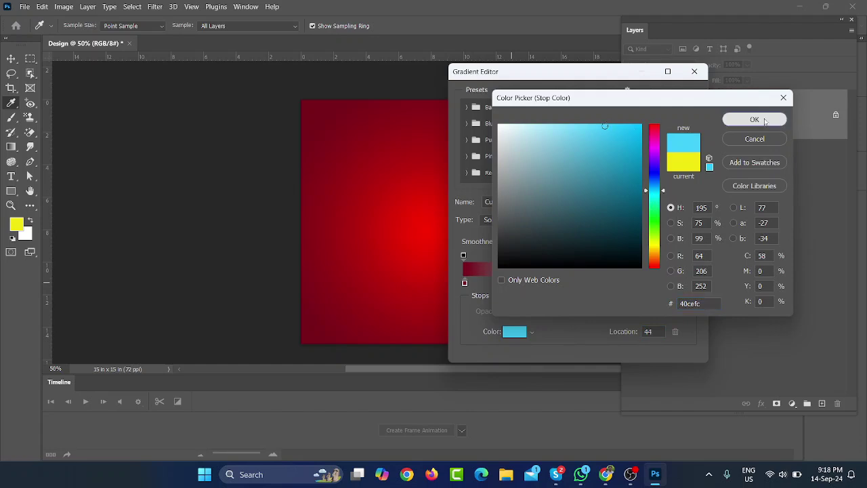
left_click(766, 120)
left_click(686, 99)
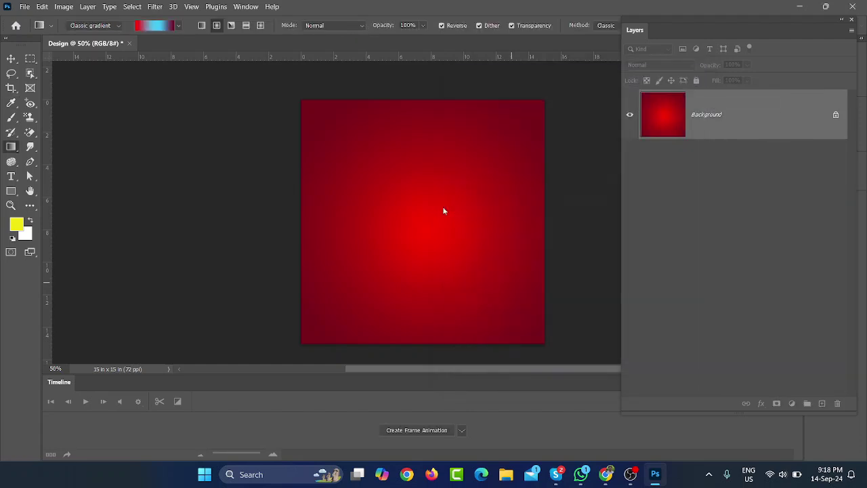
Try the red-cyan gradient on the canvas as radial, horizontal linear, then radial again.
left_click_drag(433, 212, 547, 344)
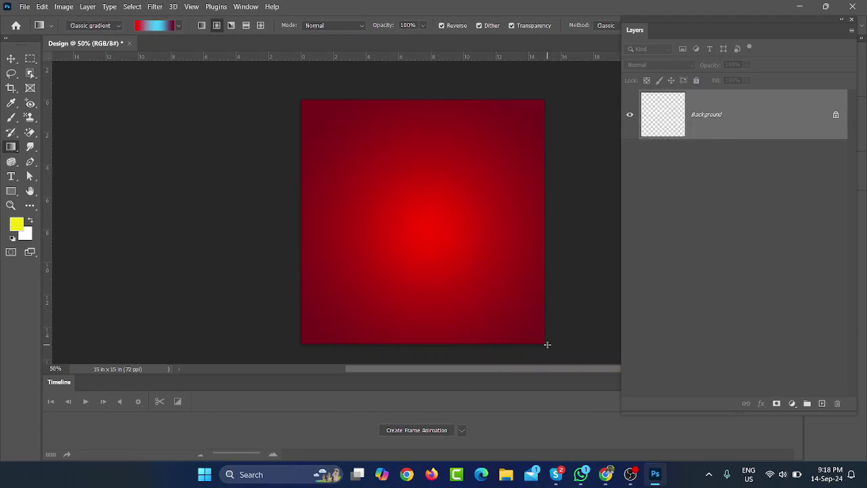
left_click_drag(378, 305, 500, 165)
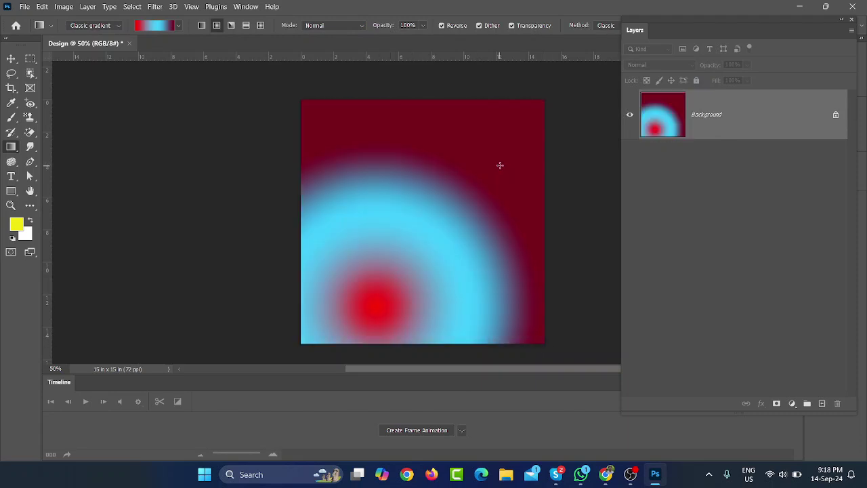
left_click(198, 26)
left_click_drag(300, 213, 564, 210)
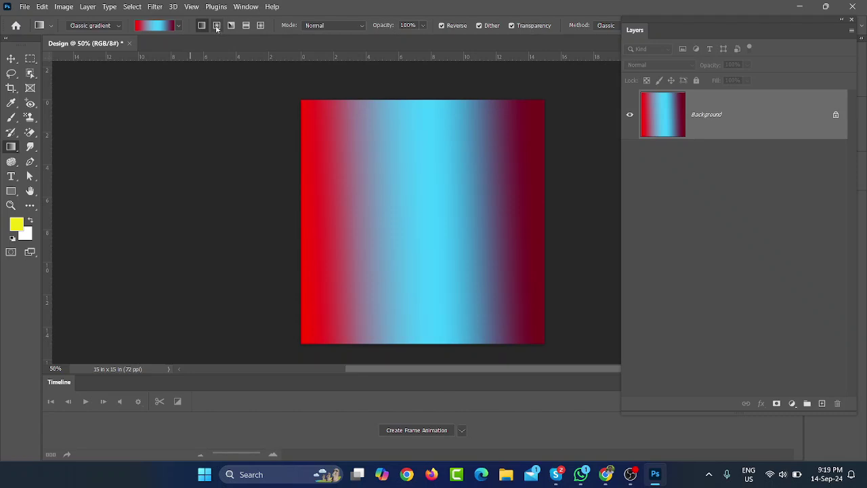
left_click(217, 28)
left_click_drag(421, 228, 563, 359)
Try an angle gradient, then settle on a diagonal linear gradient with cyan through the centre.
left_click(231, 25)
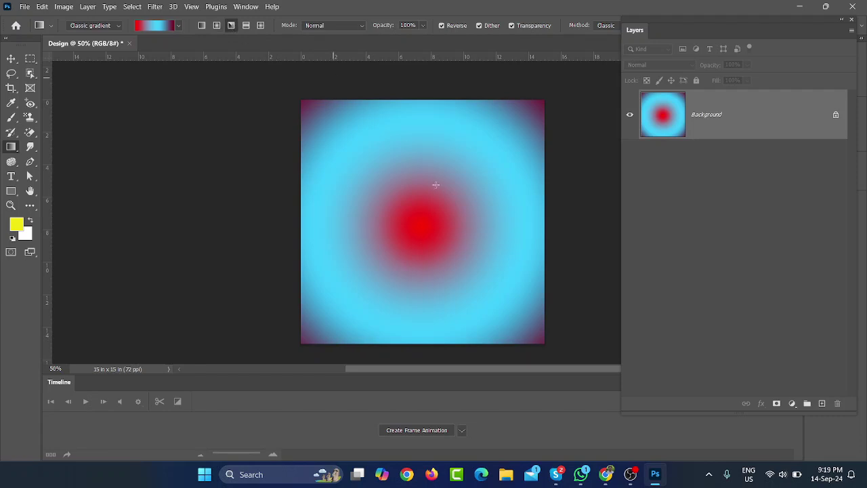
left_click_drag(428, 208, 524, 339)
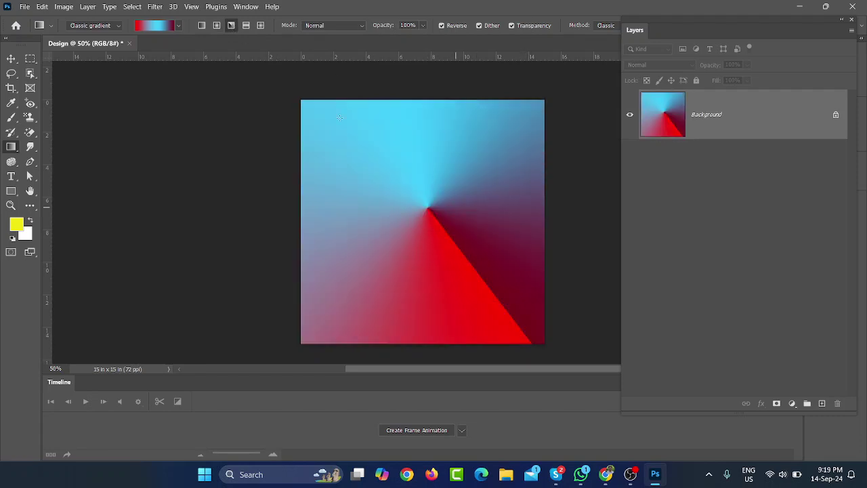
left_click(201, 25)
left_click_drag(426, 247, 528, 329)
left_click_drag(379, 204, 444, 250)
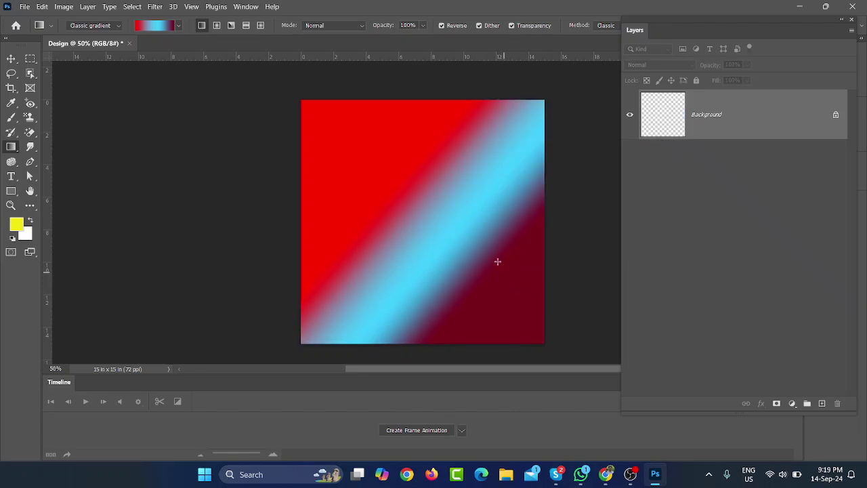
left_click(170, 27)
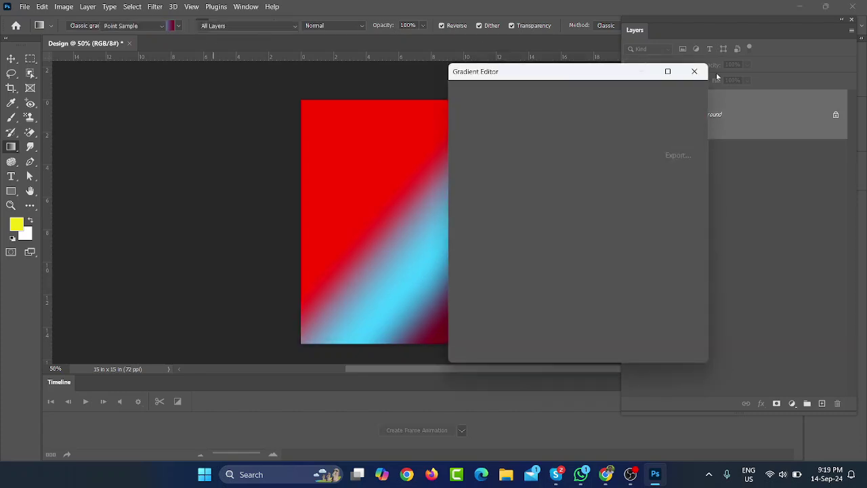
left_click(694, 71)
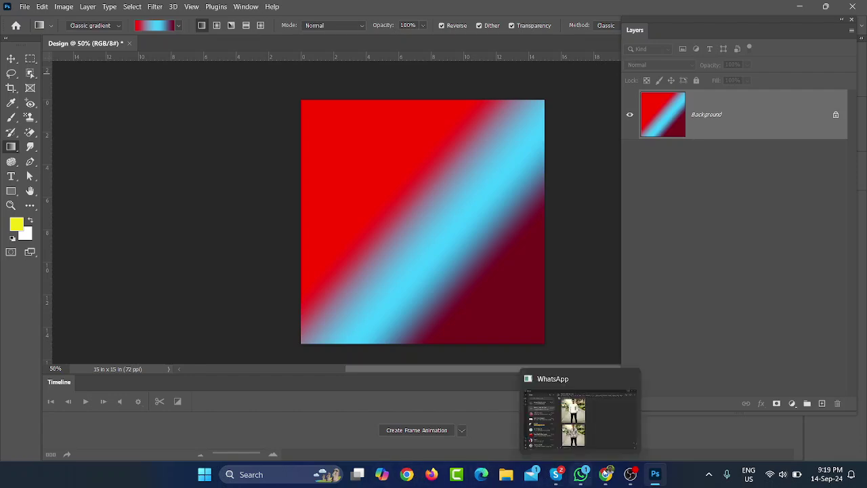
Search Google for 'uigradients' in a new Chrome tab and open the uiGradients site.
mouse_move(605, 475)
left_click(600, 427)
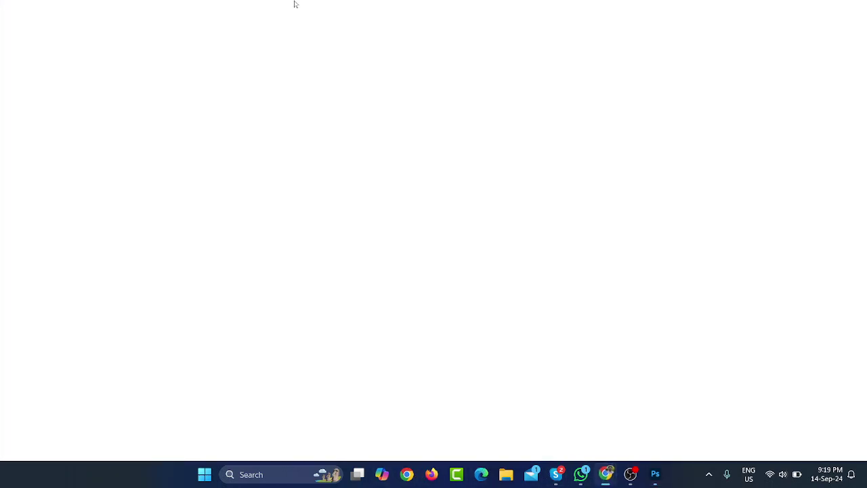
left_click(217, 11)
left_click(268, 35)
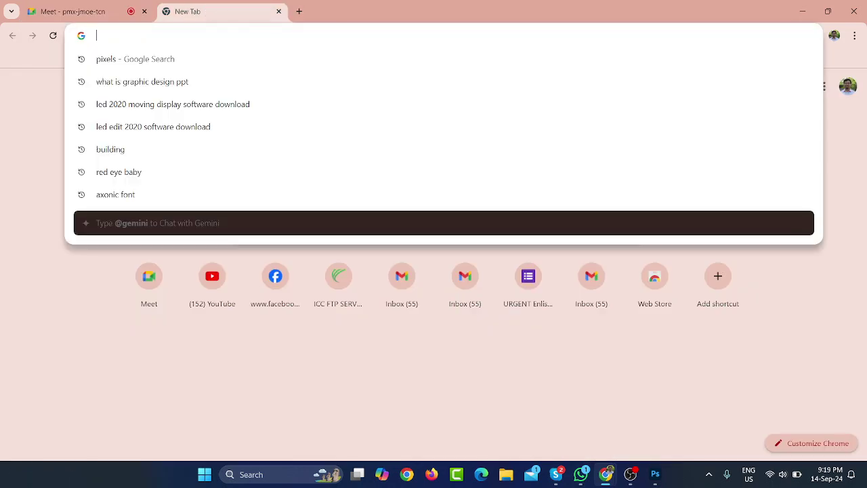
type("ui")
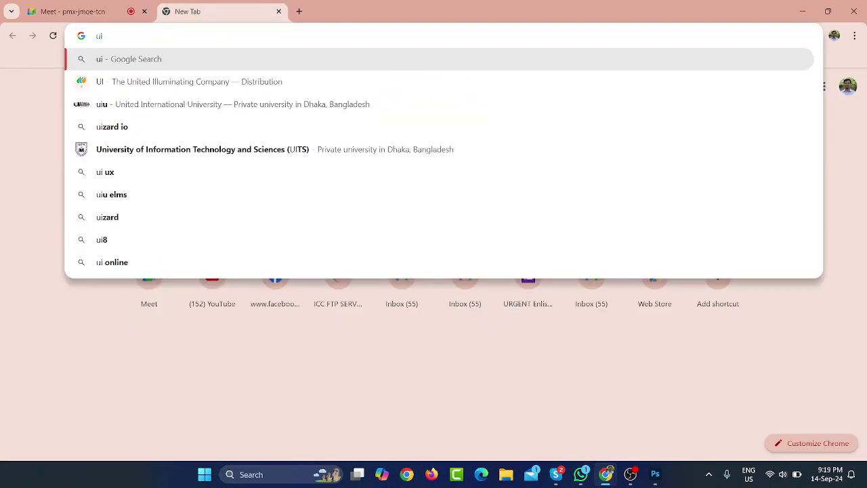
type("grap")
key("BackSpace")
type("di")
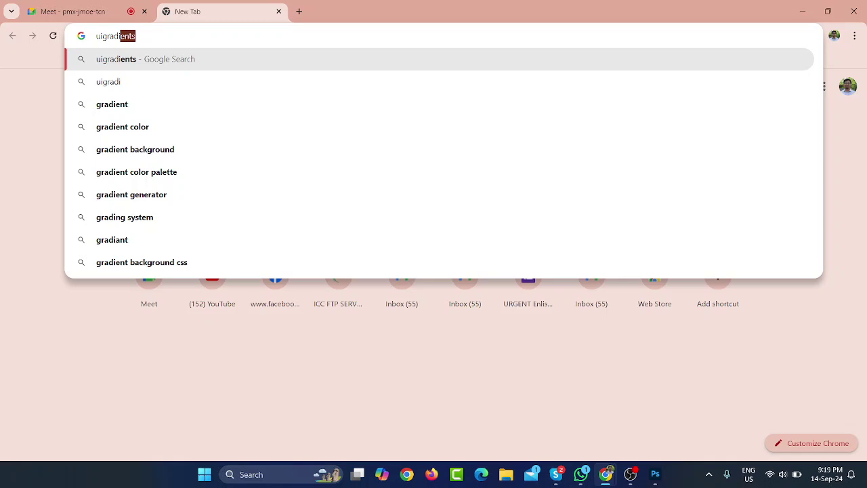
left_click(630, 475)
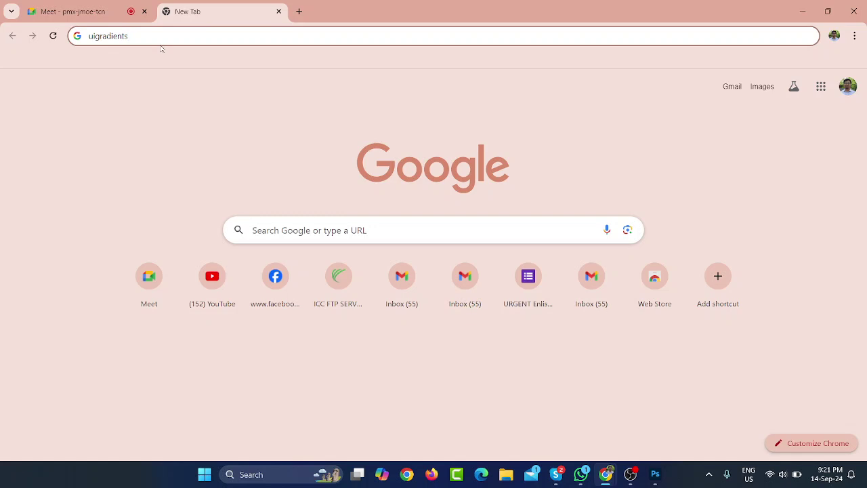
key("Return")
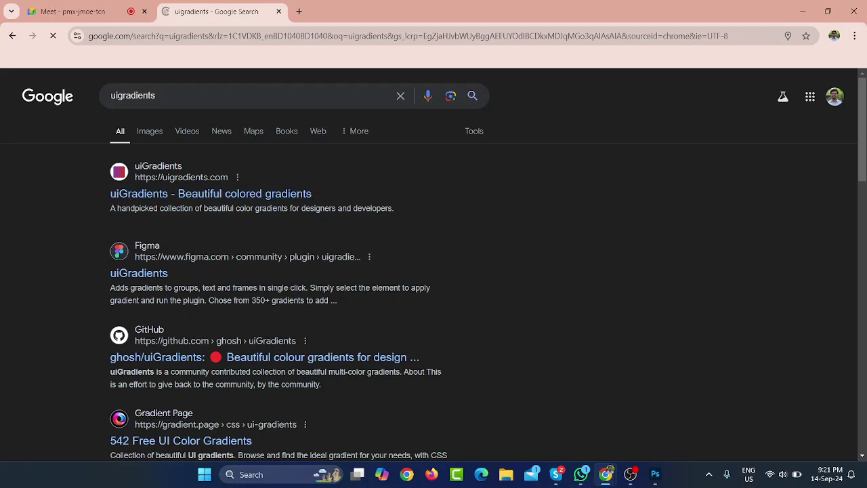
left_click(165, 198)
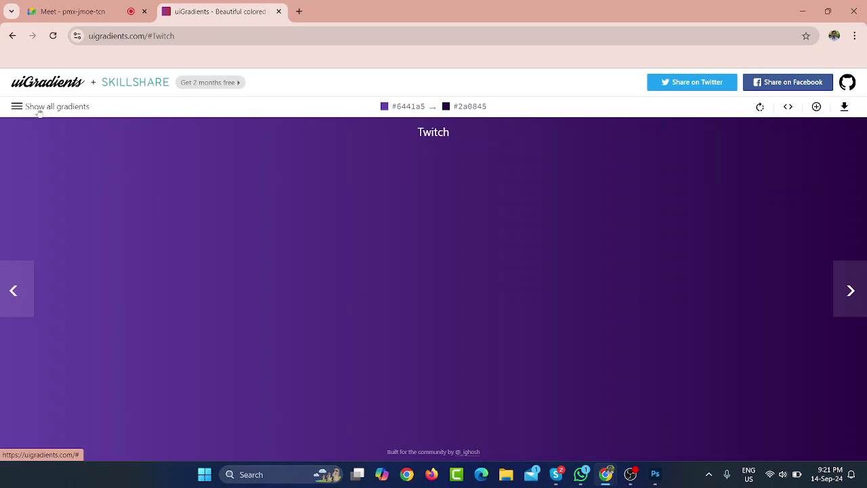
Show all uiGradients presets and scroll down the gallery toward Visions of Grandeur.
left_click(71, 11)
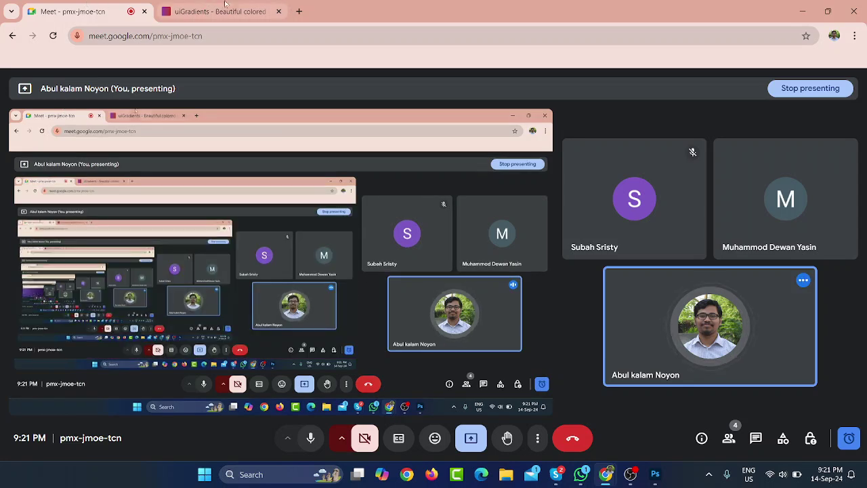
left_click(237, 8)
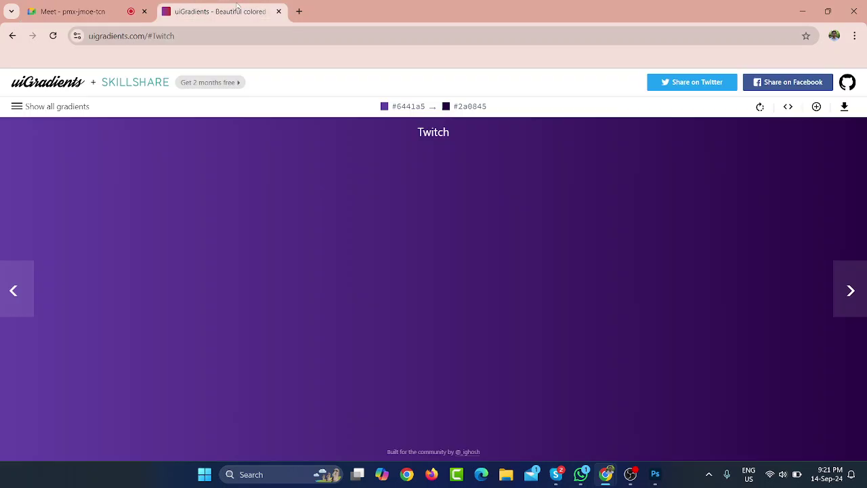
left_click(20, 107)
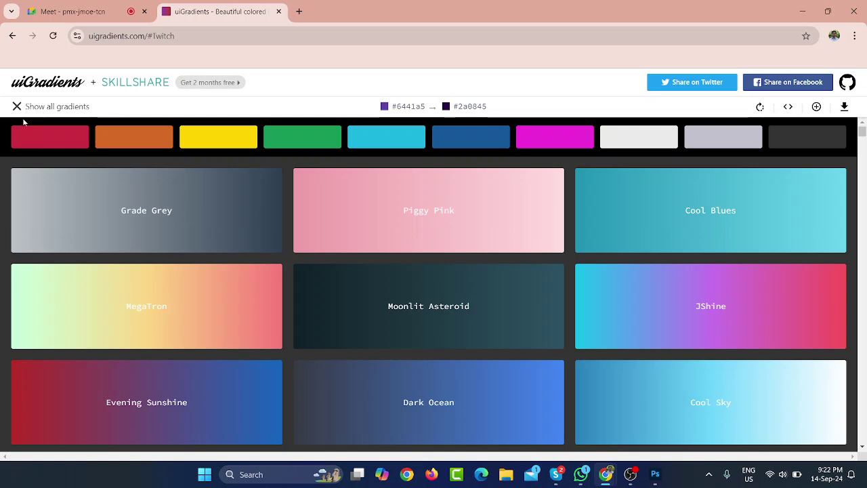
left_click(18, 109)
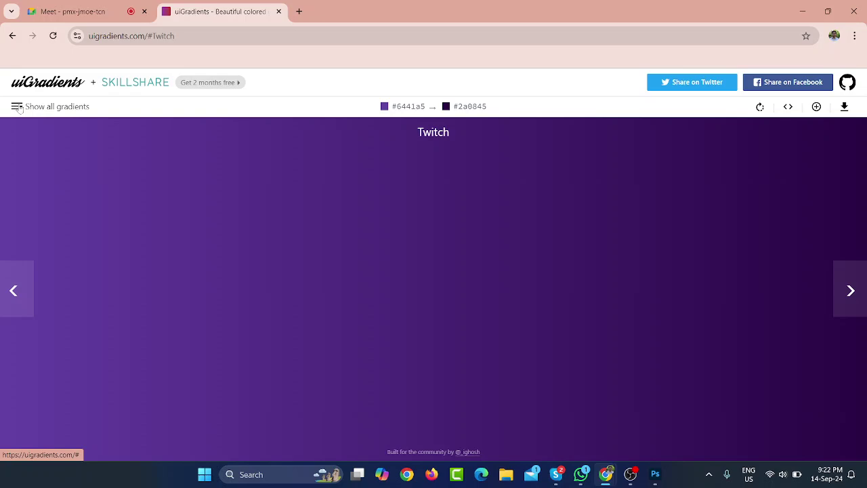
left_click(19, 108)
scroll(455, 359, "down", 1)
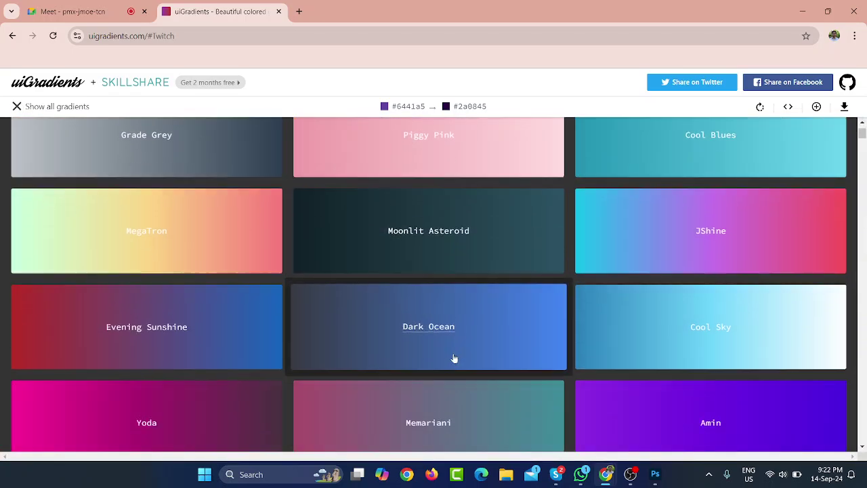
scroll(454, 358, "down", 3)
scroll(454, 358, "down", 3)
scroll(450, 360, "down", 3)
scroll(447, 364, "down", 3)
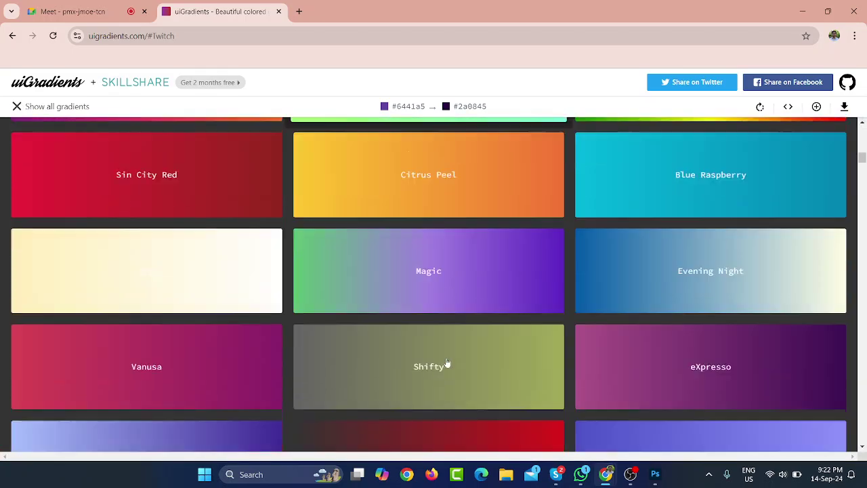
scroll(447, 364, "down", 3)
scroll(443, 360, "down", 3)
scroll(440, 360, "down", 2)
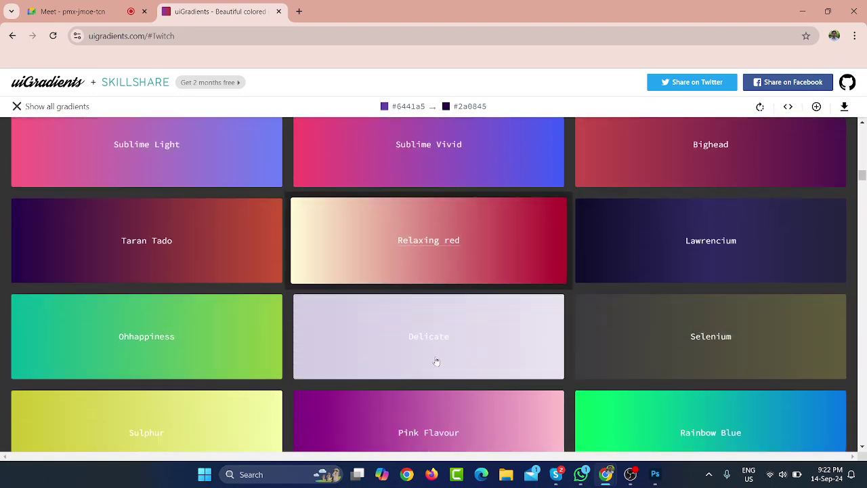
scroll(437, 362, "down", 2)
scroll(432, 360, "down", 3)
scroll(433, 362, "down", 2)
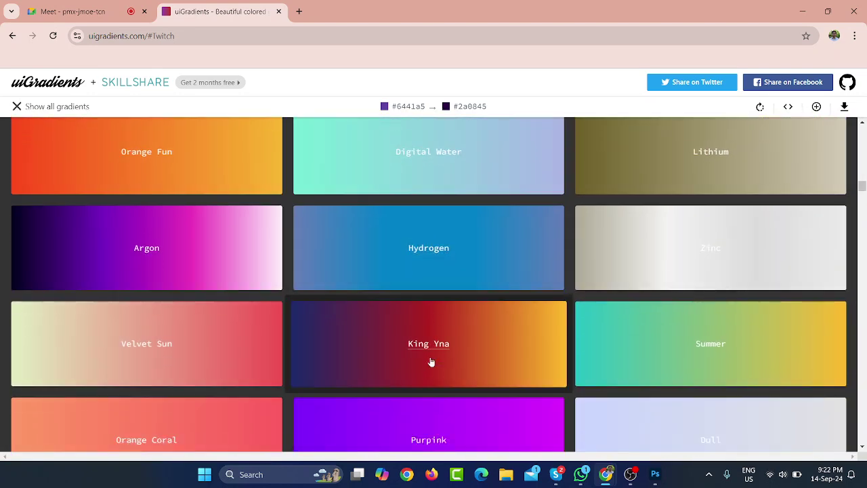
scroll(431, 362, "down", 3)
scroll(427, 364, "down", 1)
scroll(426, 368, "down", 2)
scroll(426, 371, "down", 2)
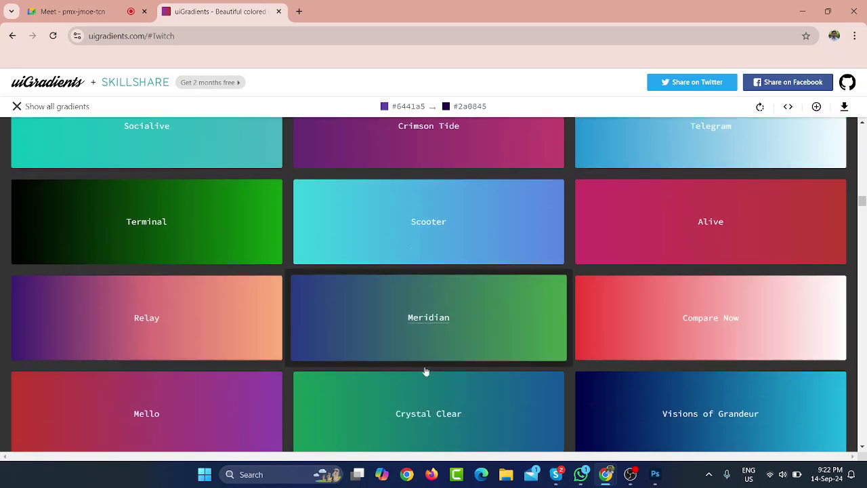
scroll(426, 372, "down", 1)
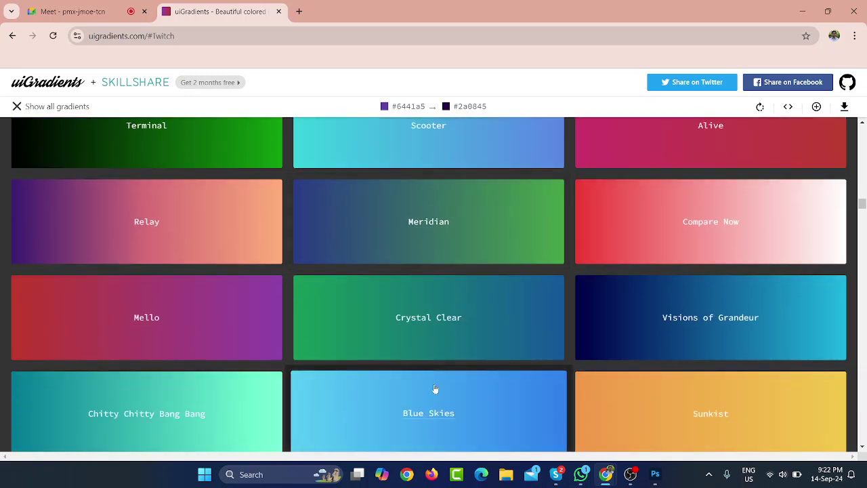
Open Visions of Grandeur (#000046 to #1cb5e0), copy #000046, and return to Photoshop.
left_click(671, 329)
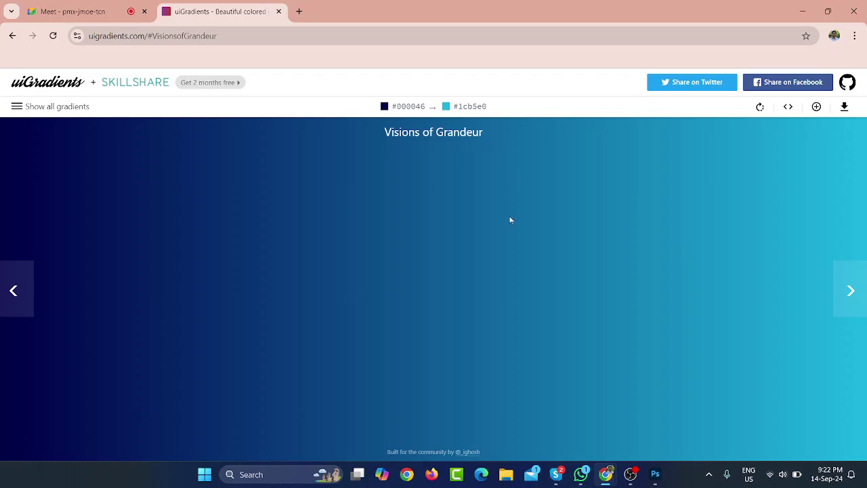
left_click(410, 112)
left_click(657, 476)
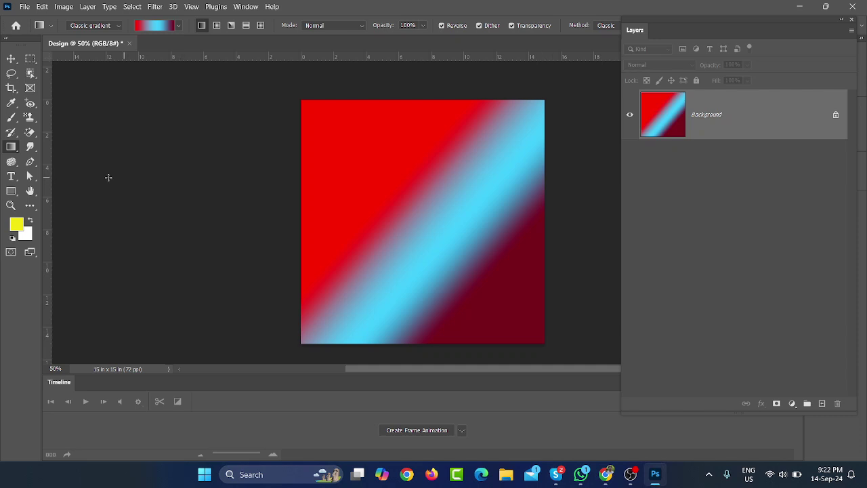
Set the gradient's left stop to navy #000046 and right stop to cyan #1CB5E0.
left_click(153, 30)
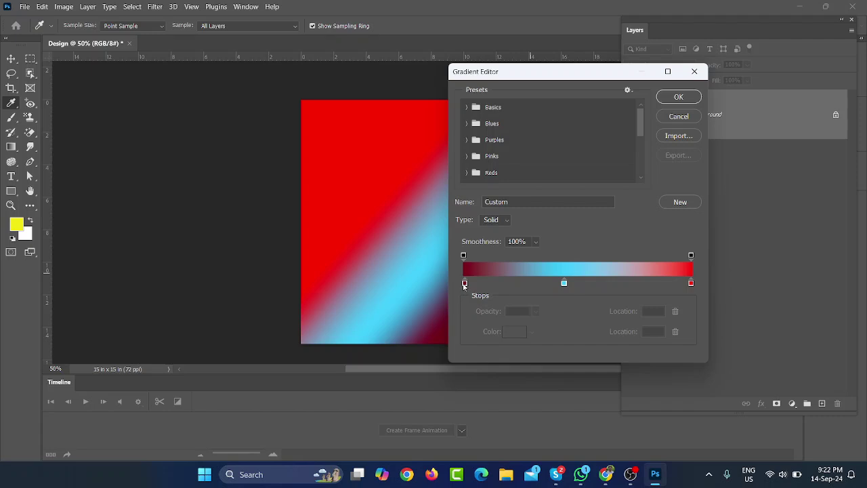
left_click(465, 284)
left_click(514, 332)
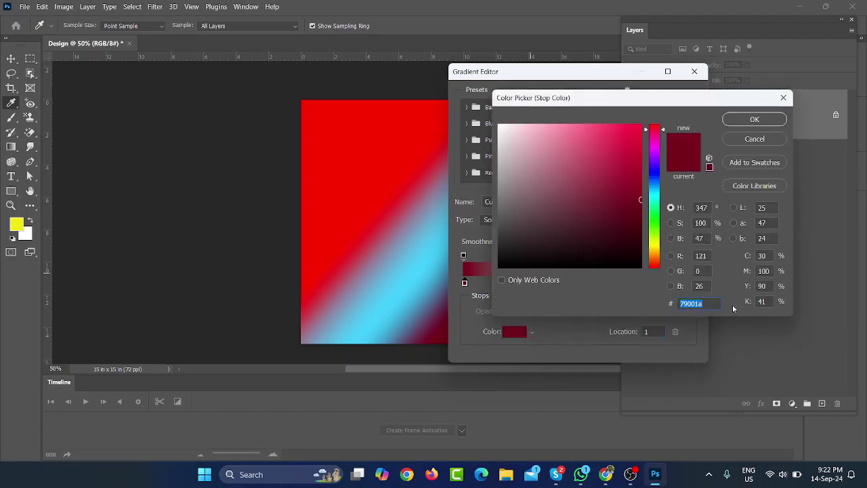
type("000046")
left_click(754, 120)
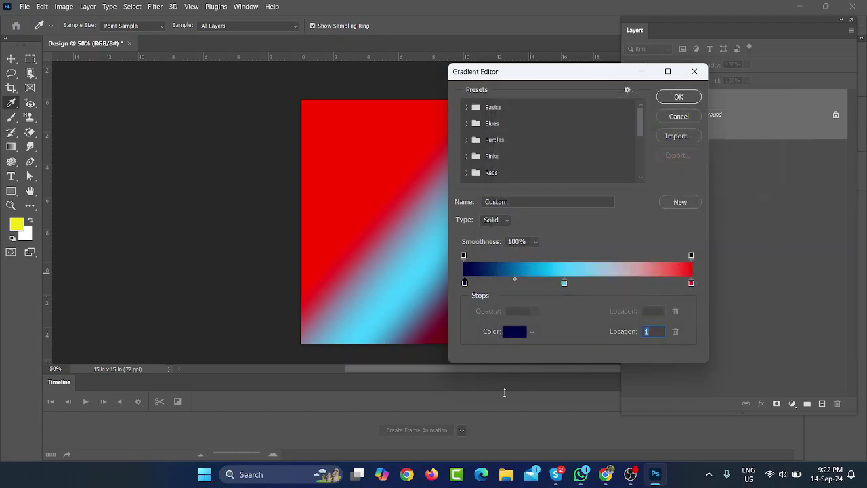
mouse_move(606, 474)
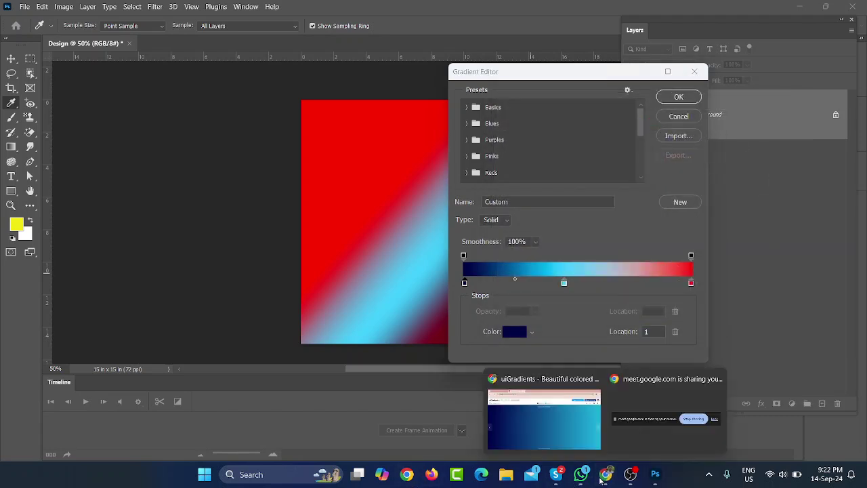
left_click(560, 434)
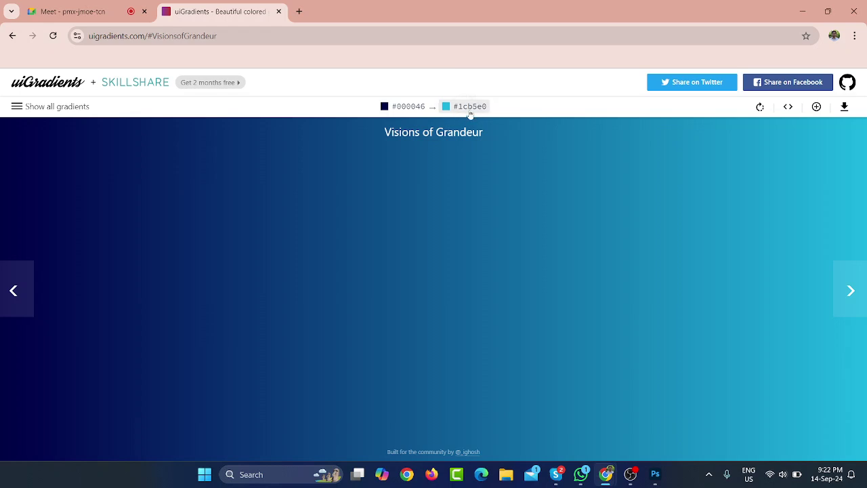
left_click(803, 11)
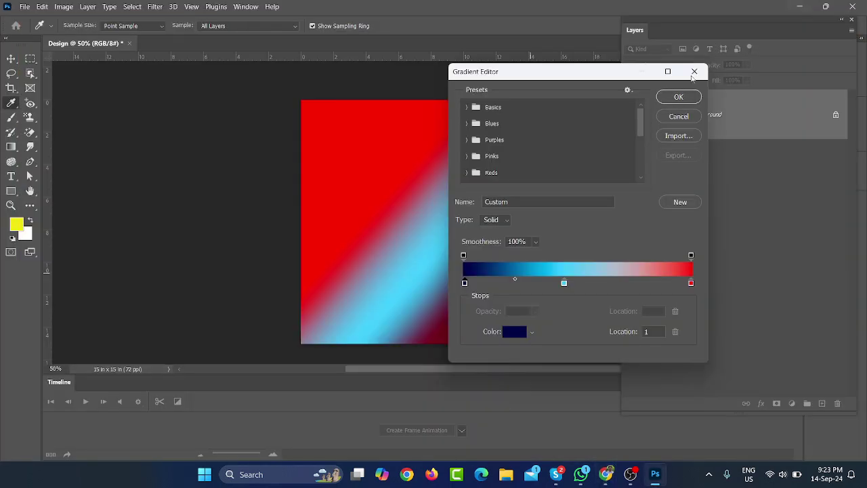
double_click(692, 282)
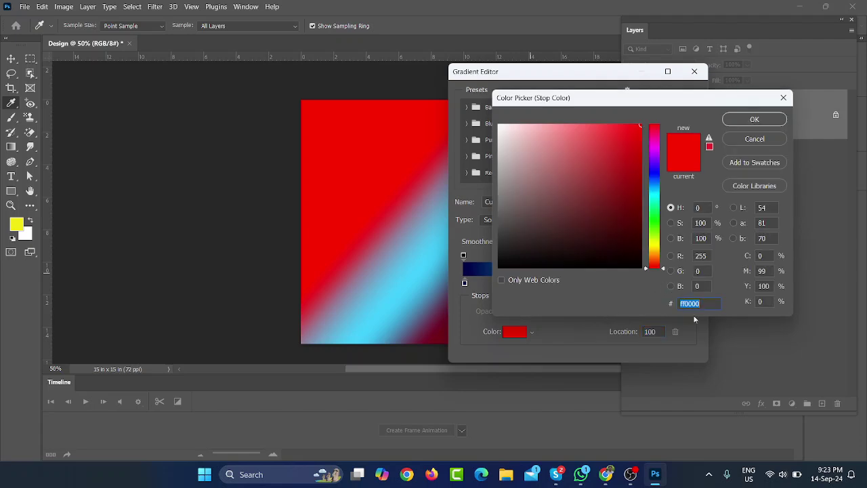
type("#1CB5E0")
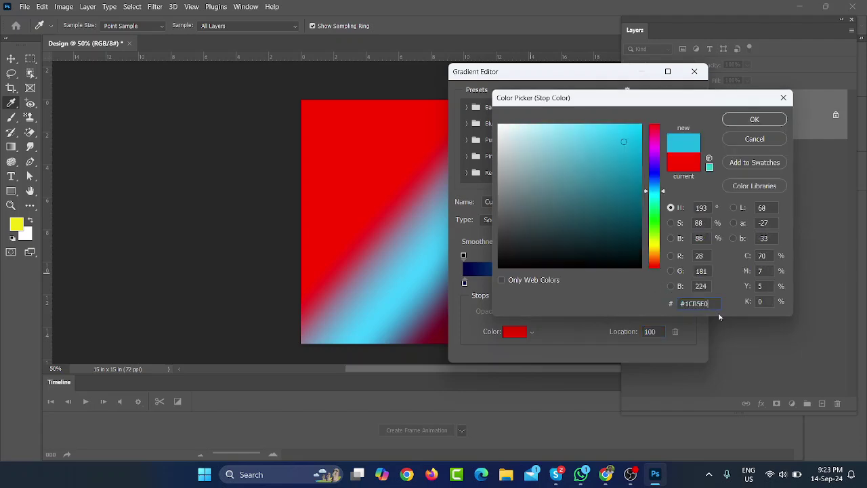
left_click(758, 120)
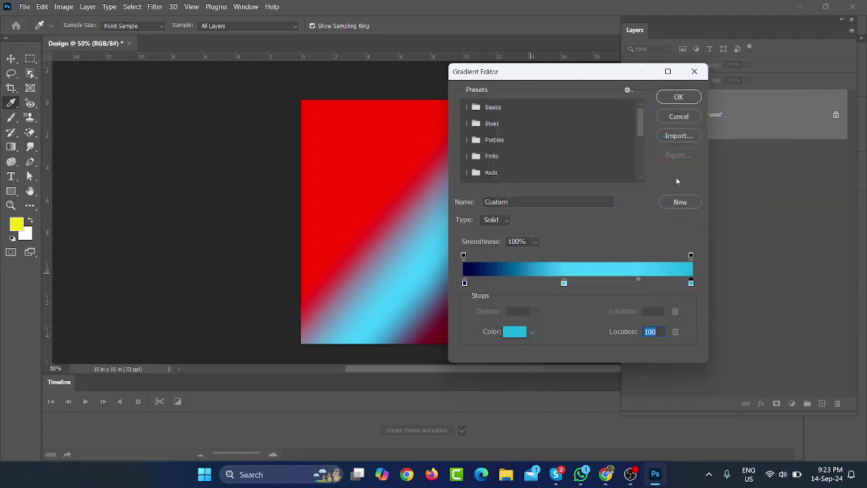
Place the cyan middle stop at location 50, remove stray stops, and confirm the gradient.
left_click_drag(564, 283, 584, 285)
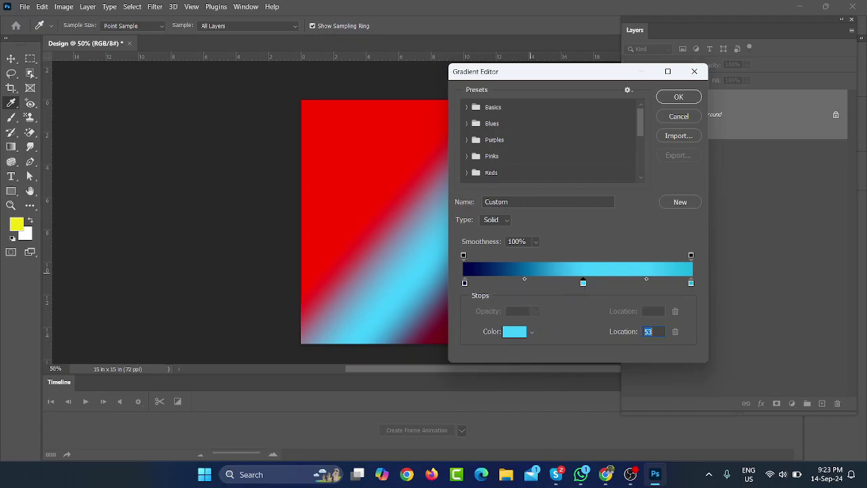
type("50")
left_click(523, 284)
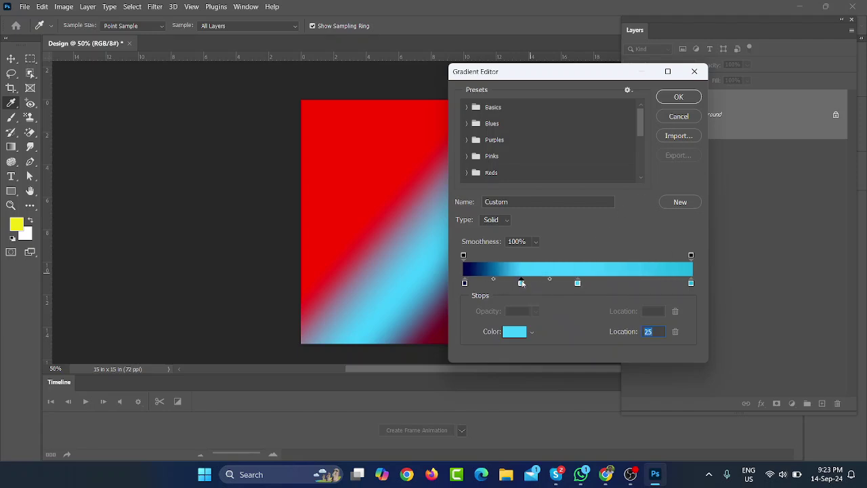
left_click_drag(522, 283, 527, 297)
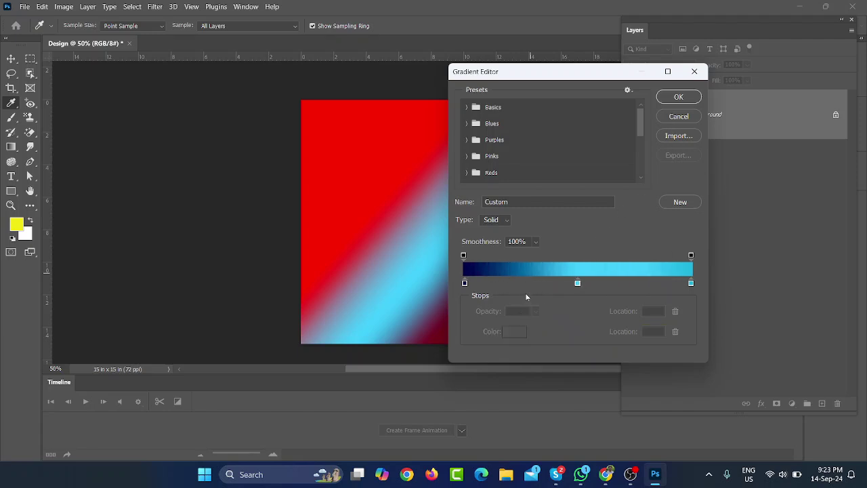
left_click(577, 284)
left_click_drag(576, 284, 581, 285)
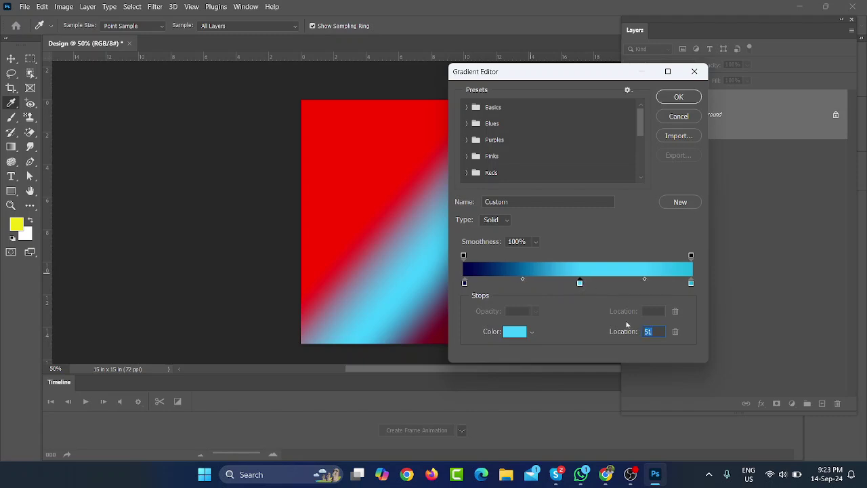
type("50")
left_click_drag(522, 284, 538, 311)
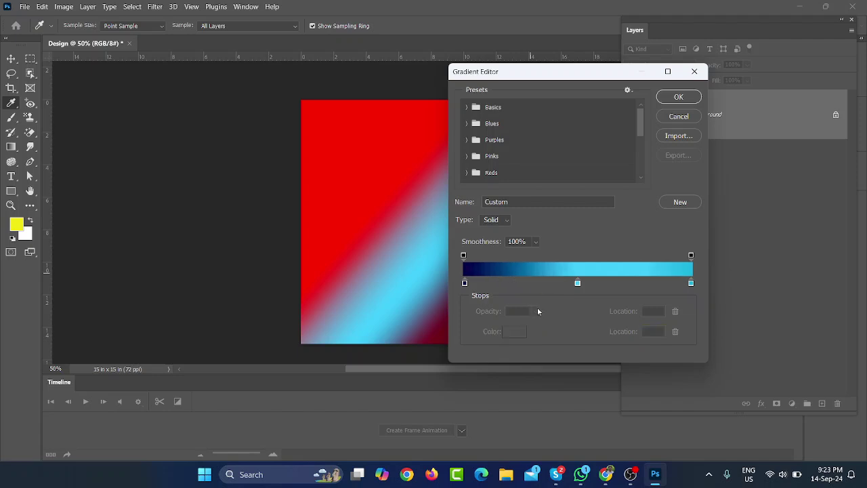
left_click(578, 283)
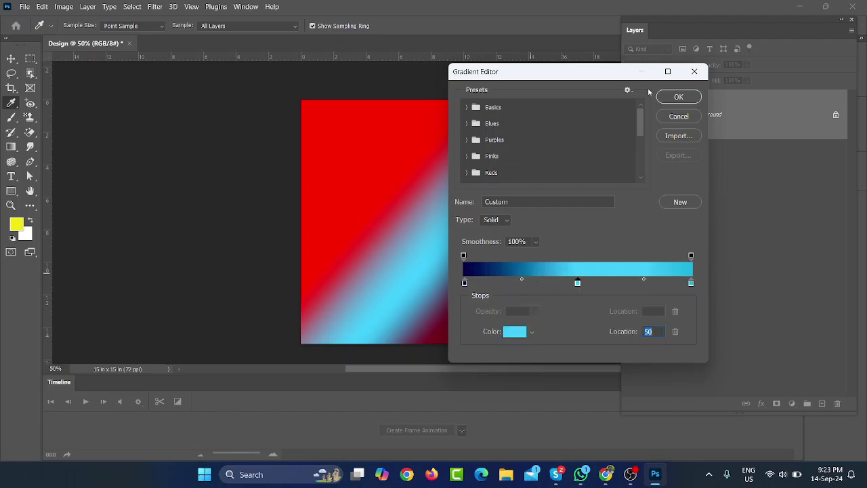
left_click(676, 97)
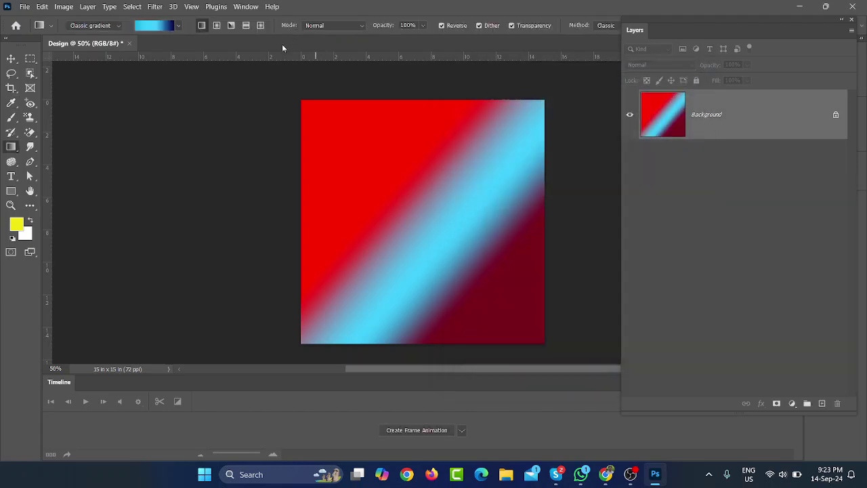
Try radial navy-cyan gradients on the canvas, toggling Reverse to get a cyan centre glow.
left_click(216, 27)
left_click_drag(418, 233, 549, 346)
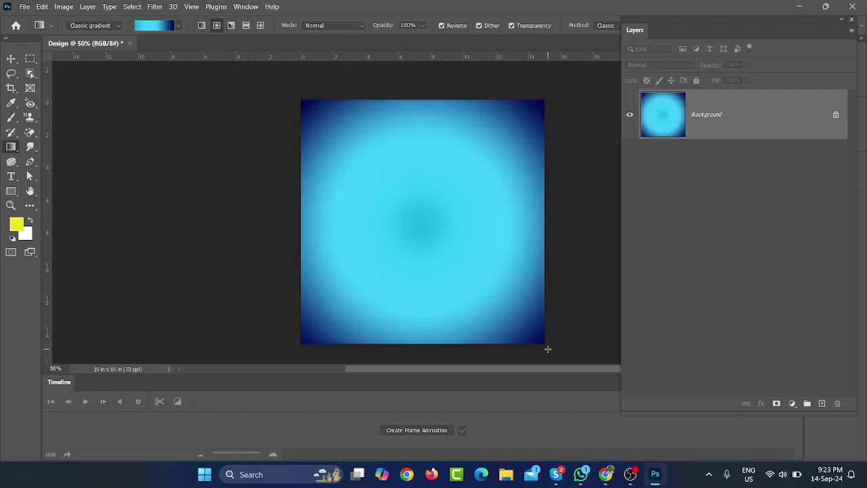
left_click_drag(432, 255, 526, 357)
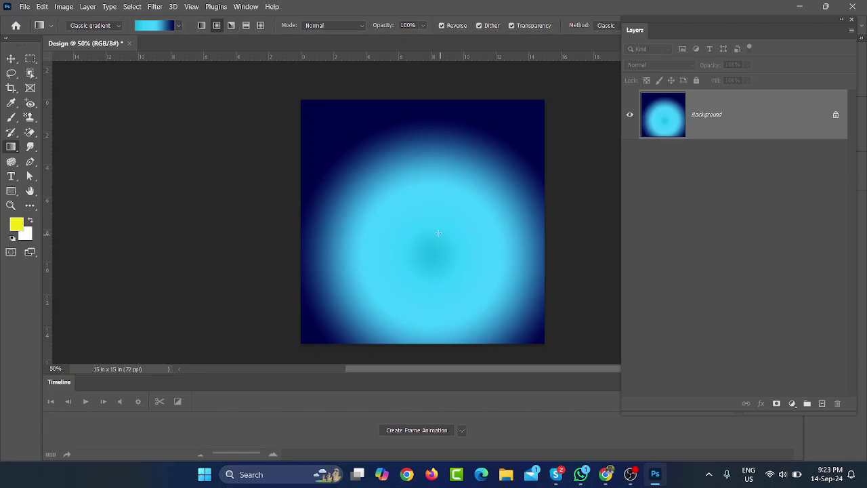
left_click(457, 25)
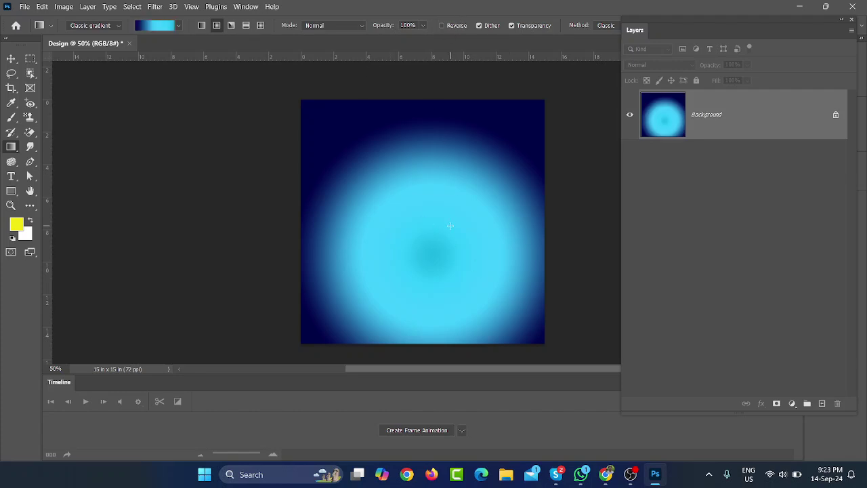
left_click_drag(438, 236, 540, 341)
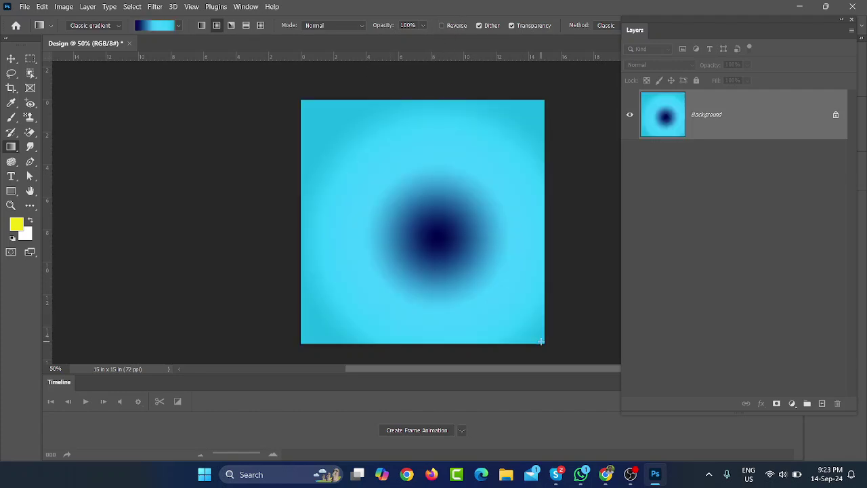
left_click(442, 25)
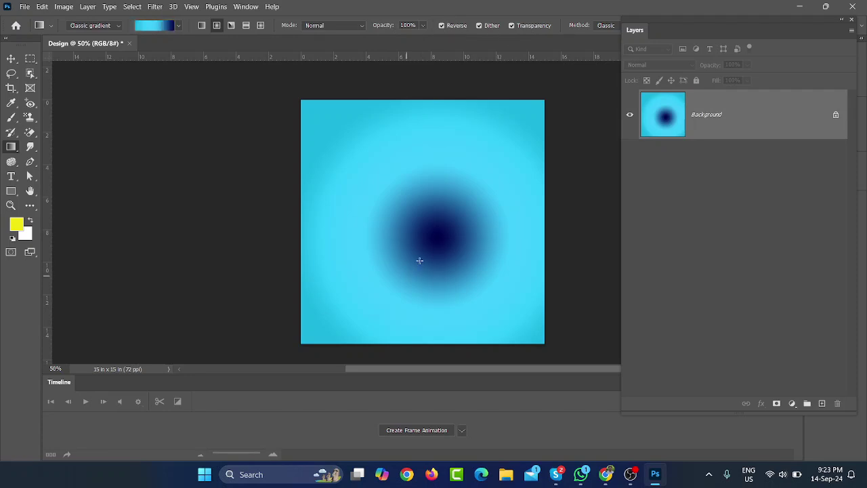
left_click_drag(414, 251, 508, 346)
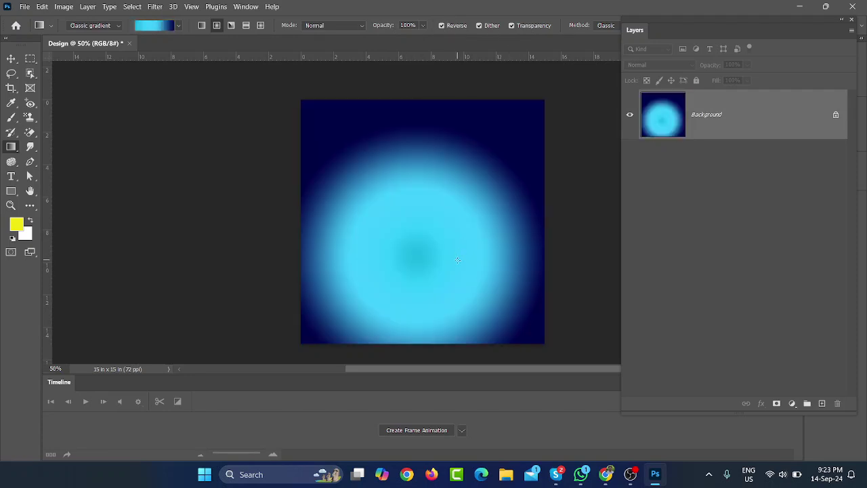
mouse_move(458, 261)
left_mouse_down()
mouse_move(435, 224)
mouse_move(459, 273)
left_mouse_up()
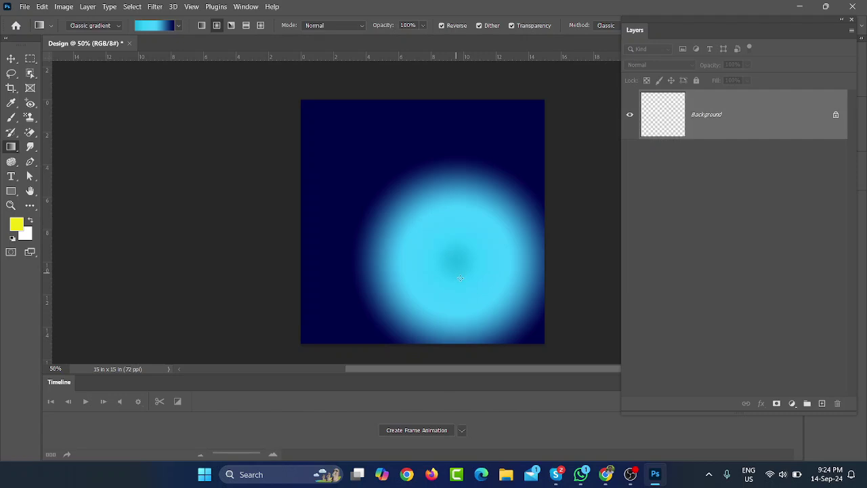
left_click_drag(431, 239, 506, 323)
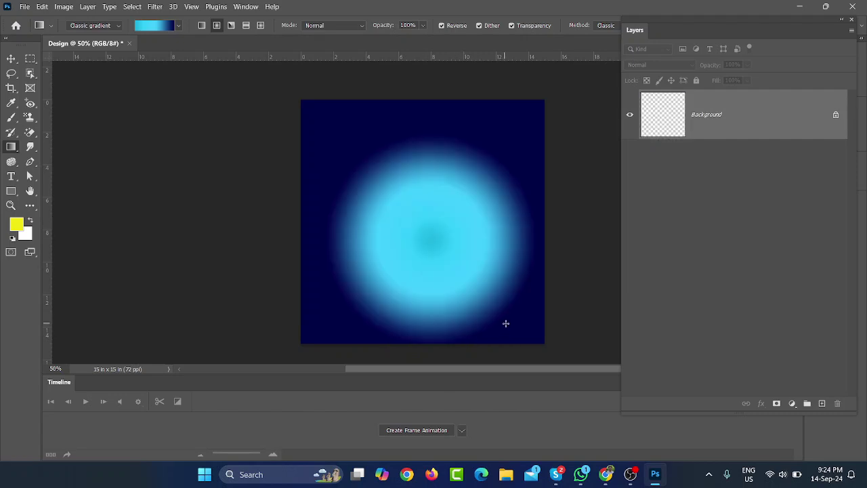
Draw a diagonal linear gradient with navy at the top-left fading to cyan.
left_click(202, 26)
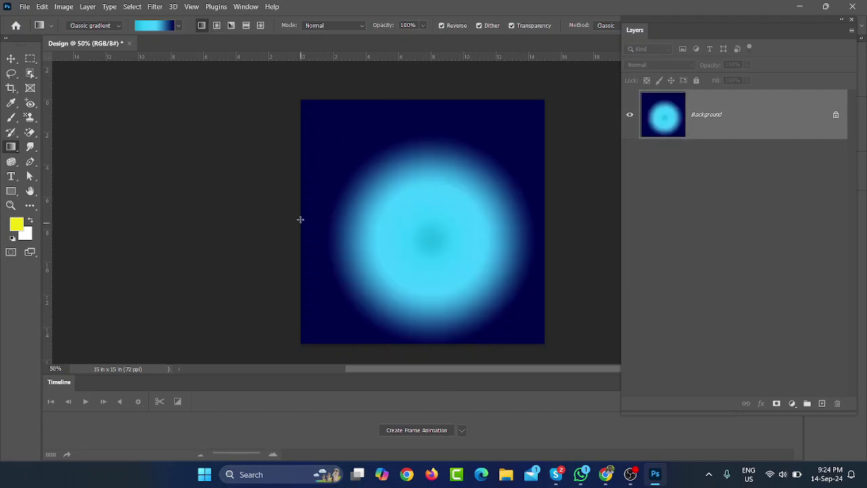
left_click_drag(300, 217, 534, 218)
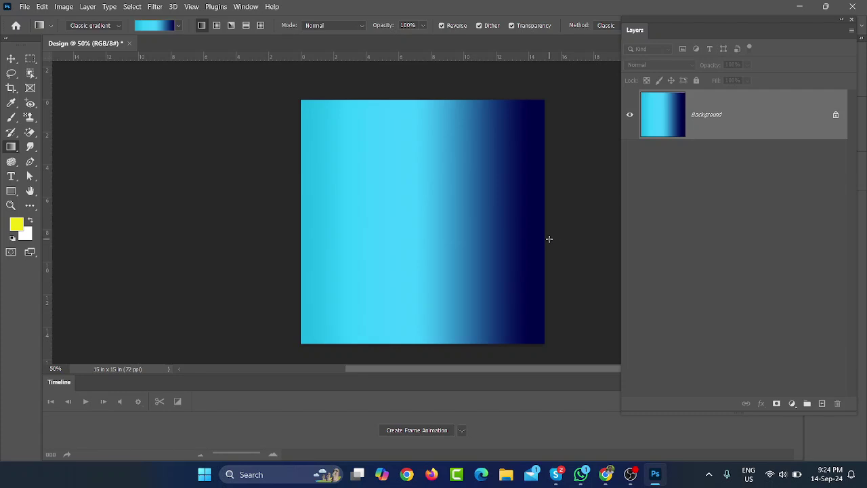
left_click_drag(478, 234, 293, 229)
left_click_drag(349, 123, 567, 327)
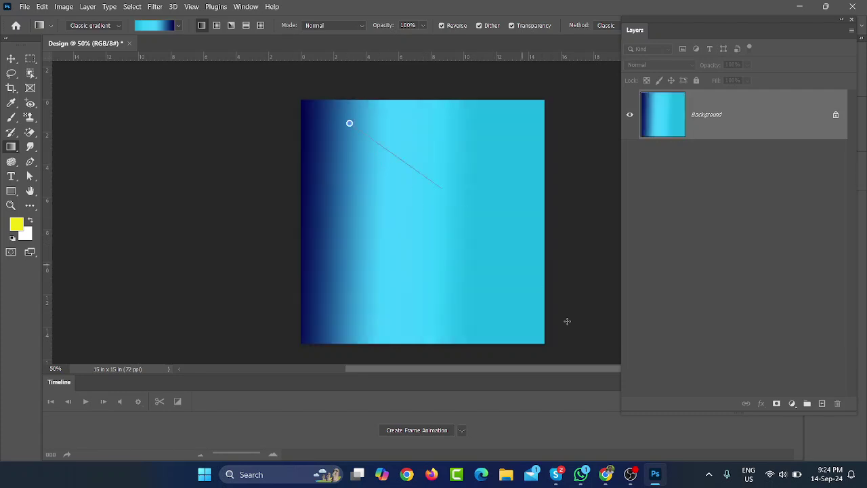
left_click_drag(380, 220, 341, 170)
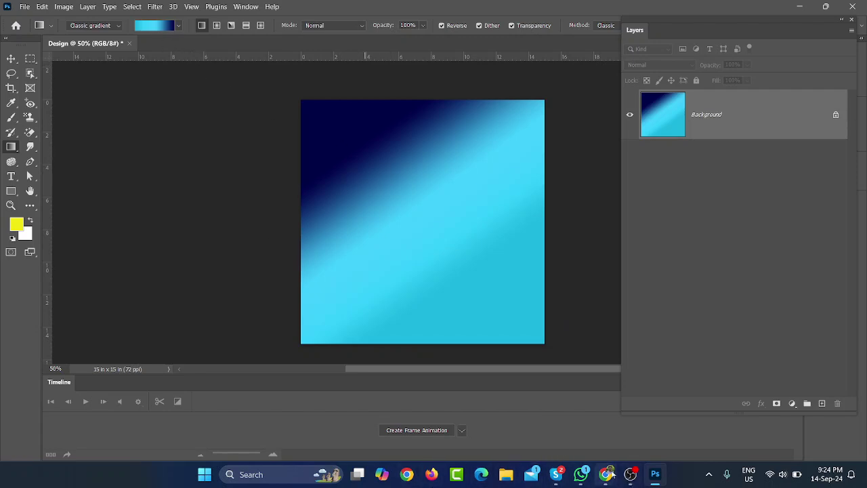
Open the Celestial gradient (#c33764 to #1d2671) in the uiGradients gallery, then return to Photoshop.
mouse_move(606, 474)
left_click(563, 424)
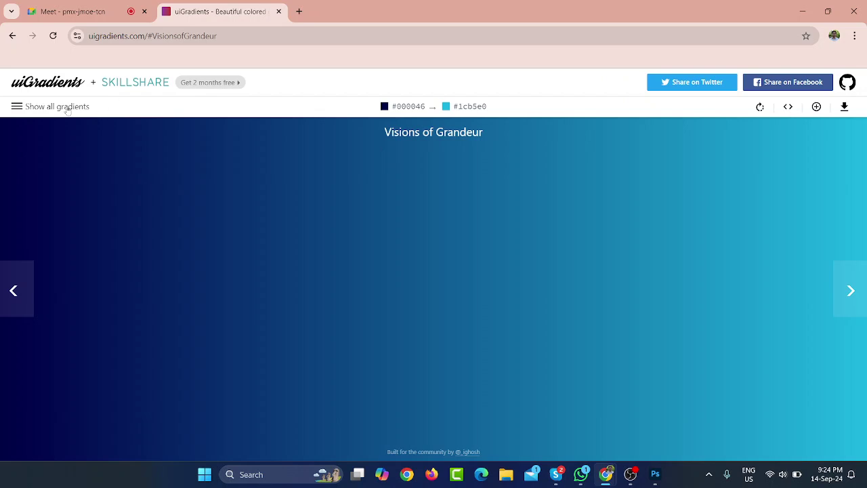
left_click(67, 108)
scroll(261, 366, "down", 1)
scroll(231, 271, "down", 1)
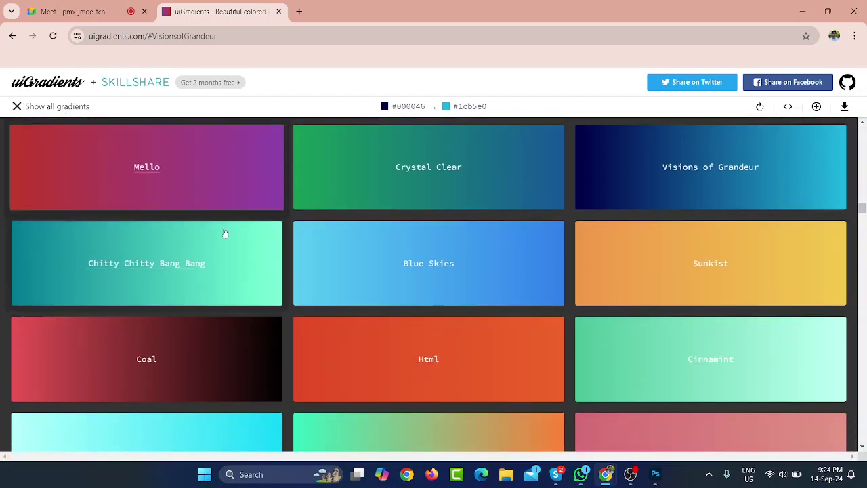
scroll(551, 265, "down", 1)
scroll(530, 312, "down", 1)
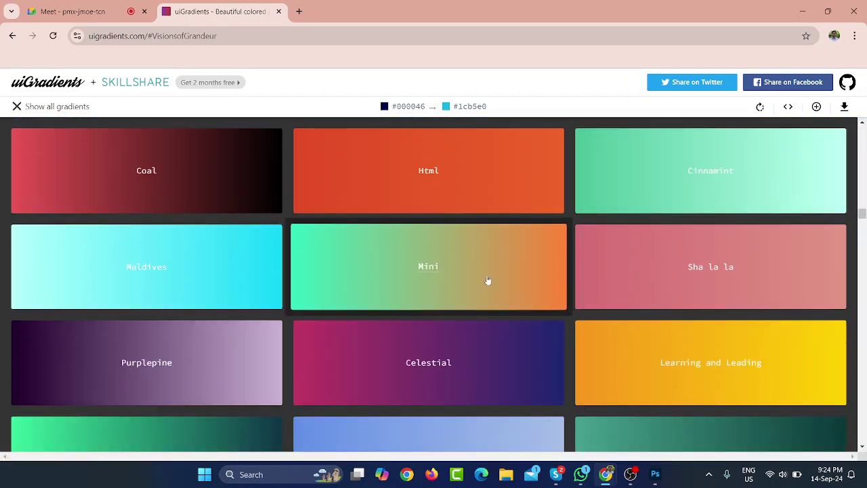
scroll(488, 280, "down", 1)
left_click(432, 262)
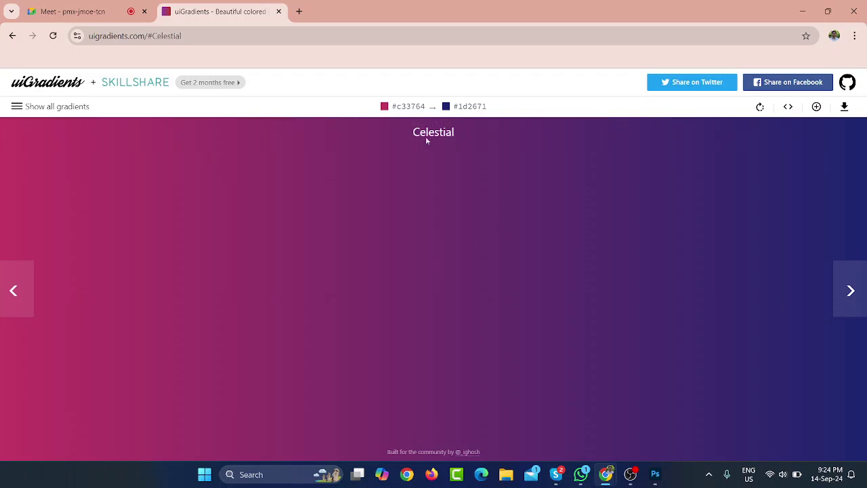
mouse_move(606, 474)
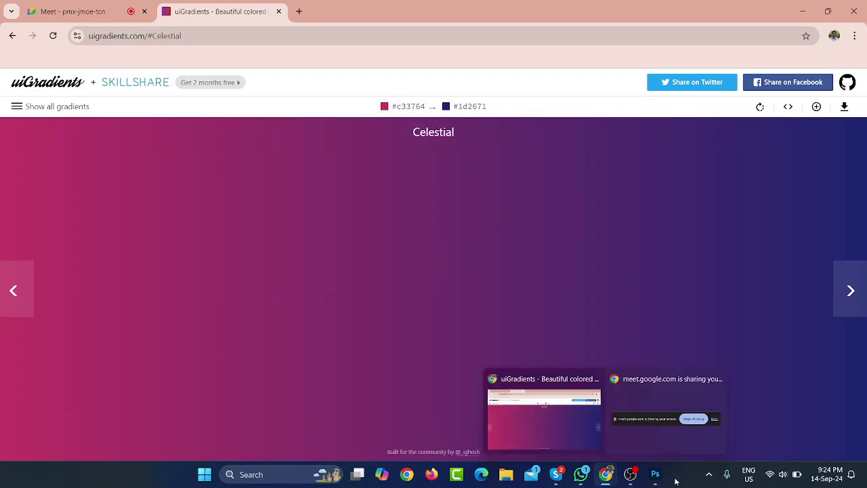
left_click(655, 474)
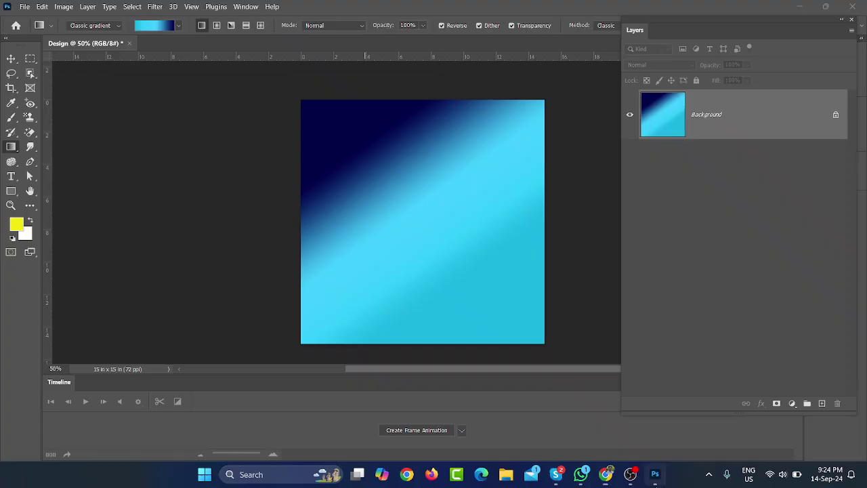
Paste Celestial pink #C33764 as the gradient's left stop colour.
left_click(152, 27)
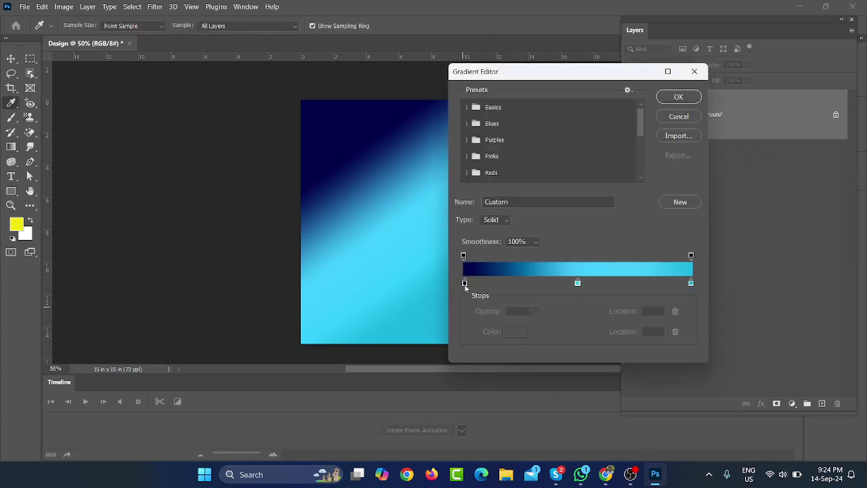
left_click(465, 283)
left_click(514, 332)
type("#C33764")
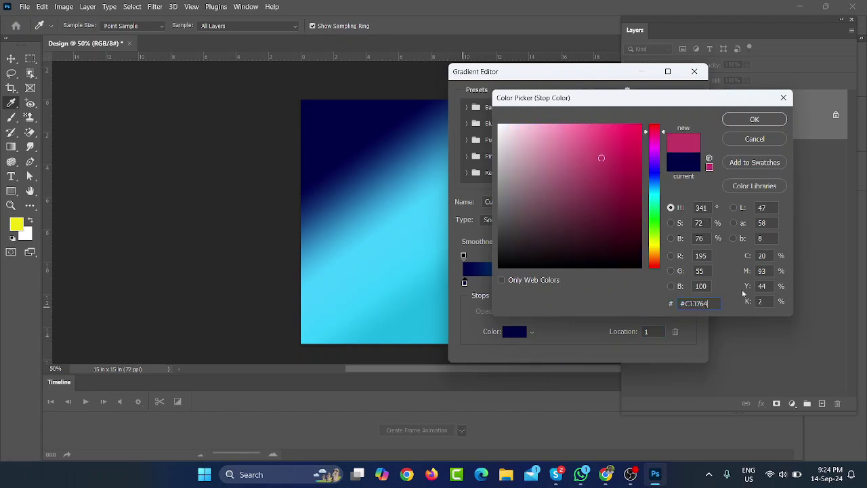
left_click(755, 119)
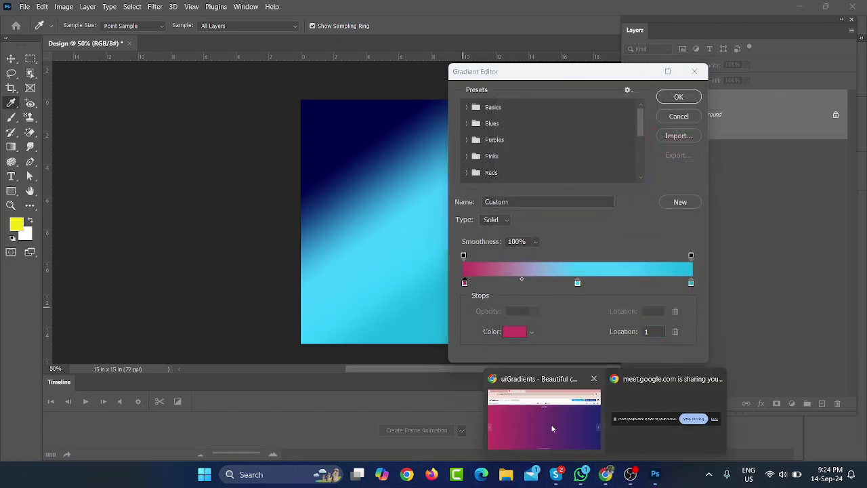
Paste dark blue #1D2671 as the right stop colour and confirm the gradient.
left_click(543, 417)
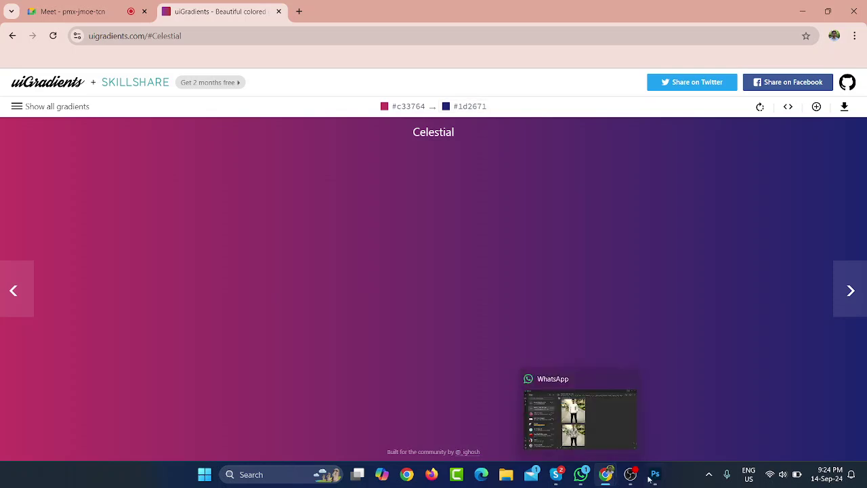
left_click(652, 435)
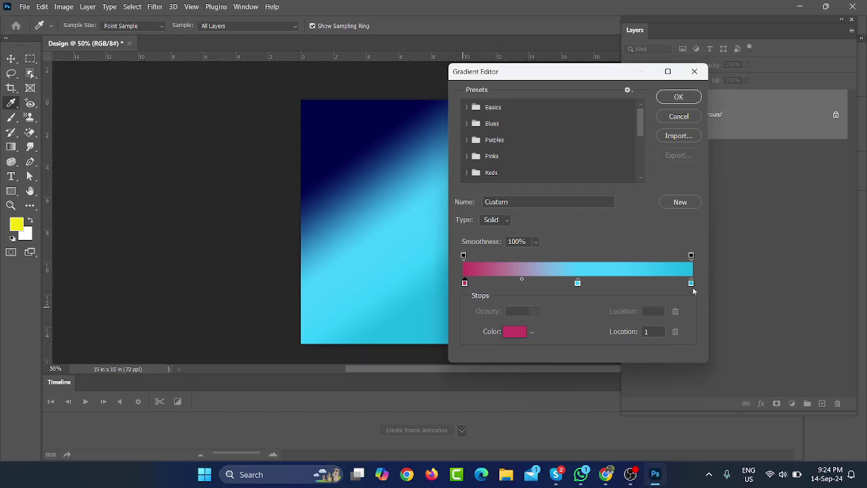
double_click(691, 282)
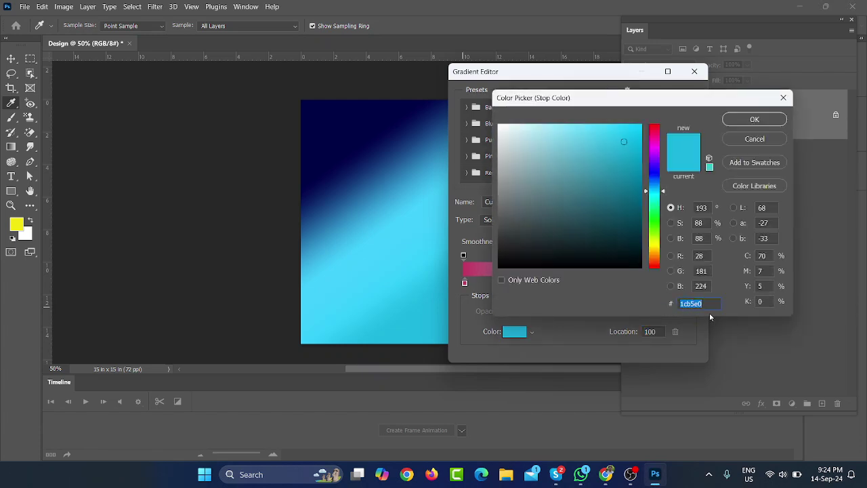
type("#1D2671")
left_click(752, 120)
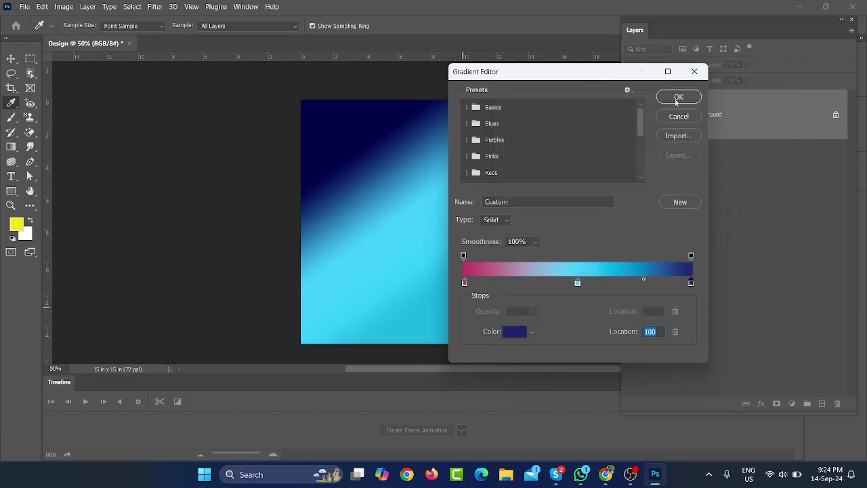
left_click(678, 98)
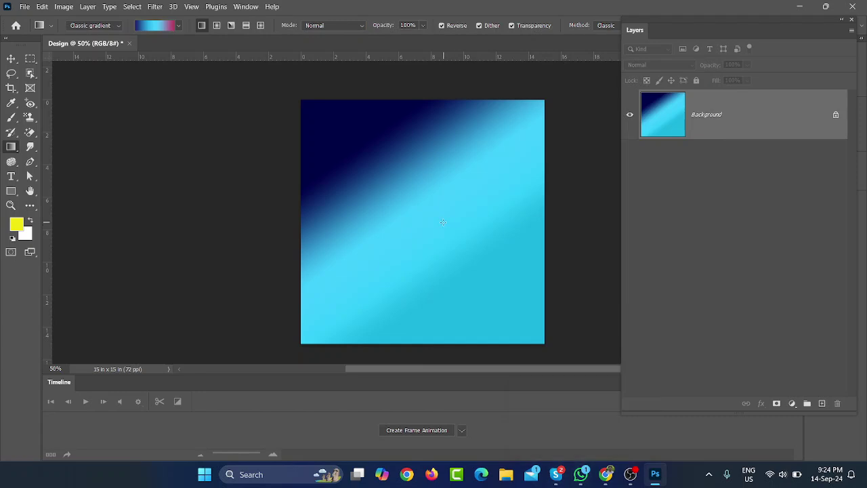
Draw the pink–cyan–navy gradient as a radial gradient from the canvas centre outward.
left_click_drag(432, 234, 546, 344)
left_click_drag(475, 273, 304, 116)
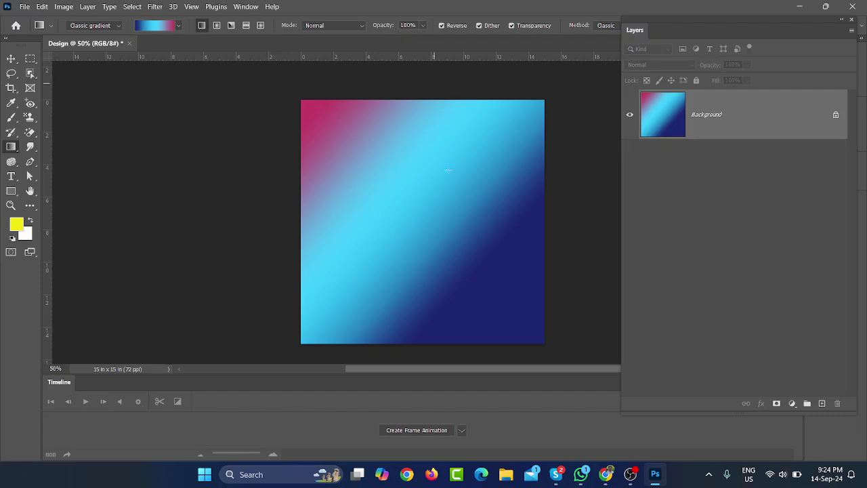
left_click_drag(380, 89, 449, 210)
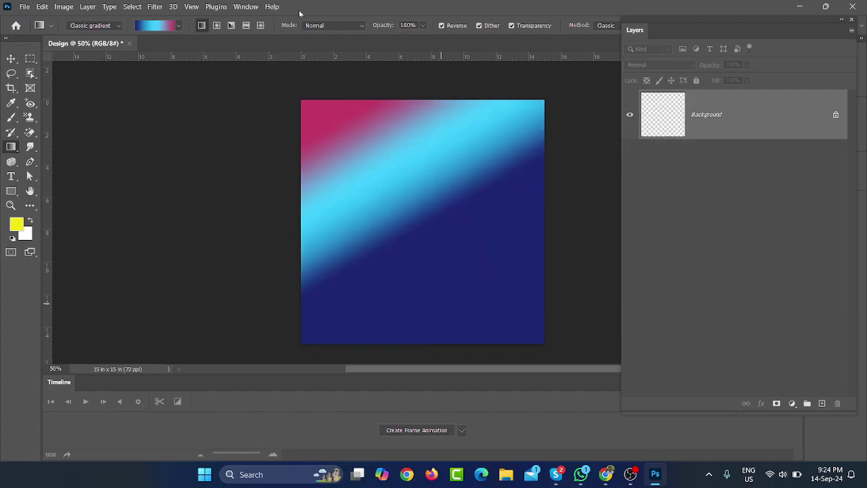
key("ctrl+z")
left_click(216, 25)
mouse_move(436, 235)
left_mouse_down()
mouse_move(543, 319)
mouse_move(552, 351)
left_mouse_up()
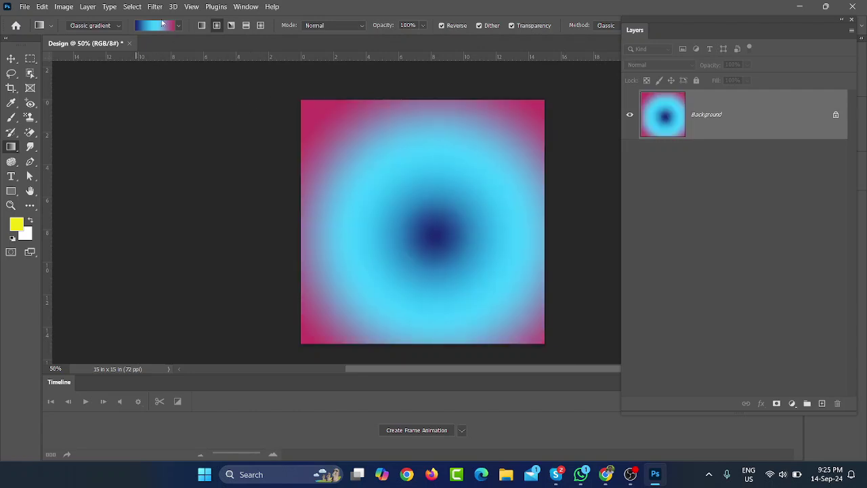
left_click(163, 24)
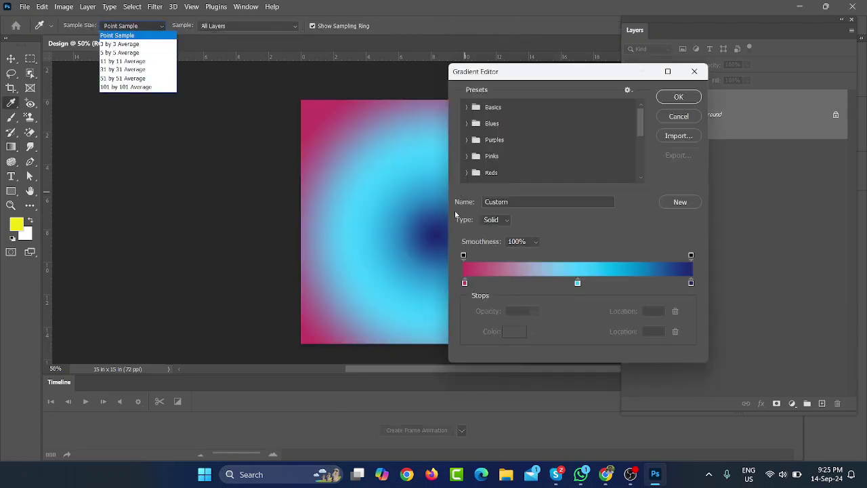
Delete the navy colour stop and move the cyan stop to the gradient's right end.
left_click(668, 307)
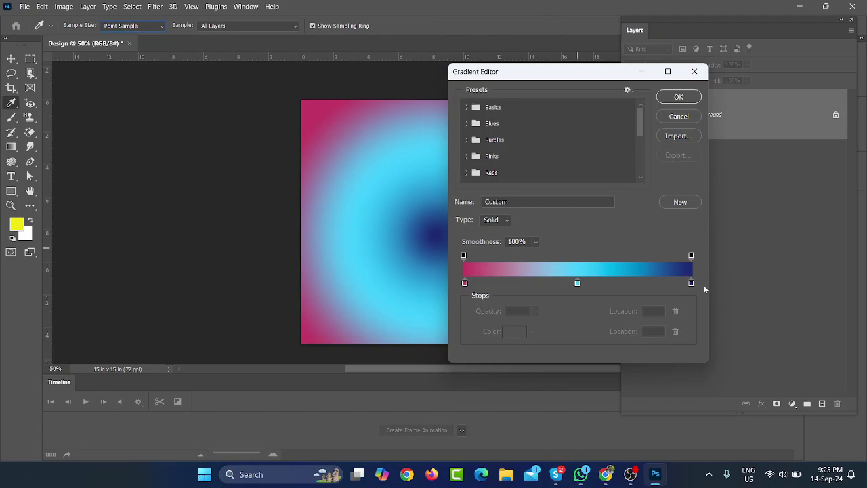
left_click_drag(691, 283, 692, 318)
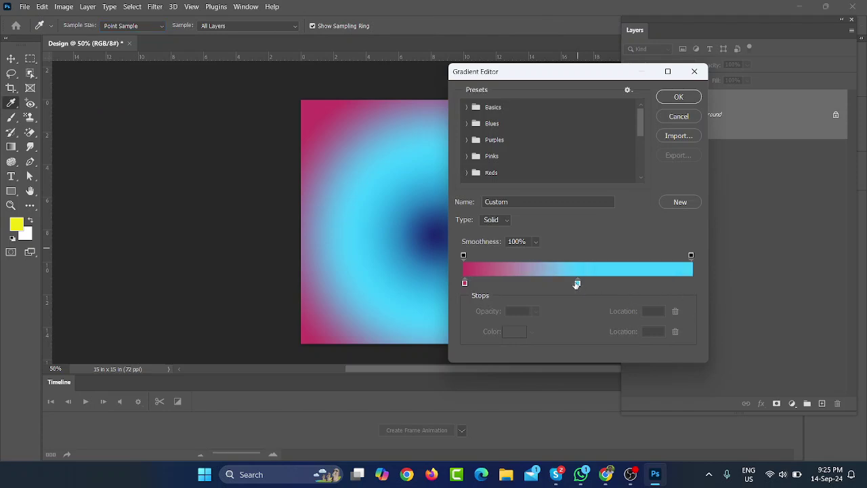
key("ctrl+z")
left_click_drag(682, 283, 731, 333)
left_click_drag(578, 284, 705, 292)
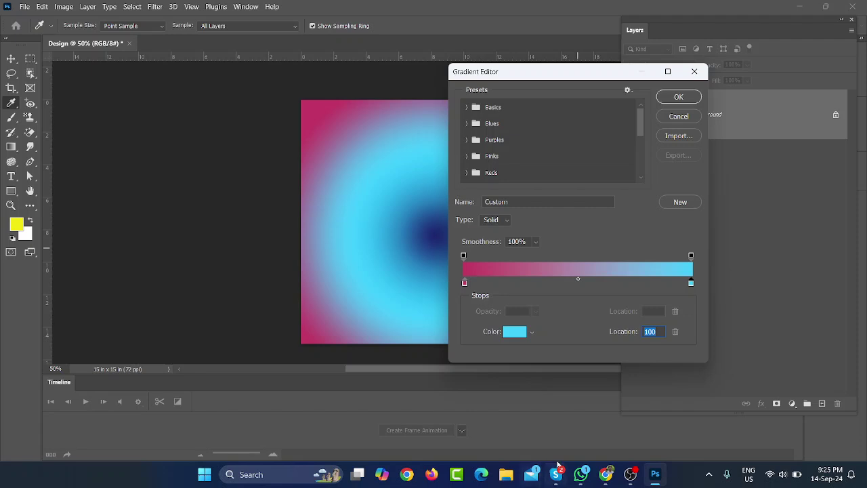
Set the right stop to Celestial dark blue 1D2671 and accept the gradient.
left_click(606, 475)
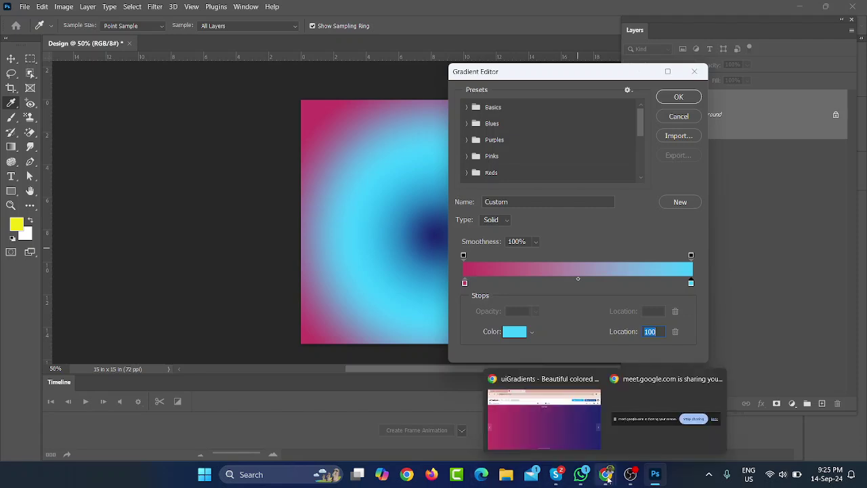
left_click(583, 438)
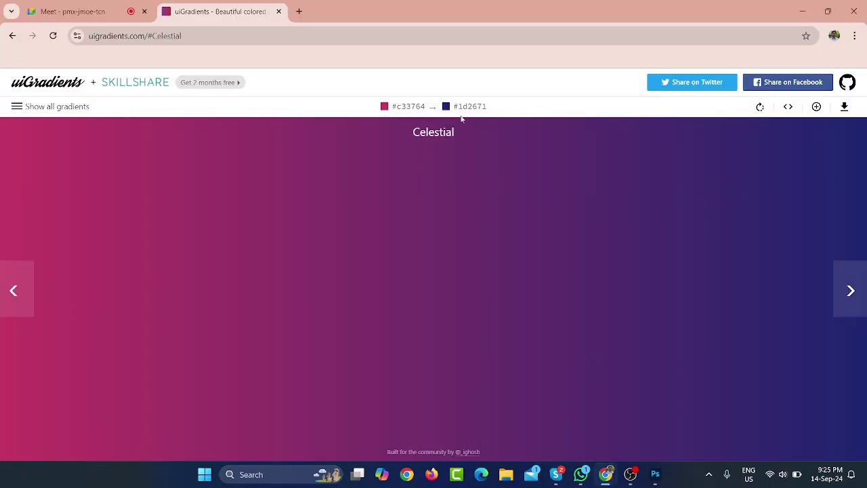
left_click(802, 11)
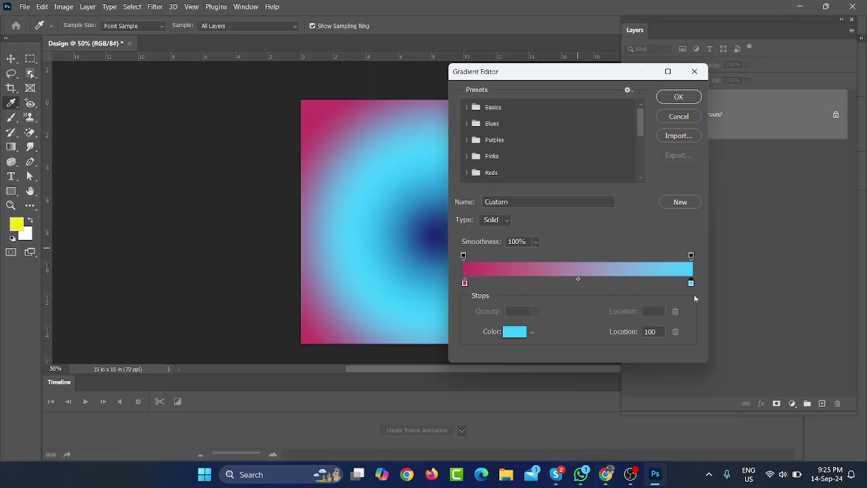
double_click(691, 285)
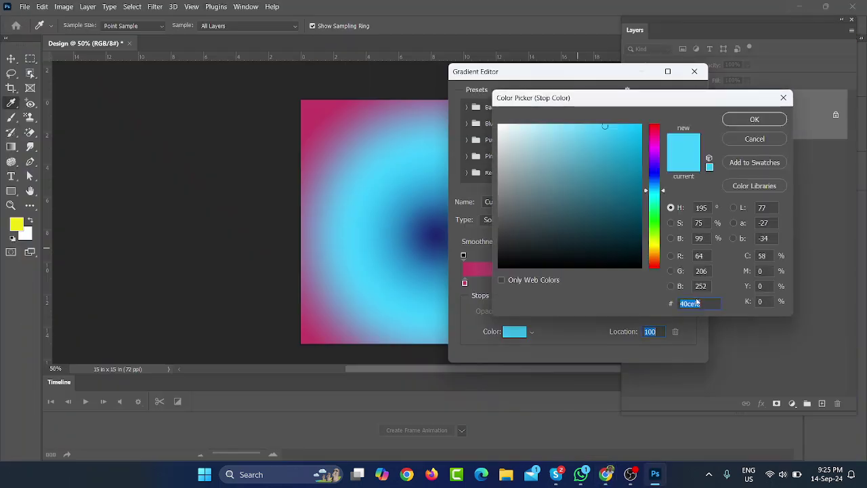
key("ctrl+v")
left_click(755, 120)
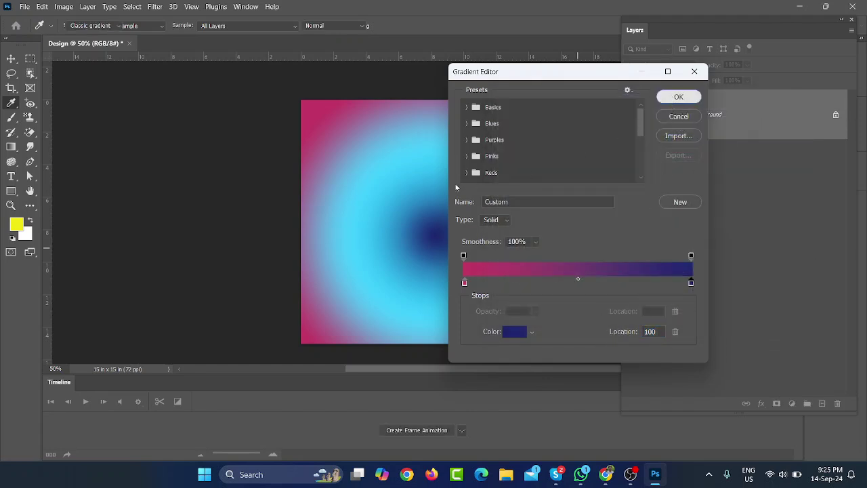
left_click(675, 98)
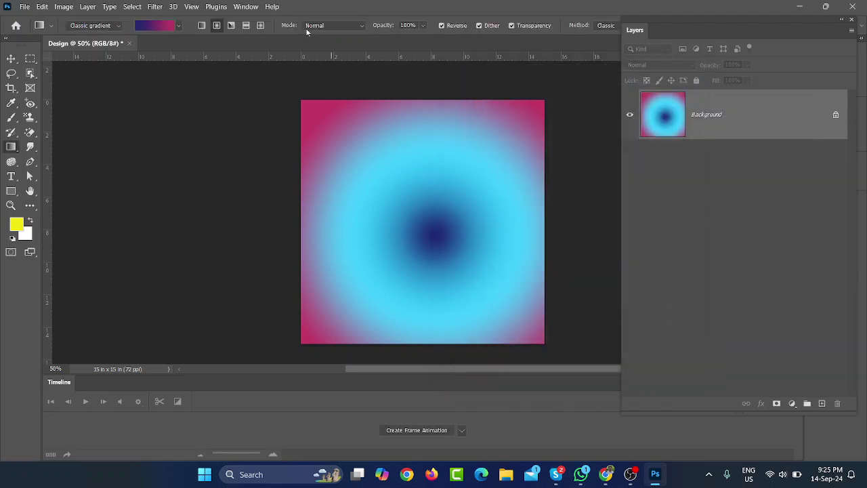
Turn off Reverse and redraw the radial gradient with pink centre and dark blue edges.
left_click(442, 25)
left_click_drag(435, 237, 507, 313)
left_click_drag(544, 344, 546, 349)
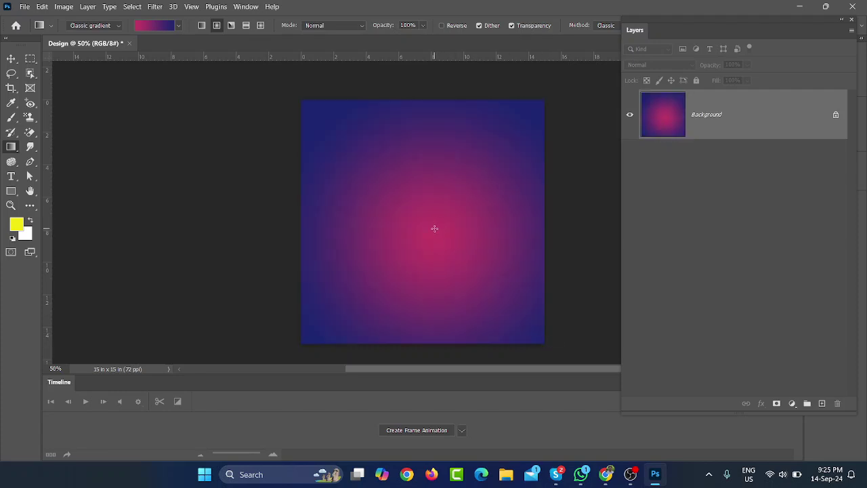
left_click_drag(435, 229, 567, 357)
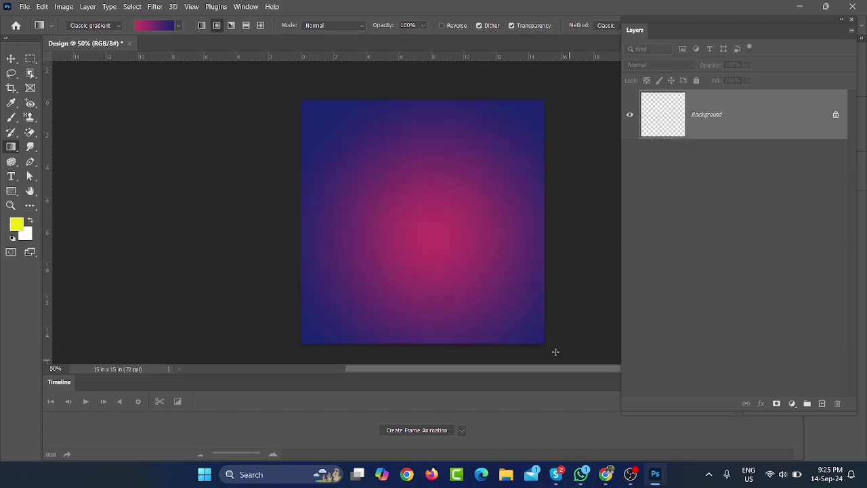
scroll(460, 344, "up", 1)
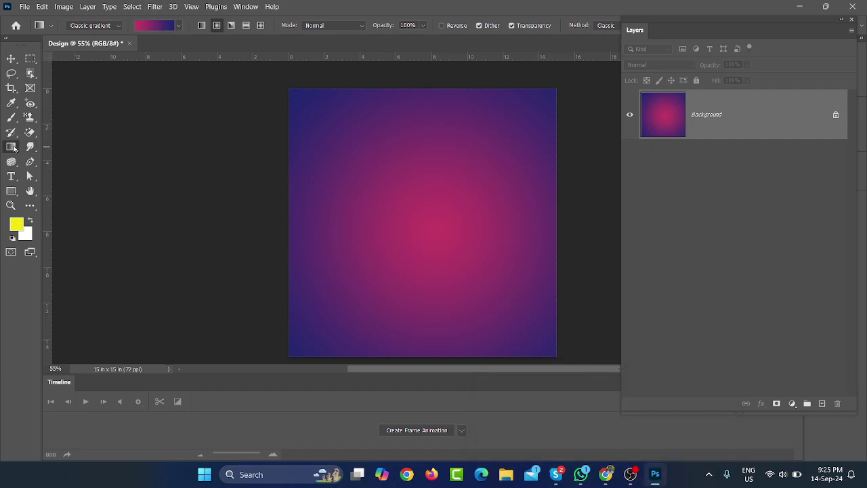
Select the Paint Bucket Tool and clear the gradient canvas to white.
right_click(12, 147)
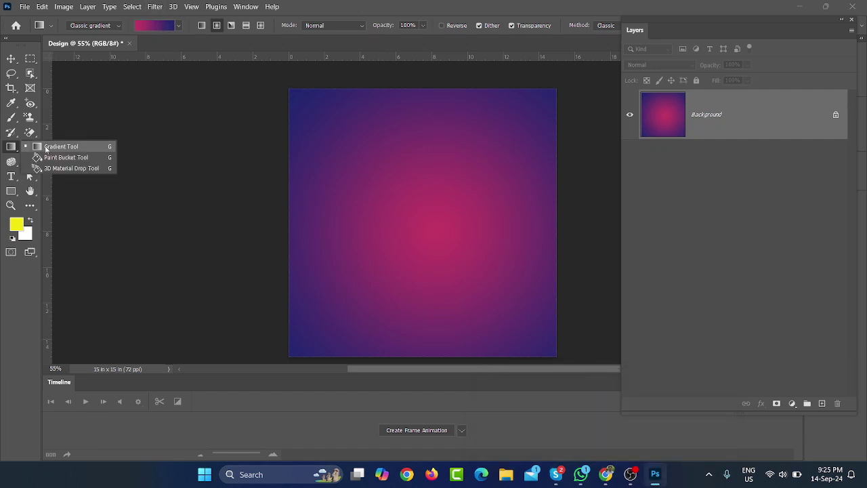
left_click(95, 159)
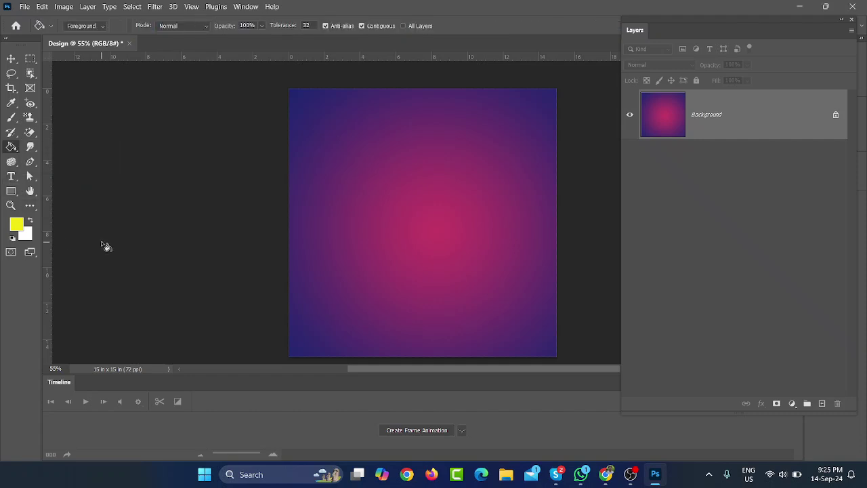
key("ctrl+BackSpace")
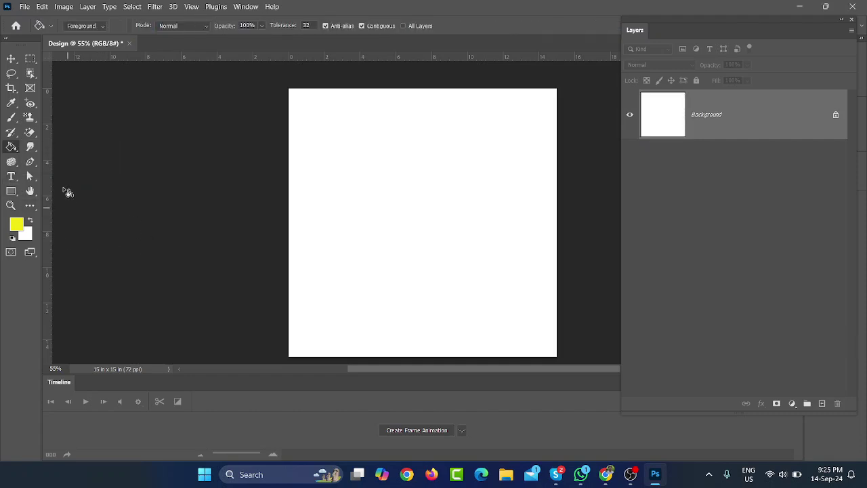
right_click(11, 147)
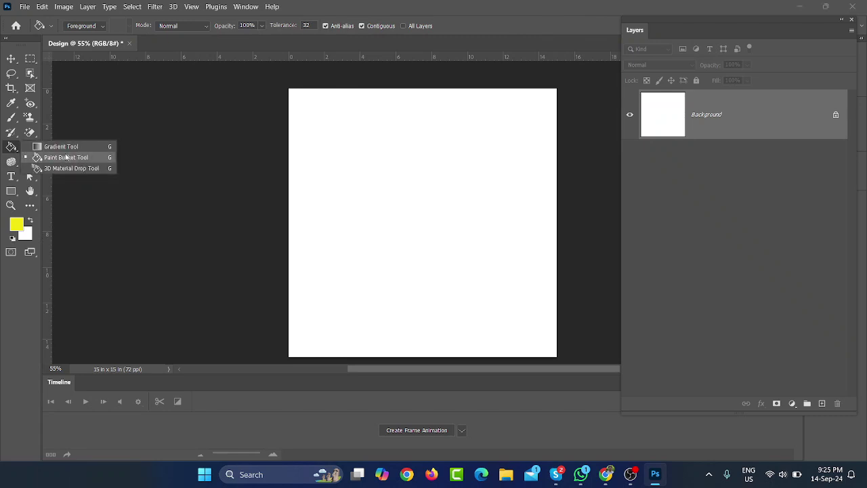
left_click(73, 168)
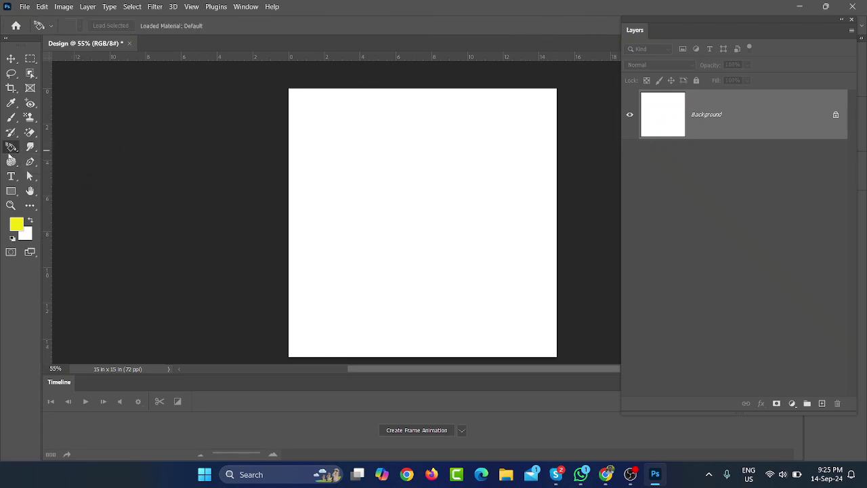
right_click(9, 154)
left_click(70, 161)
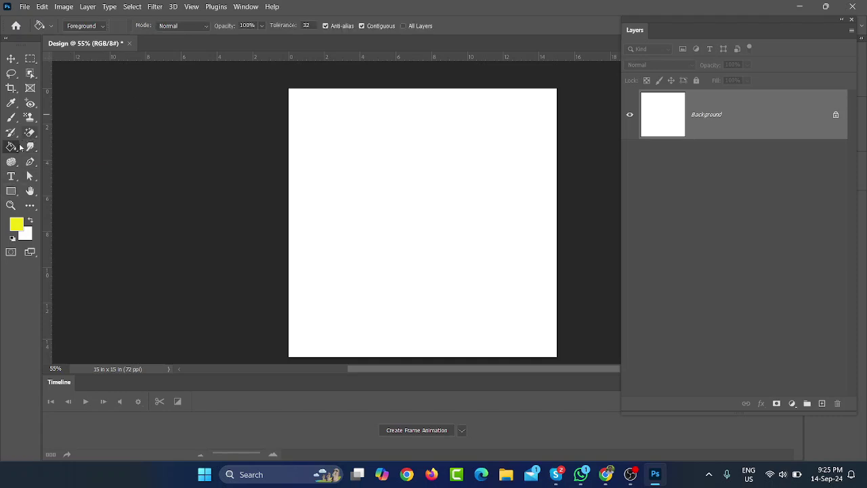
Set the foreground colour to purple 900a98 and bucket-fill the canvas.
left_click(21, 225)
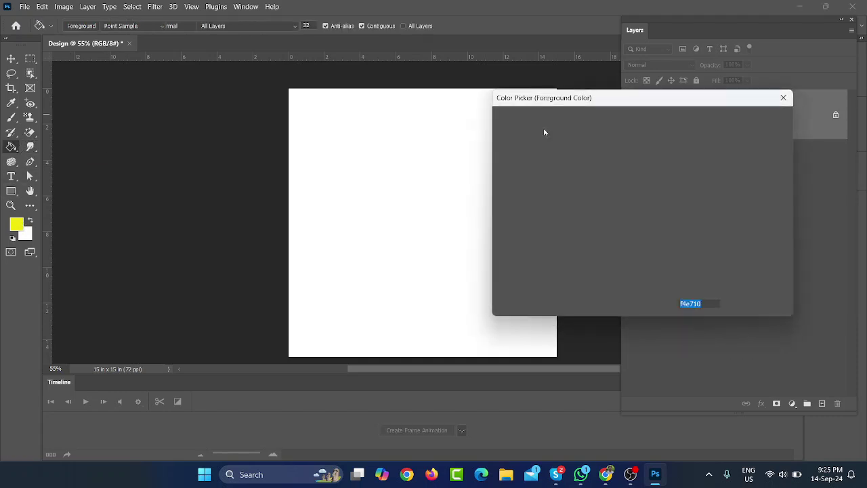
left_click(656, 198)
left_click_drag(657, 201, 654, 188)
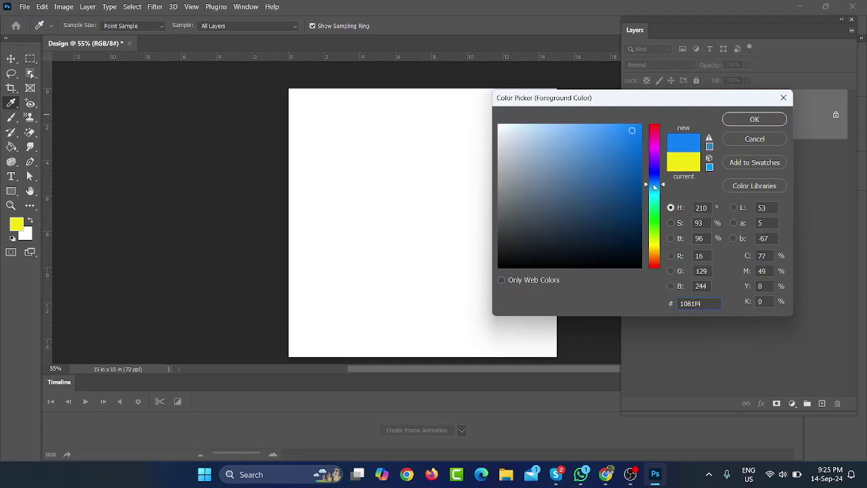
left_click(656, 150)
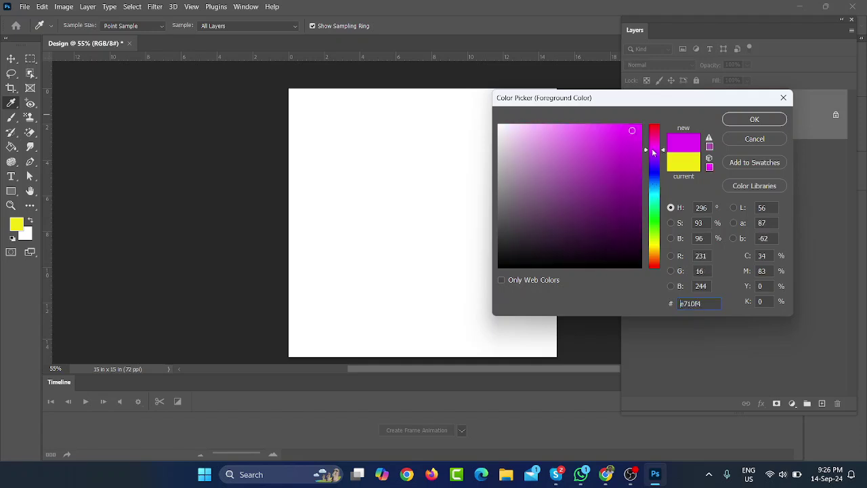
left_click_drag(617, 155, 633, 182)
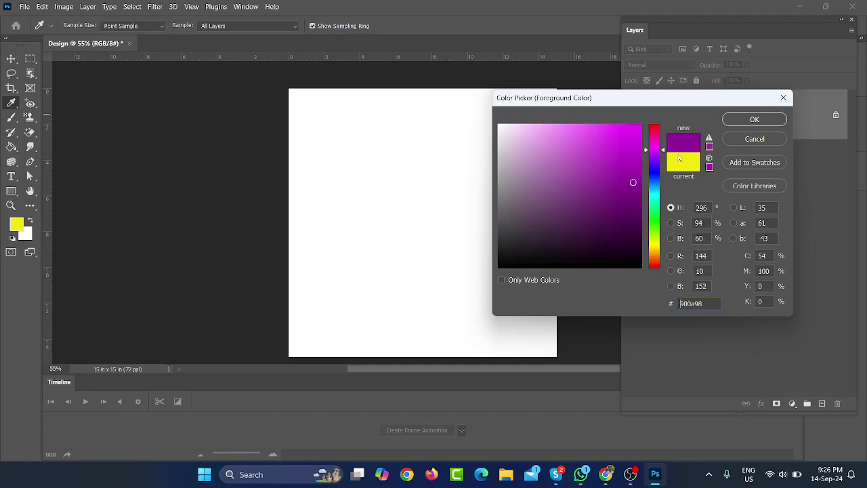
left_click(766, 119)
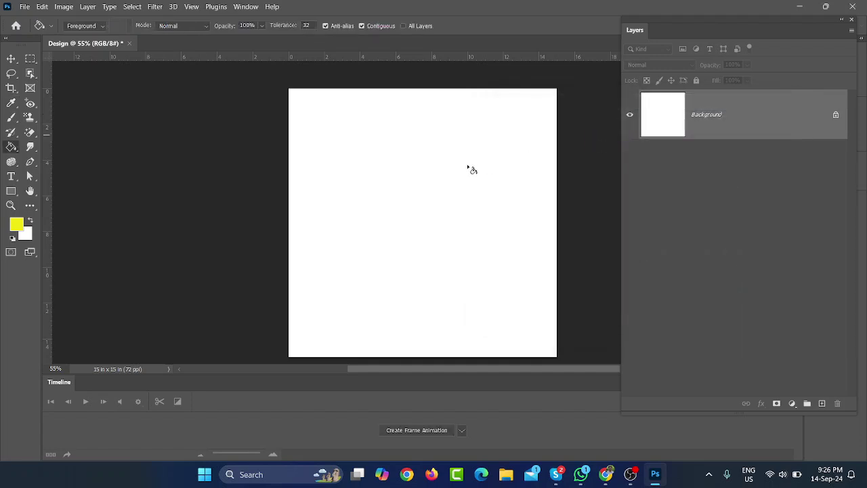
left_click(453, 198)
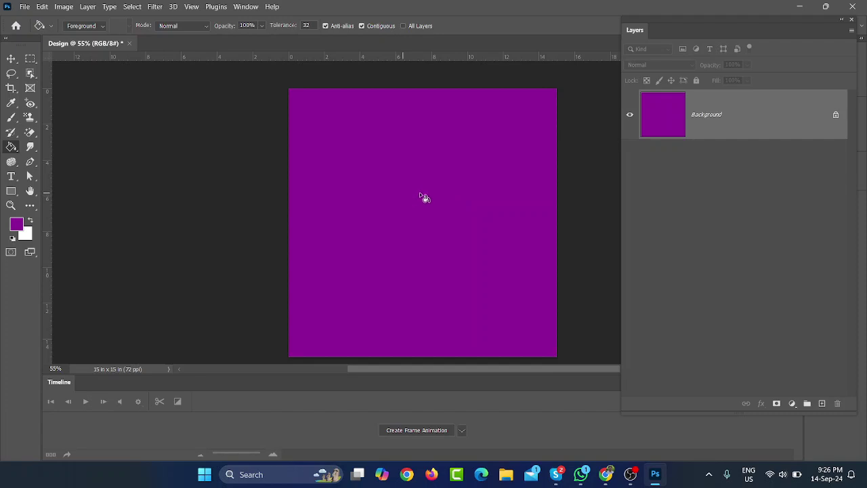
Set the foreground colour to orange #c46a00 and bucket-fill the purple canvas.
right_click(11, 148)
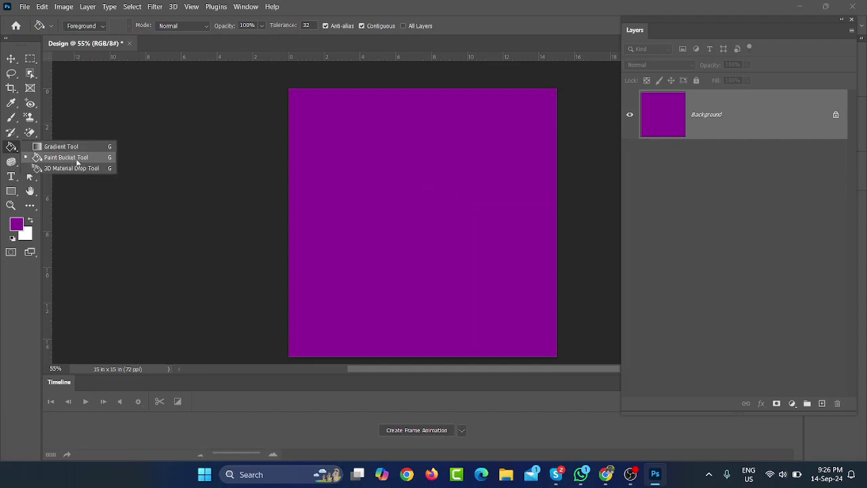
left_click(78, 160)
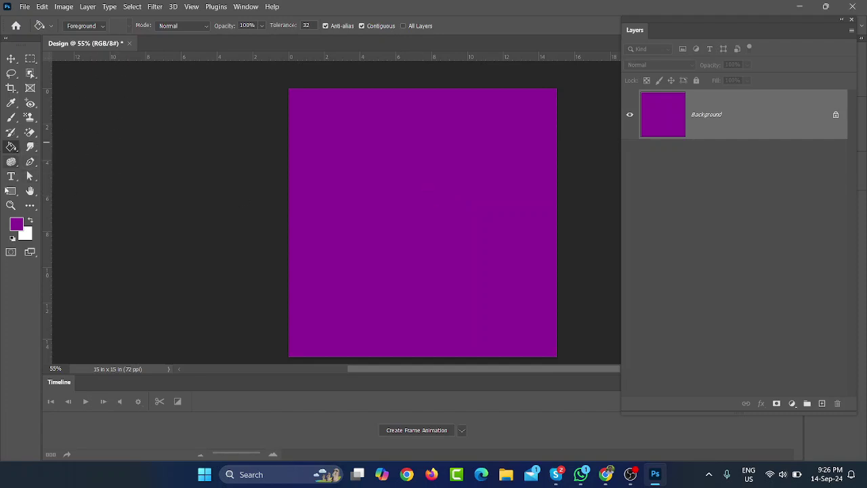
left_click(14, 223)
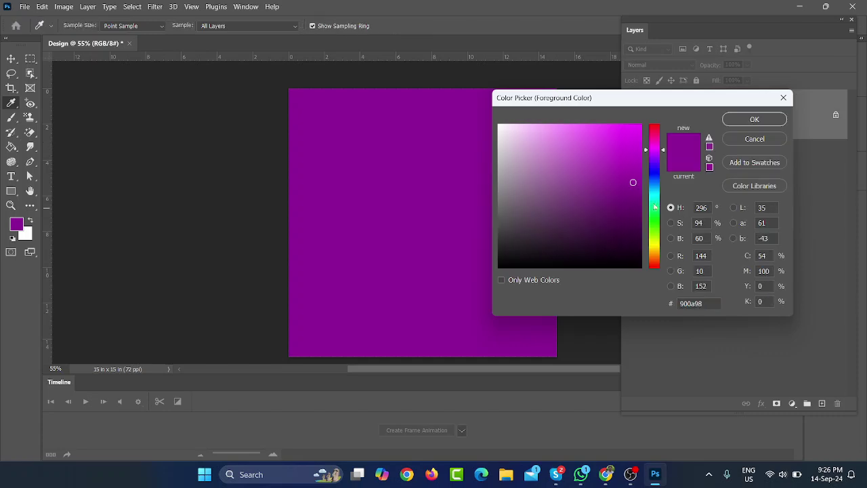
left_click_drag(652, 199, 655, 260)
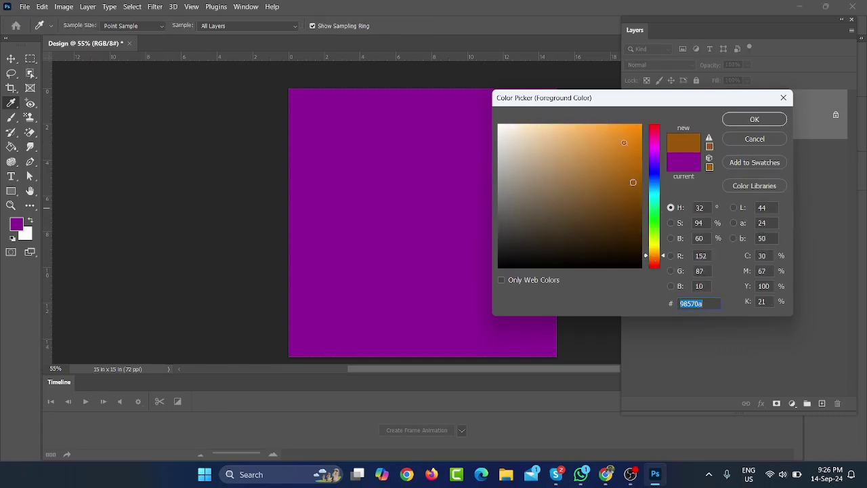
left_click_drag(640, 134, 643, 156)
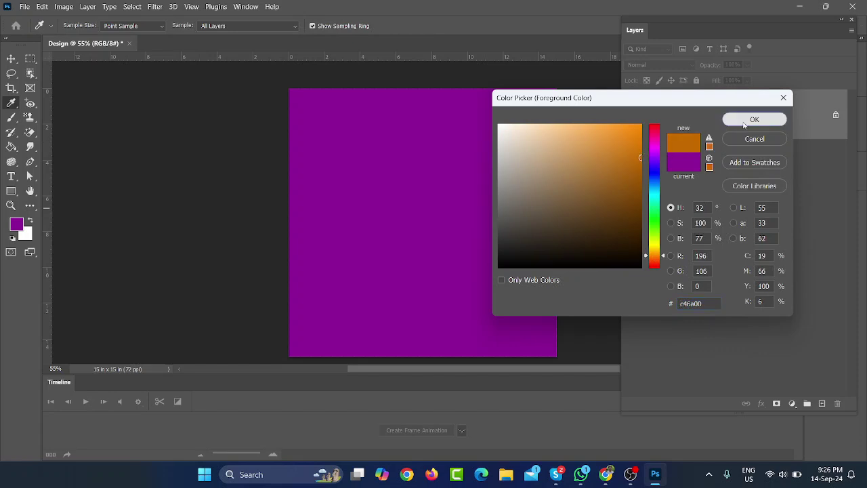
left_click(754, 119)
key("g")
left_click(458, 217)
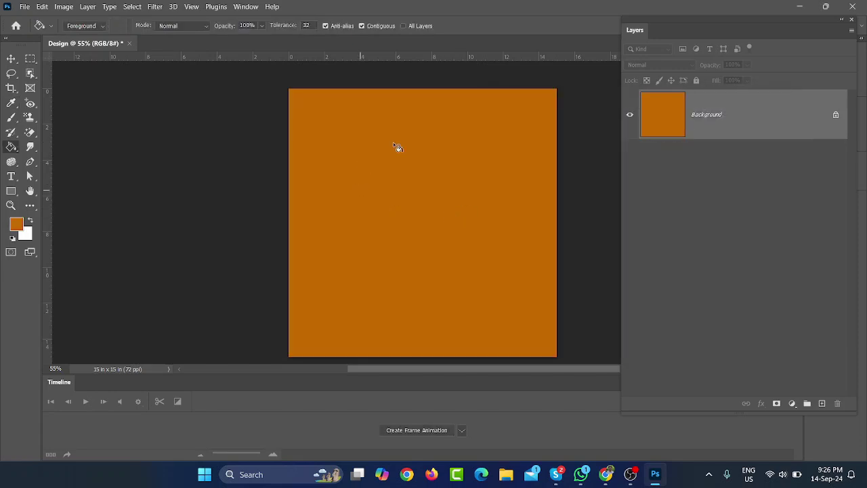
right_click(11, 147)
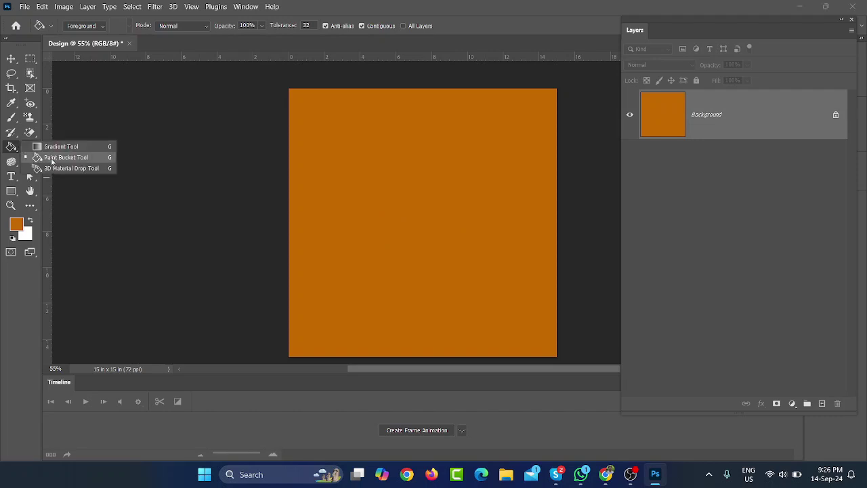
Pick a cyan foreground colour and bucket-fill the orange canvas with it.
left_click(51, 159)
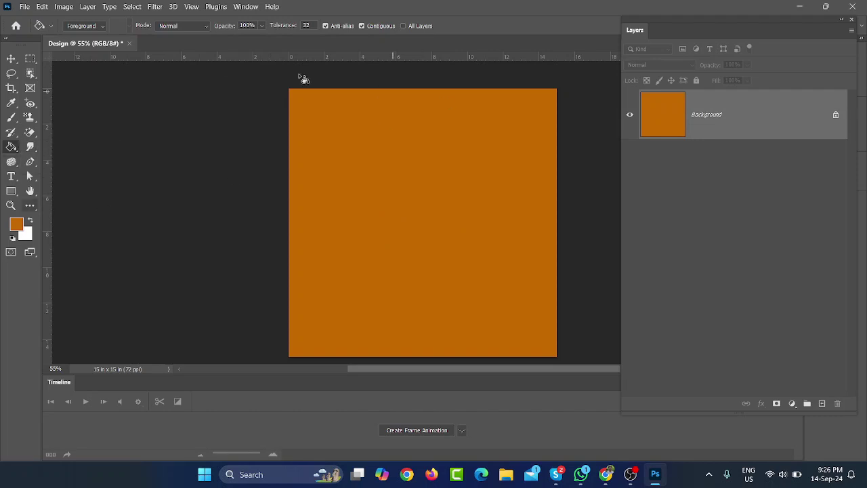
left_click(19, 228)
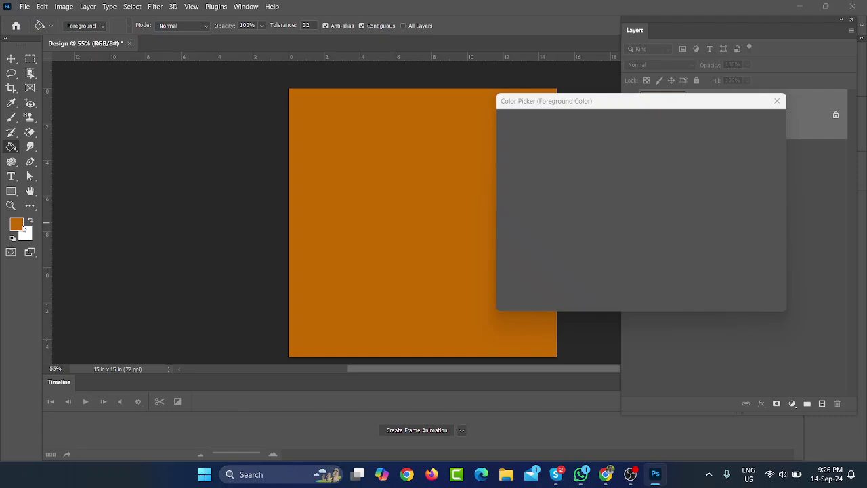
left_click(655, 191)
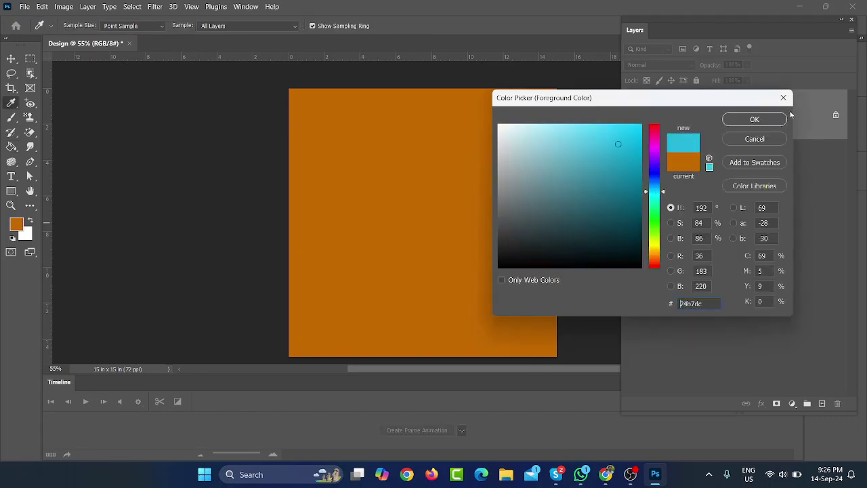
key("Escape")
left_click(404, 200)
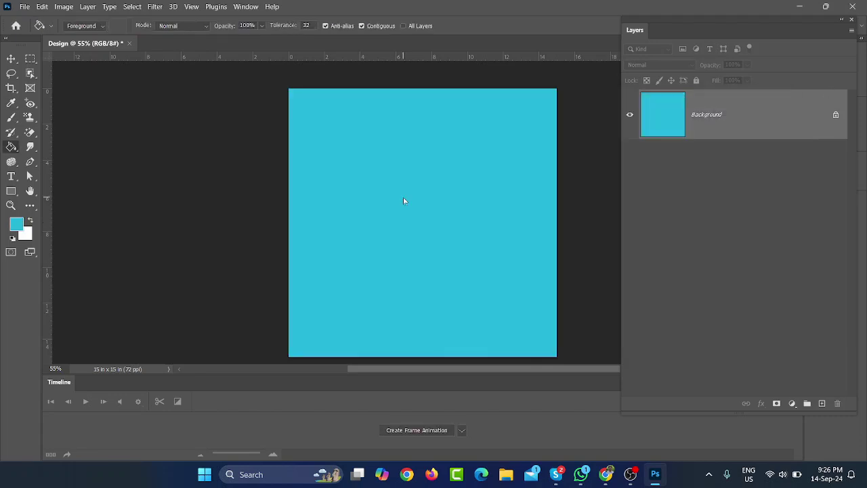
Browse the fill tool group flyout, keeping the Paint Bucket selected.
right_click(10, 149)
left_click(64, 158)
right_click(10, 147)
left_click(54, 158)
right_click(12, 147)
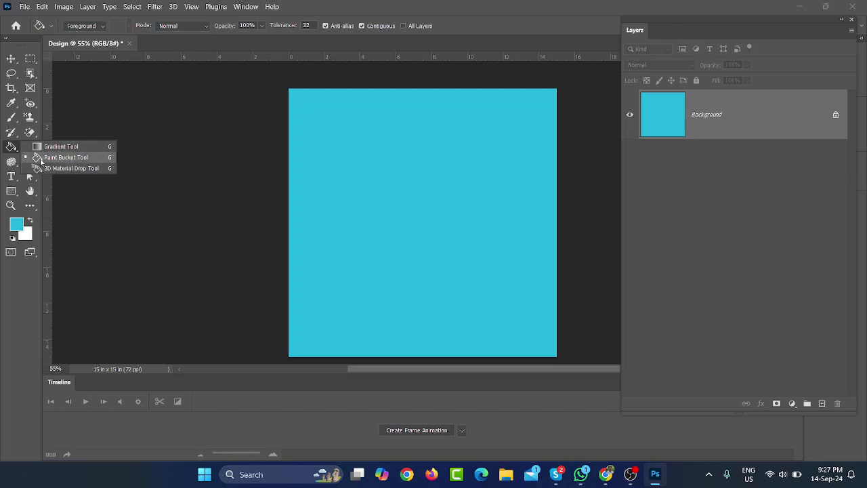
left_click(5, 147)
Select the Smudge Tool, then briefly minimize and restore Photoshop.
left_click(30, 146)
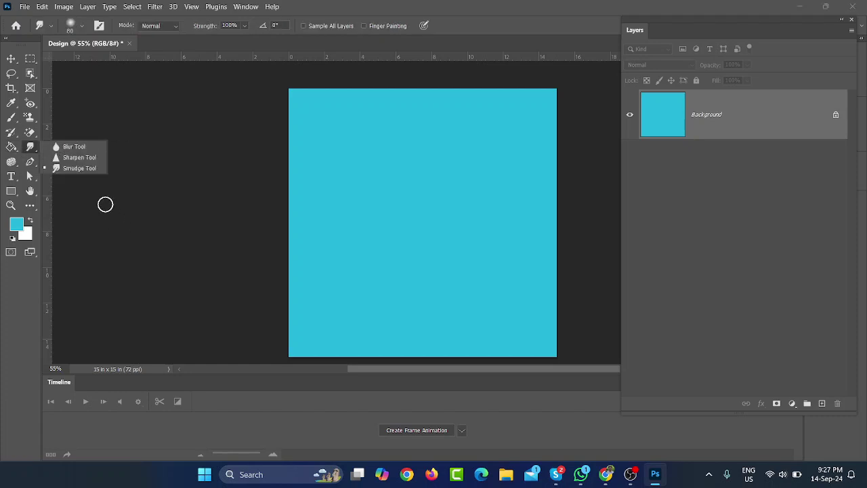
left_click(801, 7)
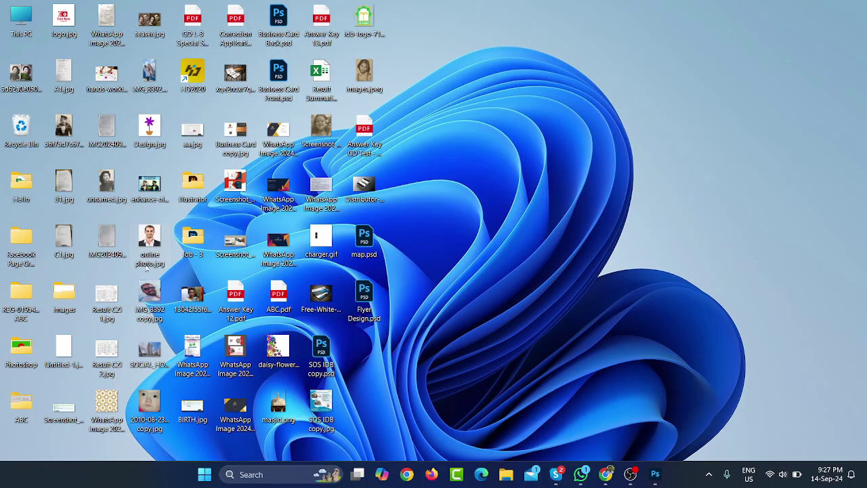
mouse_move(151, 291)
left_mouse_down()
mouse_move(608, 472)
mouse_move(657, 477)
mouse_move(28, 15)
left_mouse_up()
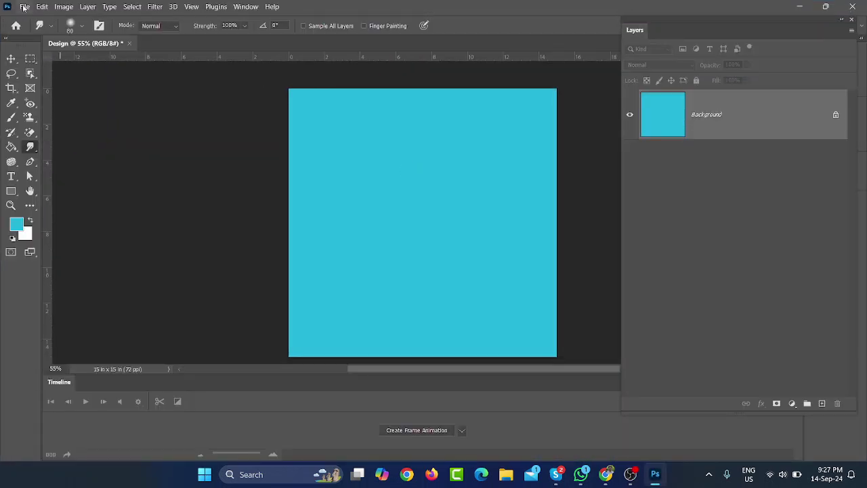
left_click(24, 7)
Open the woman's portrait photo from the Desktop folder.
left_click(39, 35)
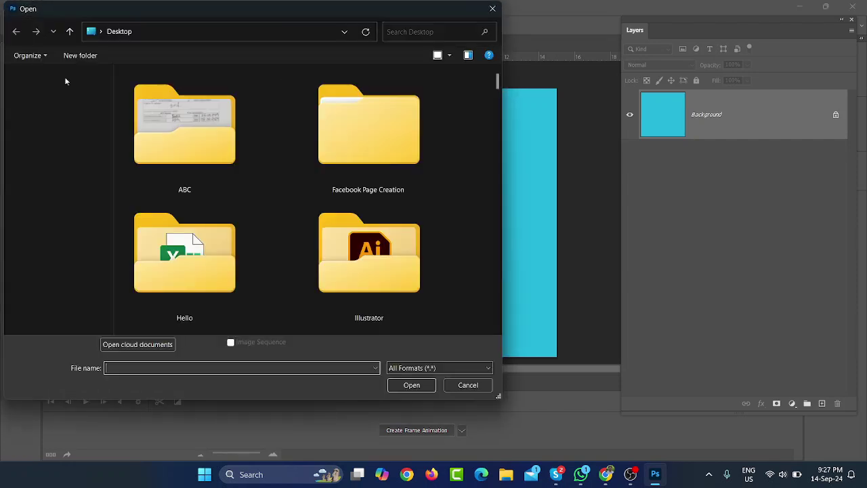
left_click_drag(497, 83, 492, 122)
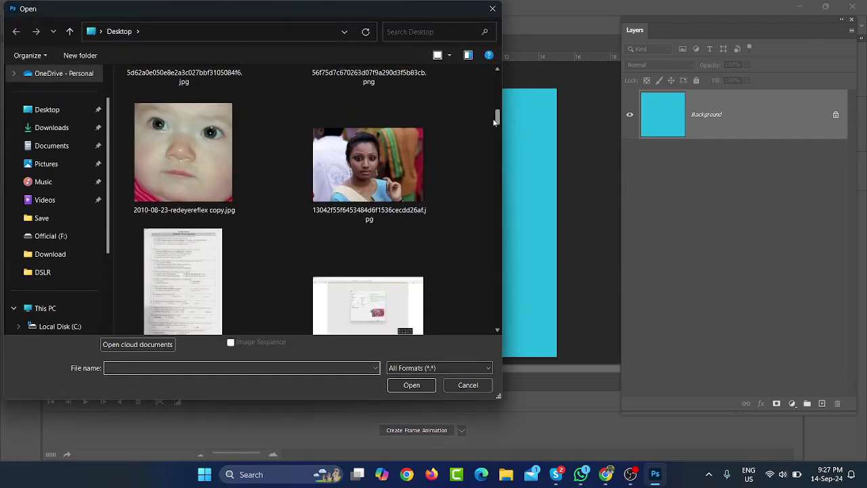
left_click(348, 212)
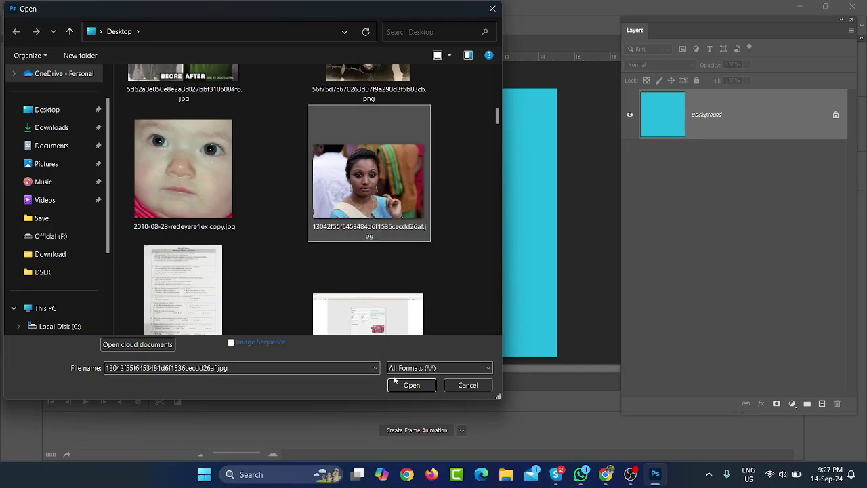
left_click(407, 385)
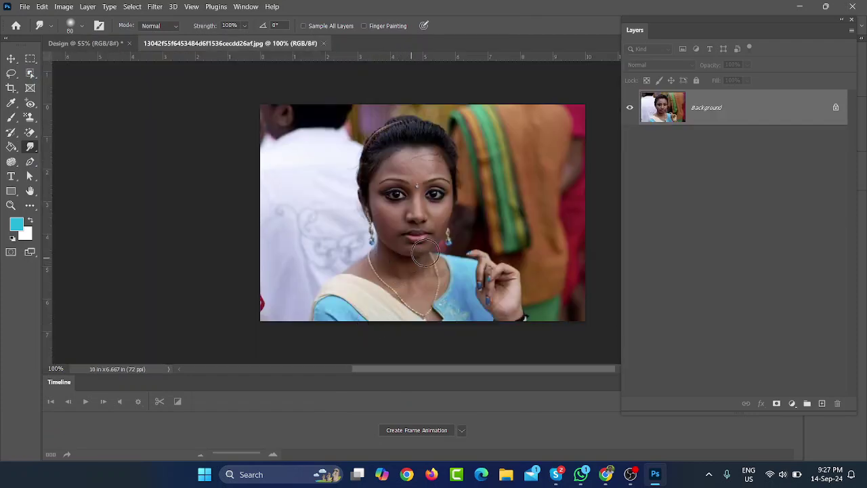
Zoom in and out around the woman's face in the portrait.
scroll(404, 215, "up", 2)
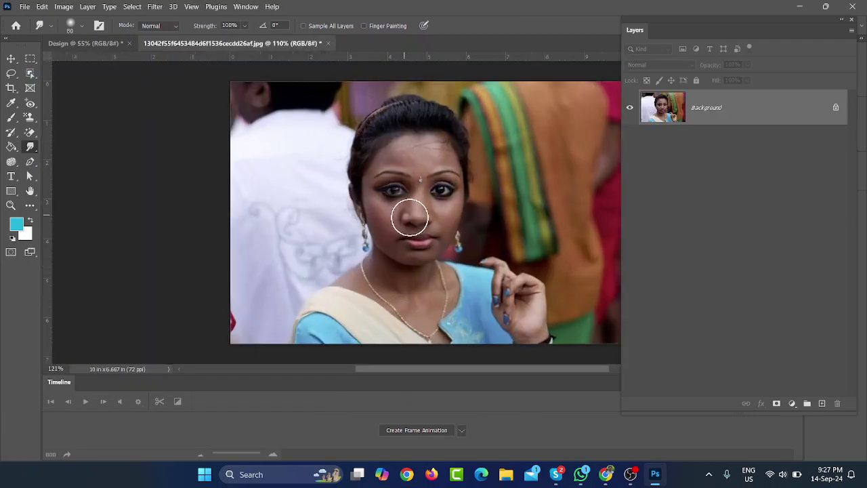
scroll(411, 212, "up", 3)
scroll(441, 207, "up", 3)
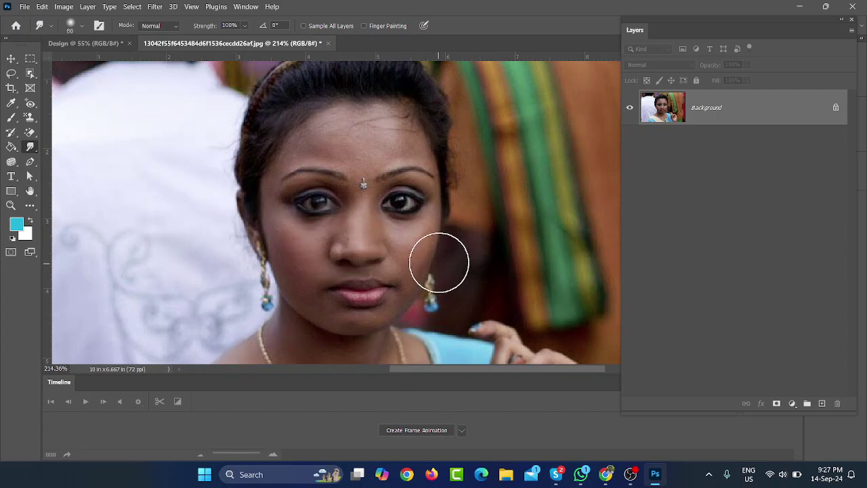
scroll(412, 257, "down", 1)
scroll(401, 264, "down", 2)
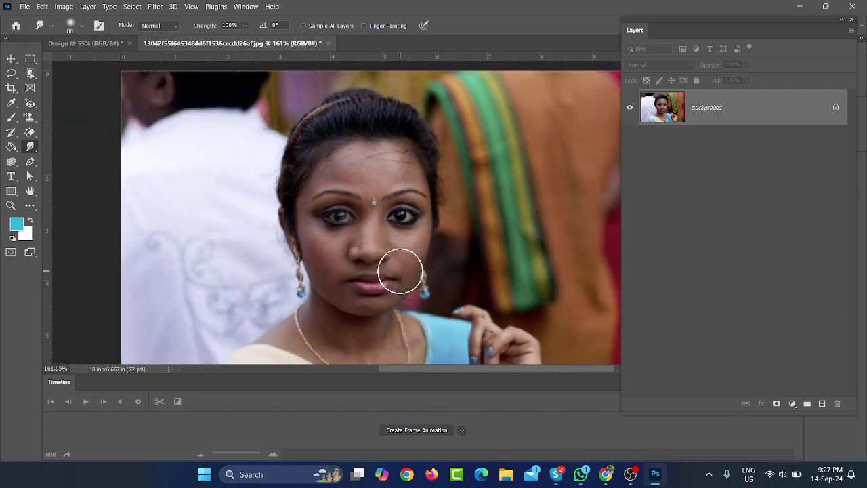
scroll(399, 266, "up", 4)
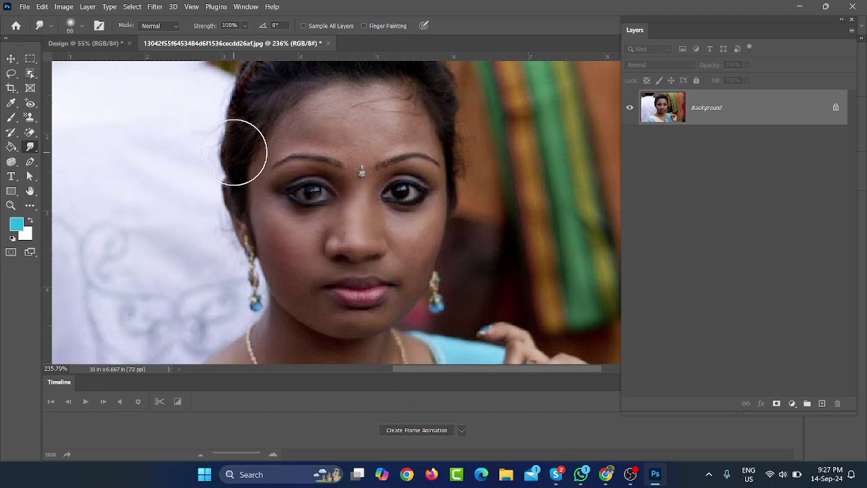
left_click(282, 370)
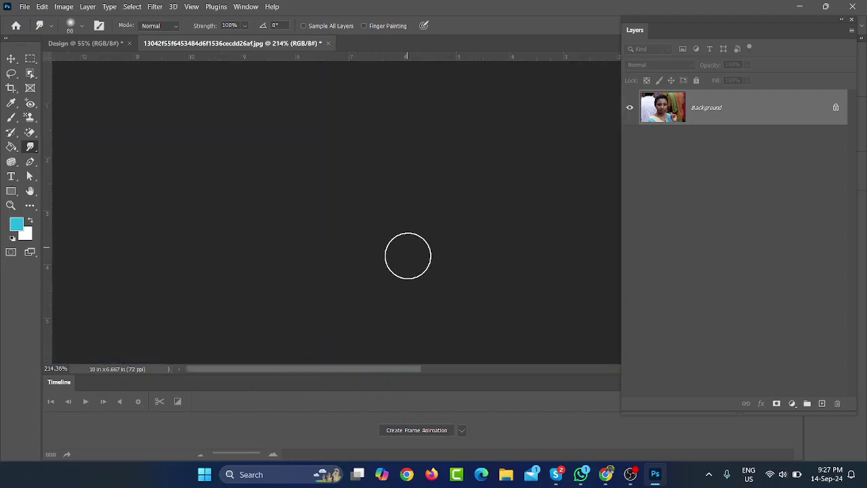
scroll(408, 256, "down", 3)
scroll(408, 255, "down", 2)
scroll(408, 255, "down", 4)
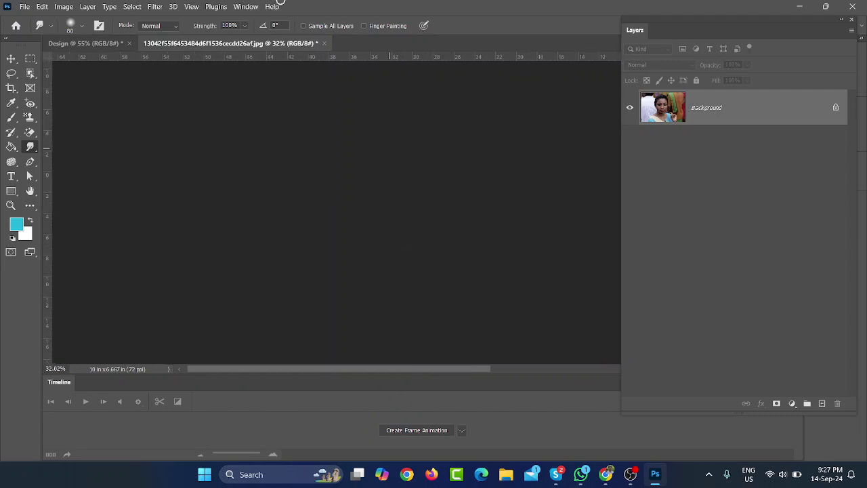
Reset the workspace to Essentials via Window > Workspace.
left_click(246, 7)
mouse_move(290, 17)
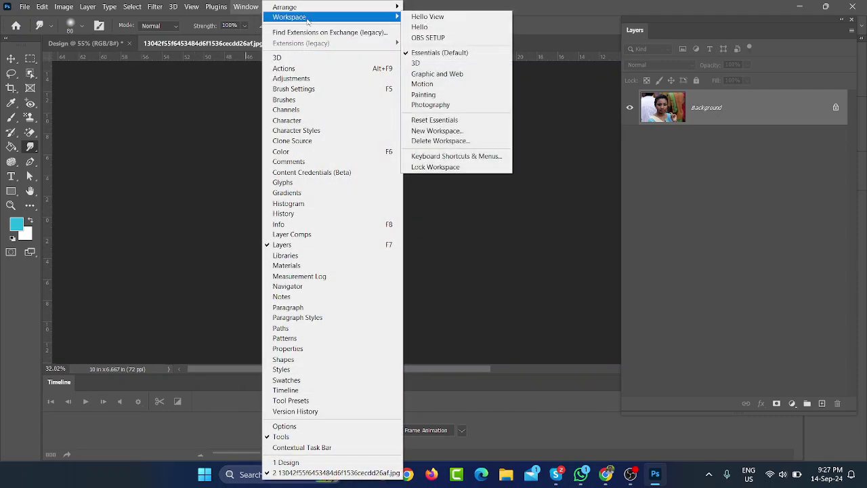
left_click(434, 120)
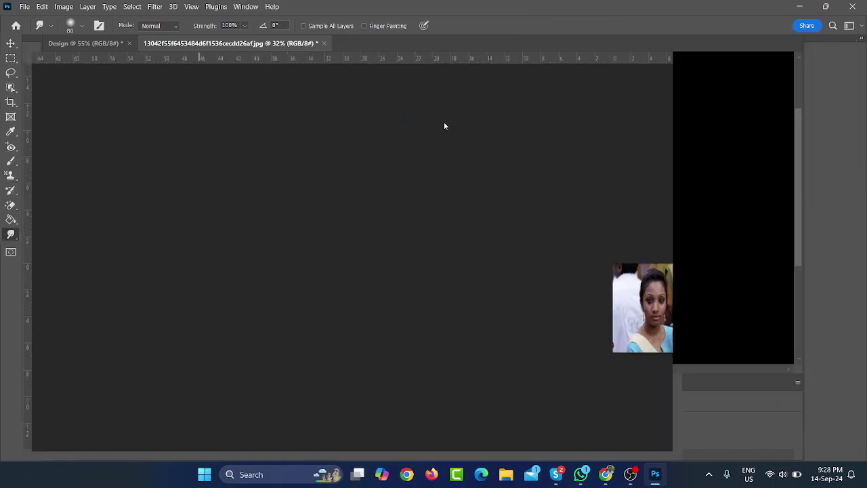
scroll(404, 273, "up", 2)
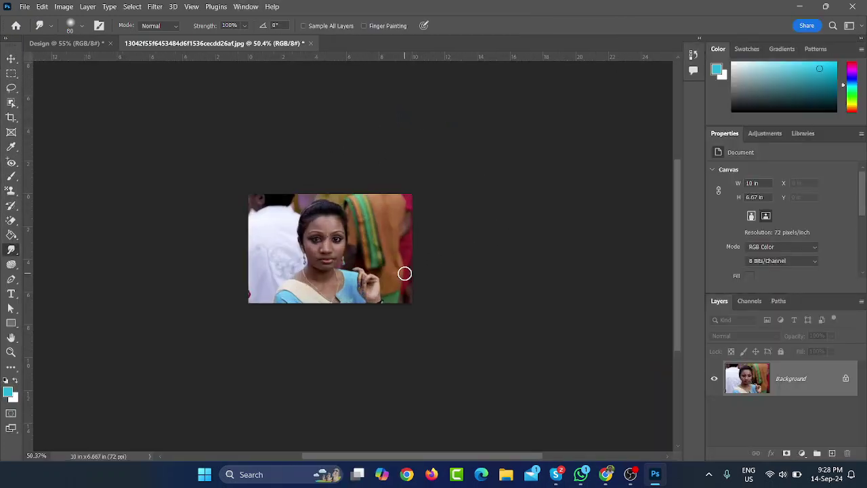
scroll(404, 273, "up", 2)
Switch the toolbar to two columns and zoom back into the photo.
left_click(2, 42)
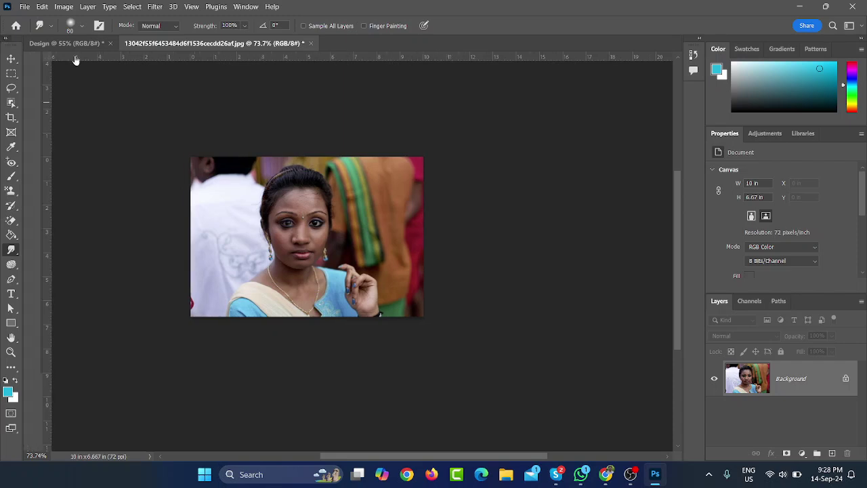
scroll(370, 249, "up", 2)
scroll(355, 258, "up", 1)
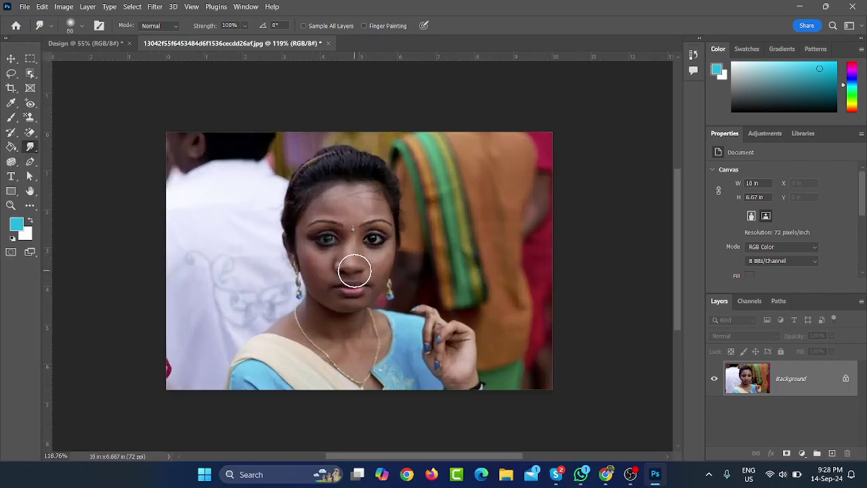
scroll(349, 273, "up", 2)
scroll(348, 273, "down", 1)
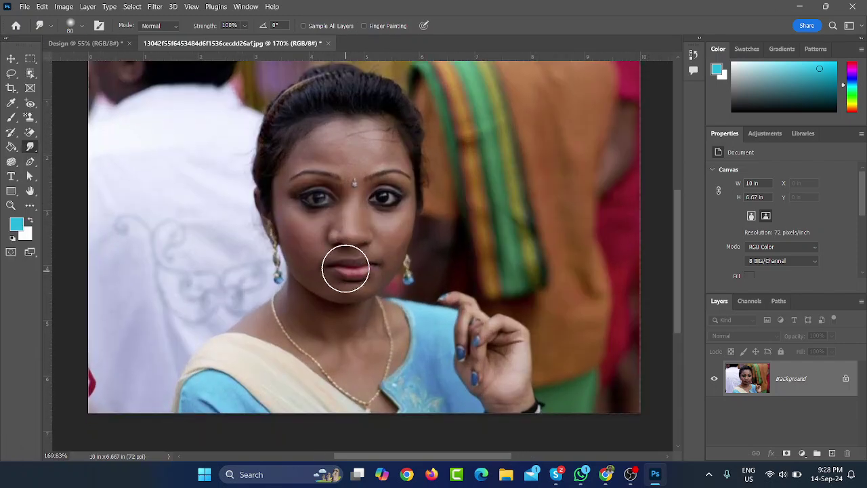
right_click(31, 147)
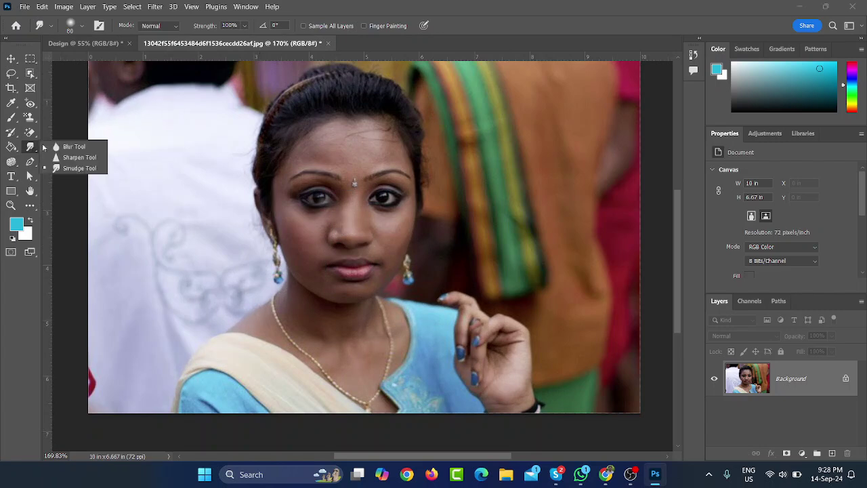
Blur the woman's face with the Blur Tool.
left_click(73, 146)
scroll(315, 193, "up", 1)
scroll(319, 197, "up", 1)
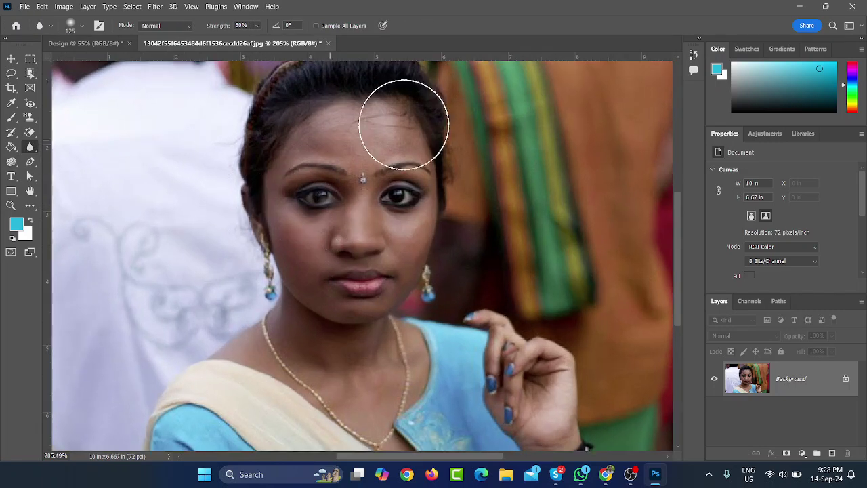
mouse_move(350, 256)
left_mouse_down()
mouse_move(344, 275)
mouse_move(348, 193)
mouse_move(323, 296)
mouse_move(261, 177)
mouse_move(306, 271)
mouse_move(408, 333)
mouse_move(337, 89)
mouse_move(272, 335)
mouse_move(373, 355)
mouse_move(233, 205)
mouse_move(361, 170)
mouse_move(292, 281)
mouse_move(274, 440)
mouse_move(397, 210)
mouse_move(413, 132)
mouse_move(267, 300)
left_mouse_up()
scroll(373, 348, "down", 2)
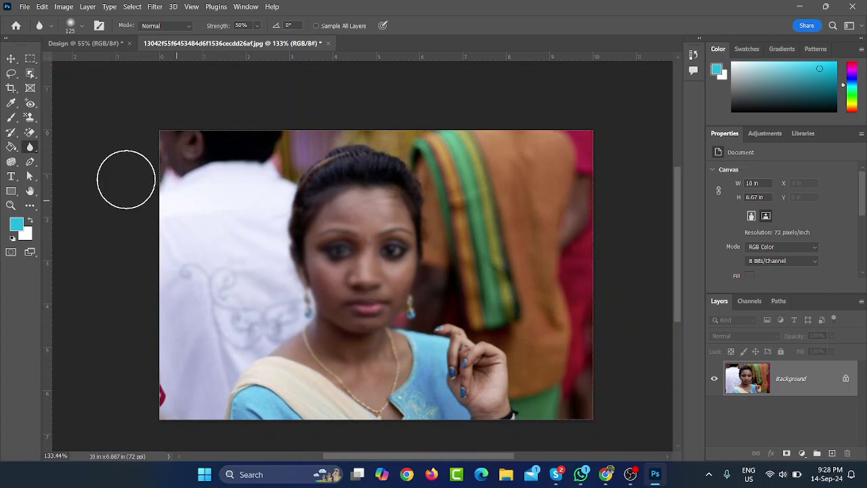
Paint the face back to sharpness with the History Brush, resizing the brush with [ and ].
left_click(13, 133)
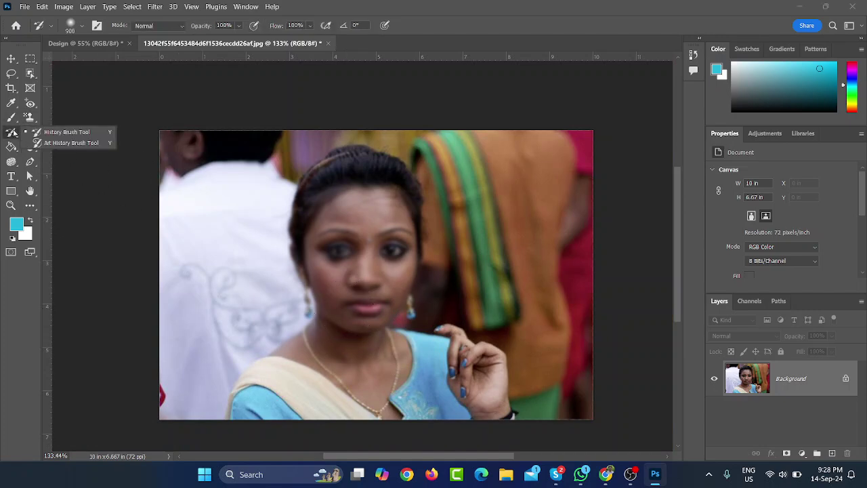
left_click(51, 133)
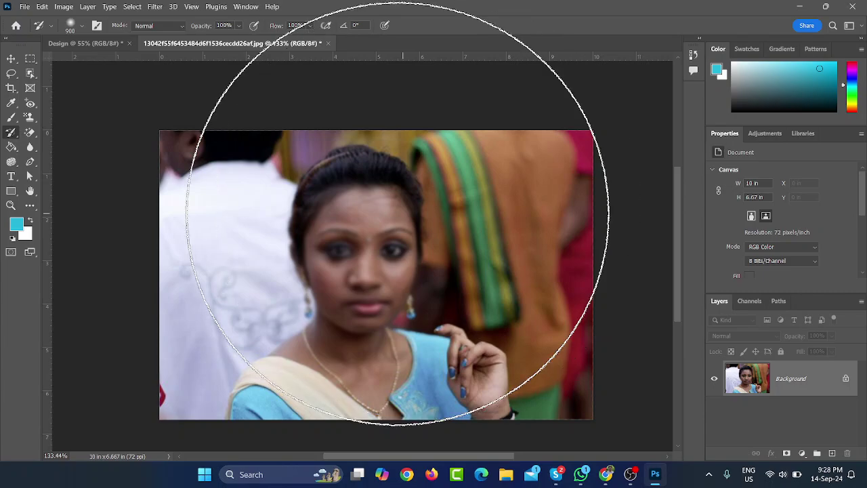
left_click_drag(377, 275, 282, 242)
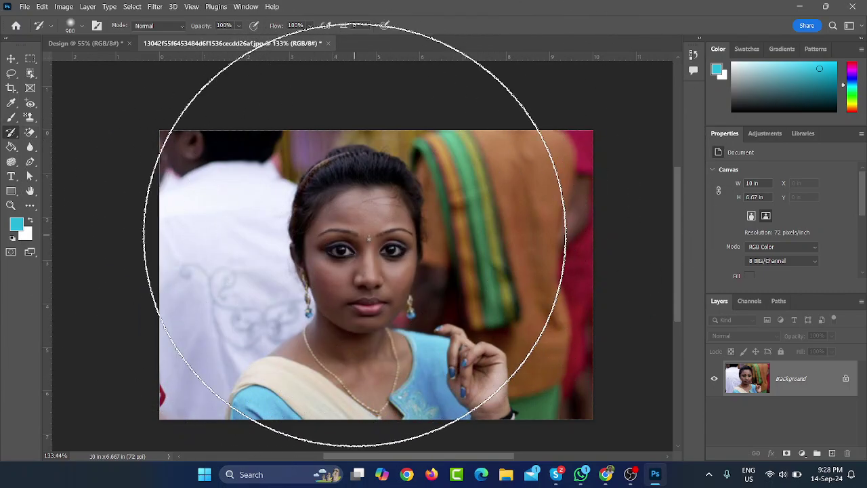
key("bracketleft")
key("bracketleft")
key("bracketleft")
key("bracketleft")
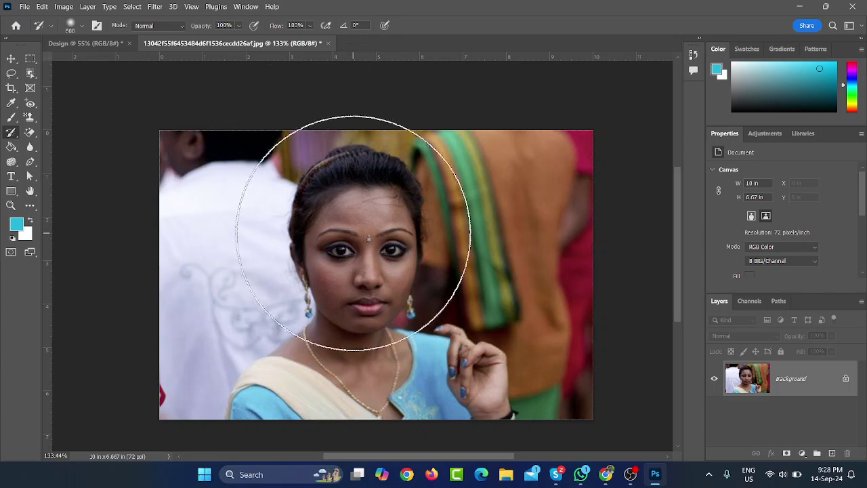
key("bracketleft")
key("bracketleft")
key("bracketleft")
key("bracketleft")
key("bracketleft")
key("bracketleft")
key("bracketright")
key("bracketright")
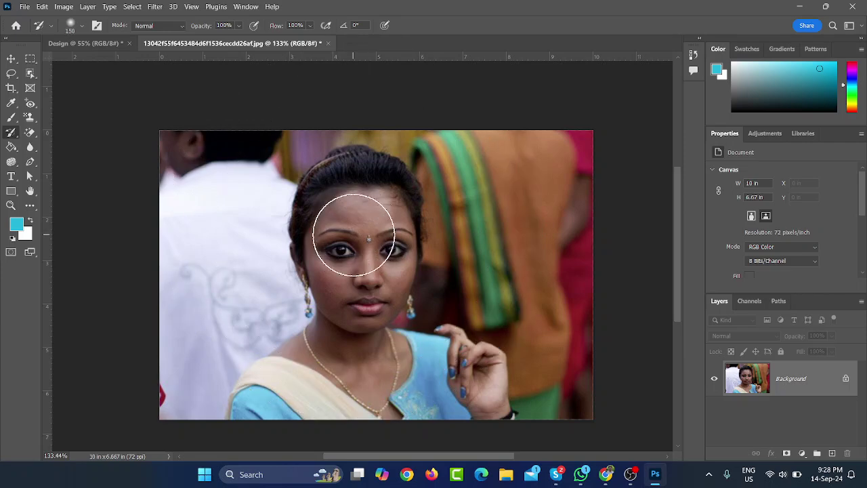
key("bracketright")
key("bracketright")
key("bracketright")
key("bracketleft")
key("bracketleft")
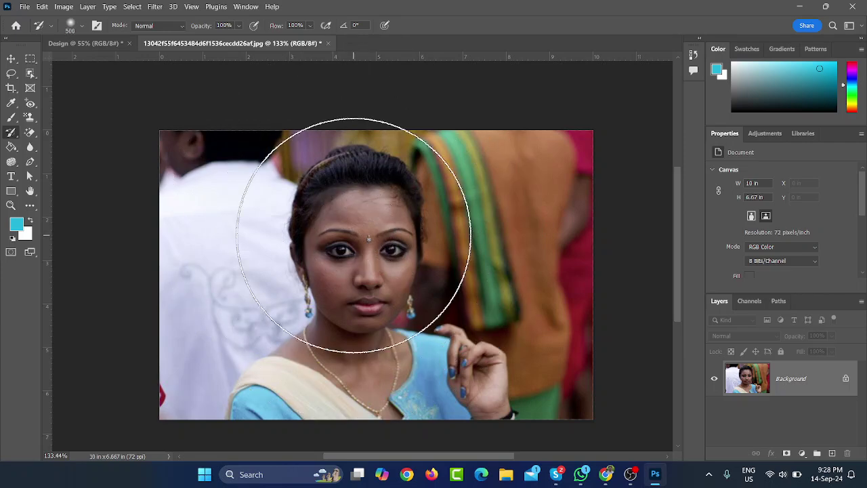
key("bracketleft")
key("bracketleft")
key("bracketleft")
key("bracketleft")
key("bracketleft")
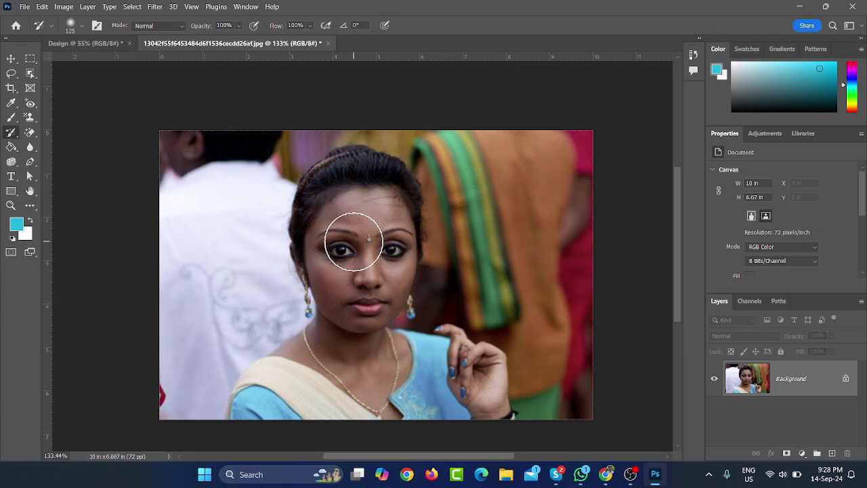
Reselect the Blur tool, then use the History Brush to sharpen the face, lips and earrings again.
left_click(32, 147)
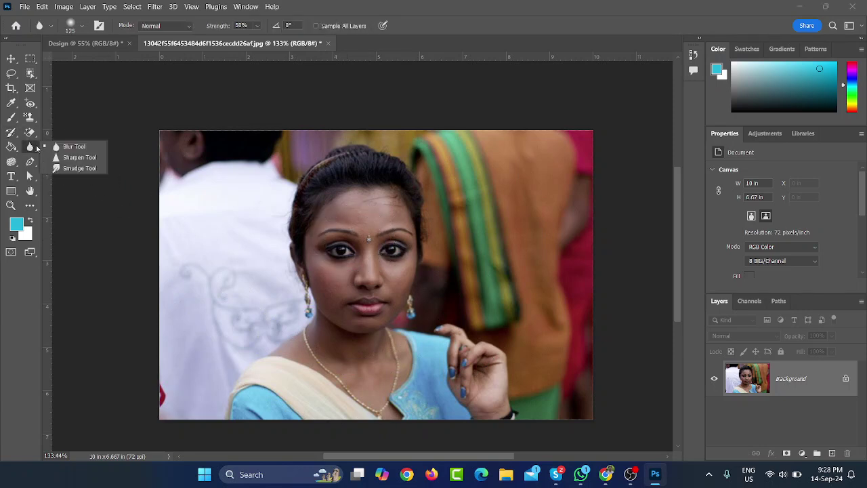
left_click(62, 149)
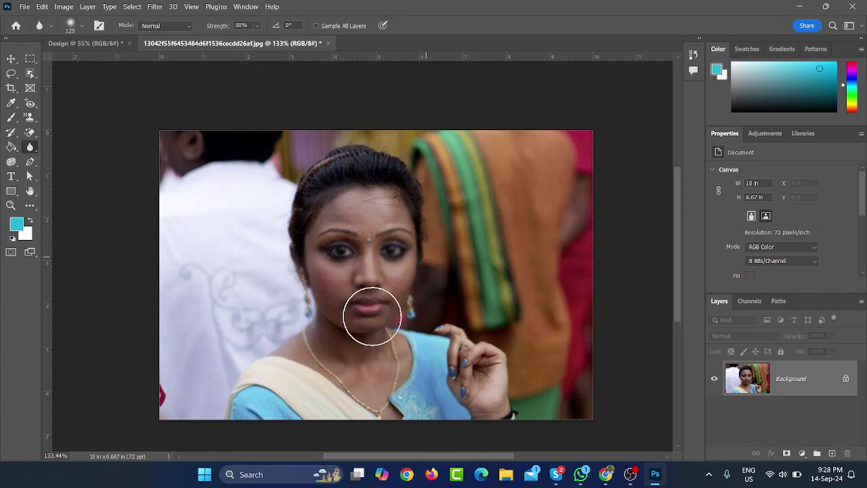
right_click(11, 133)
left_click(64, 133)
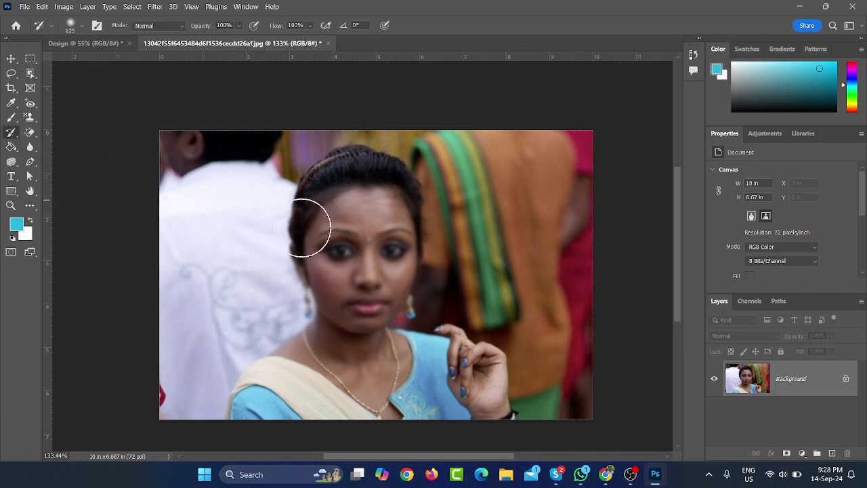
left_click_drag(251, 275, 243, 379)
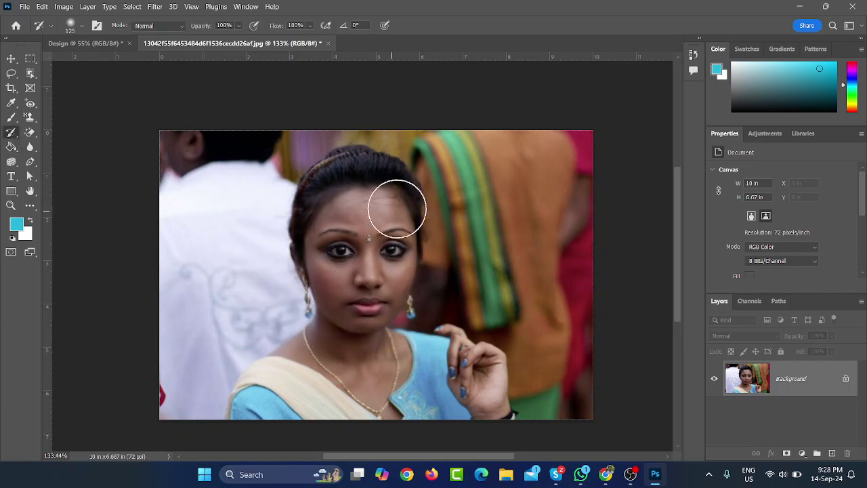
scroll(329, 278, "up", 2)
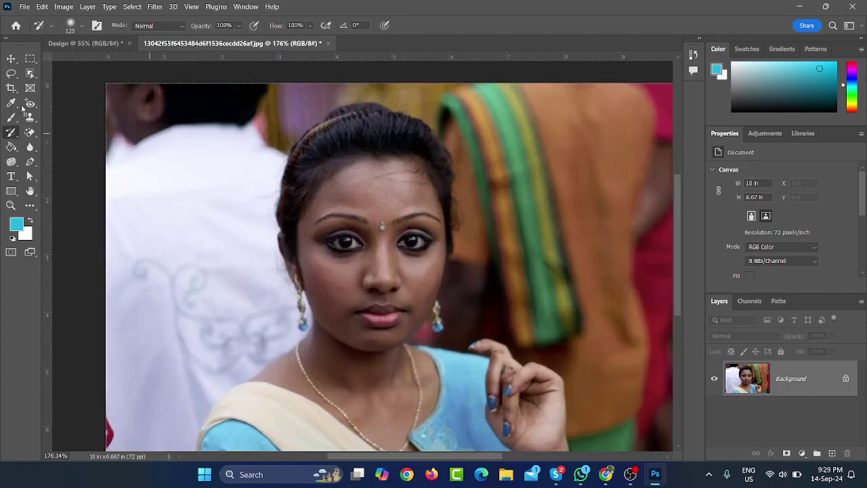
left_click(30, 148)
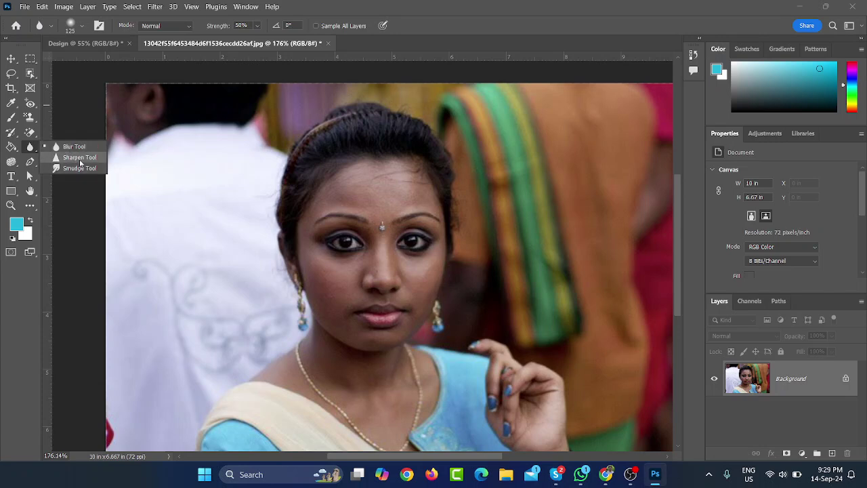
Switch to the Sharpen tool at brush size 400, then the History Brush at size 300.
left_click(74, 147)
key("shift+r")
key("bracketright")
key("bracketright")
key("bracketright")
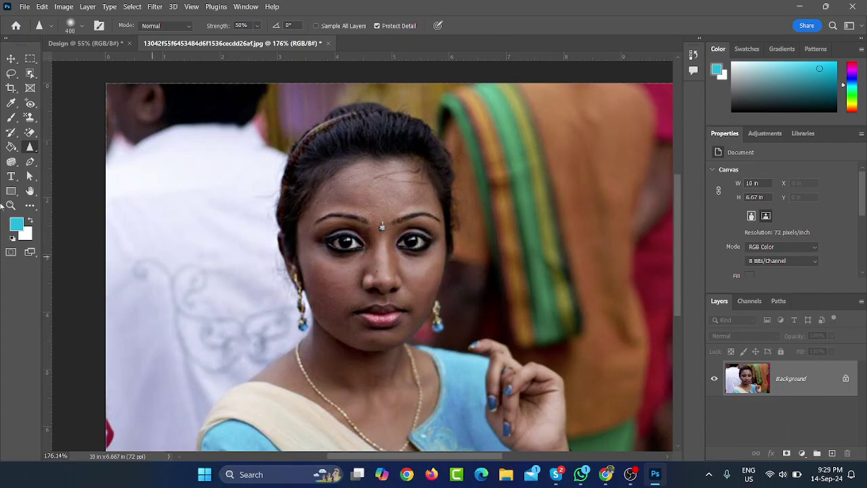
left_click(11, 133)
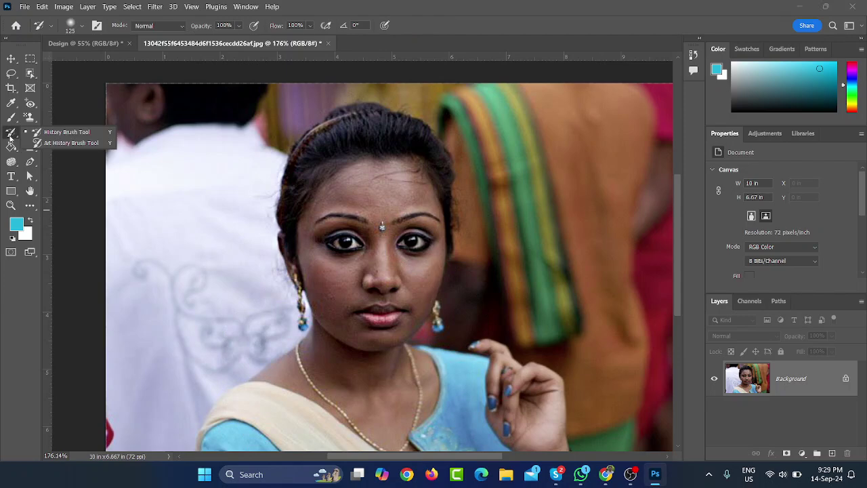
left_click(51, 135)
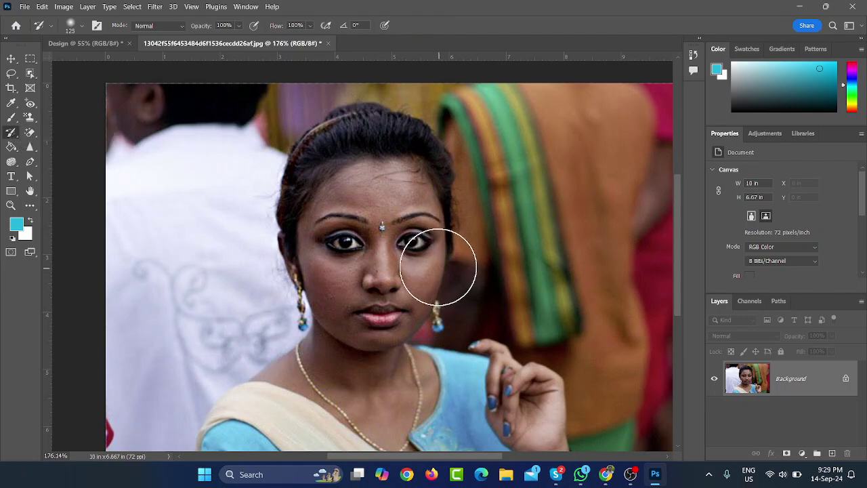
key("bracketright")
key("bracketright")
key("bracketright")
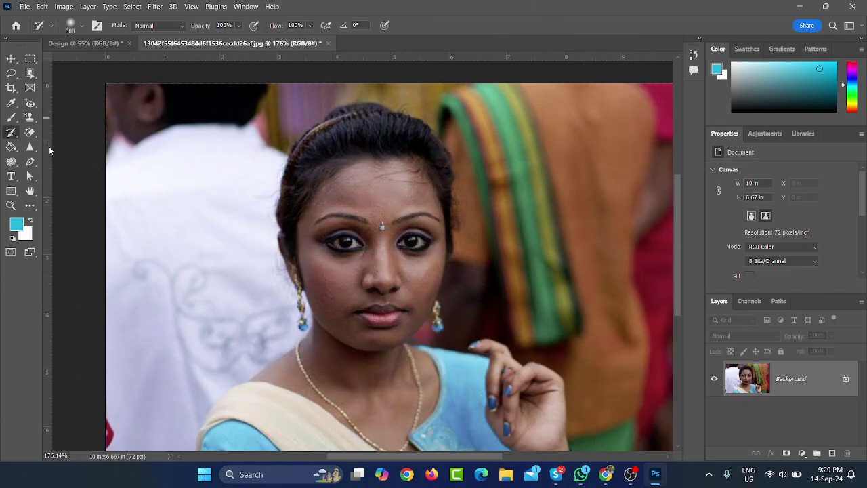
Return to the Sharpen tool (50% strength, Protect Detail) and try it on the face.
left_click_drag(30, 150, 61, 157)
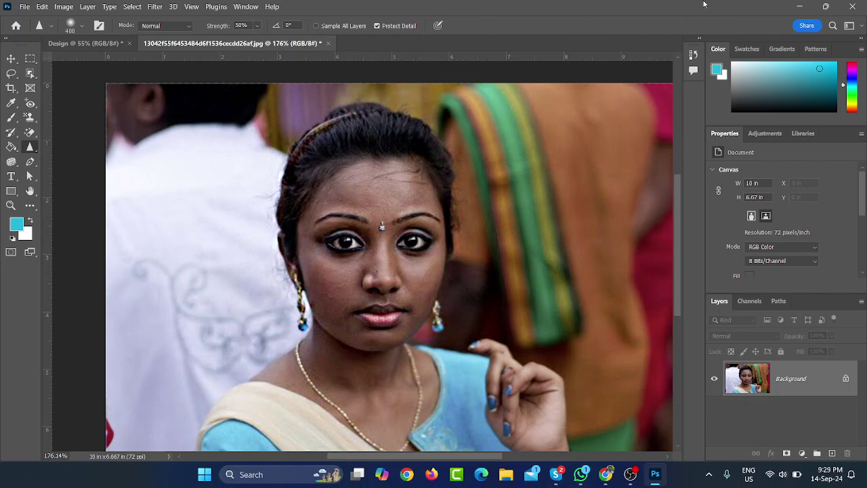
scroll(332, 271, "down", 1)
scroll(332, 271, "down", 2)
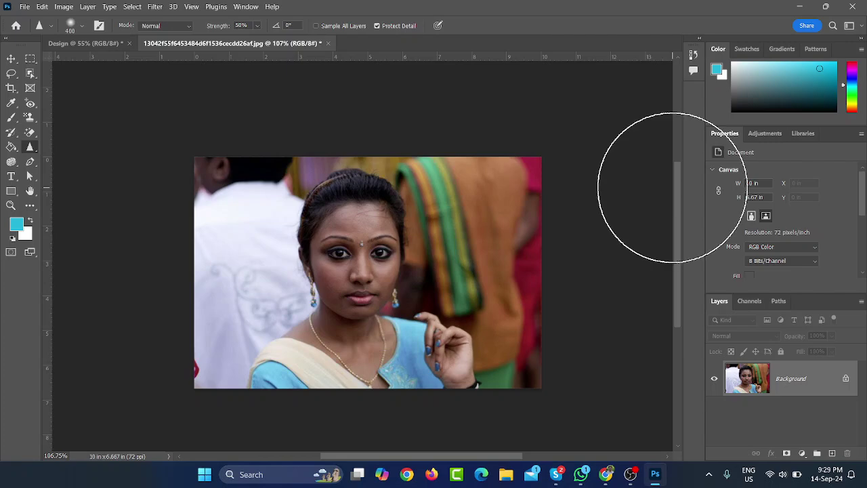
scroll(306, 248, "up", 3)
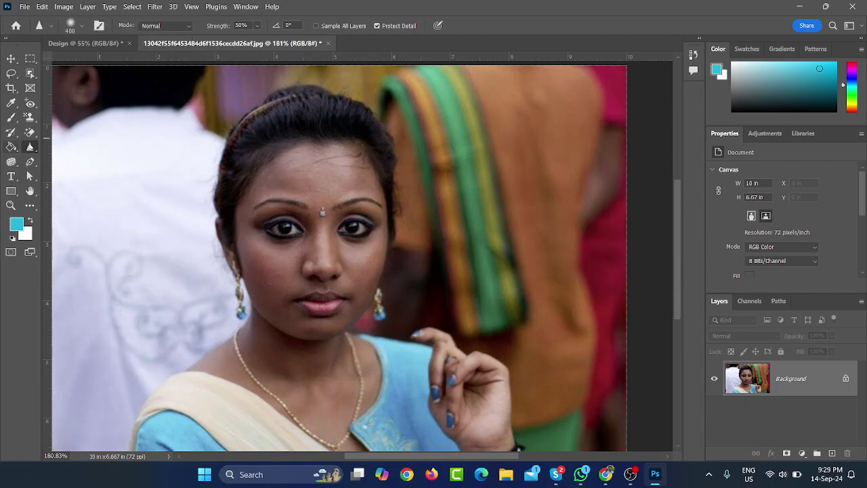
right_click(30, 146)
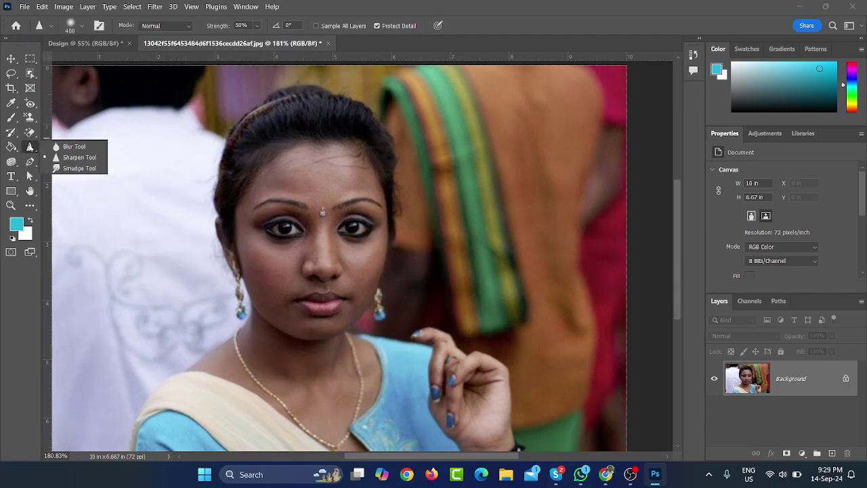
Select the Smudge tool and zoom in on the woman's left eye.
left_click(68, 169)
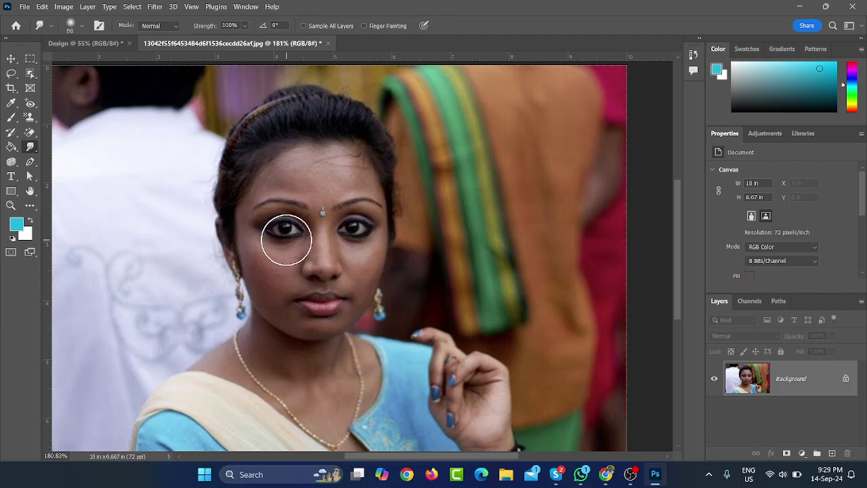
scroll(287, 240, "up", 2)
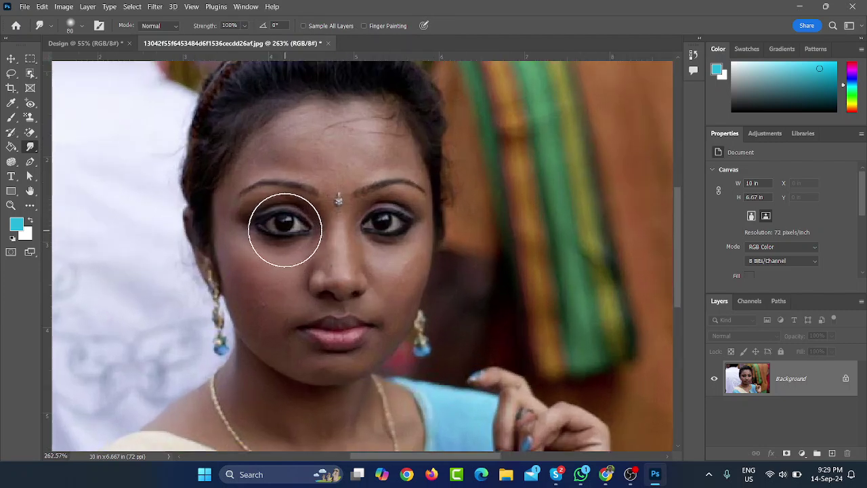
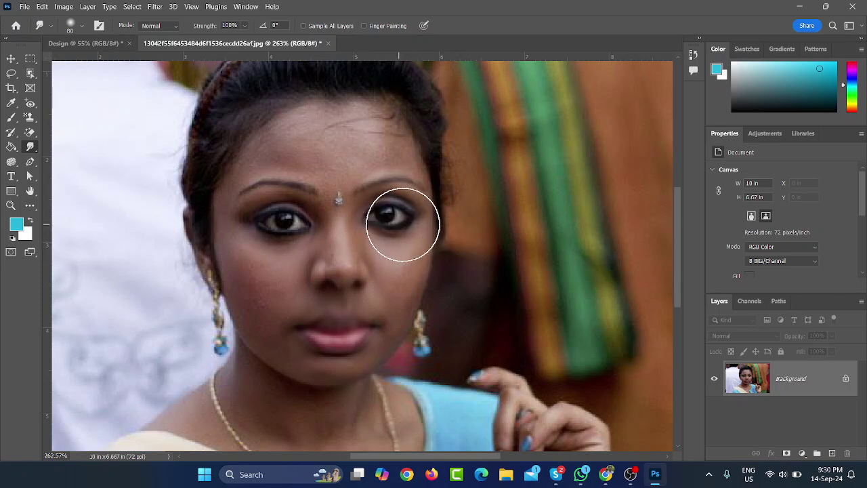
Test smudges on the eyes and nose, undo each, then smear the upper lip.
left_click_drag(403, 223, 467, 252)
left_click_drag(274, 227, 242, 227)
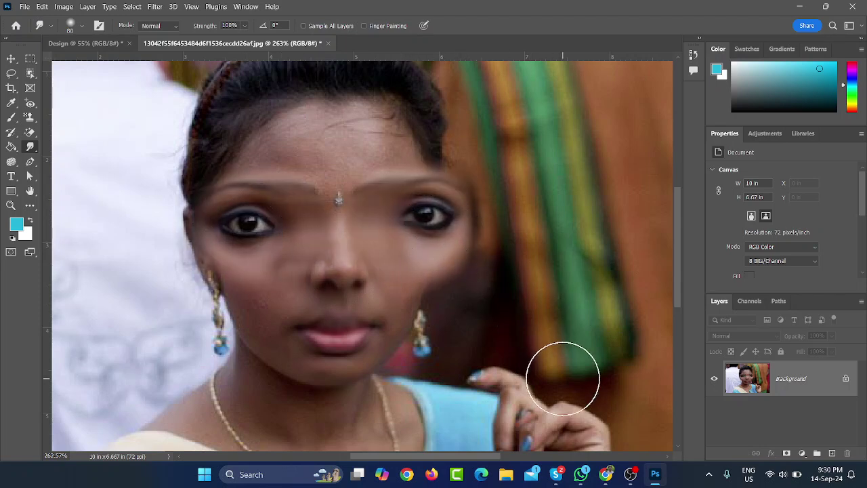
key("ctrl+z")
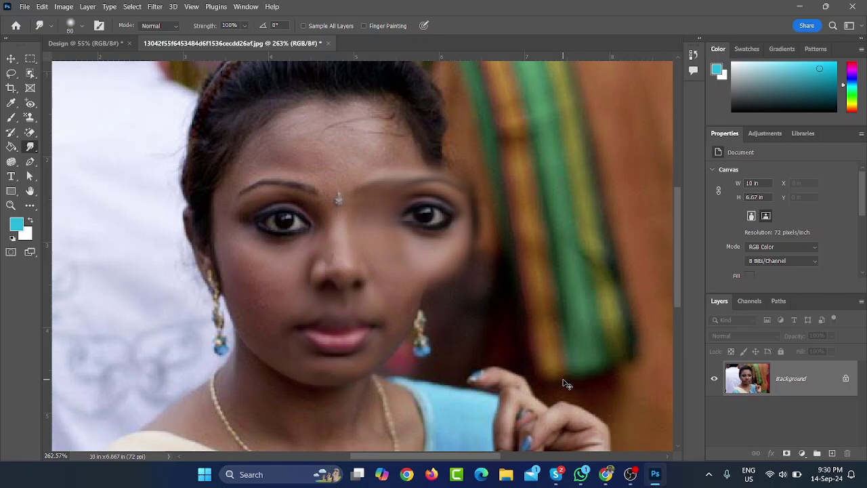
key("ctrl+z")
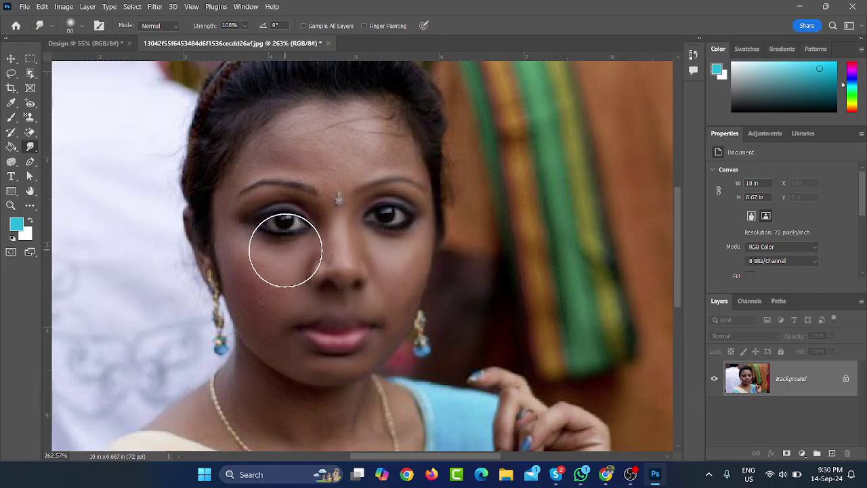
left_click_drag(339, 282, 357, 252)
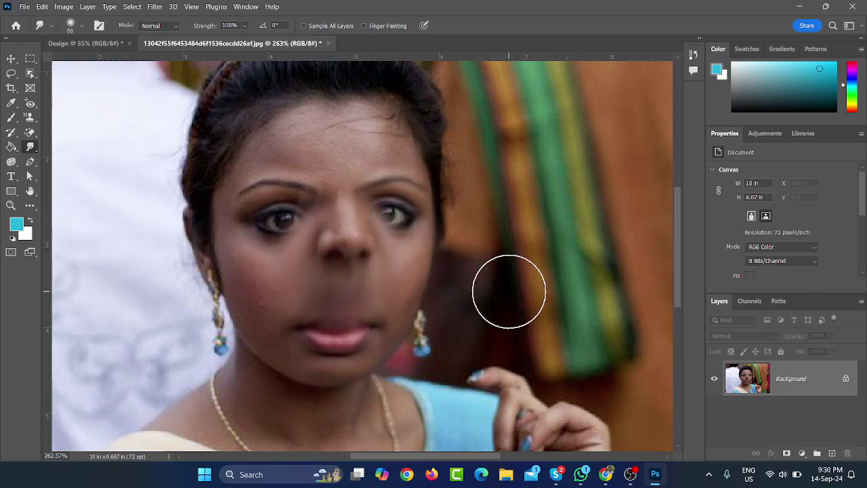
key("ctrl+z")
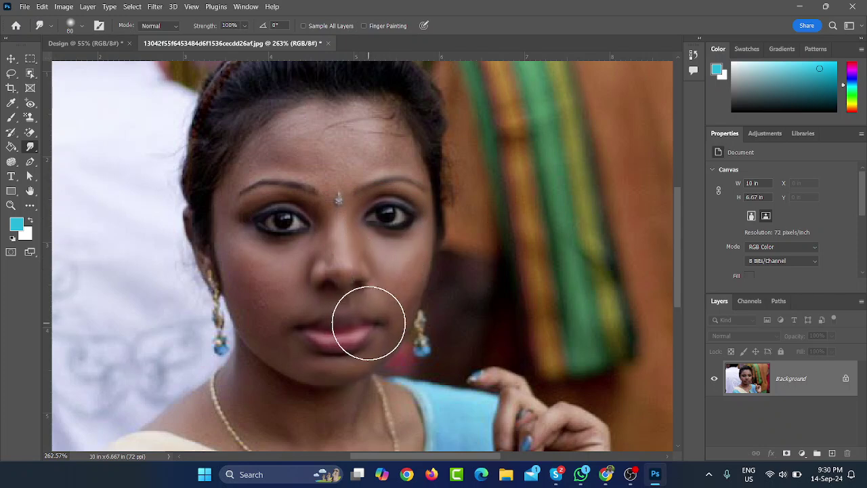
mouse_move(317, 328)
left_mouse_down()
mouse_move(337, 331)
mouse_move(339, 341)
left_mouse_up()
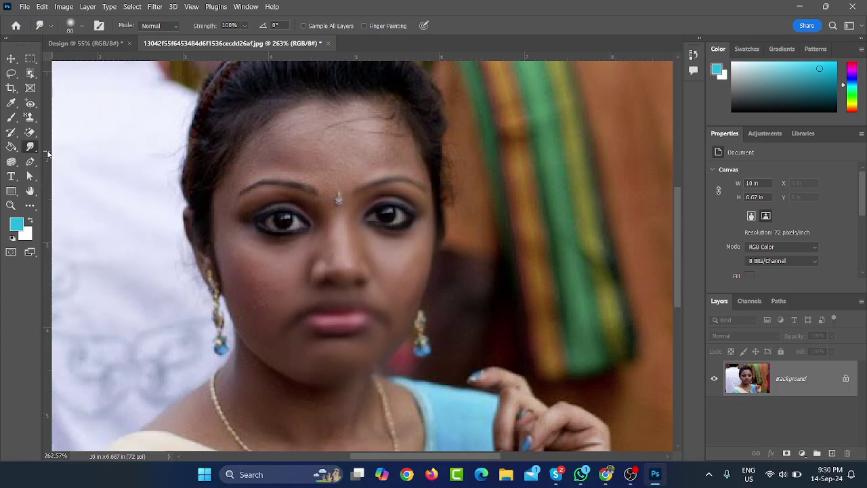
Paint the lips back to their original shape with the History Brush.
left_click(15, 135)
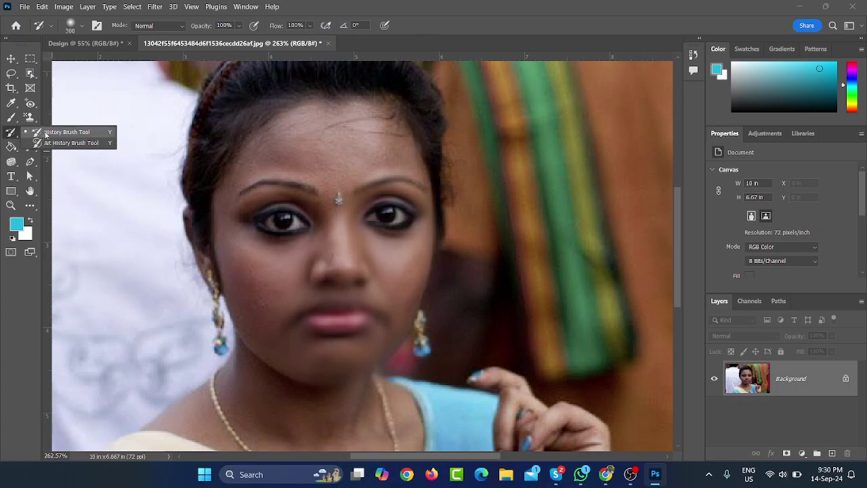
left_click(45, 134)
left_click_drag(265, 223, 310, 222)
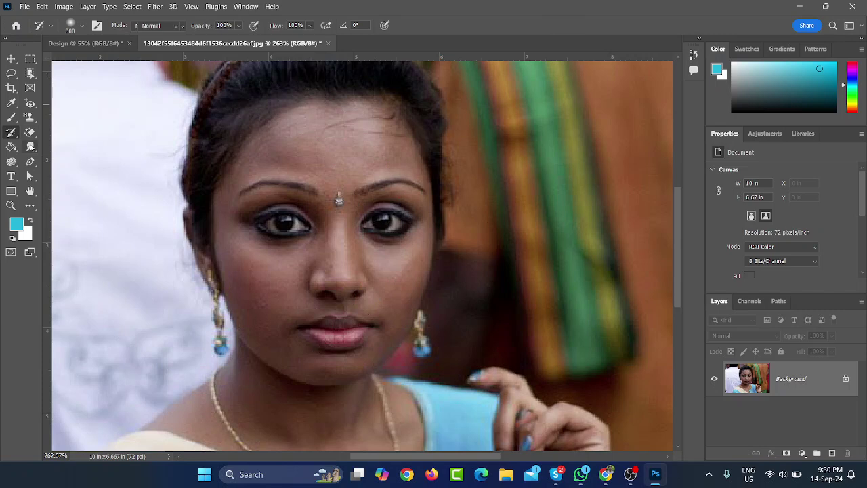
Reselect the Smudge tool, undo a smudge, then browse to the History Brush and Sponge tools.
left_click(30, 147)
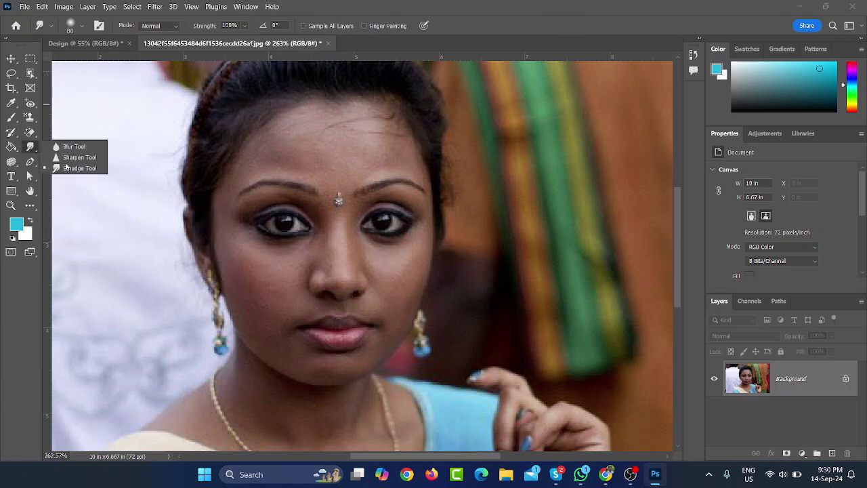
left_click(98, 168)
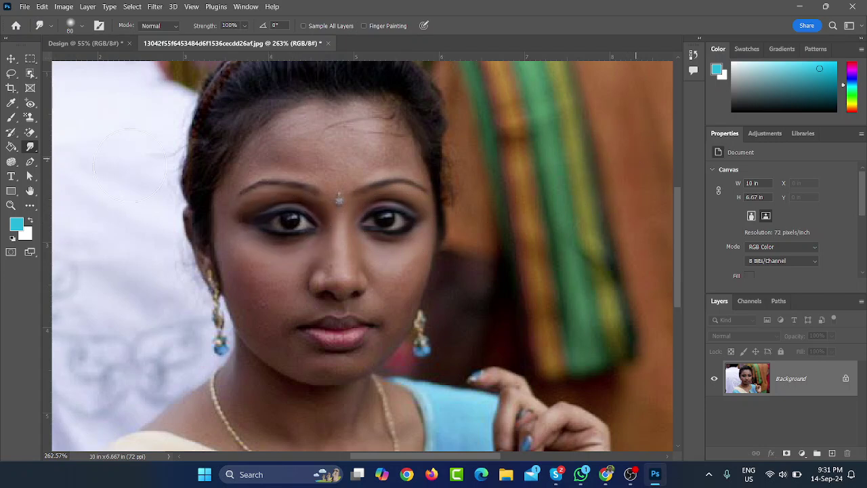
key("ctrl+z")
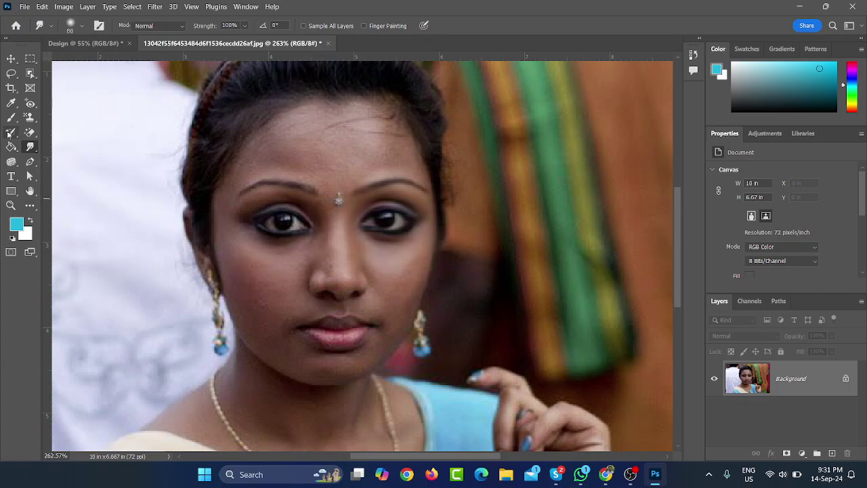
right_click(9, 133)
left_click(68, 134)
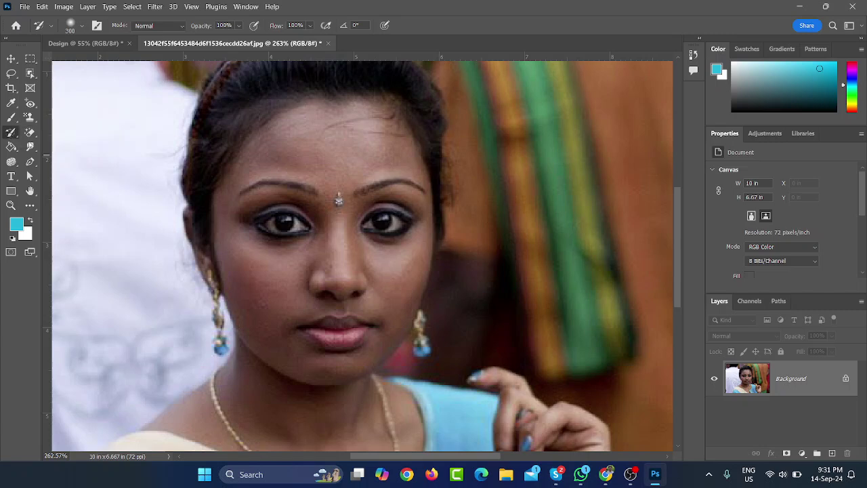
left_click(29, 147)
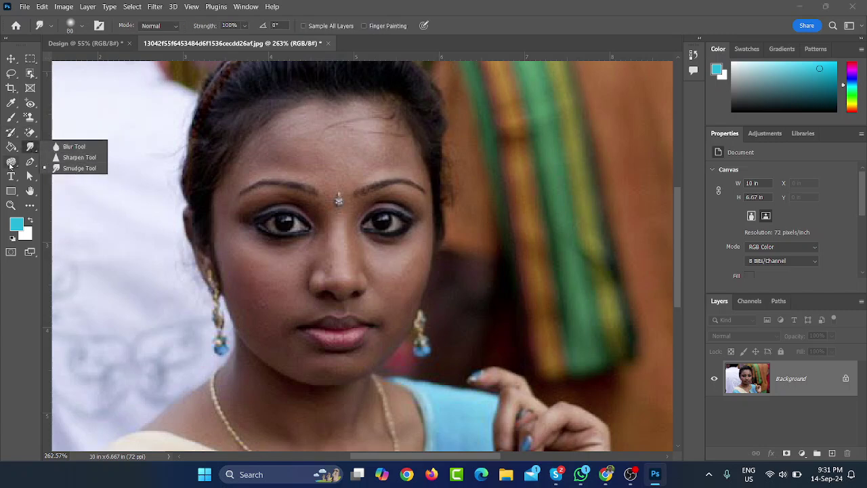
left_click(10, 165)
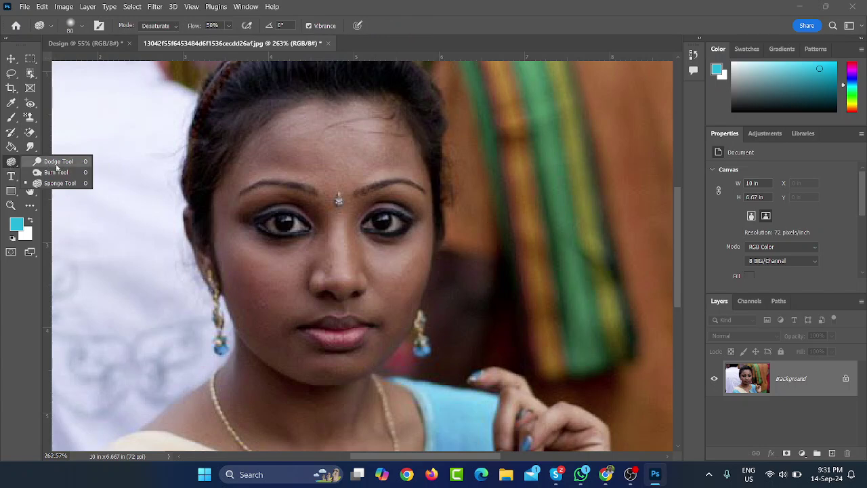
Select the Dodge tool and try brush sizes, settling back at 100.
left_click(57, 166)
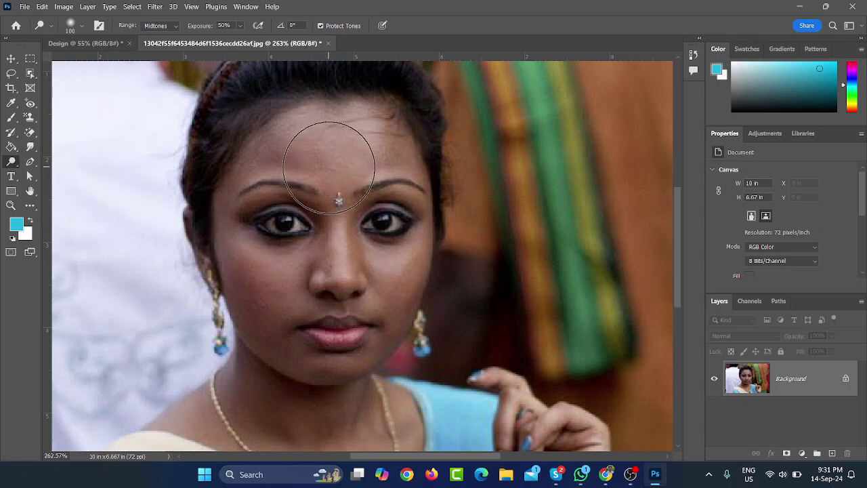
key("bracketright")
key("bracketright")
key("bracketright")
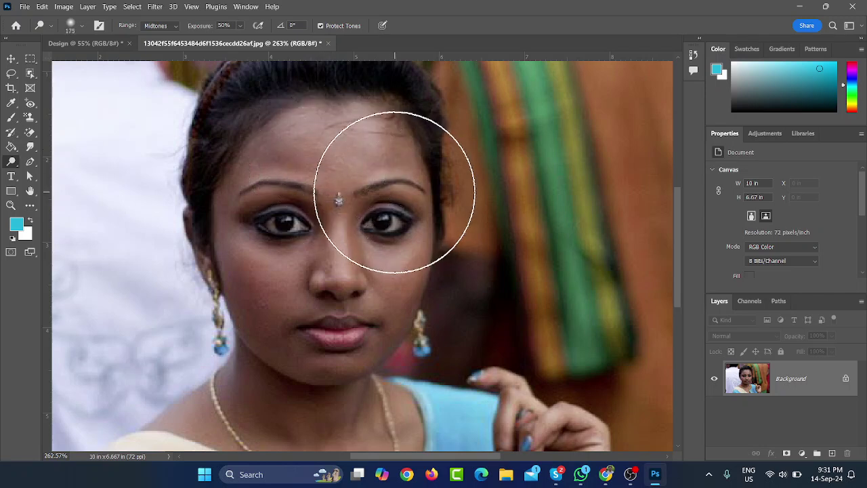
key("bracketleft")
key("bracketleft")
key("bracketright")
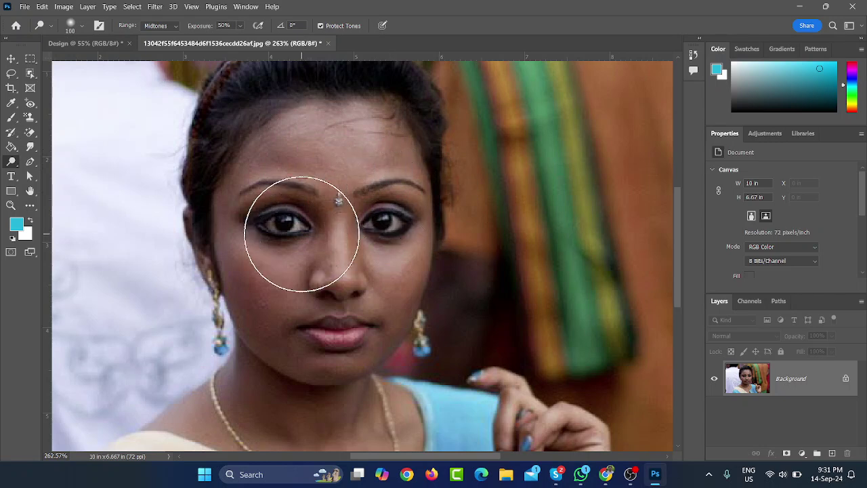
key("bracketright")
key("bracketright")
key("bracketleft")
key("bracketleft")
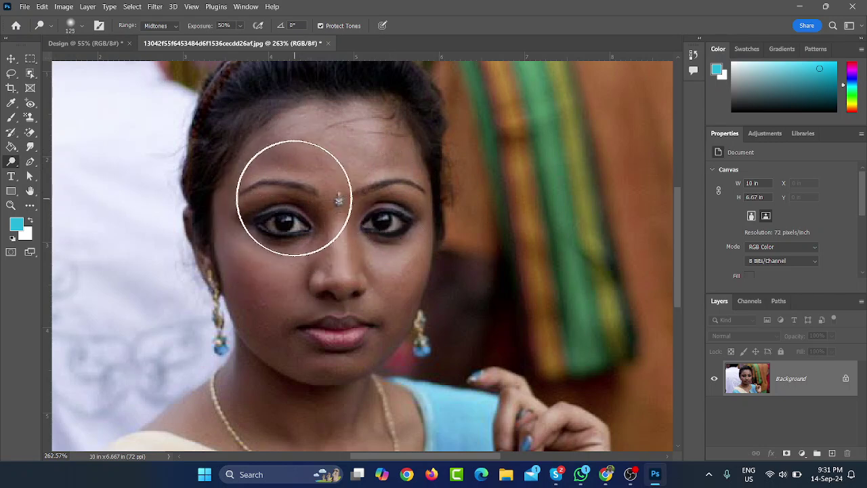
key("bracketleft")
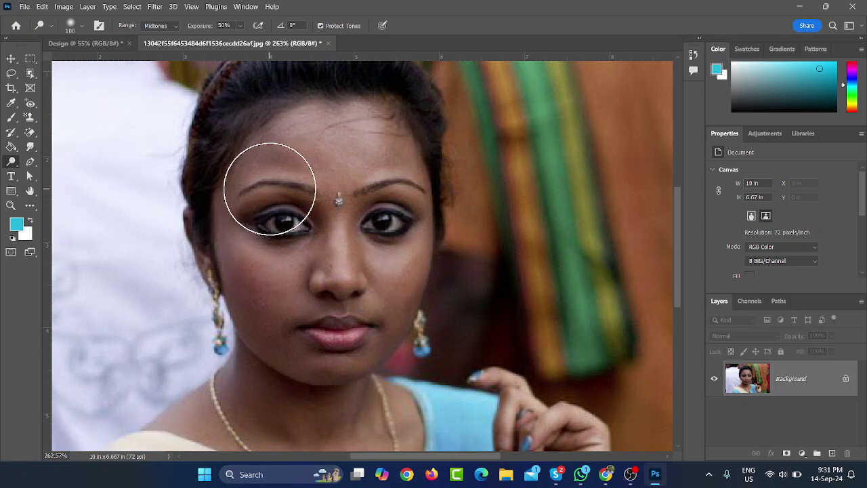
Dodge the forehead, cheeks, chin and neck to lighten the skin.
mouse_move(267, 183)
left_mouse_down()
mouse_move(316, 142)
mouse_move(404, 217)
left_mouse_up()
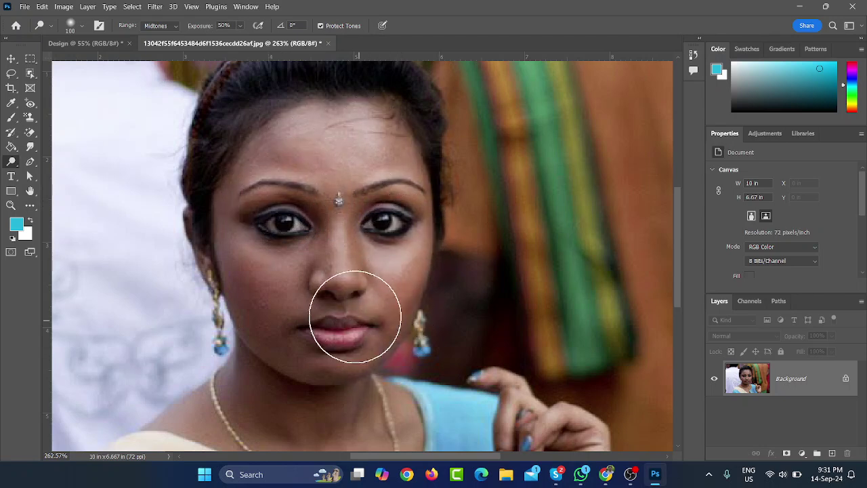
scroll(345, 313, "down", 1)
scroll(345, 312, "down", 1)
mouse_move(312, 230)
left_mouse_down()
mouse_move(277, 227)
mouse_move(281, 304)
mouse_move(307, 345)
mouse_move(303, 332)
mouse_move(333, 351)
mouse_move(377, 319)
mouse_move(397, 258)
mouse_move(365, 188)
mouse_move(300, 170)
mouse_move(257, 252)
mouse_move(281, 320)
mouse_move(335, 147)
mouse_move(387, 165)
mouse_move(251, 398)
mouse_move(294, 369)
mouse_move(320, 393)
mouse_move(333, 349)
left_mouse_up()
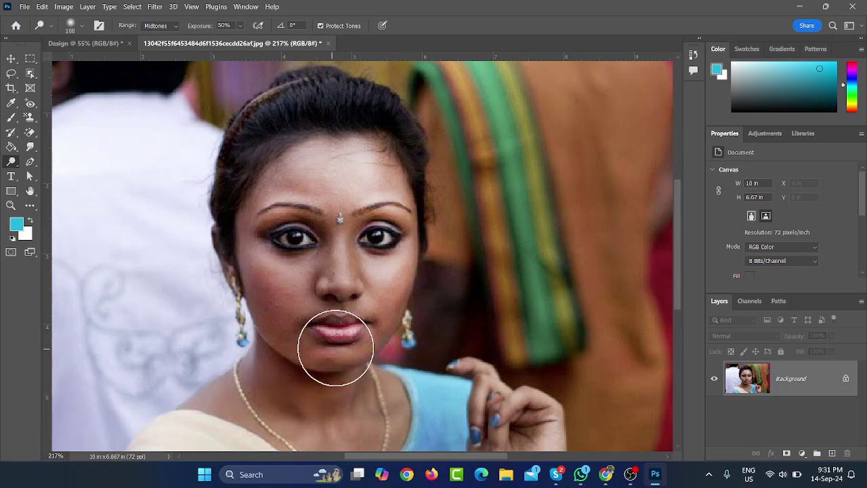
scroll(333, 349, "down", 4)
scroll(301, 210, "down", 1)
mouse_move(301, 210)
left_mouse_down()
mouse_move(309, 219)
mouse_move(286, 155)
mouse_move(325, 271)
mouse_move(315, 336)
mouse_move(360, 291)
mouse_move(406, 318)
mouse_move(372, 378)
mouse_move(398, 407)
mouse_move(329, 280)
mouse_move(296, 258)
mouse_move(232, 296)
mouse_move(319, 272)
mouse_move(348, 354)
left_mouse_up()
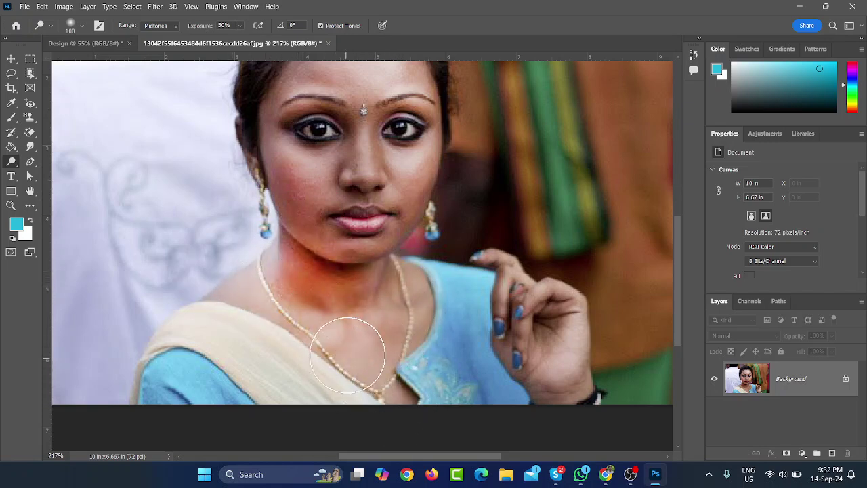
left_click_drag(348, 310, 386, 327)
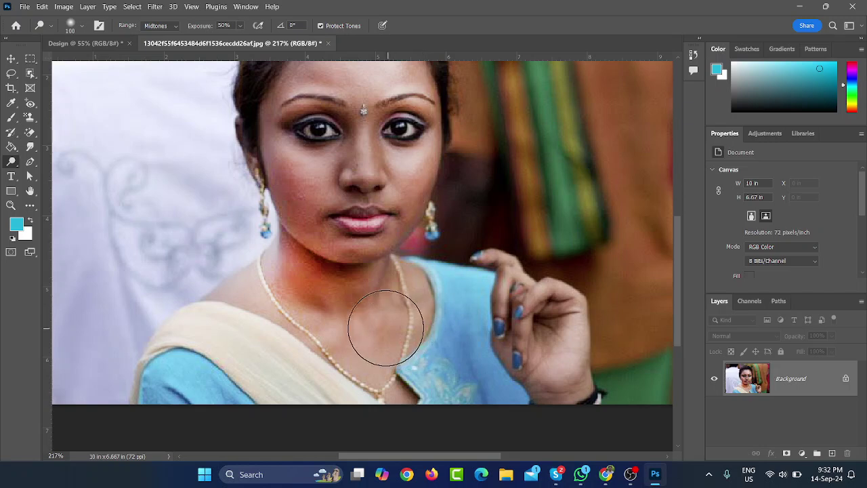
mouse_move(339, 303)
left_mouse_down()
mouse_move(354, 281)
mouse_move(378, 406)
mouse_move(424, 292)
mouse_move(397, 387)
mouse_move(267, 288)
mouse_move(294, 271)
left_mouse_up()
Dodge the forehead, cheeks, chin and throat again for extra brightness.
scroll(297, 183, "up", 2)
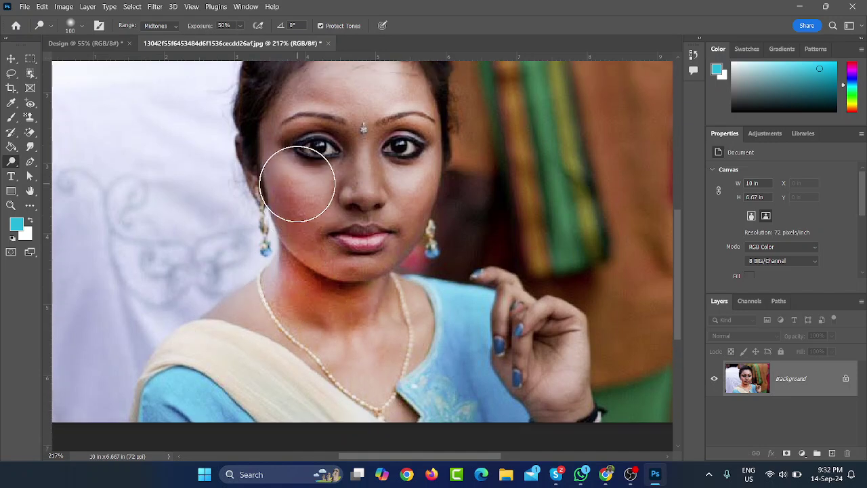
scroll(296, 184, "up", 1)
mouse_move(329, 93)
left_mouse_down()
mouse_move(441, 213)
mouse_move(391, 302)
mouse_move(301, 165)
mouse_move(358, 319)
mouse_move(359, 213)
mouse_move(368, 310)
mouse_move(300, 265)
left_mouse_up()
scroll(337, 313, "down", 2)
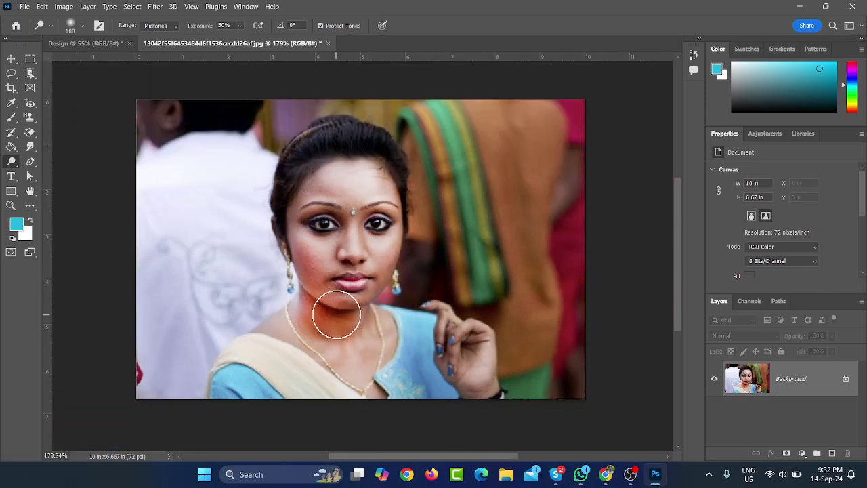
scroll(361, 280, "up", 2)
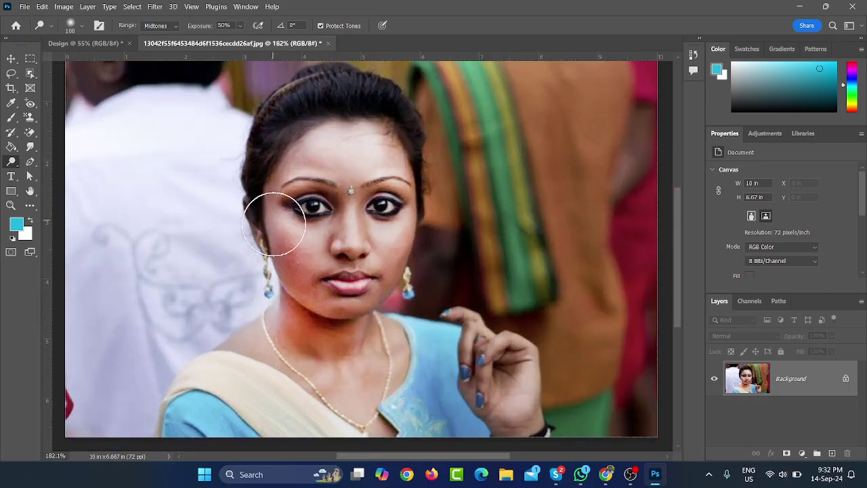
mouse_move(360, 139)
left_mouse_down()
mouse_move(377, 281)
mouse_move(277, 204)
mouse_move(334, 333)
mouse_move(348, 339)
mouse_move(372, 301)
mouse_move(359, 354)
mouse_move(380, 376)
mouse_move(362, 441)
mouse_move(338, 330)
mouse_move(290, 319)
mouse_move(257, 351)
mouse_move(285, 329)
mouse_move(324, 375)
left_mouse_up()
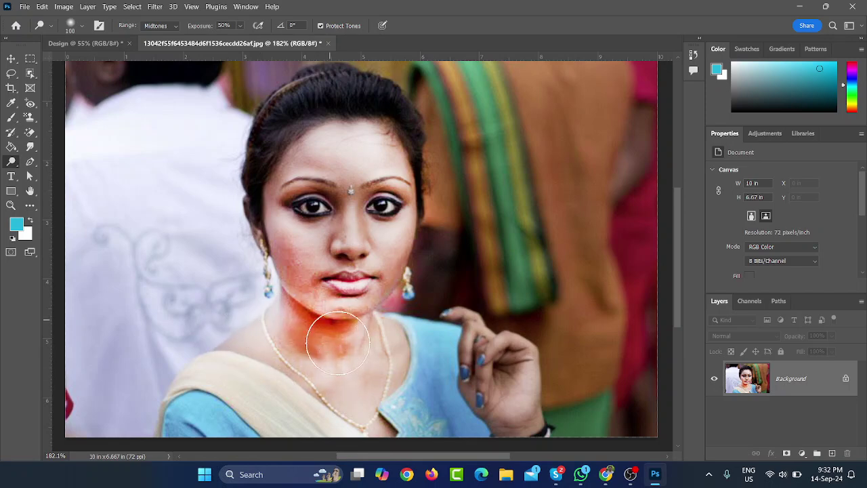
mouse_move(337, 343)
left_mouse_down()
mouse_move(381, 290)
mouse_move(330, 339)
left_mouse_up()
scroll(341, 354, "down", 1)
scroll(343, 347, "down", 2)
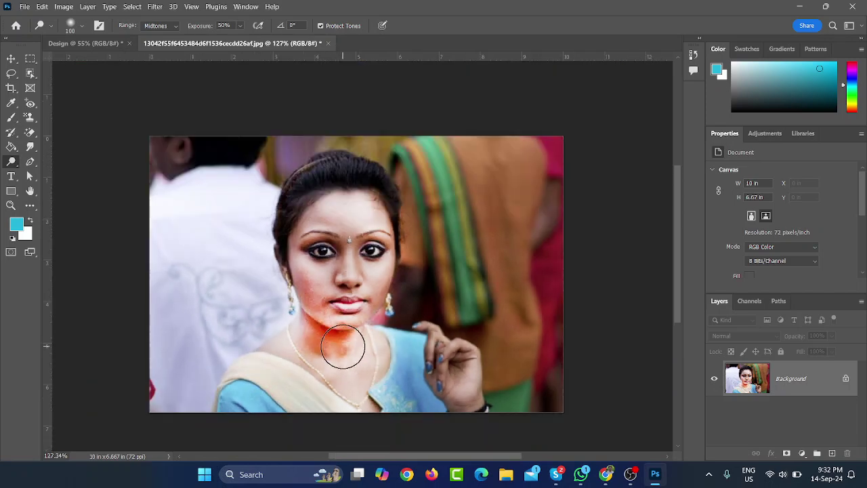
scroll(343, 347, "up", 2)
mouse_move(399, 261)
left_mouse_down()
mouse_move(379, 267)
mouse_move(382, 228)
mouse_move(284, 194)
left_mouse_up()
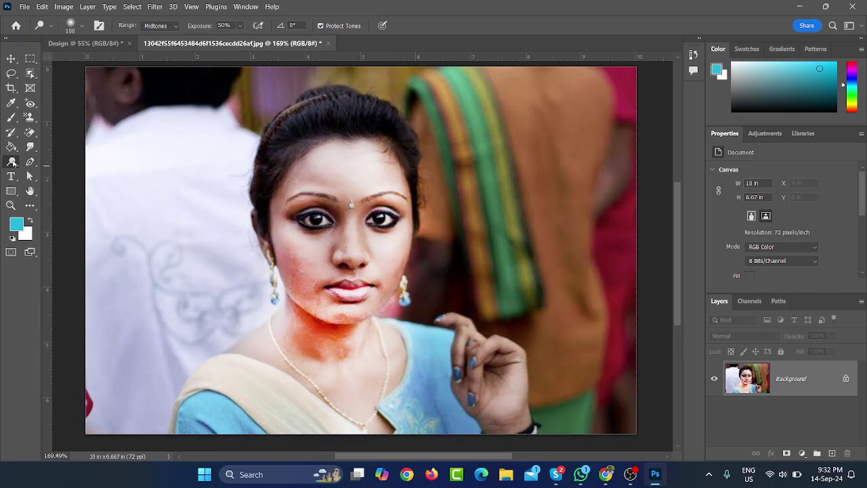
Switch to the Burn tool and darken the cheeks, eye area, jaw and neck.
right_click(13, 162)
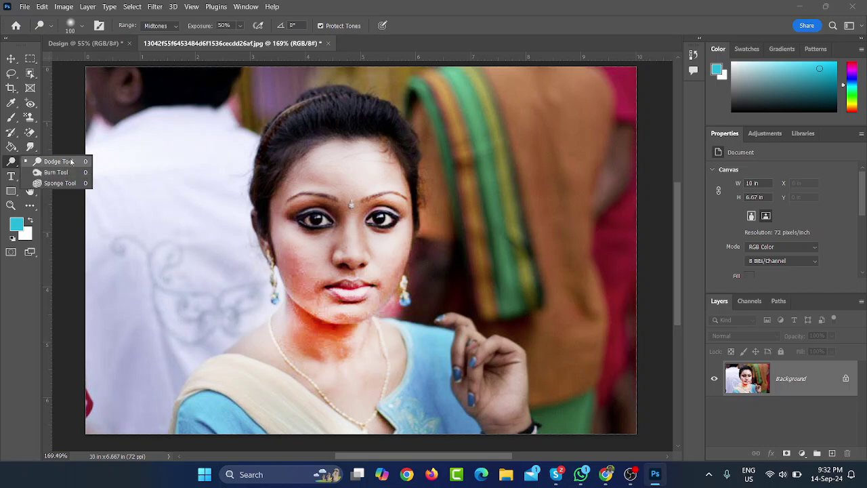
left_click(59, 172)
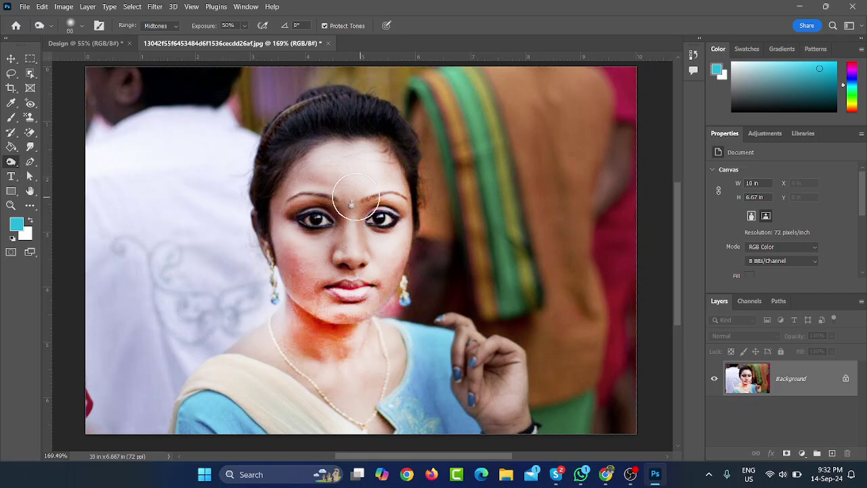
mouse_move(368, 145)
left_mouse_down()
mouse_move(281, 232)
mouse_move(332, 324)
left_mouse_up()
mouse_move(445, 200)
left_mouse_down()
mouse_move(368, 242)
mouse_move(382, 200)
left_mouse_up()
left_click_drag(335, 173, 388, 238)
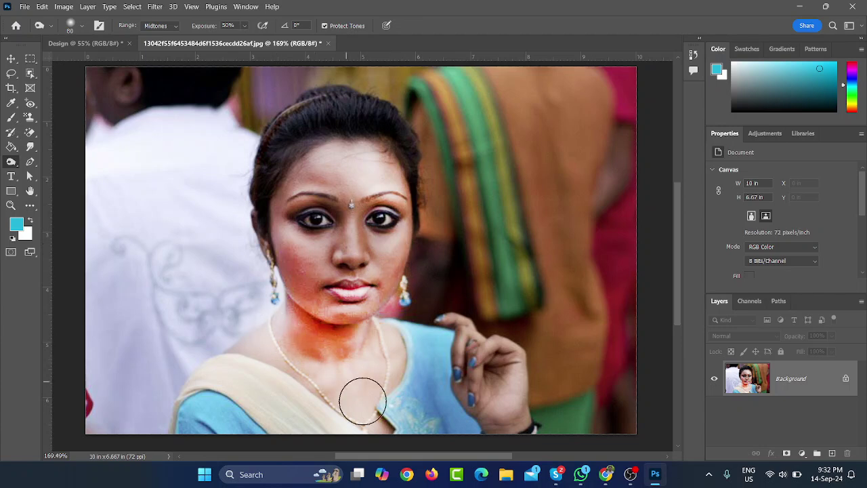
mouse_move(363, 401)
left_mouse_down()
mouse_move(350, 378)
mouse_move(357, 401)
mouse_move(389, 346)
mouse_move(377, 366)
mouse_move(289, 359)
left_mouse_up()
left_click_drag(295, 309, 275, 322)
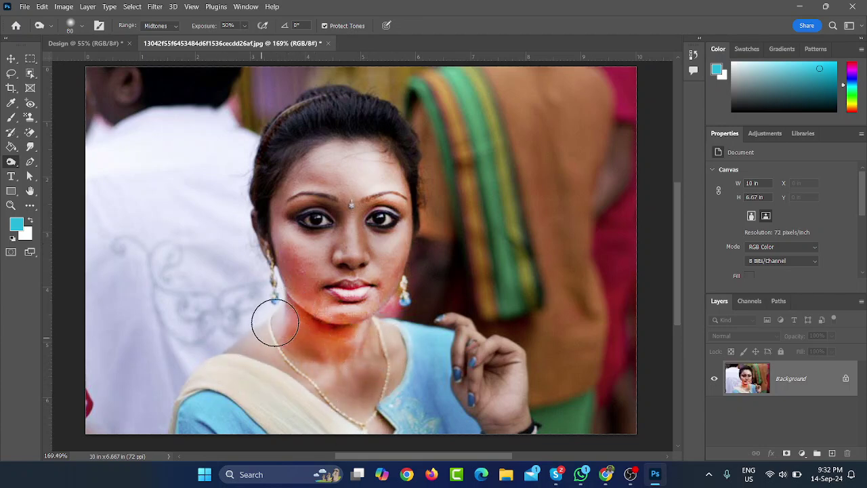
Burn the forehead, cheeks, nose, chin and neck further to deep brown.
mouse_move(370, 166)
left_mouse_down()
mouse_move(377, 184)
mouse_move(323, 145)
mouse_move(373, 197)
mouse_move(379, 255)
mouse_move(338, 357)
left_mouse_up()
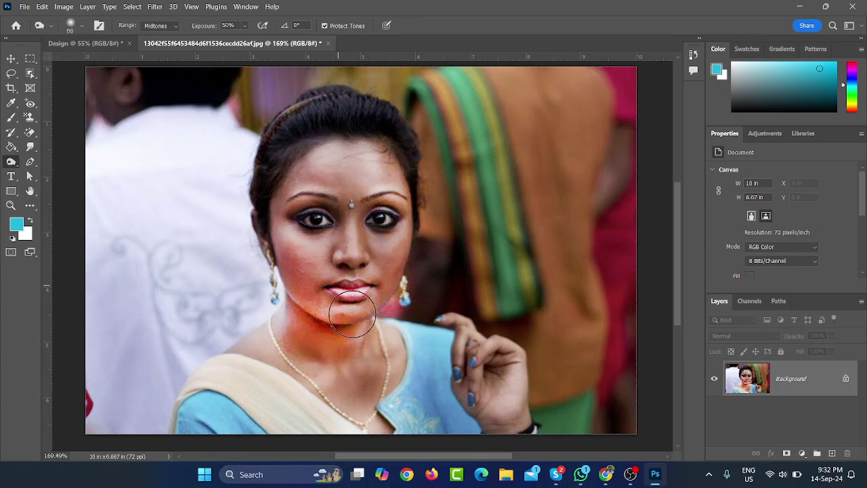
mouse_move(353, 314)
left_mouse_down()
mouse_move(318, 272)
mouse_move(284, 298)
mouse_move(284, 374)
mouse_move(257, 343)
mouse_move(339, 400)
mouse_move(386, 358)
mouse_move(319, 339)
mouse_move(302, 353)
mouse_move(332, 318)
mouse_move(331, 263)
mouse_move(292, 204)
mouse_move(298, 271)
mouse_move(379, 251)
mouse_move(323, 174)
mouse_move(379, 131)
mouse_move(380, 224)
mouse_move(304, 292)
mouse_move(311, 305)
left_mouse_up()
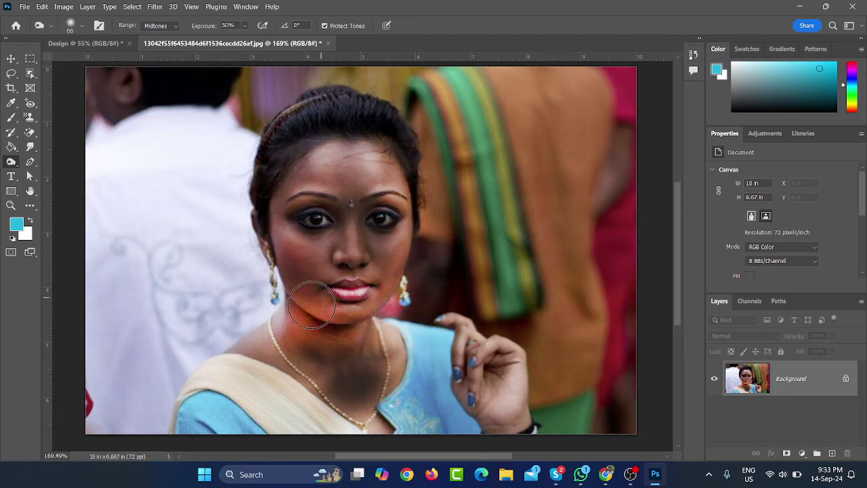
mouse_move(291, 195)
left_mouse_down()
mouse_move(366, 165)
mouse_move(320, 160)
mouse_move(386, 317)
mouse_move(357, 274)
mouse_move(312, 303)
left_mouse_up()
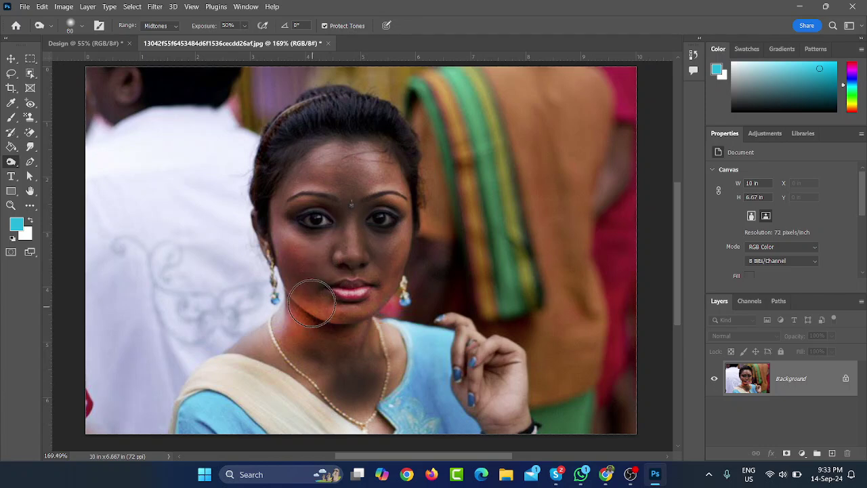
mouse_move(353, 329)
left_mouse_down()
mouse_move(315, 301)
mouse_move(302, 339)
mouse_move(249, 339)
mouse_move(258, 377)
mouse_move(332, 416)
mouse_move(368, 397)
mouse_move(382, 330)
mouse_move(381, 359)
left_mouse_up()
mouse_move(314, 279)
left_mouse_down()
mouse_move(352, 271)
mouse_move(319, 156)
mouse_move(309, 173)
mouse_move(338, 132)
mouse_move(405, 178)
mouse_move(370, 296)
mouse_move(339, 257)
mouse_move(305, 268)
mouse_move(321, 304)
mouse_move(342, 323)
left_mouse_up()
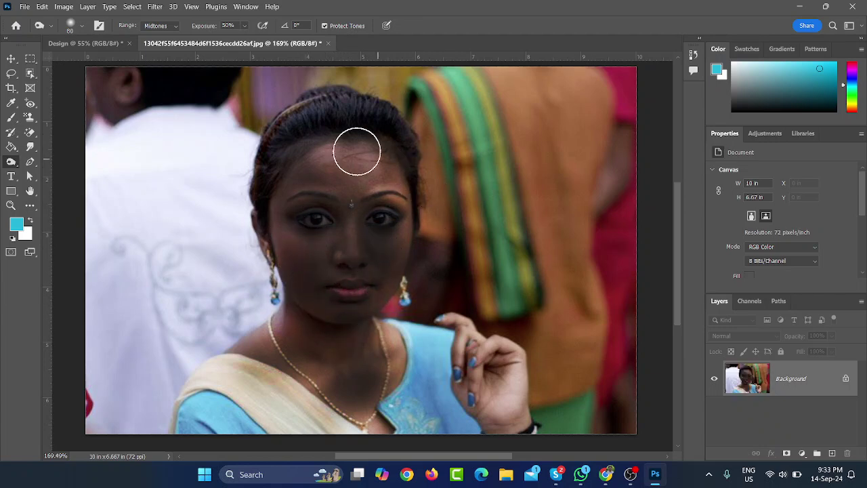
mouse_move(357, 151)
left_mouse_down()
mouse_move(389, 248)
mouse_move(323, 340)
left_mouse_up()
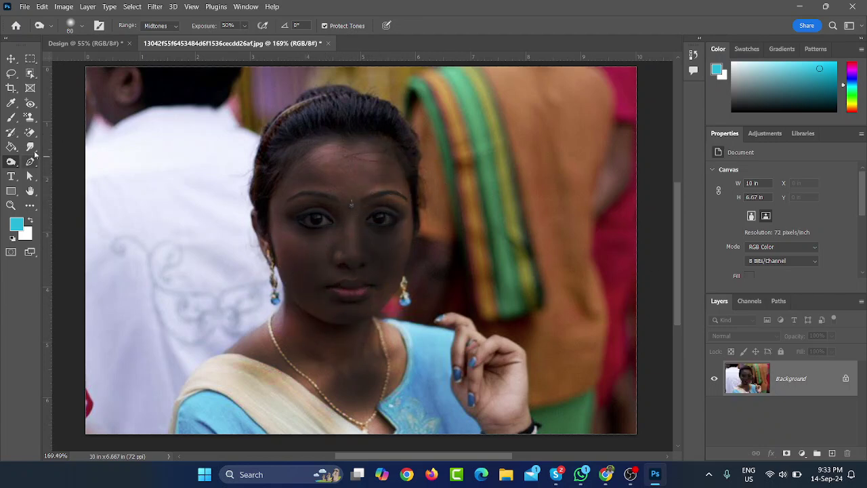
Restore the burned face and neck to original skin tones with the History Brush.
left_click(9, 150)
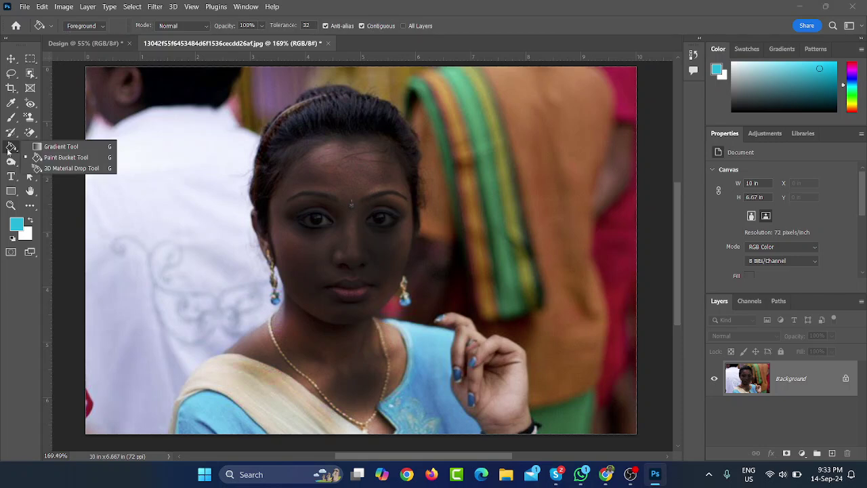
left_click(9, 134)
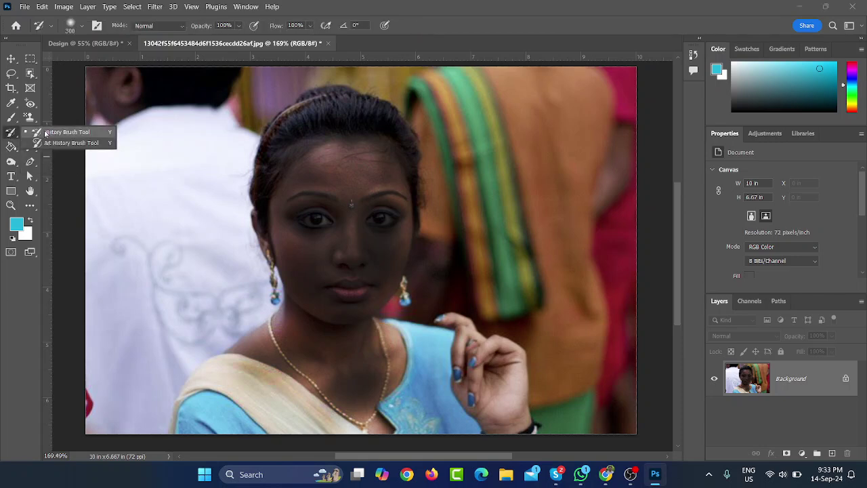
left_click(47, 134)
left_click_drag(329, 223, 203, 298)
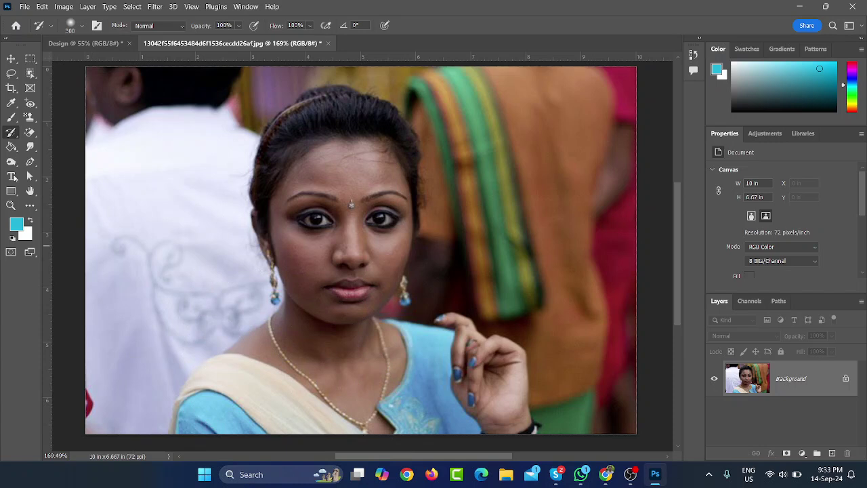
left_click(12, 163)
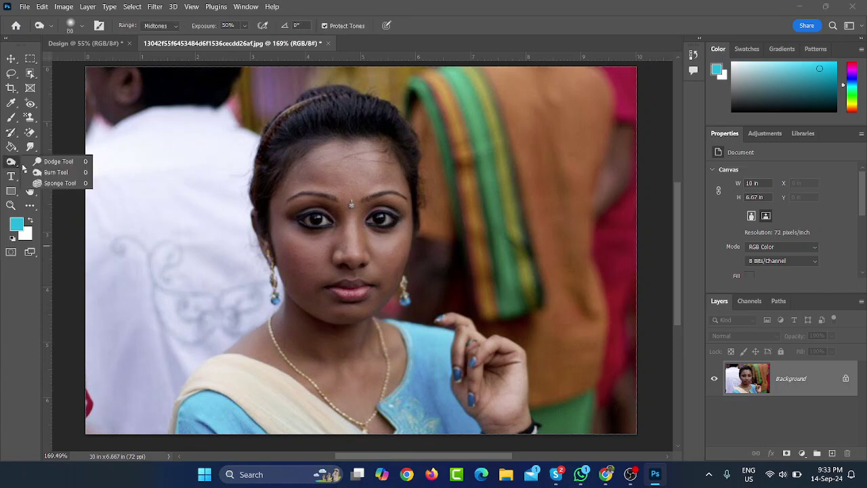
Desaturate the cheek, jaw, neck and forehead to grey with the Sponge in Desaturate mode.
left_click(75, 187)
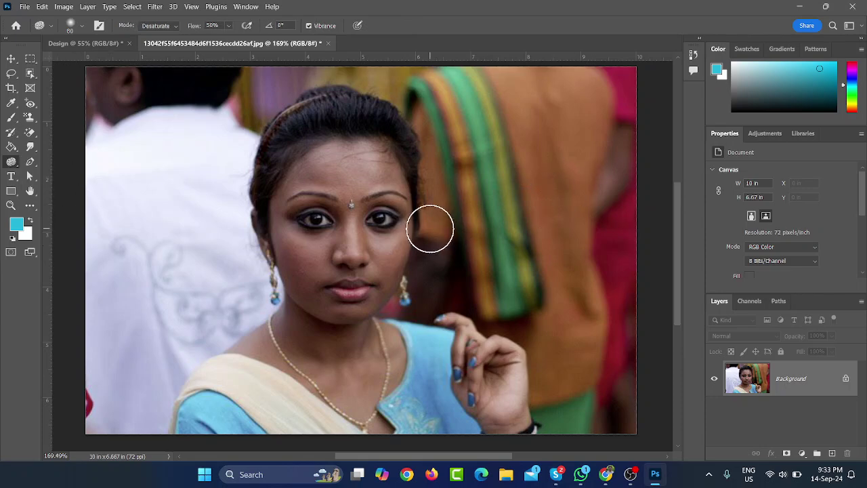
scroll(371, 241, "up", 2)
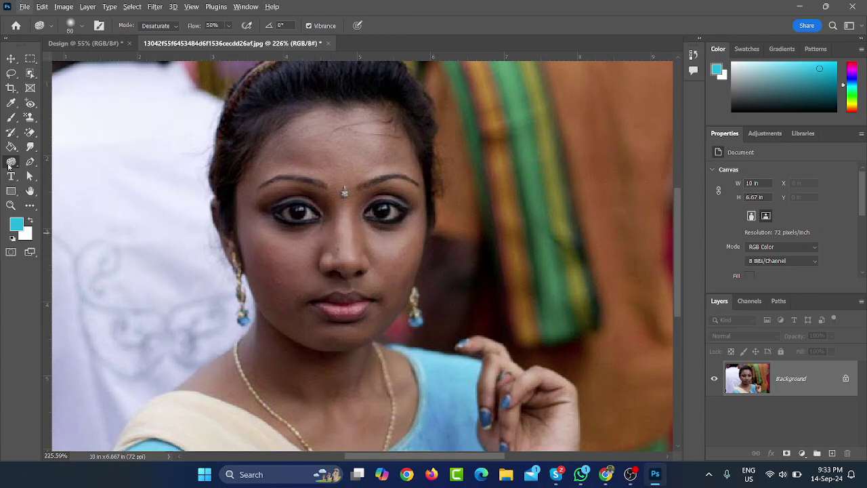
right_click(9, 165)
left_click(89, 187)
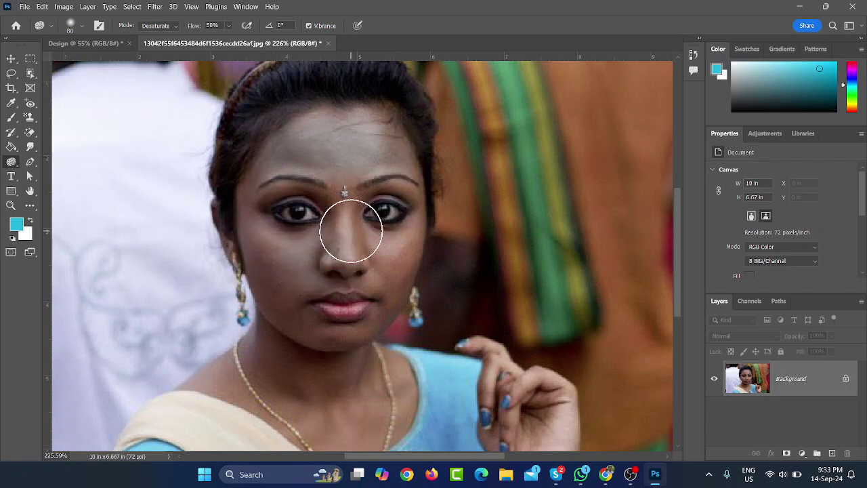
left_click_drag(395, 258, 387, 262)
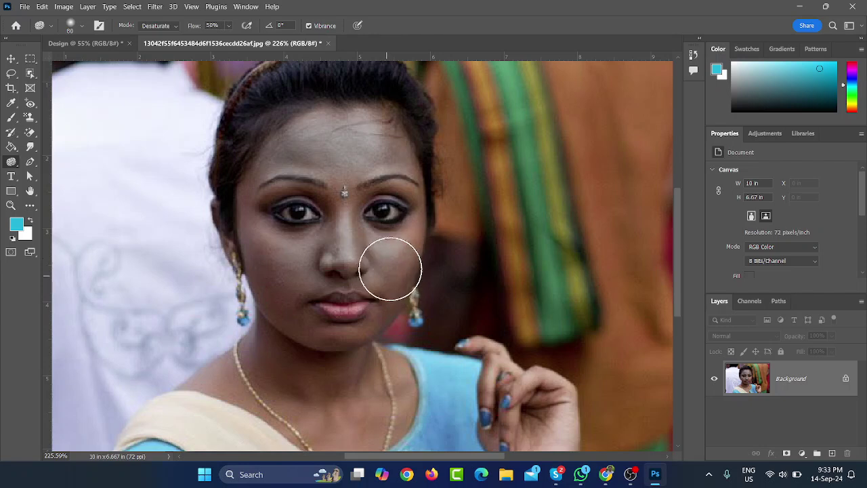
mouse_move(277, 325)
left_mouse_down()
mouse_move(294, 390)
mouse_move(396, 406)
mouse_move(373, 423)
mouse_move(306, 420)
mouse_move(284, 408)
mouse_move(285, 416)
mouse_move(277, 397)
mouse_move(200, 387)
mouse_move(297, 360)
mouse_move(322, 392)
mouse_move(280, 290)
mouse_move(278, 251)
mouse_move(282, 239)
mouse_move(338, 217)
mouse_move(359, 197)
mouse_move(376, 204)
mouse_move(395, 286)
mouse_move(407, 190)
mouse_move(397, 244)
mouse_move(395, 191)
mouse_move(359, 116)
mouse_move(320, 141)
mouse_move(375, 232)
mouse_move(298, 306)
mouse_move(325, 312)
mouse_move(318, 369)
mouse_move(397, 385)
mouse_move(256, 366)
mouse_move(236, 376)
mouse_move(233, 368)
mouse_move(304, 418)
left_mouse_up()
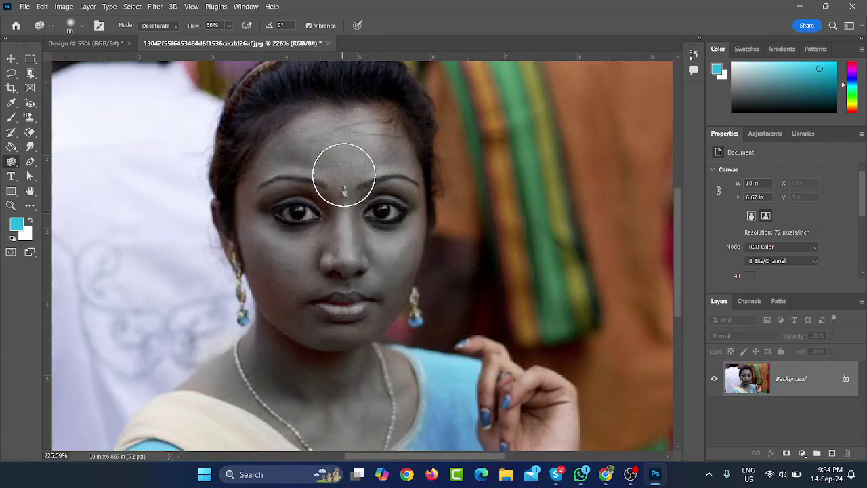
mouse_move(345, 171)
left_mouse_down()
mouse_move(291, 161)
mouse_move(263, 183)
mouse_move(257, 238)
mouse_move(332, 128)
mouse_move(382, 143)
mouse_move(400, 232)
mouse_move(364, 401)
mouse_move(389, 413)
left_mouse_up()
scroll(358, 373, "down", 1)
scroll(354, 377, "down", 3)
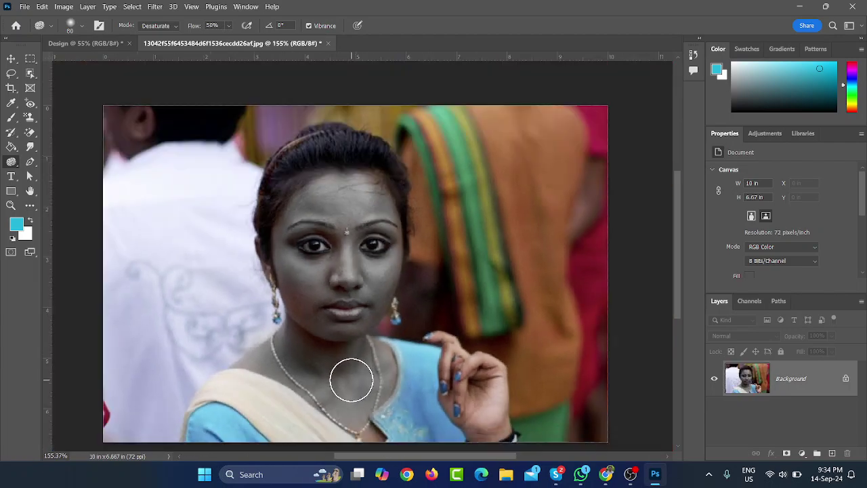
scroll(351, 381, "down", 2)
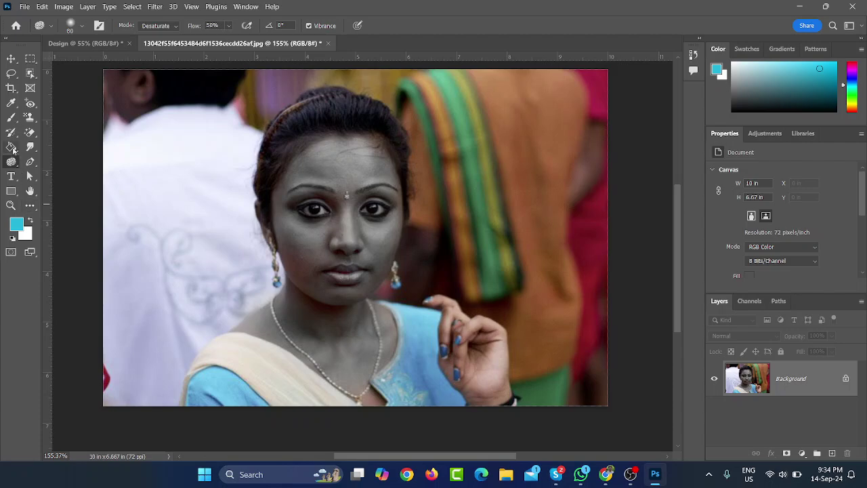
Paint natural colour back onto the grey face and neck with the History Brush.
left_click(11, 134)
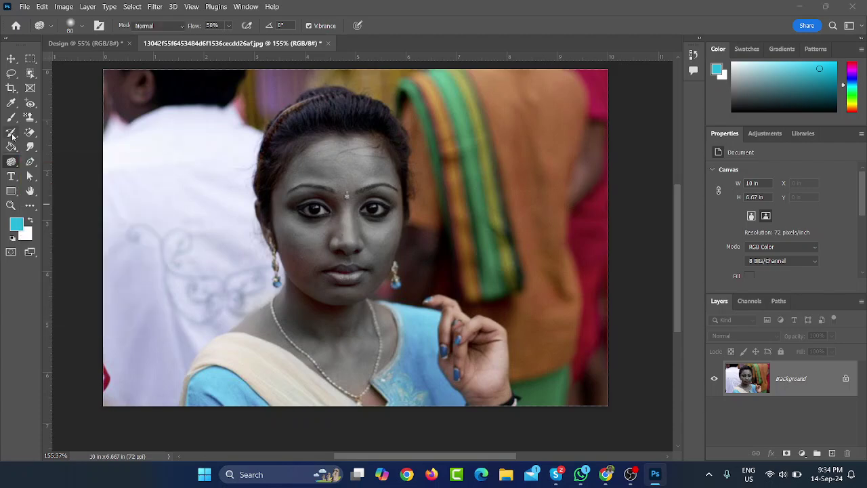
left_click(66, 133)
left_click_drag(309, 203, 339, 302)
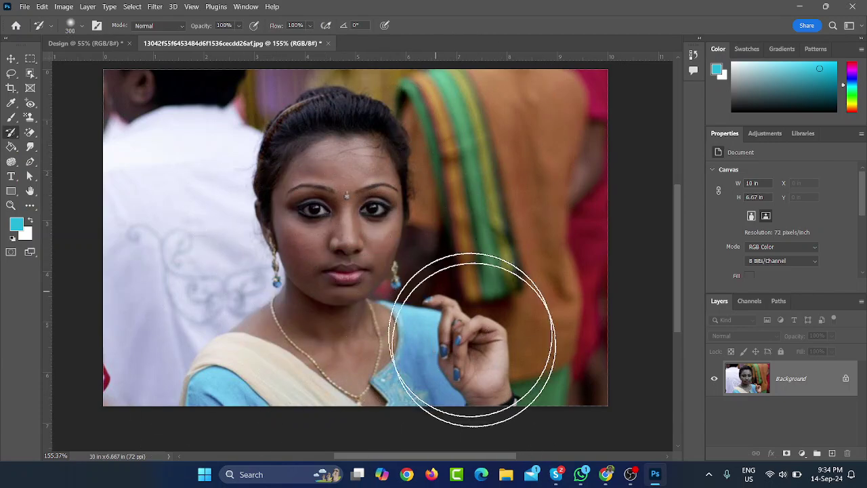
Browse the toolbar flyouts and select the Pen tool in Path mode.
left_click(11, 148)
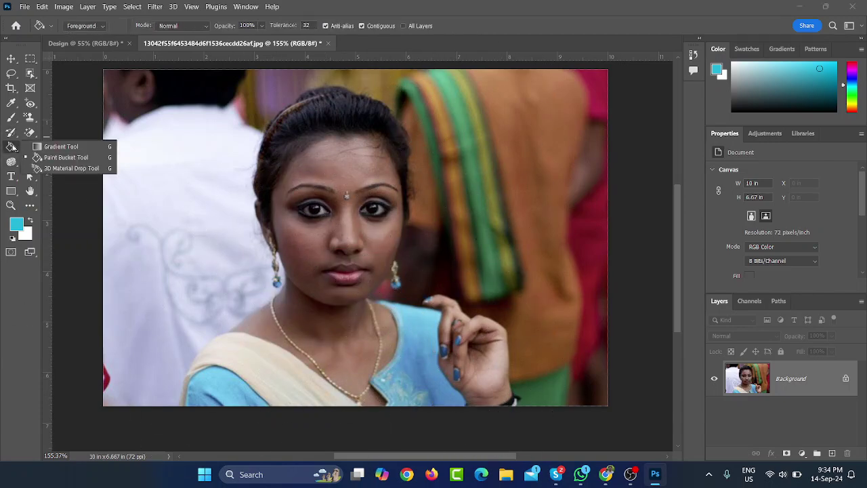
left_click(11, 161)
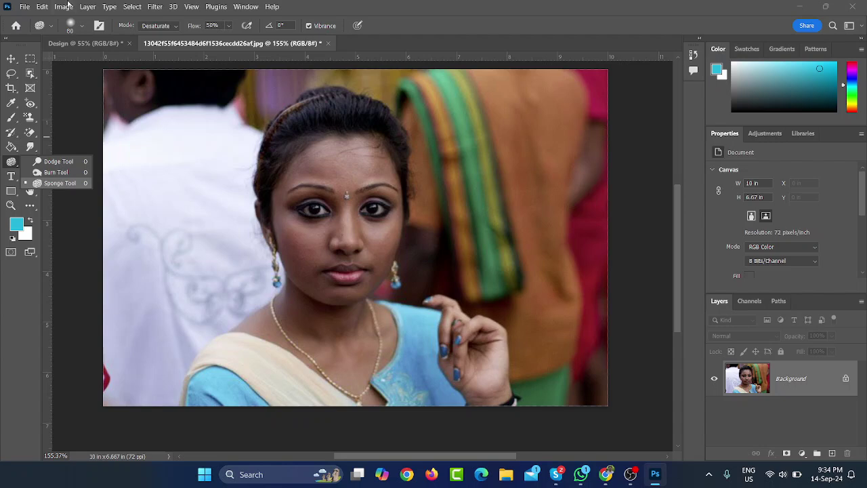
left_click(12, 163)
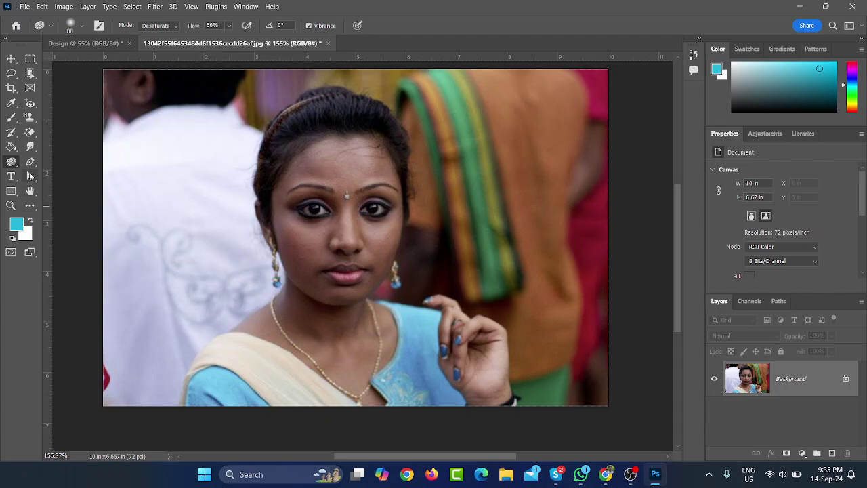
left_click(30, 167)
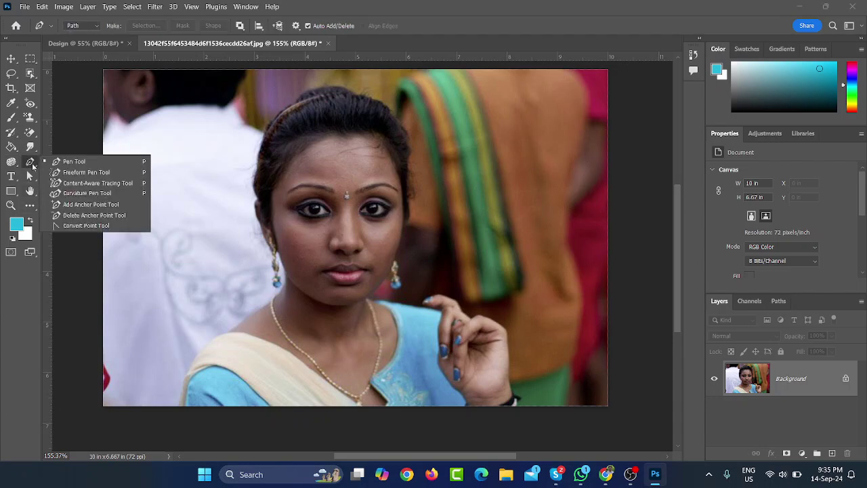
Bring the cyan Design document forward with the Pen Tool selected and the canvas fitted.
left_click(103, 49)
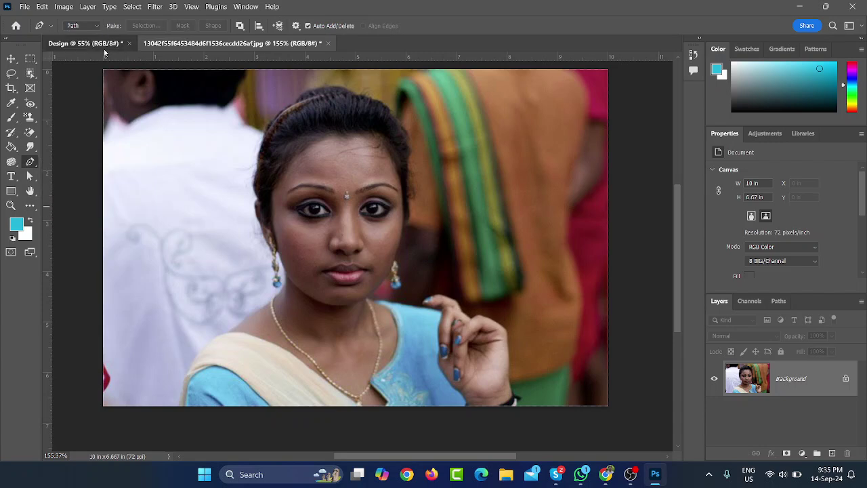
left_click(104, 47)
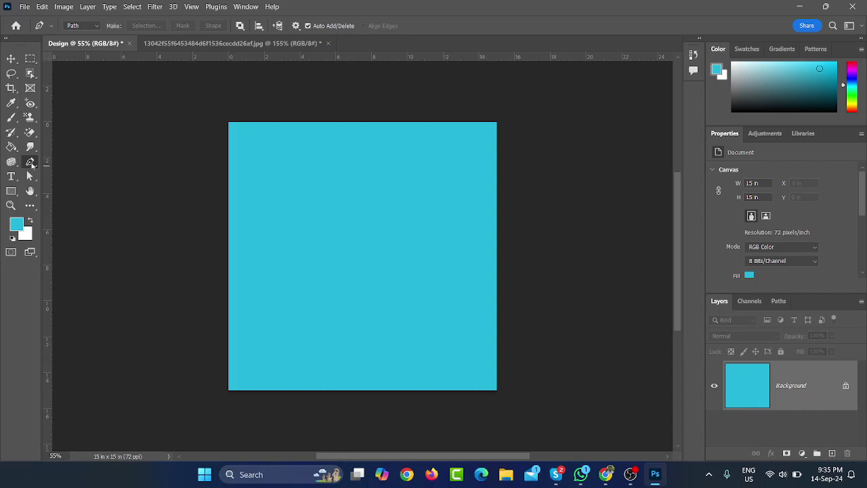
right_click(31, 164)
left_click(74, 162)
scroll(298, 295, "up", 2)
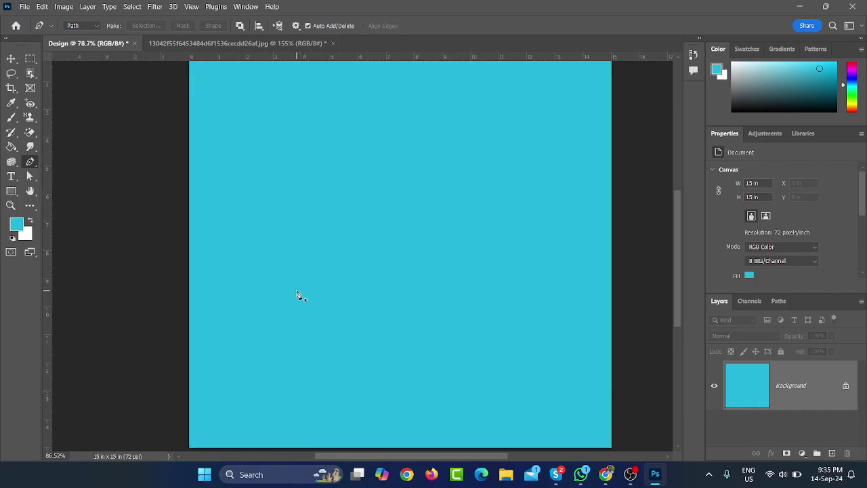
scroll(294, 296, "down", 2)
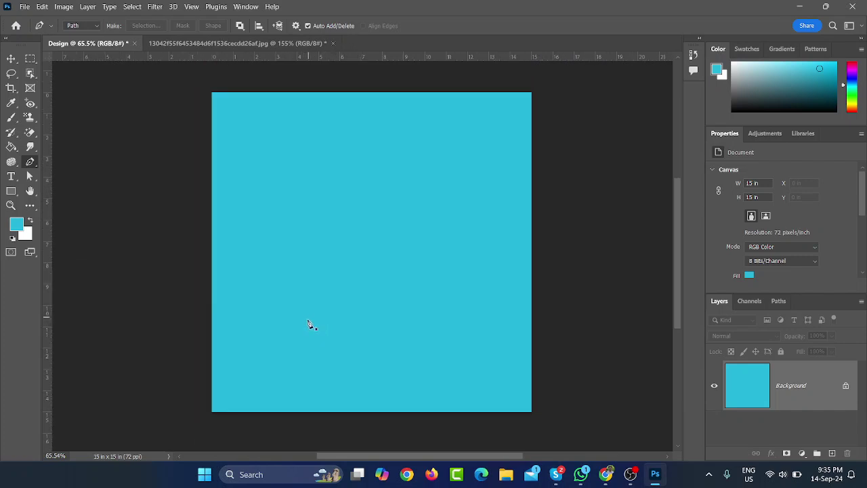
Draw a curved S-shaped pen path, undoing stray anchors and ending at the start point.
left_click(284, 328)
left_click_drag(334, 258, 330, 218)
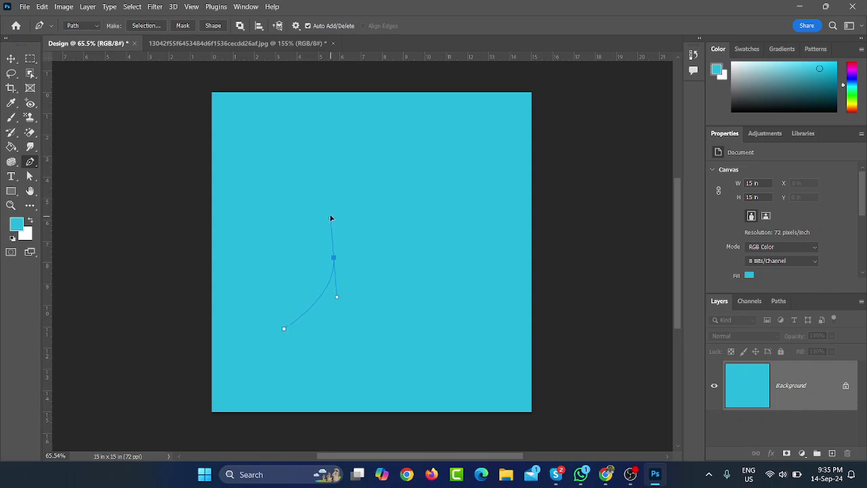
left_click_drag(408, 171, 453, 176)
left_click_drag(346, 262, 349, 281)
key("ctrl+z")
mouse_move(330, 308)
left_mouse_down()
mouse_move(327, 382)
mouse_move(304, 407)
mouse_move(321, 425)
mouse_move(312, 420)
mouse_move(307, 447)
left_mouse_up()
left_click_drag(285, 330, 245, 335)
key("ctrl+z")
key("ctrl+z")
left_click_drag(343, 244, 342, 299)
left_click_drag(284, 335, 227, 366)
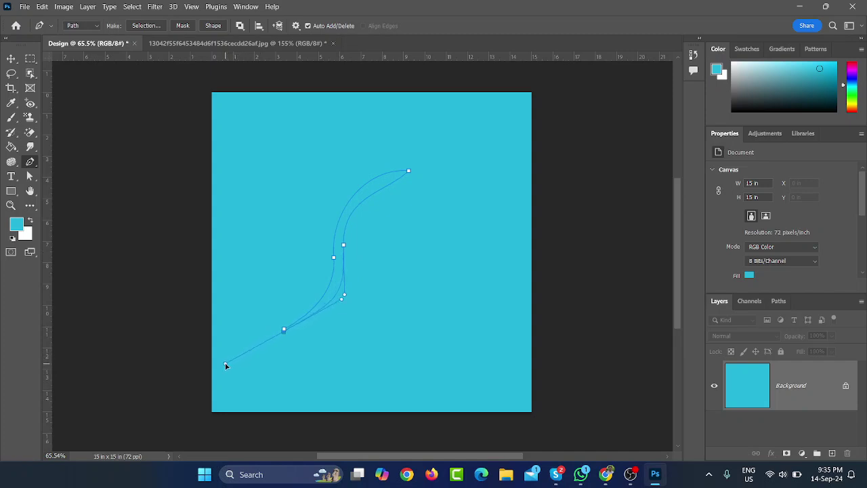
Convert the S-shaped path to a selection and add a new Layer 1.
left_click(11, 59)
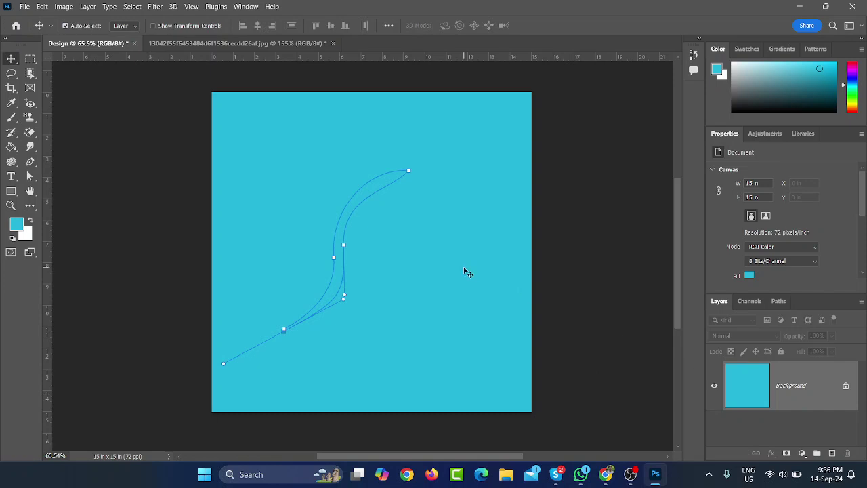
key("Escape")
key("ctrl+Return")
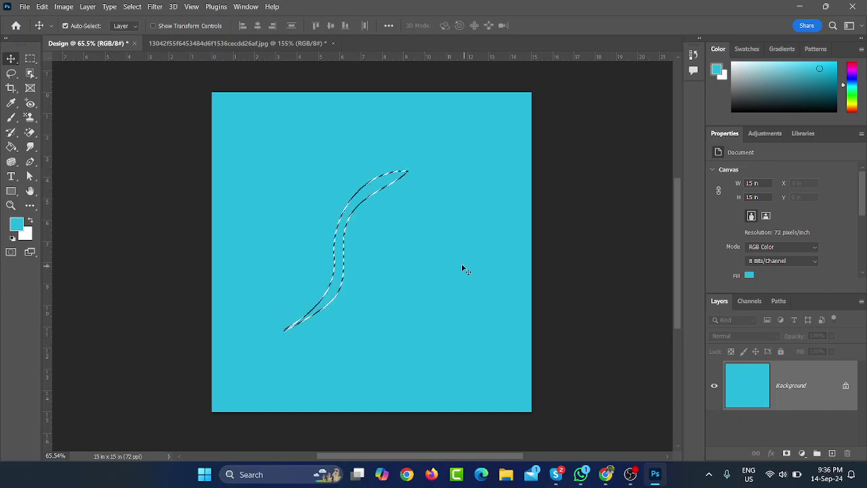
left_click(832, 454)
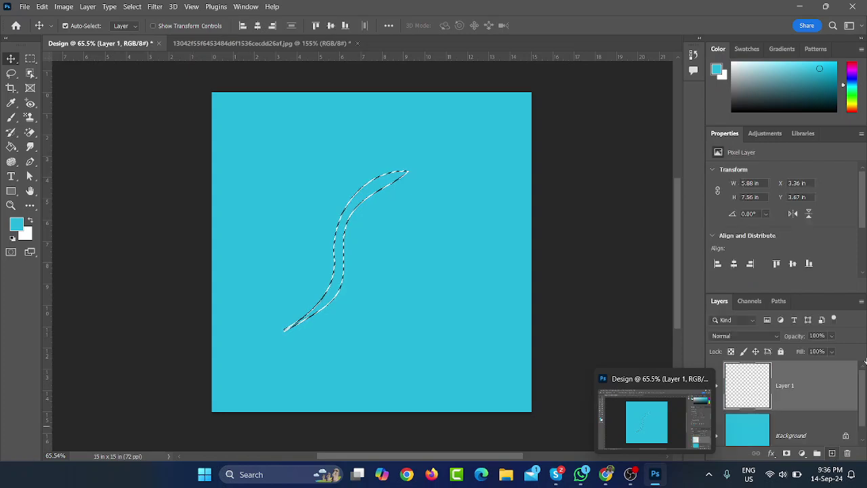
Fill the selection with bright green, deselect it, and enable Auto-Select.
left_click(852, 100)
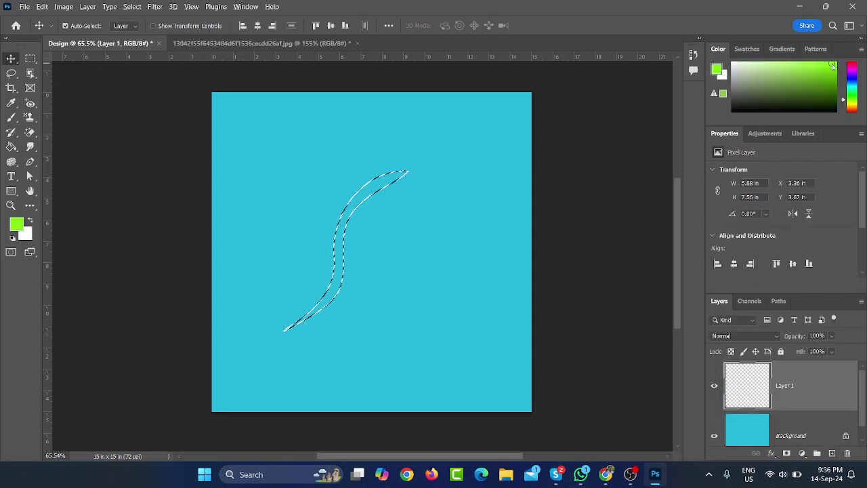
key("alt+BackSpace")
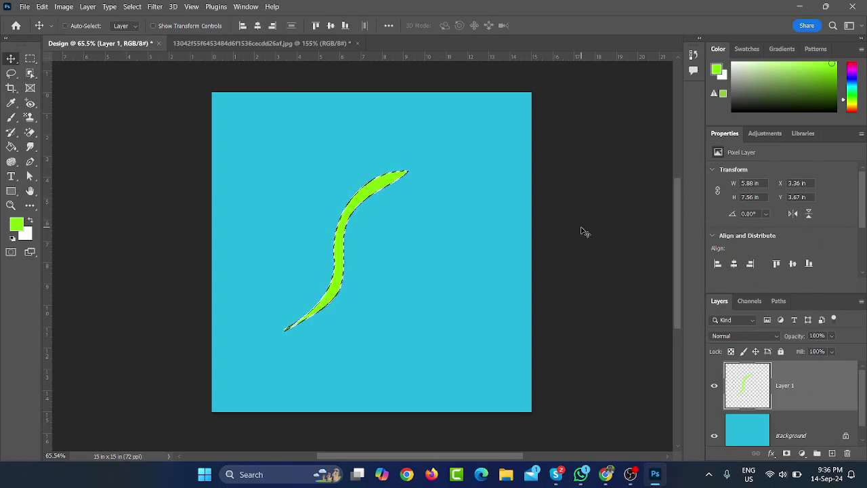
key("ctrl+d")
left_click(65, 25)
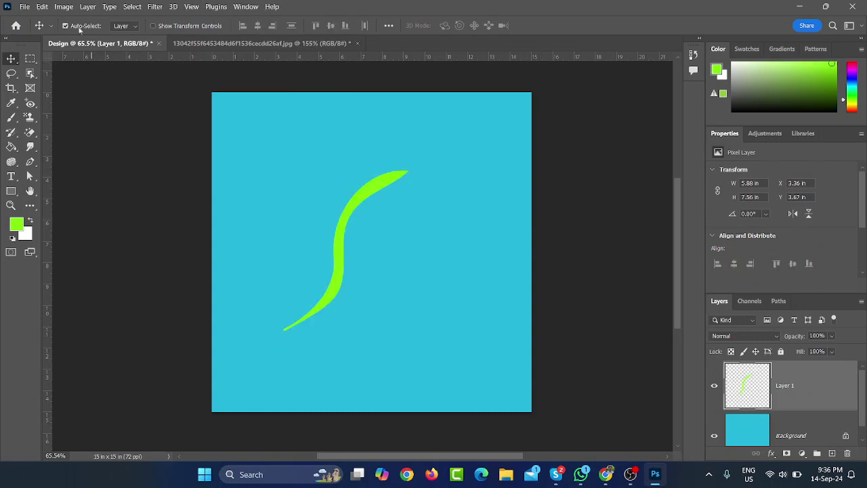
Shift the green stroke up-right, then duplicate it and rotate the copy about 12.95° around its bottom-left tip.
left_click_drag(350, 199, 403, 153)
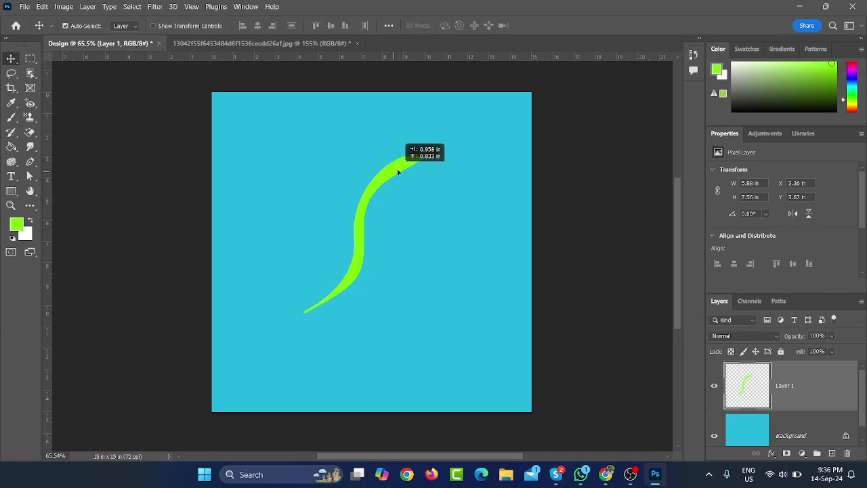
key("ctrl")
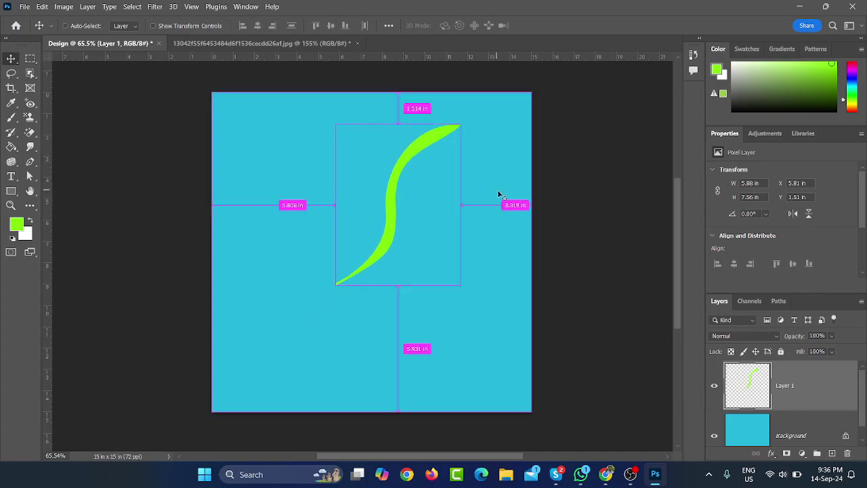
key("ctrl+j")
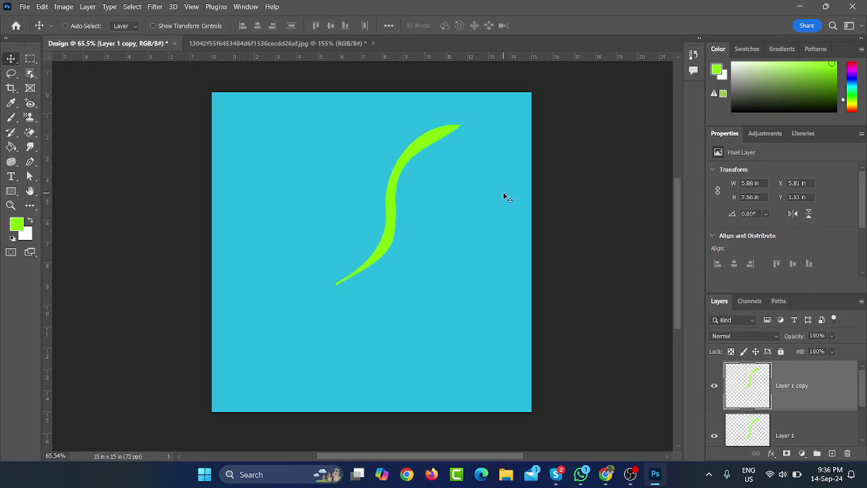
key("ctrl+t")
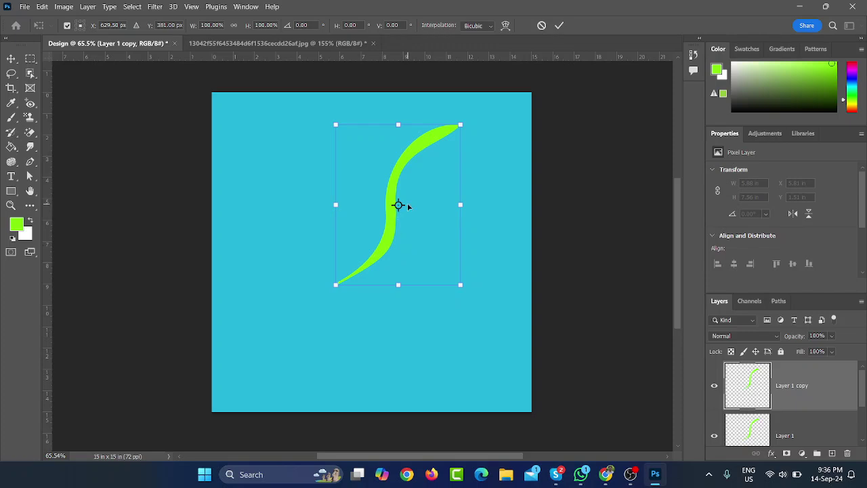
left_click_drag(406, 204, 336, 285)
left_click_drag(475, 127, 493, 161)
left_click(11, 59)
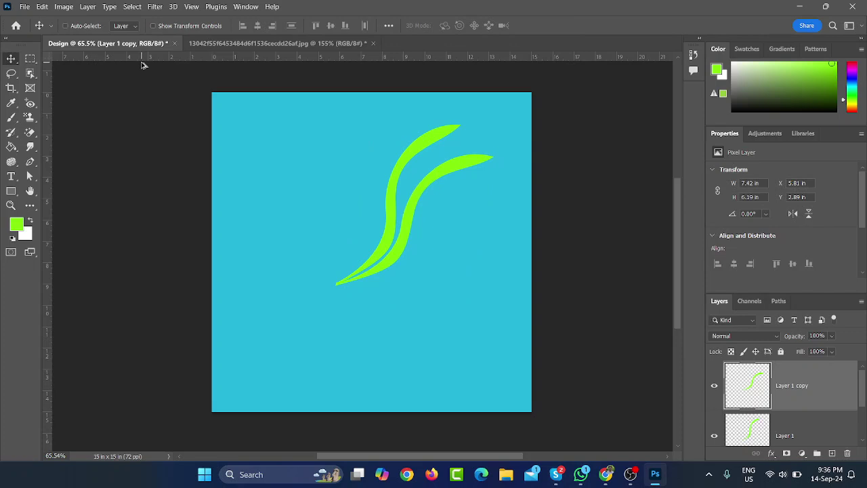
Repeat duplicate-and-rotate with Ctrl+Alt+Shift+T until copies up to Layer 1 copy 25 radiate around the centre.
key("ctrl+shift+alt+t")
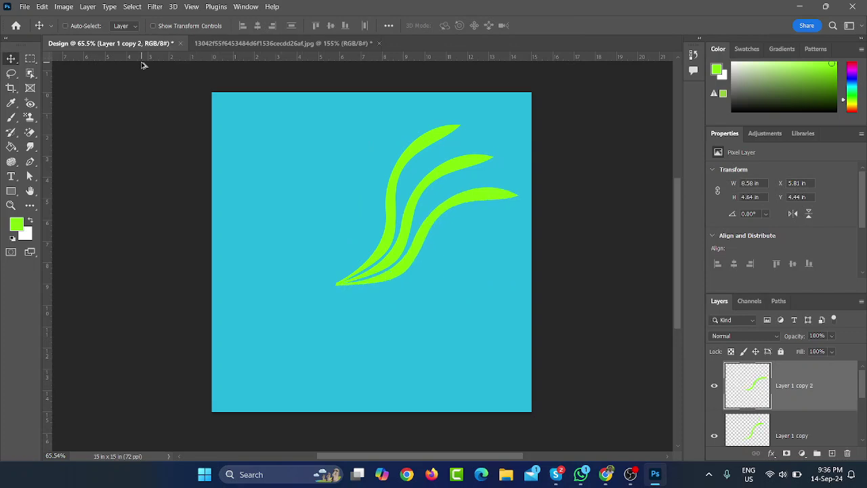
key("ctrl+shift+alt+t")
key("ctrl+shift+alt+t")
key("ctrl+shift+alt+t")
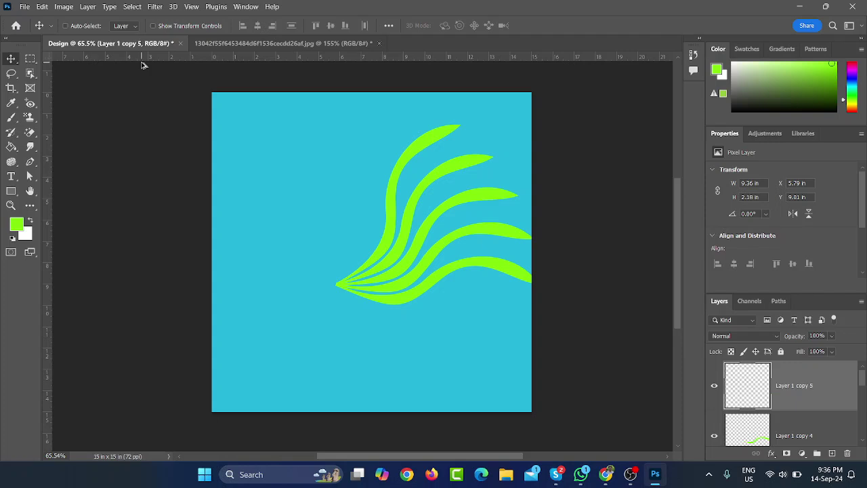
key("ctrl+shift+alt+t")
key("ctrl+shift+alt+t")
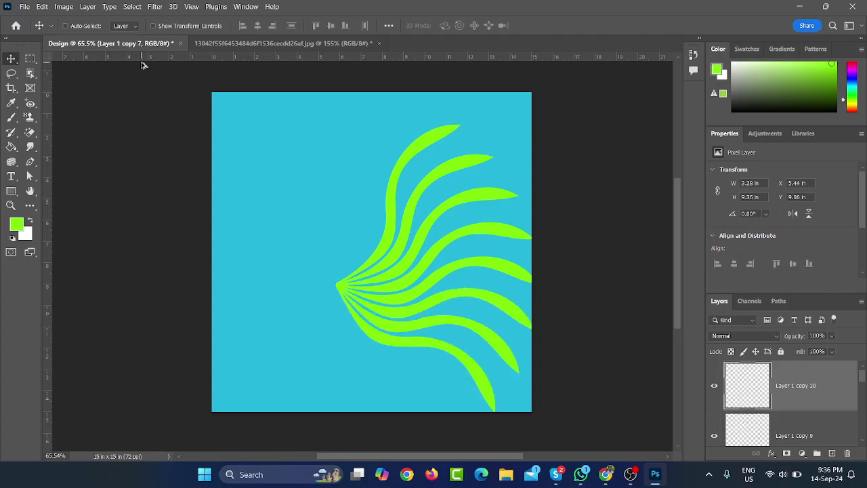
key("ctrl+shift+alt+t")
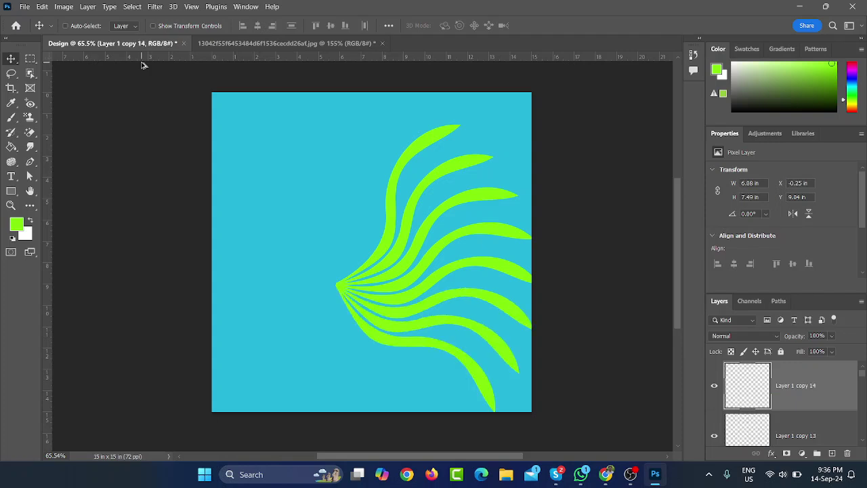
key("ctrl+shift+alt+t")
key("ctrl+shift+alt+t")
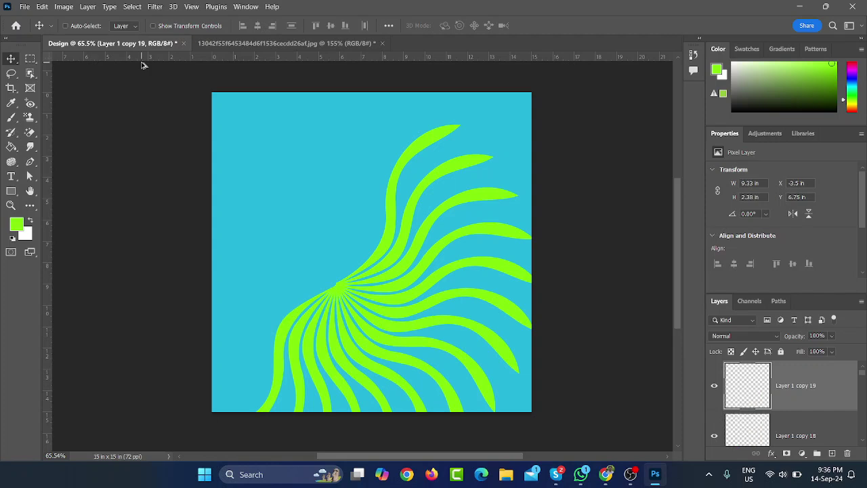
key("ctrl+shift+alt+t")
key("ctrl+shift+alt+t")
key("ctrl+shift+alt+t")
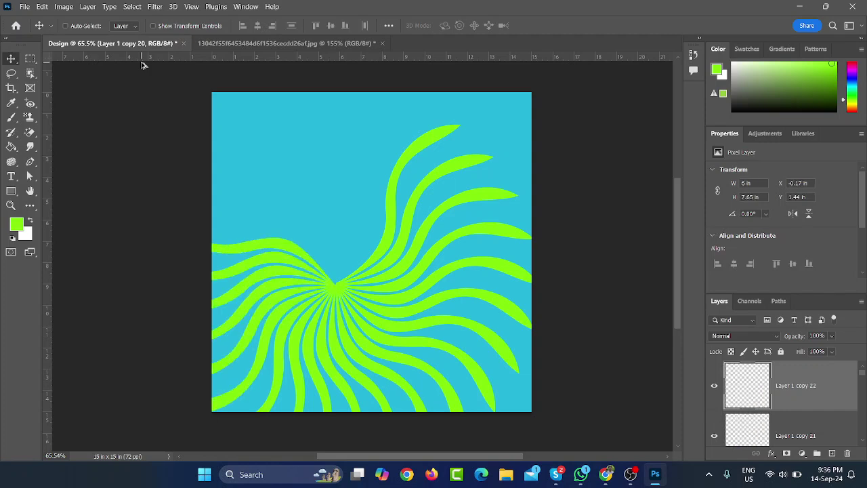
key("ctrl+shift+alt+t")
key("ctrl+shift+alt+t")
key("ctrl+shift+alt+t")
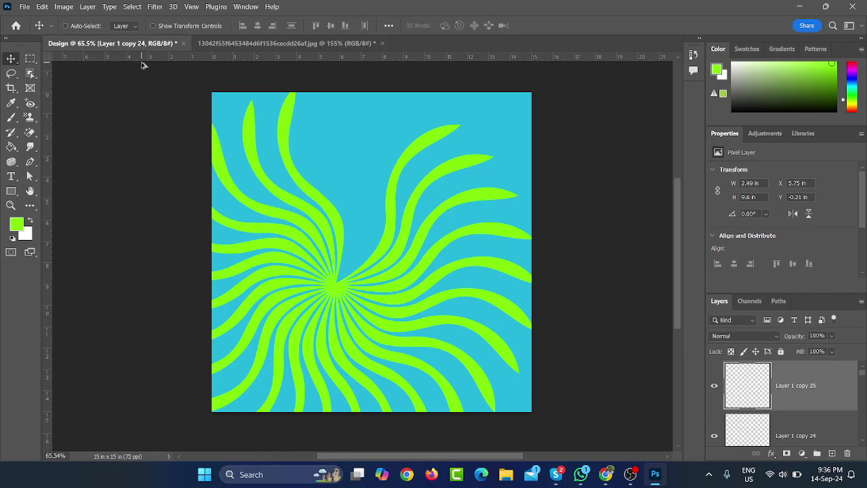
key("ctrl+shift+alt+t")
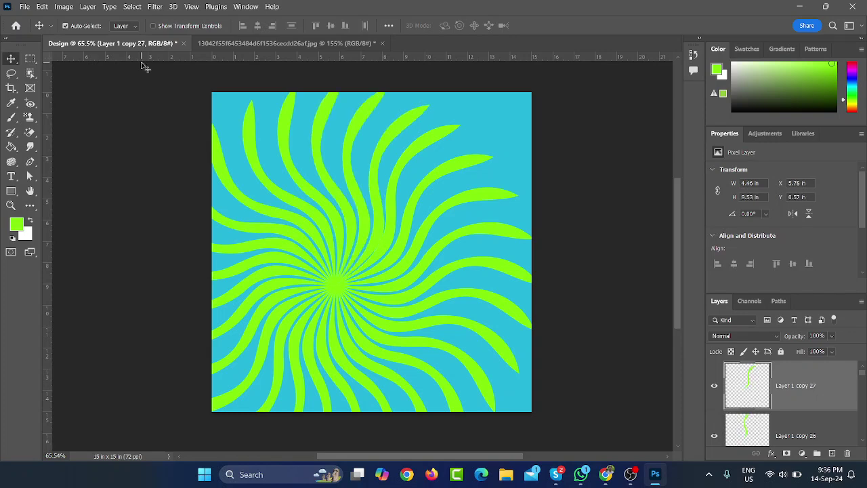
Marquee-select all the stroke layers and nudge the swirl slightly up and to the right.
scroll(174, 113, "down", 2)
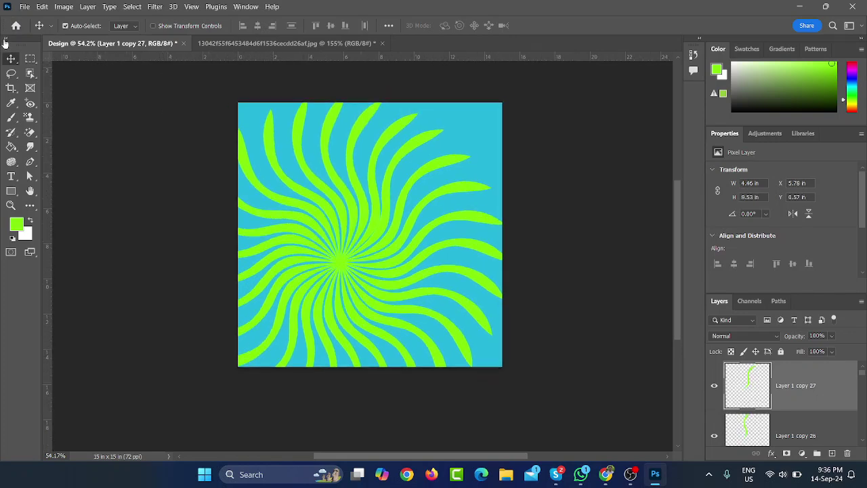
left_click_drag(559, 92, 169, 343)
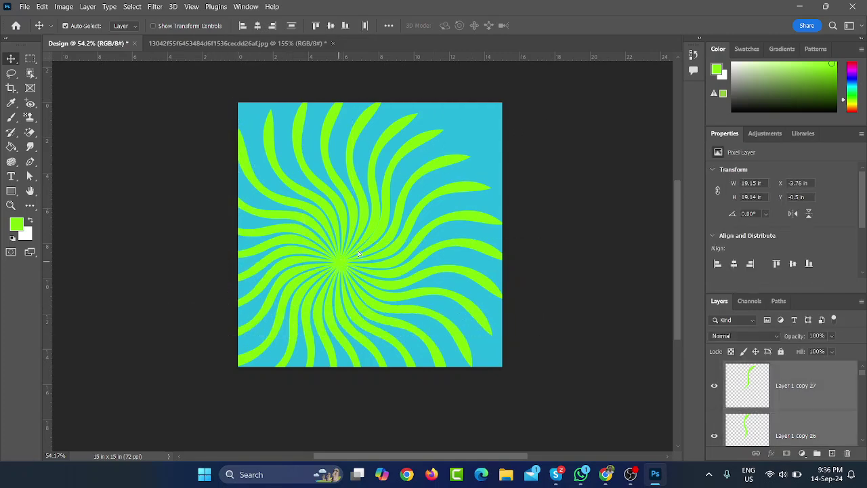
left_click_drag(358, 253, 363, 253)
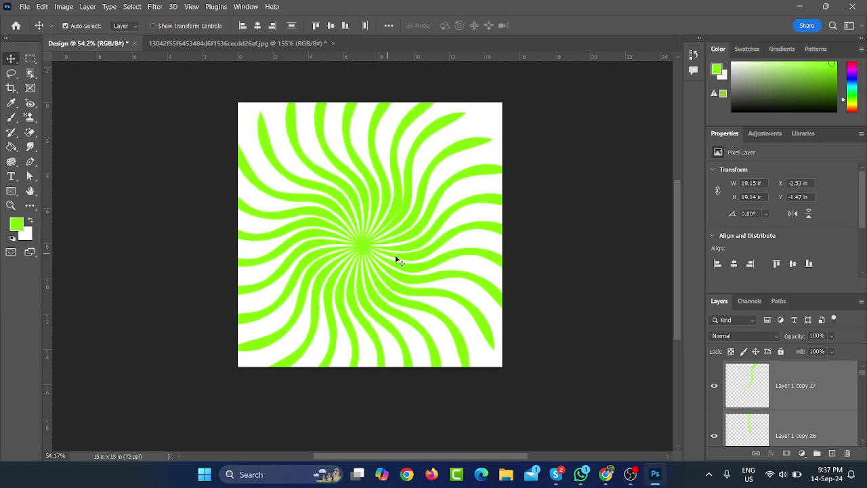
left_click(361, 259)
Pull the Layers panel out of the dock into a taller floating panel.
scroll(361, 275, "down", 1)
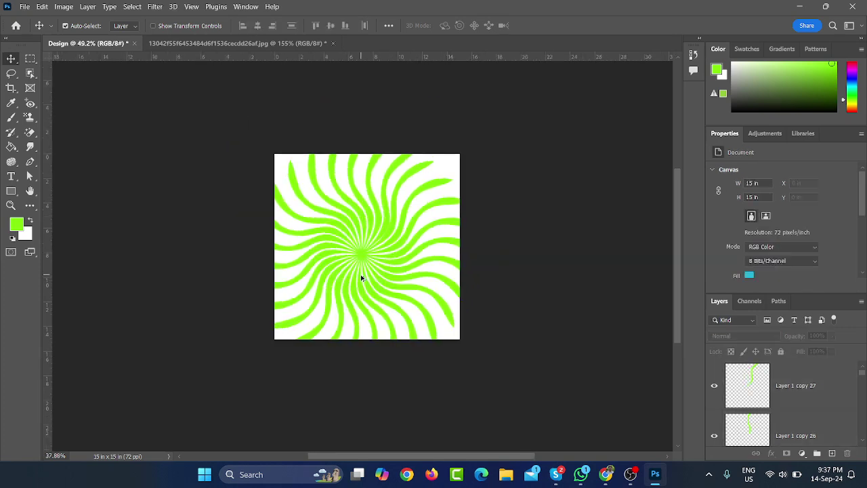
scroll(363, 278, "down", 2)
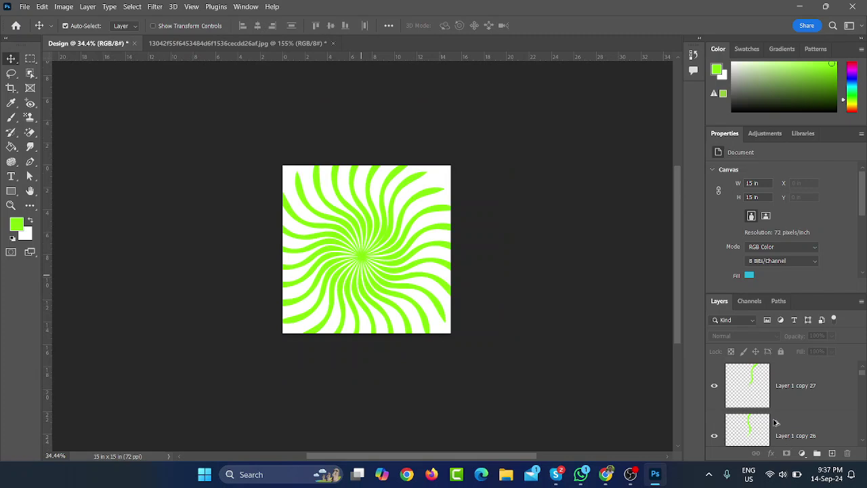
scroll(366, 248, "down", 1)
scroll(500, 285, "down", 3)
scroll(422, 194, "up", 1)
scroll(337, 183, "up", 2)
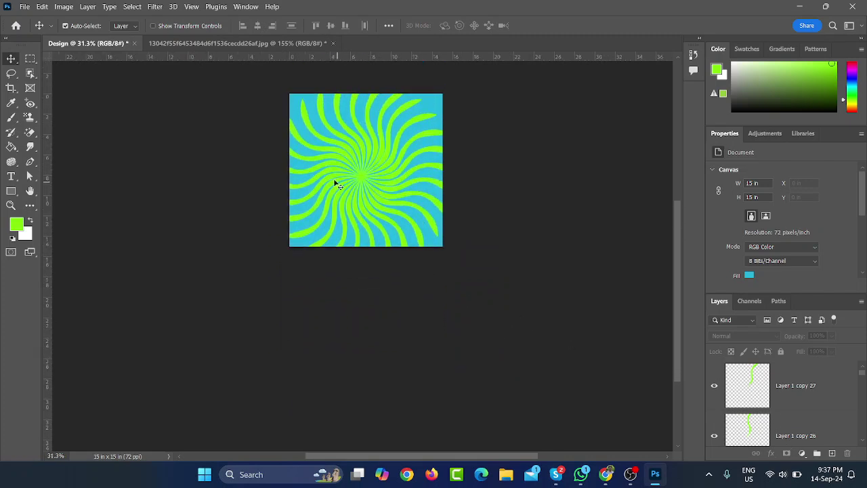
scroll(335, 183, "up", 2)
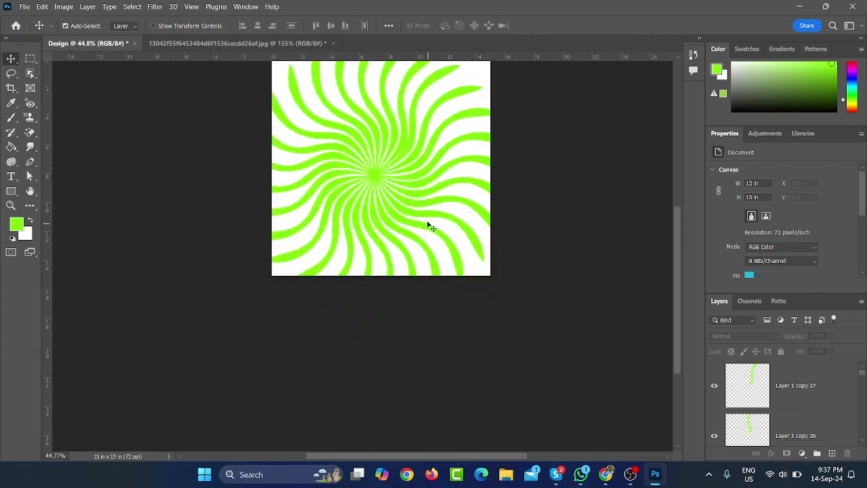
scroll(491, 227, "up", 2)
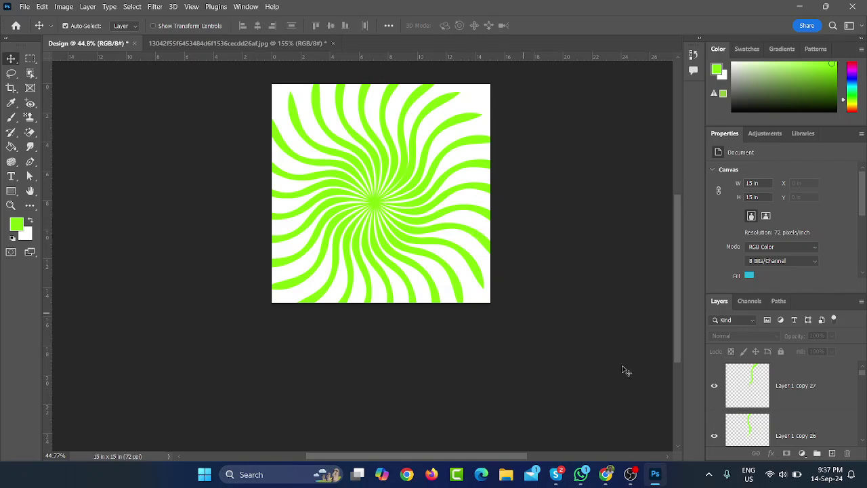
left_click_drag(720, 301, 671, 209)
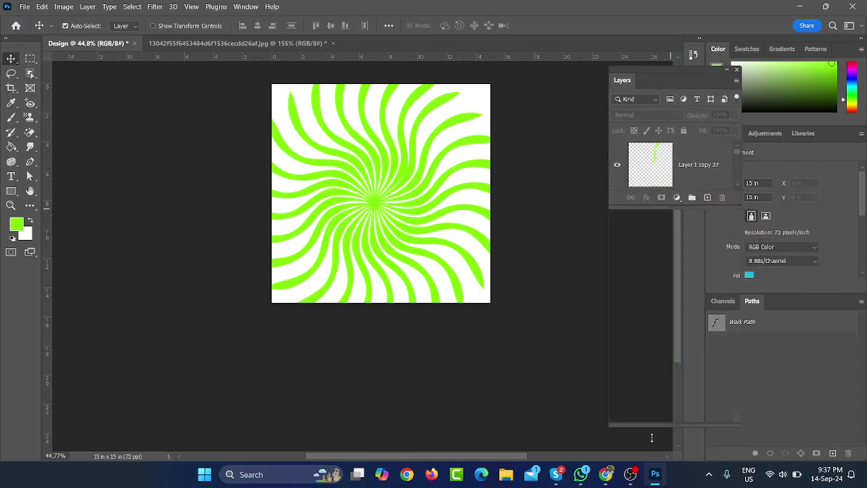
left_click_drag(669, 207, 667, 437)
scroll(660, 380, "down", 5)
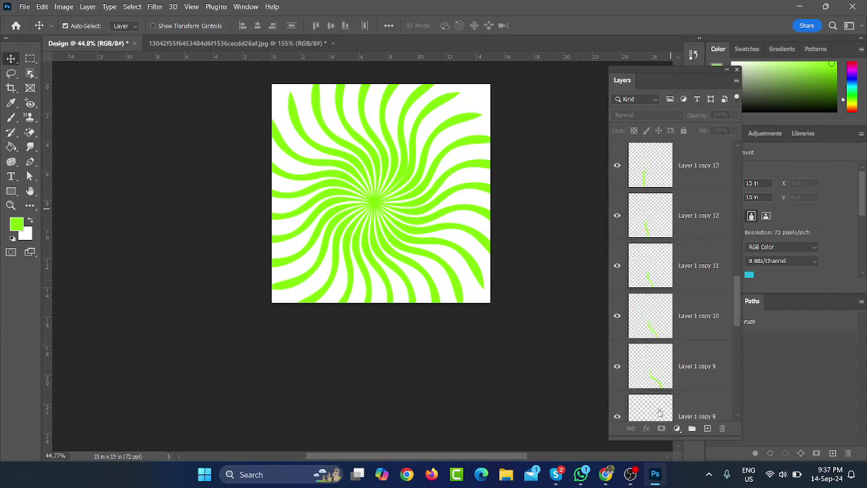
scroll(671, 359, "down", 5)
Select Layer 1 through Layer 1 copy 27 and delete them, confirming with Yes.
left_click(686, 337)
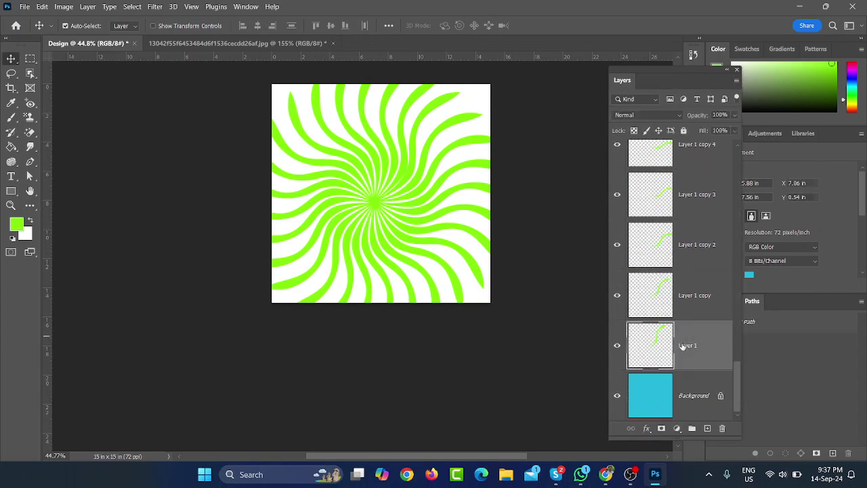
scroll(693, 329, "up", 5)
scroll(741, 281, "up", 10)
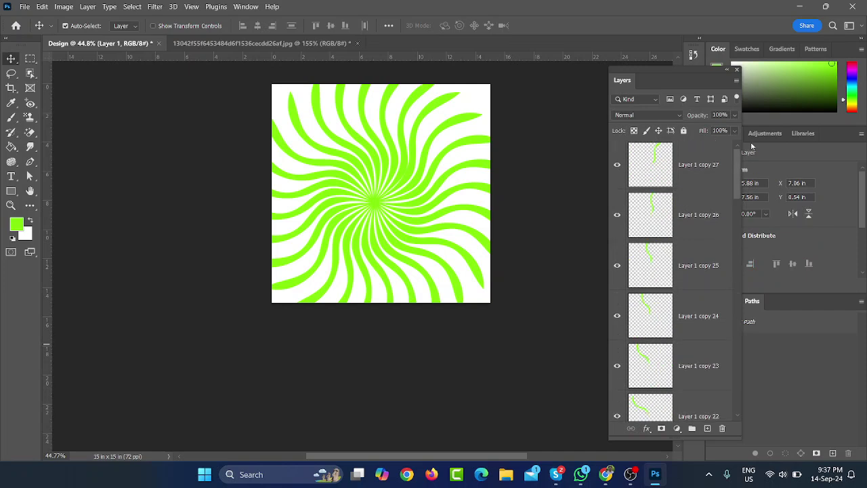
left_click(713, 152, "shift")
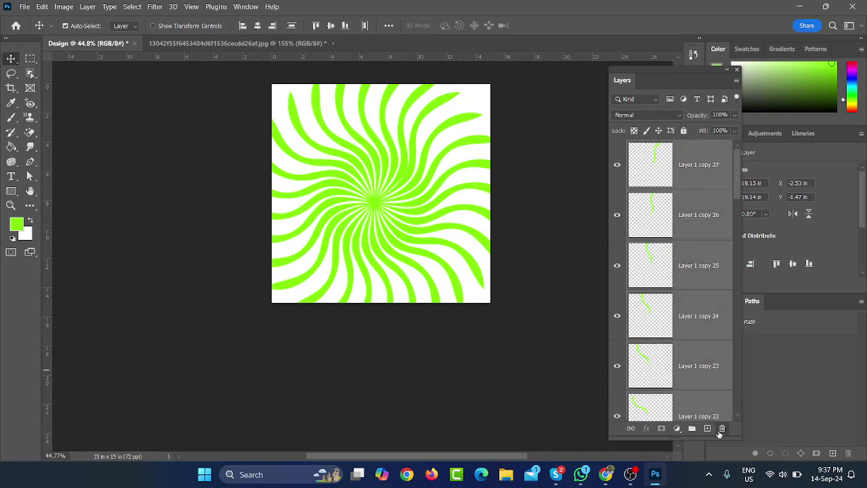
left_click(722, 429)
left_click(400, 190)
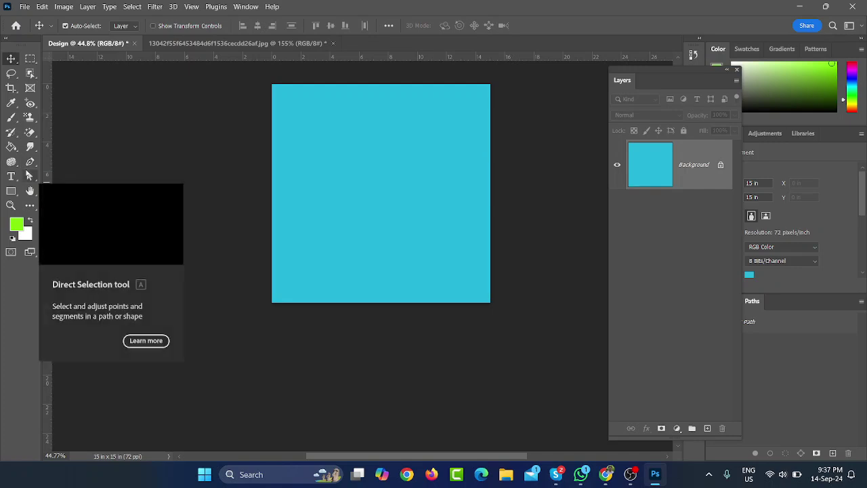
Minimize Photoshop, select IMG_8892.png on the desktop, then restore the Photoshop window.
left_click(791, 5)
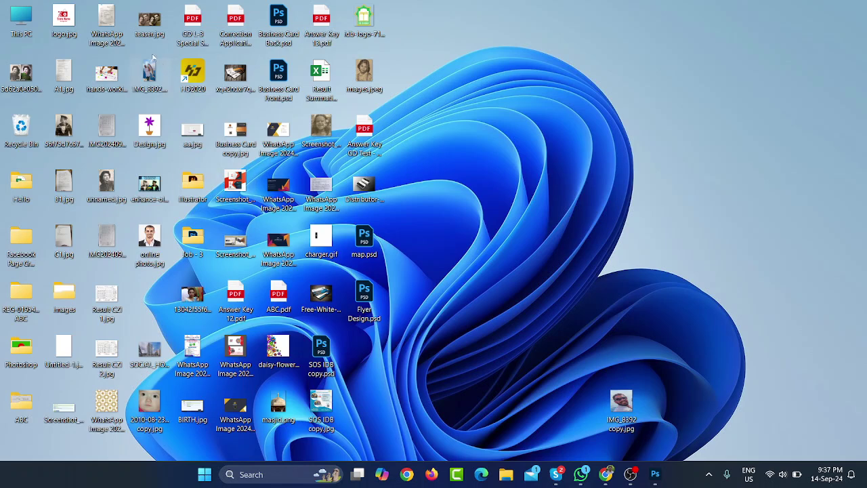
left_click(152, 75)
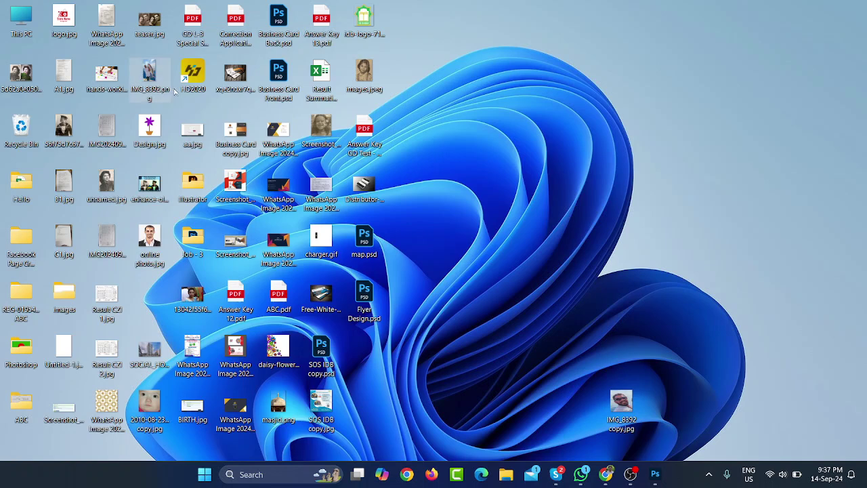
left_click(655, 475)
left_click(654, 474)
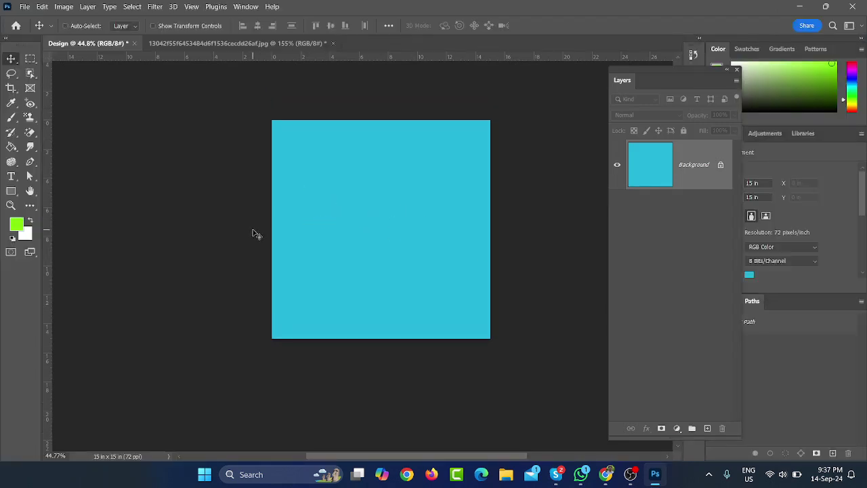
Fill the background with white and choose the Pen Tool in Path mode.
key("ctrl+BackSpace")
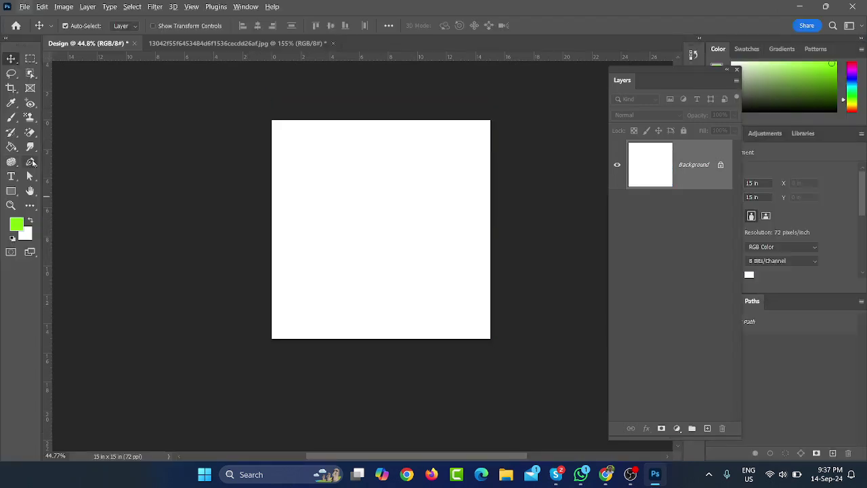
left_click(29, 161)
left_click(71, 162)
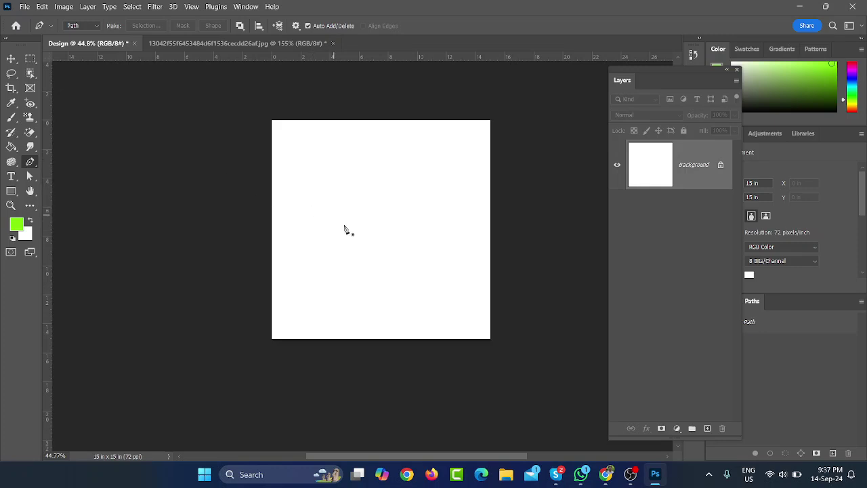
scroll(317, 243, "up", 2, "alt")
Draw a closed four-anchor tilted quadrilateral path by clicking four corners and returning to the first.
left_click(317, 238)
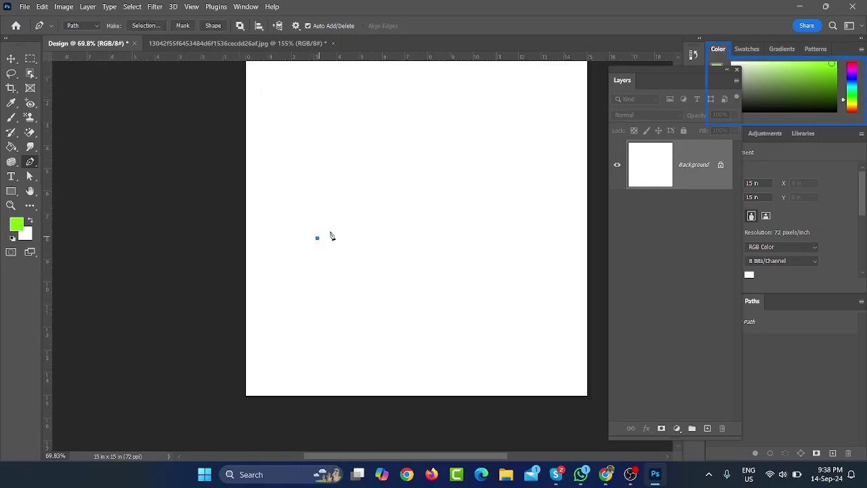
left_click(475, 134)
left_click(547, 222)
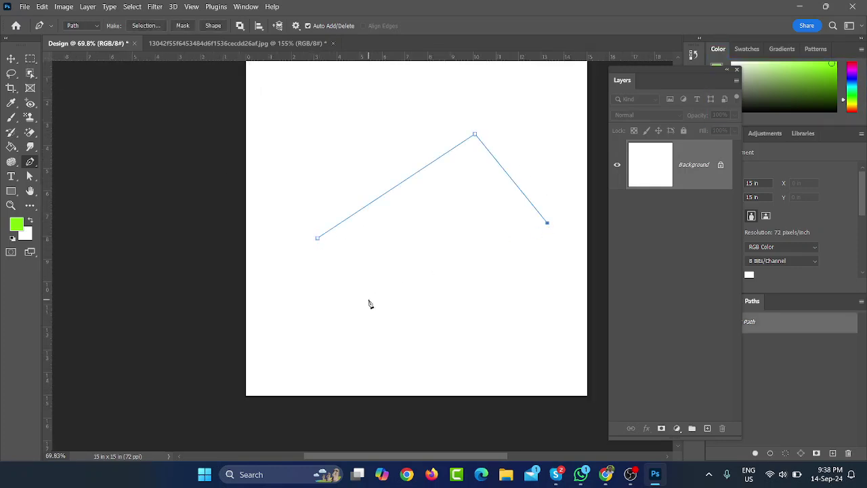
left_click(368, 299)
left_click(317, 238)
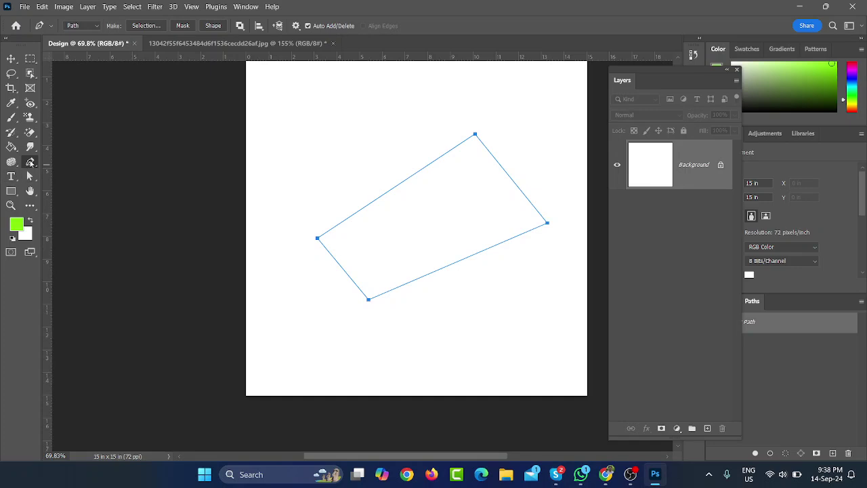
right_click(34, 164)
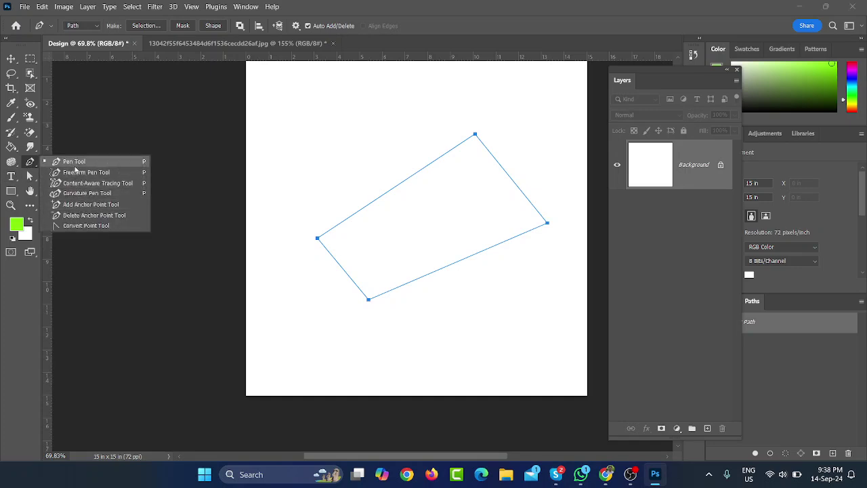
left_click(91, 204)
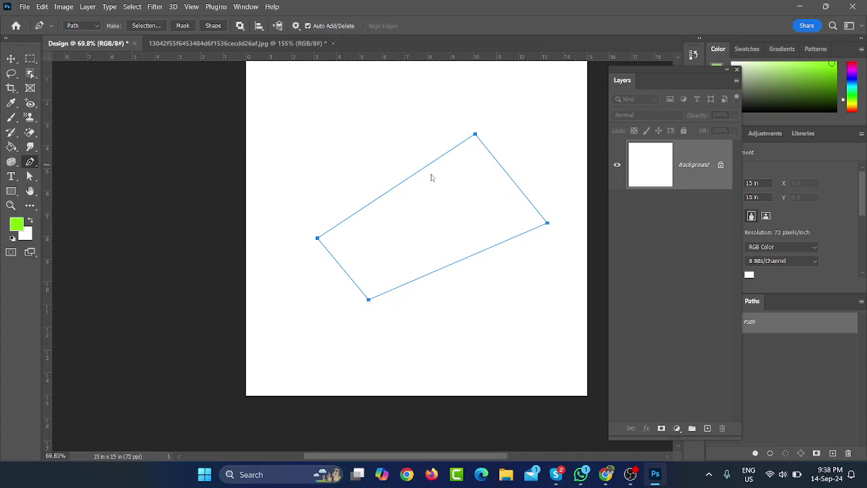
left_click(398, 186)
mouse_move(399, 186)
left_mouse_down()
mouse_move(372, 170)
mouse_move(364, 139)
mouse_move(420, 206)
mouse_move(361, 124)
left_mouse_up()
left_click(420, 121)
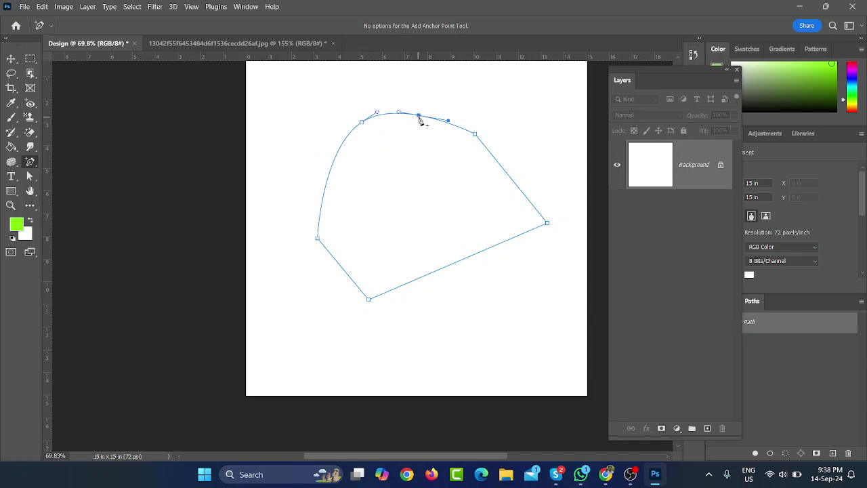
mouse_move(420, 119)
left_mouse_down()
mouse_move(410, 184)
mouse_move(404, 149)
mouse_move(441, 99)
mouse_move(341, 163)
mouse_move(346, 223)
mouse_move(324, 228)
left_mouse_up()
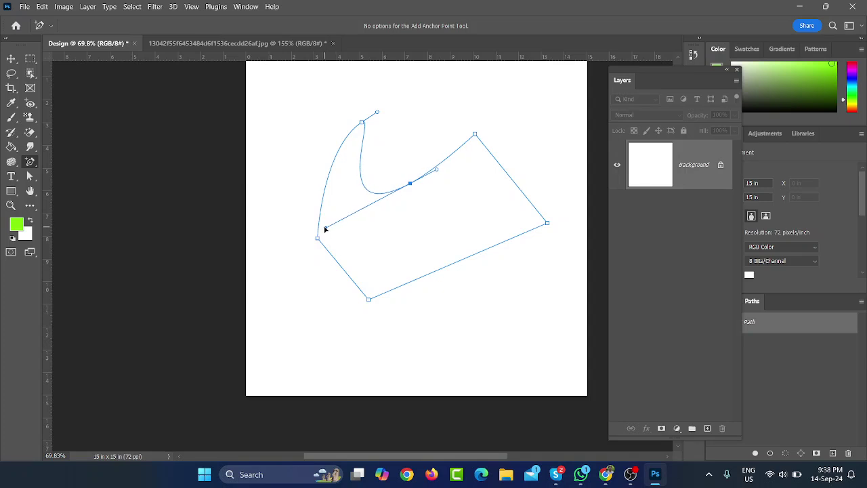
right_click(30, 164)
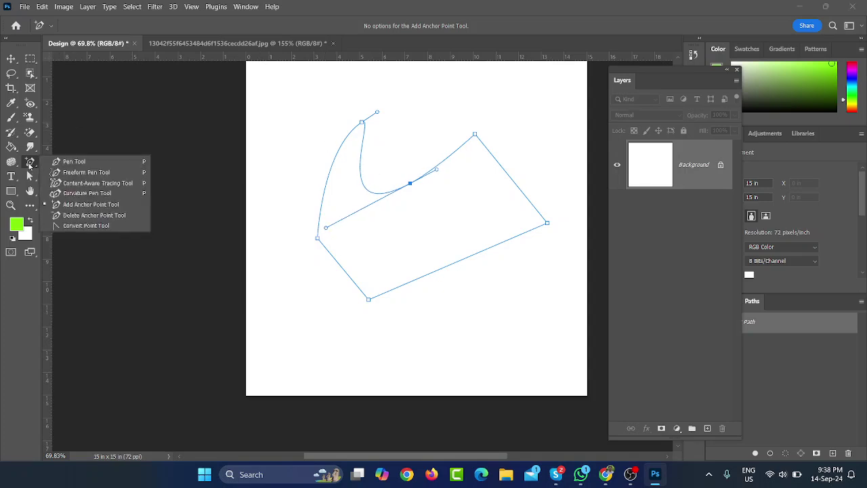
left_click(103, 216)
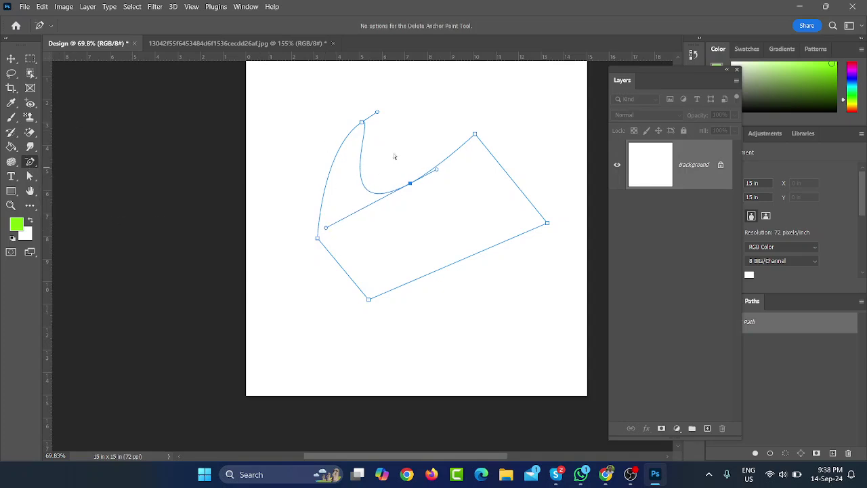
left_click(362, 123)
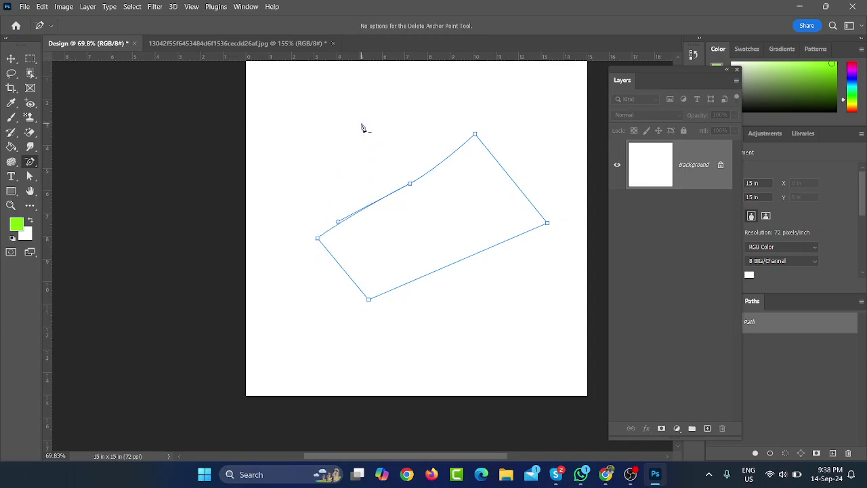
left_click(410, 184)
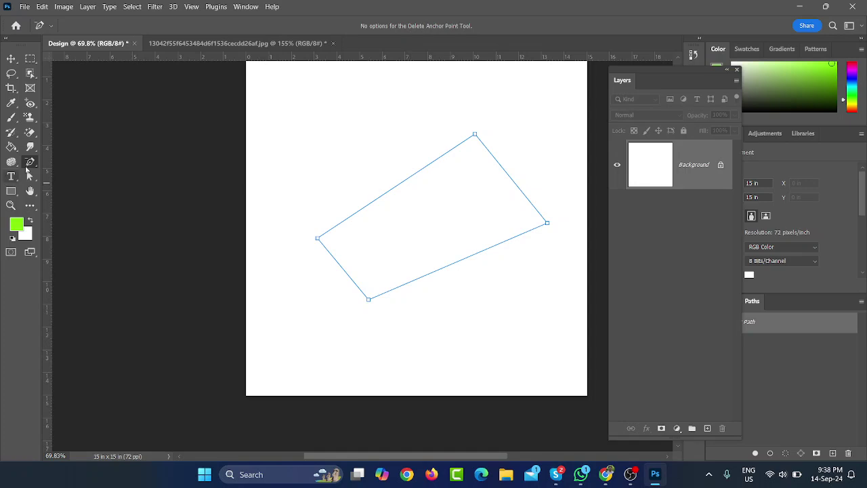
right_click(29, 162)
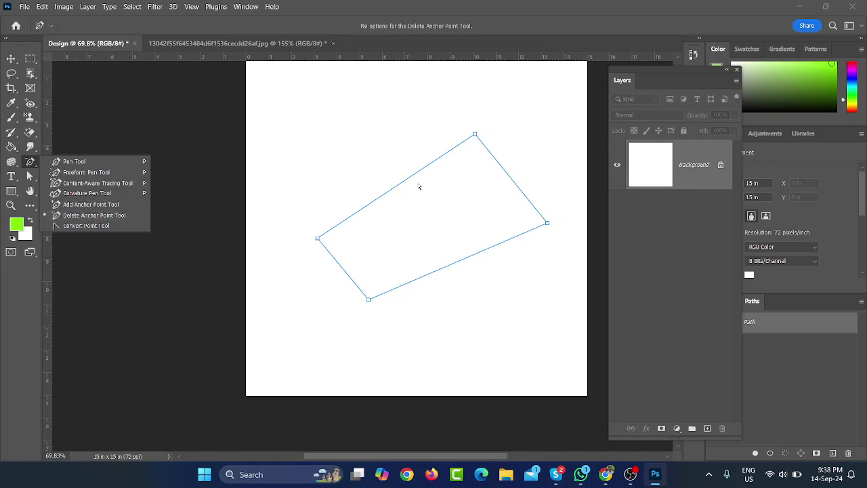
Delete the added top-edge anchor so the upper-left edge becomes a gentle curve between its corners.
left_click(11, 59)
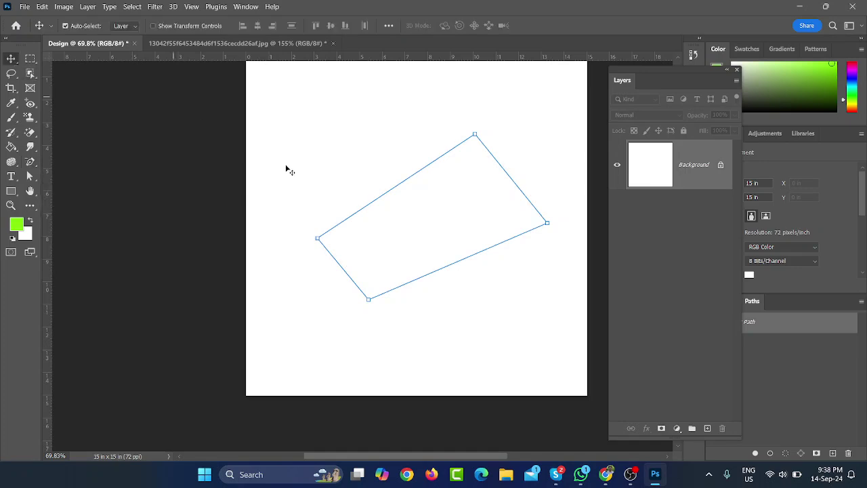
left_click(31, 162)
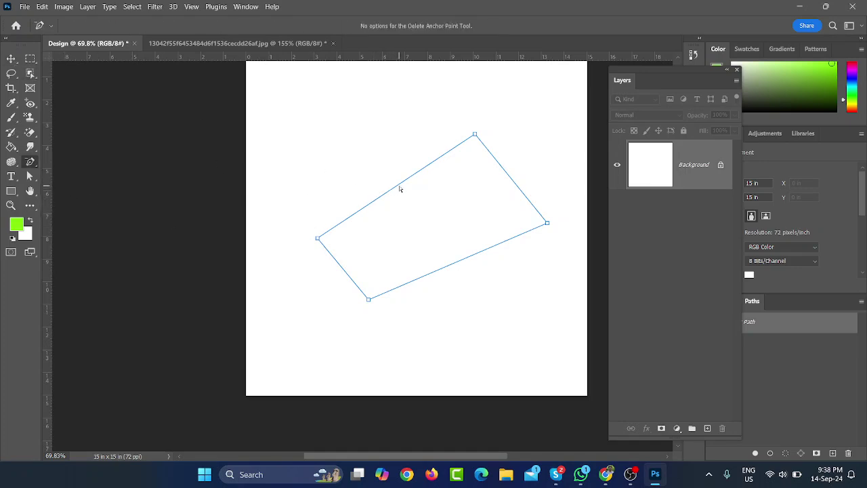
scroll(400, 189, "up", 2)
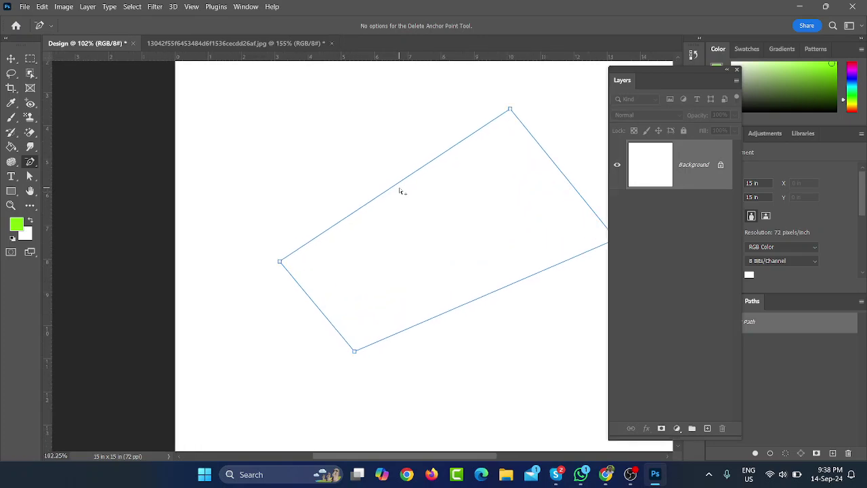
scroll(400, 190, "up", 1)
left_click(398, 184)
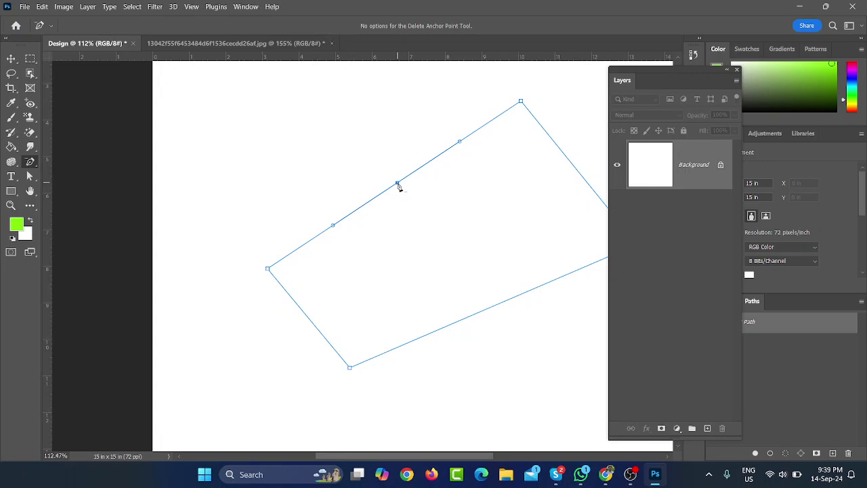
left_click(398, 185)
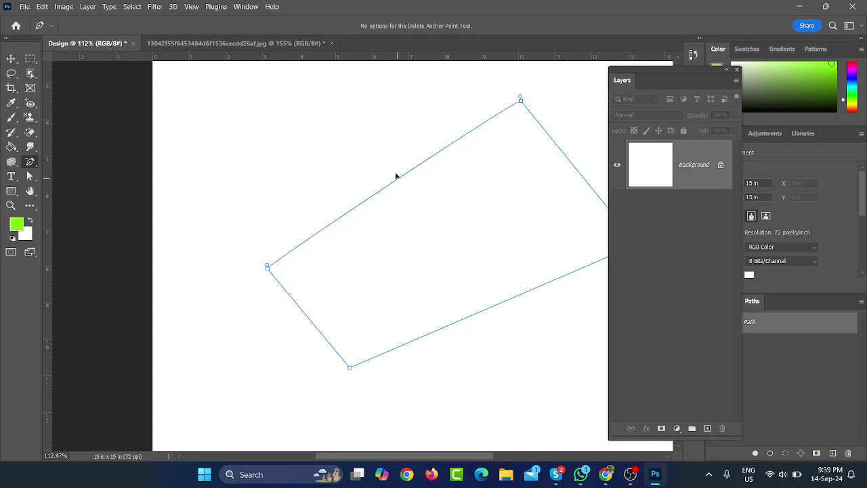
key("alt")
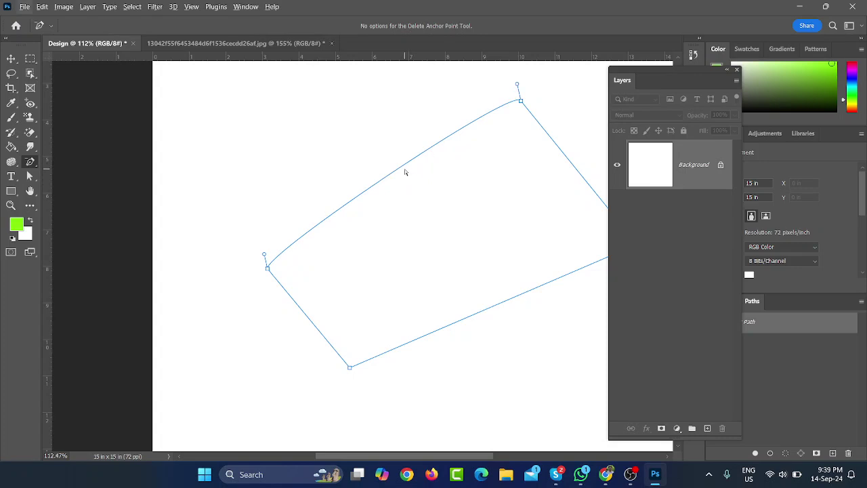
left_click(398, 169)
left_click(398, 170)
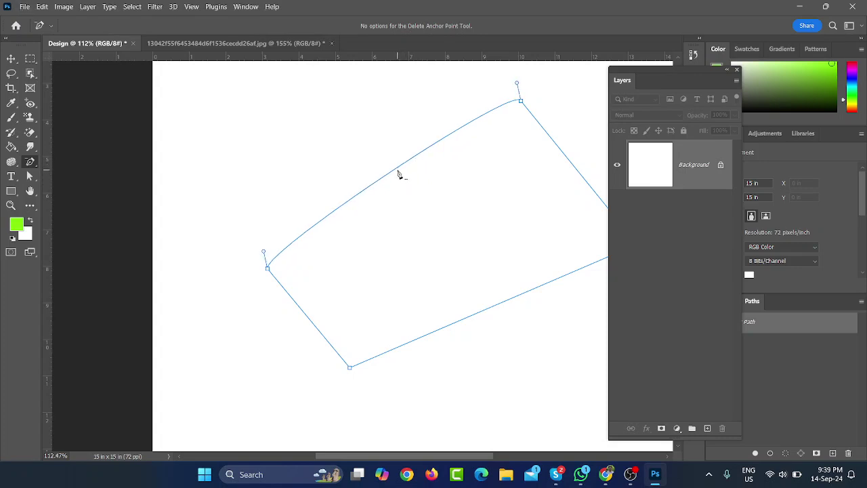
right_click(30, 163)
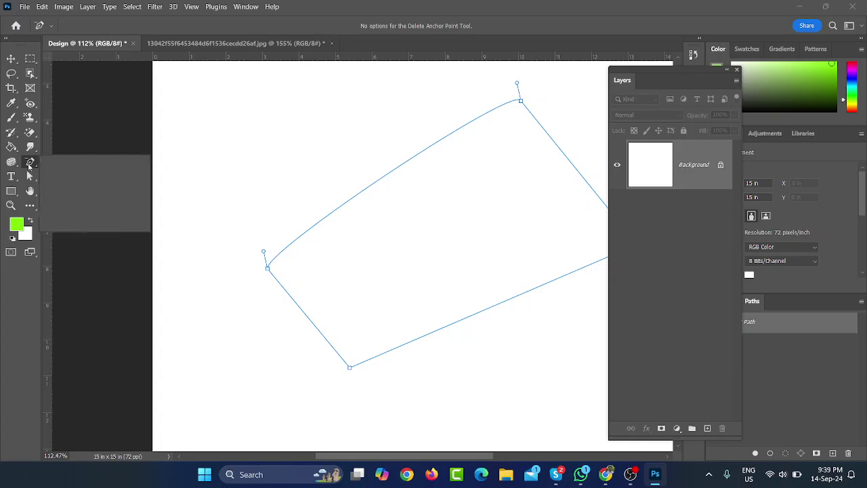
With the Convert Point Tool, pull handles from the left, top and lower-left anchors to curve the path.
left_click(86, 226)
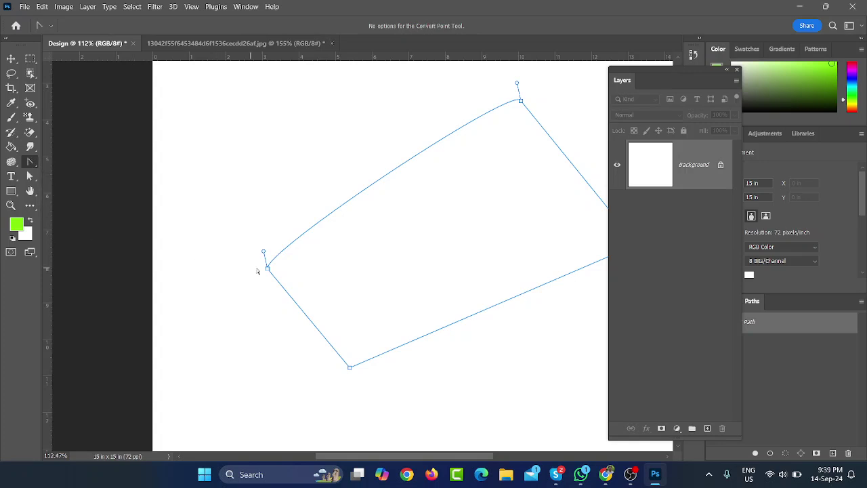
right_click(31, 166)
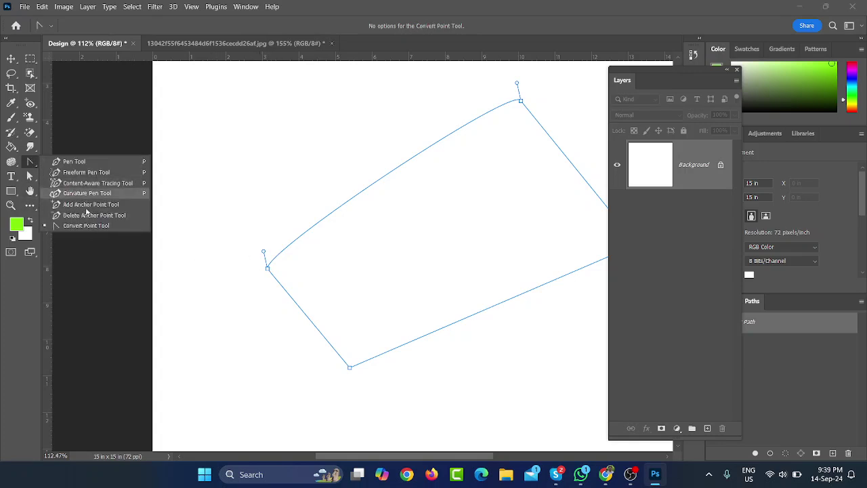
left_click(87, 227)
left_click_drag(268, 269, 402, 308)
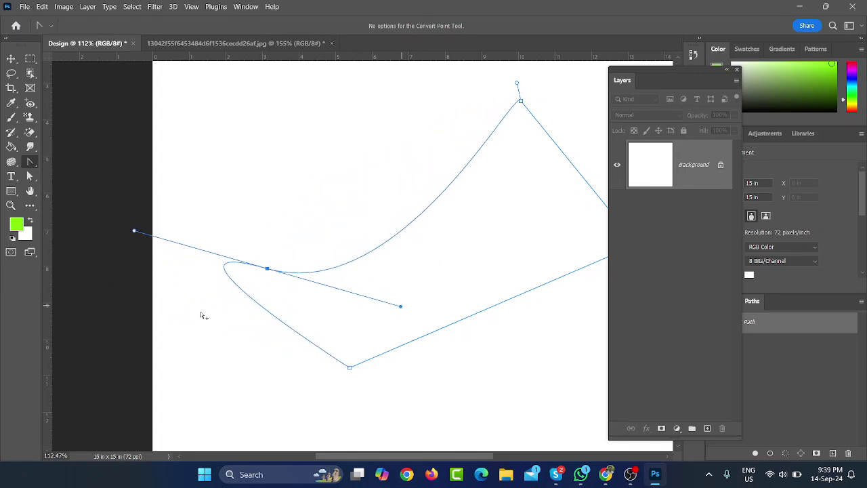
scroll(201, 312, "down", 1, "alt")
mouse_move(491, 103)
left_mouse_down()
mouse_move(577, 67)
mouse_move(535, 264)
left_mouse_up()
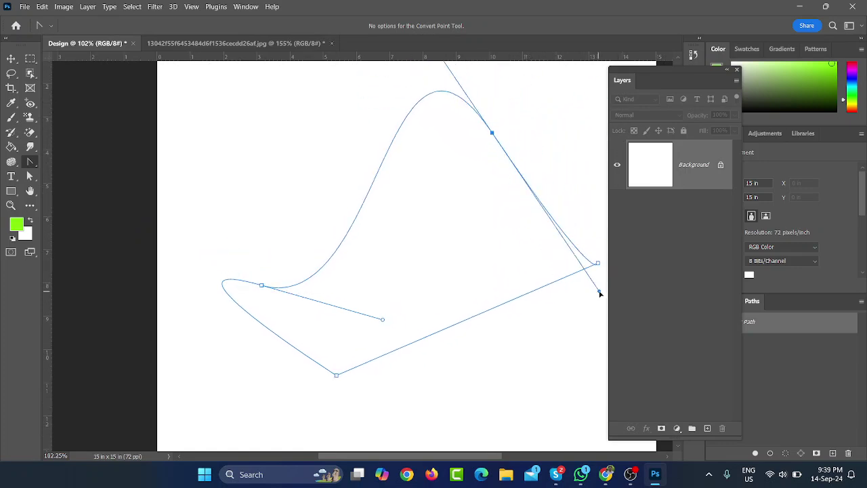
left_click_drag(535, 264, 510, 275)
scroll(461, 255, "up", 2)
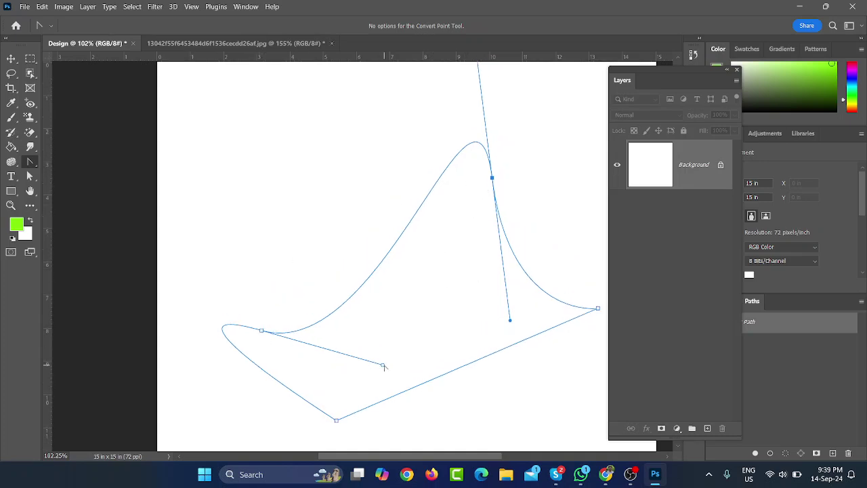
mouse_move(381, 366)
left_mouse_down()
mouse_move(346, 246)
mouse_move(283, 198)
left_mouse_up()
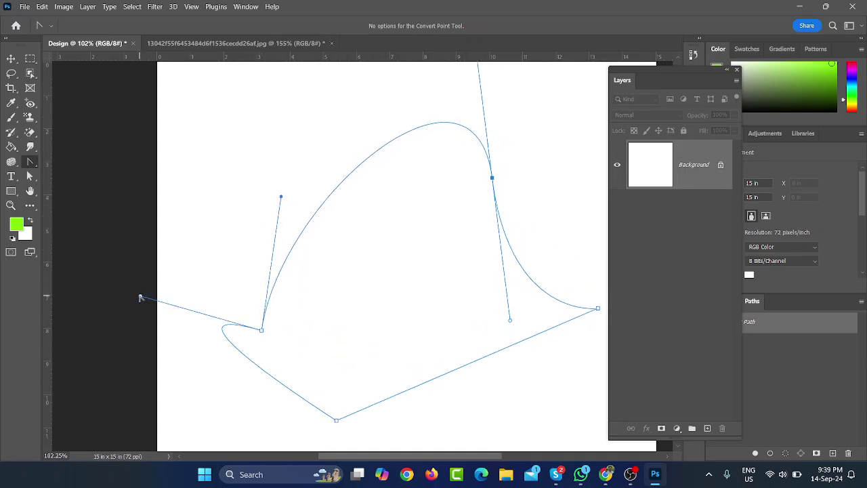
mouse_move(140, 297)
left_mouse_down()
mouse_move(389, 362)
mouse_move(449, 270)
left_mouse_up()
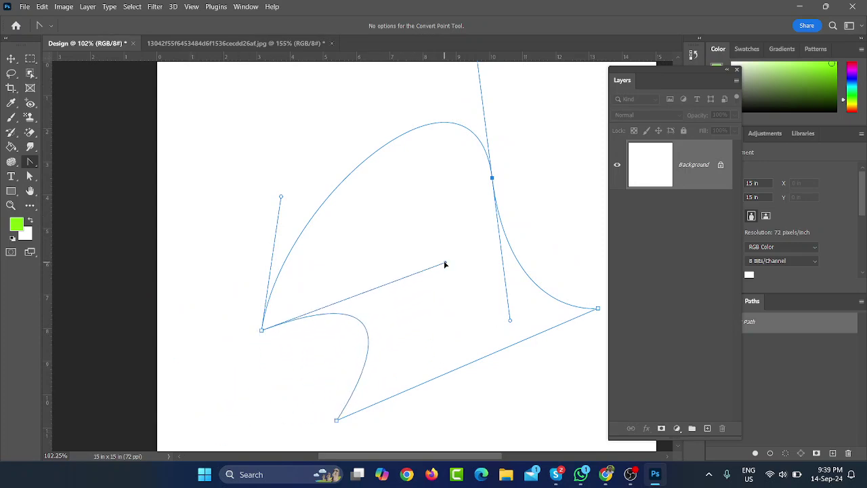
left_click_drag(282, 197, 93, 220)
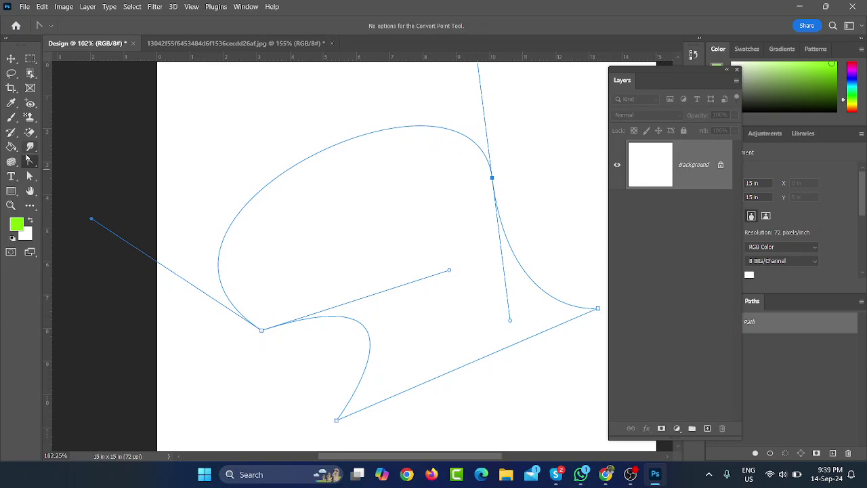
Add an anchor on the upper curve, drag its handle, then delete that anchor again.
right_click(30, 163)
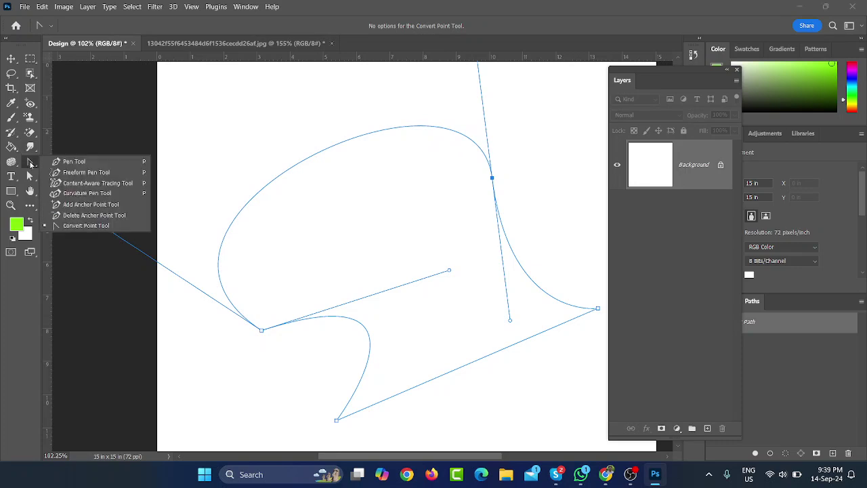
left_click(97, 206)
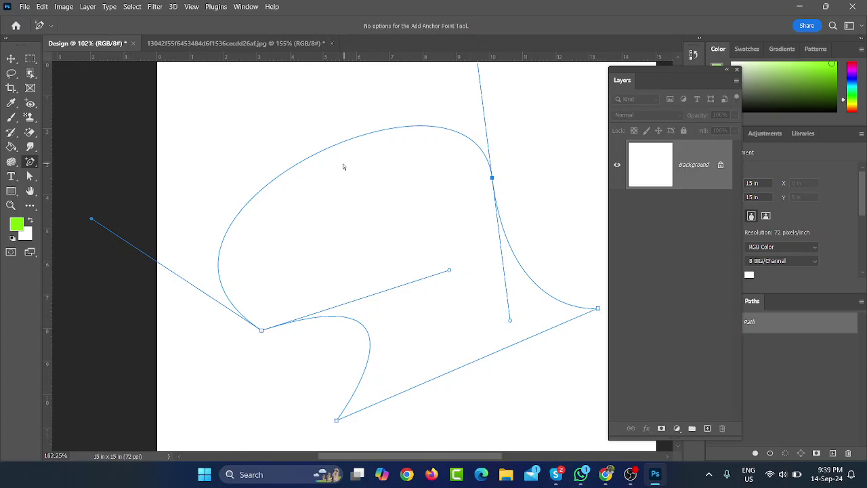
left_click(311, 159)
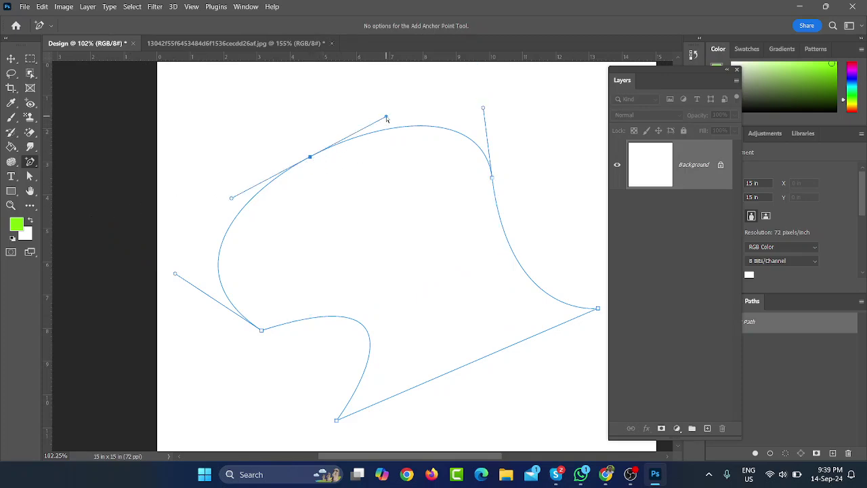
mouse_move(387, 119)
left_mouse_down()
mouse_move(396, 174)
mouse_move(383, 243)
left_mouse_up()
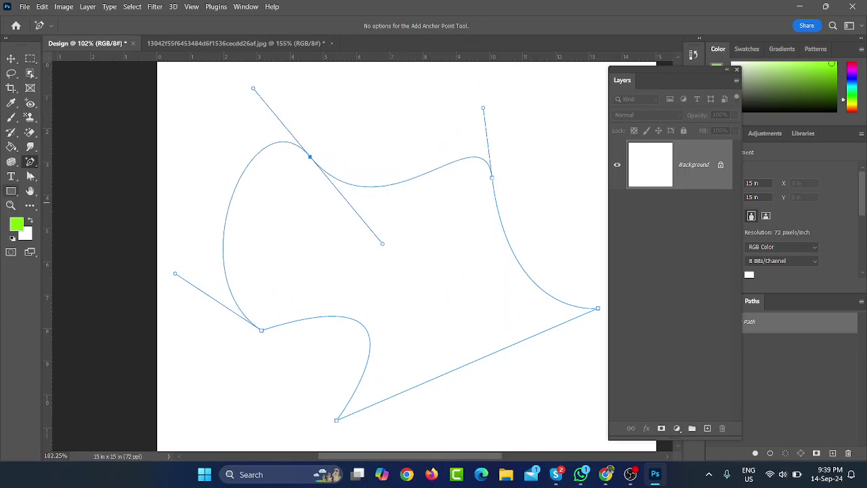
right_click(31, 162)
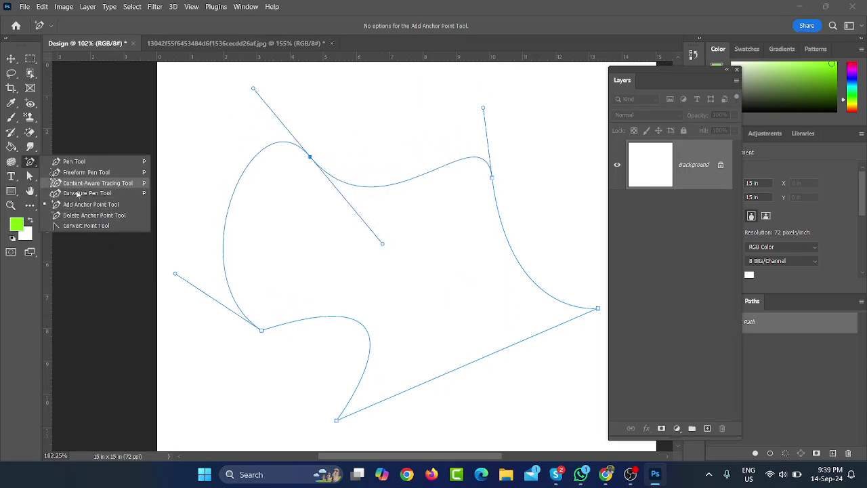
left_click(75, 215)
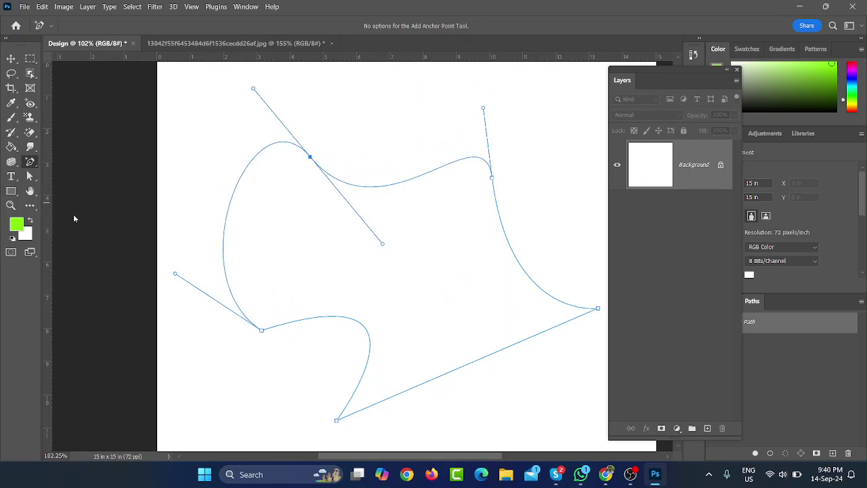
left_click(310, 159)
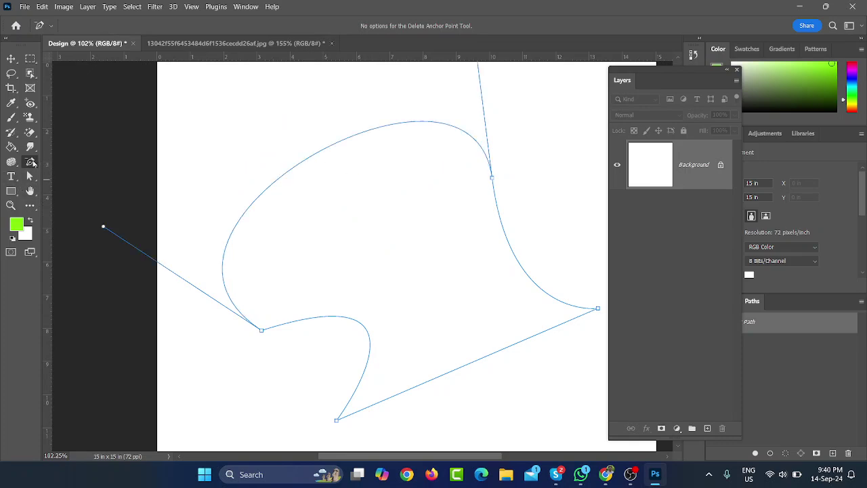
Convert the lower-left corner anchor into a smooth point with level horizontal handles.
right_click(33, 164)
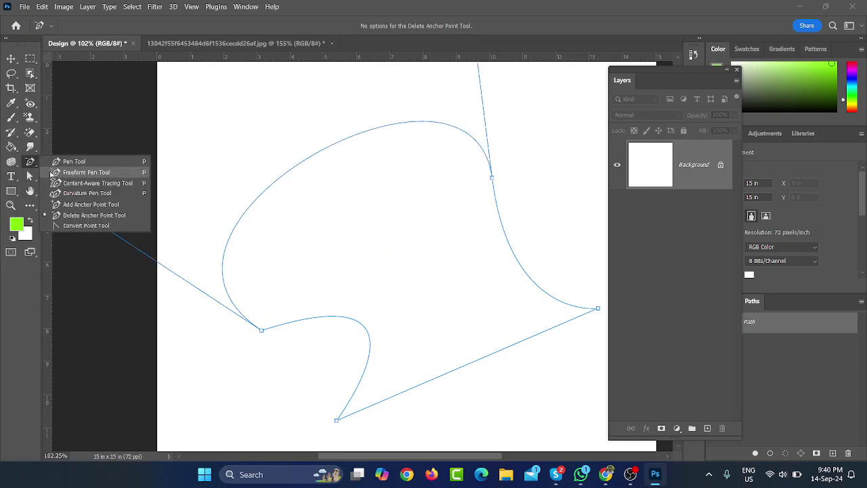
left_click(97, 225)
left_click_drag(262, 330, 183, 200)
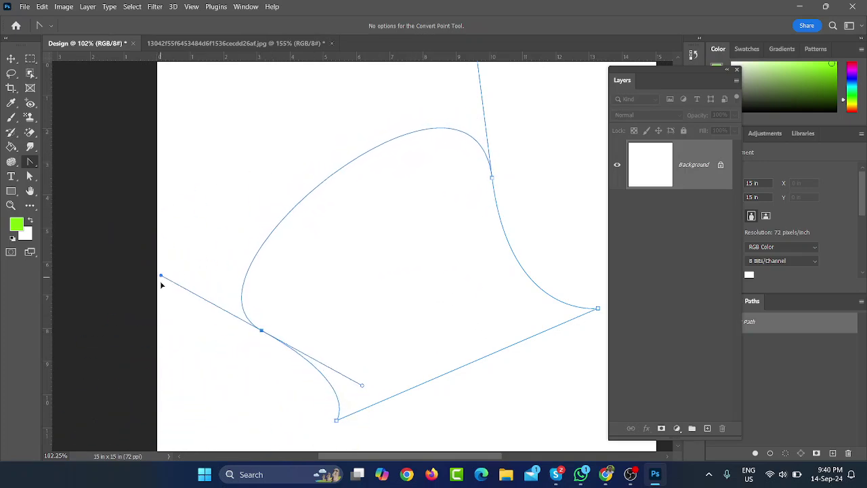
left_click_drag(172, 213, 160, 326)
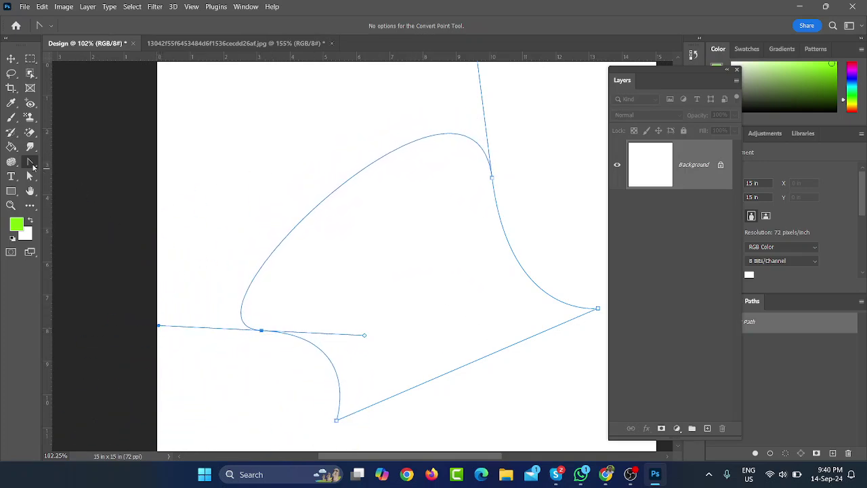
right_click(32, 166)
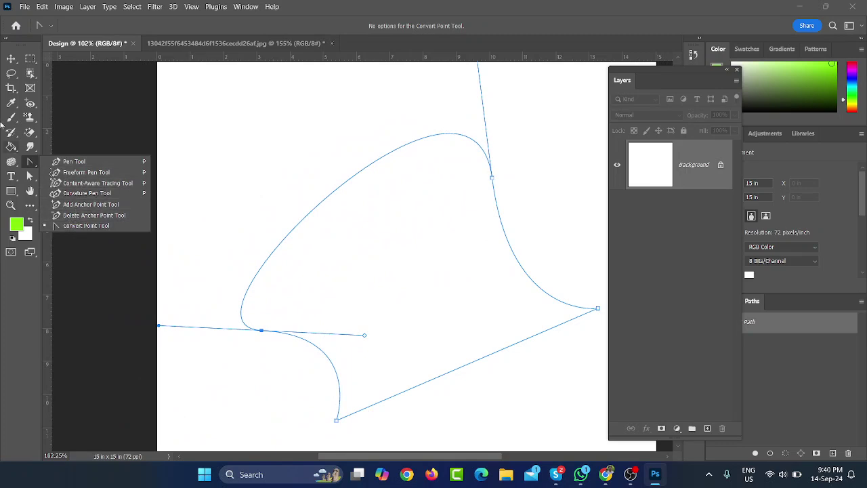
left_click(11, 59)
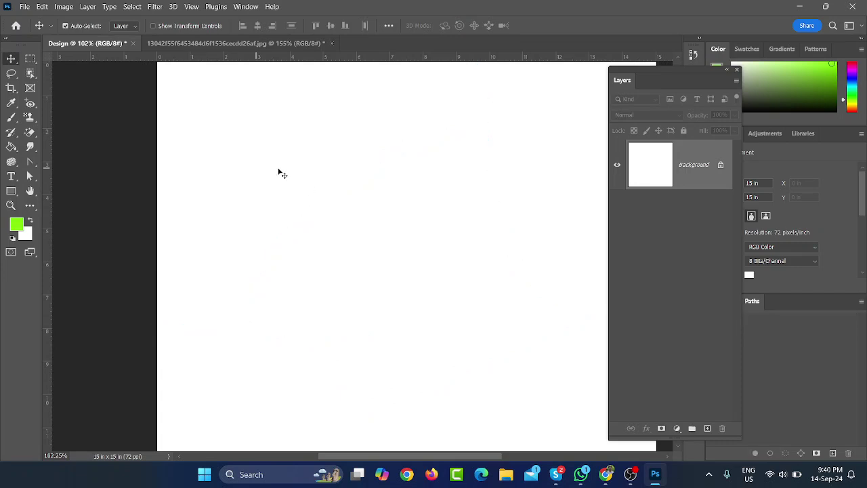
With the Freeform Pen, discard a trial blob outline, then trace a jagged flame-shaped path freehand.
left_click(30, 162)
right_click(30, 162)
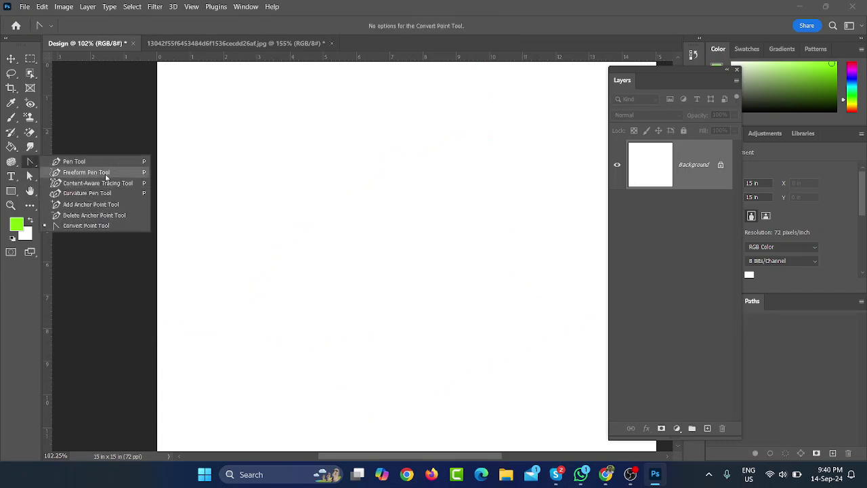
left_click(248, 291)
key("p")
mouse_move(250, 291)
left_mouse_down()
mouse_move(250, 337)
mouse_move(332, 241)
mouse_move(374, 252)
mouse_move(518, 159)
mouse_move(552, 286)
mouse_move(585, 343)
mouse_move(283, 383)
mouse_move(264, 363)
left_mouse_up()
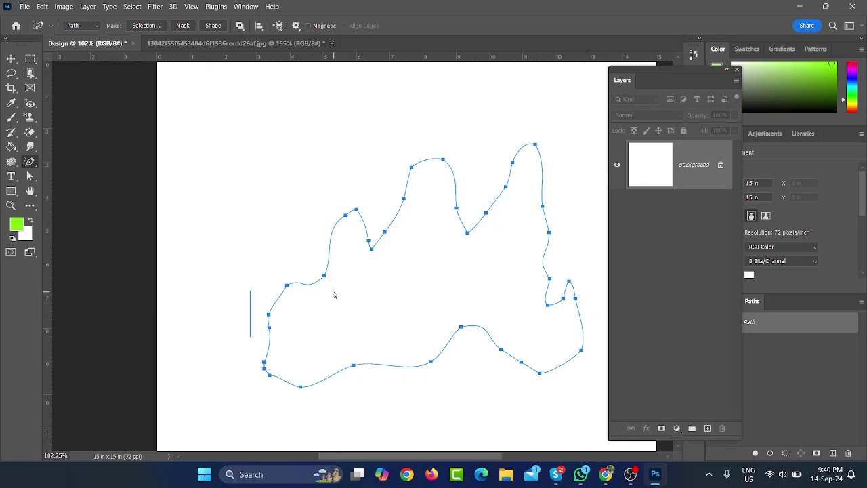
key("ctrl+Return")
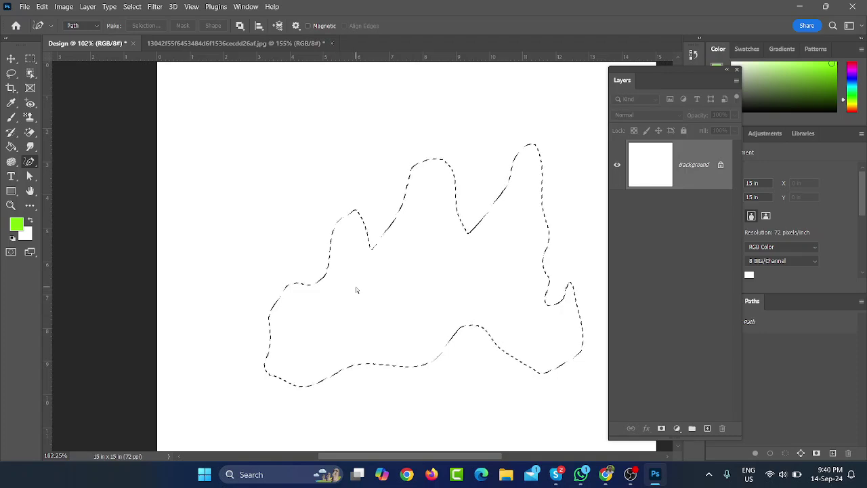
key("ctrl+d")
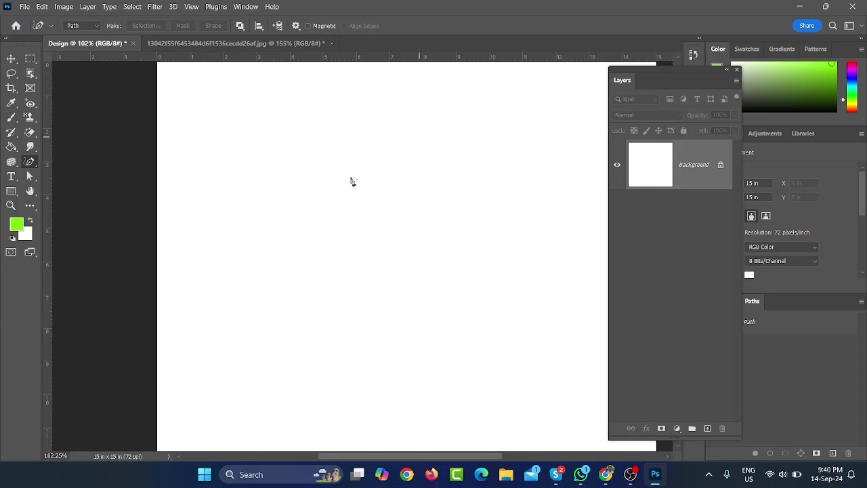
mouse_move(293, 349)
left_mouse_down()
mouse_move(304, 246)
mouse_move(345, 233)
mouse_move(375, 153)
mouse_move(396, 290)
mouse_move(416, 165)
mouse_move(447, 170)
mouse_move(463, 300)
mouse_move(507, 183)
mouse_move(542, 221)
mouse_move(573, 211)
mouse_move(589, 304)
mouse_move(541, 360)
mouse_move(357, 360)
mouse_move(293, 348)
left_mouse_up()
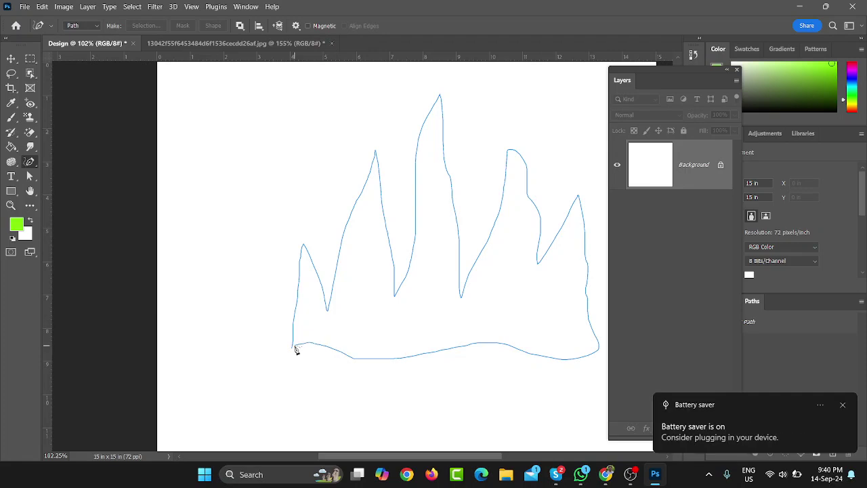
left_click(842, 405)
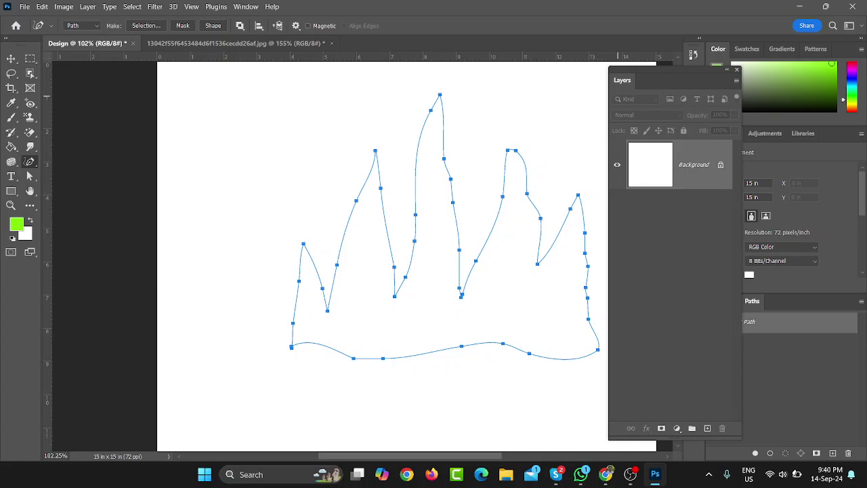
Load the flame Work Path from the Paths panel as a selection, moving the Layers panel aside.
left_click(750, 354)
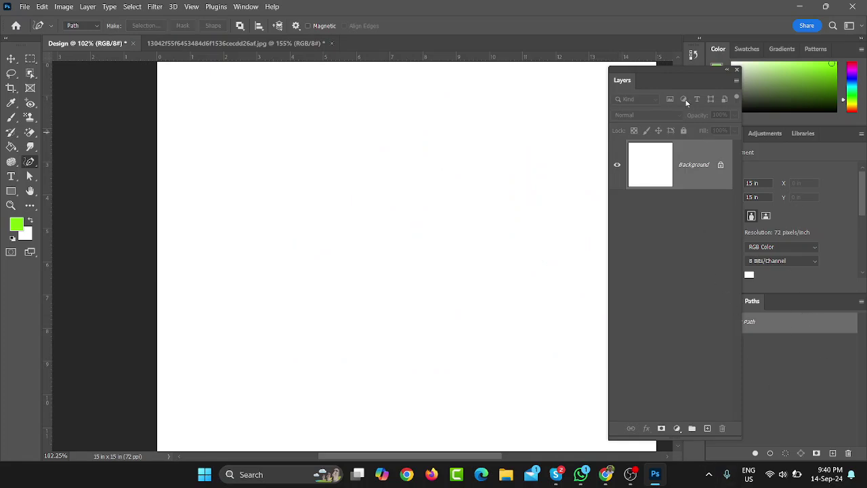
left_click_drag(677, 73, 621, 85)
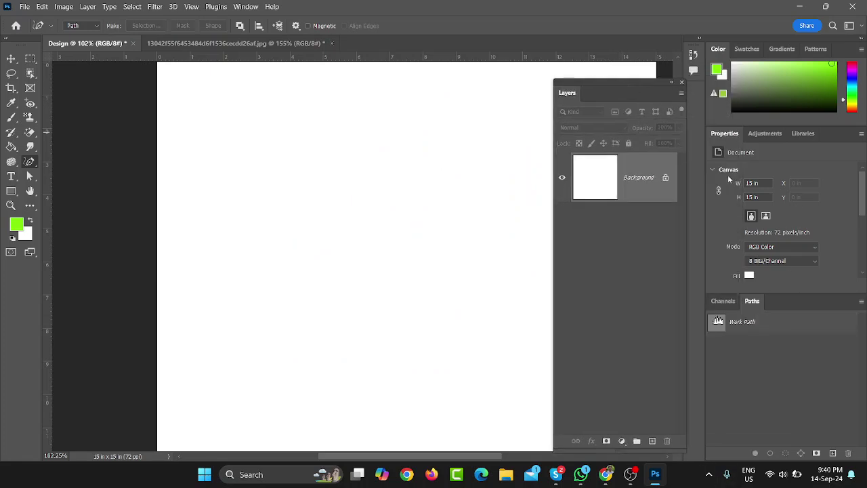
left_click(719, 327)
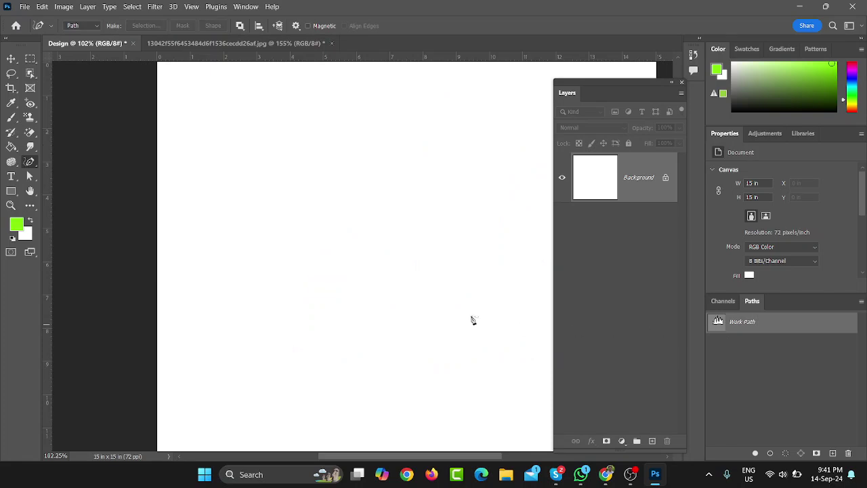
key("ctrl+Return")
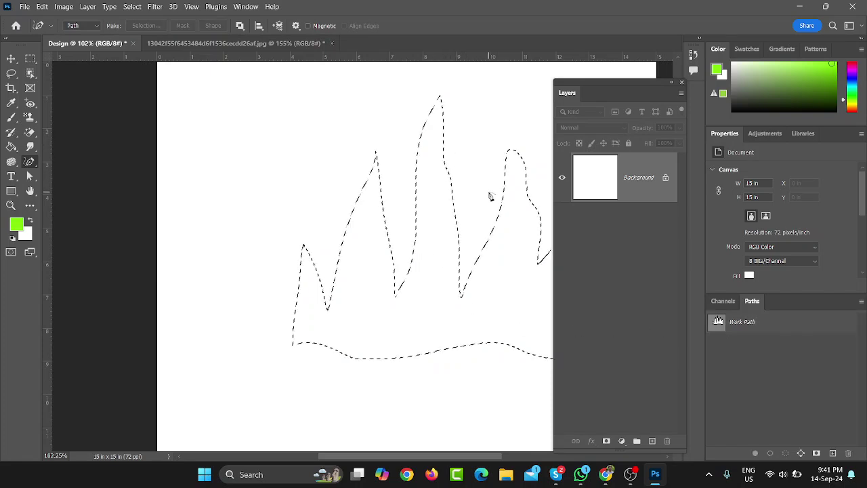
key("ctrl+d")
left_click(718, 324)
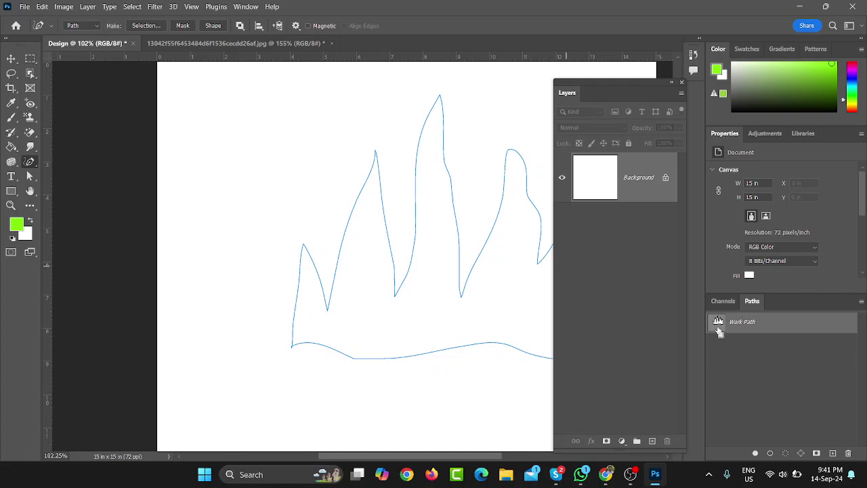
left_click(719, 325, "ctrl")
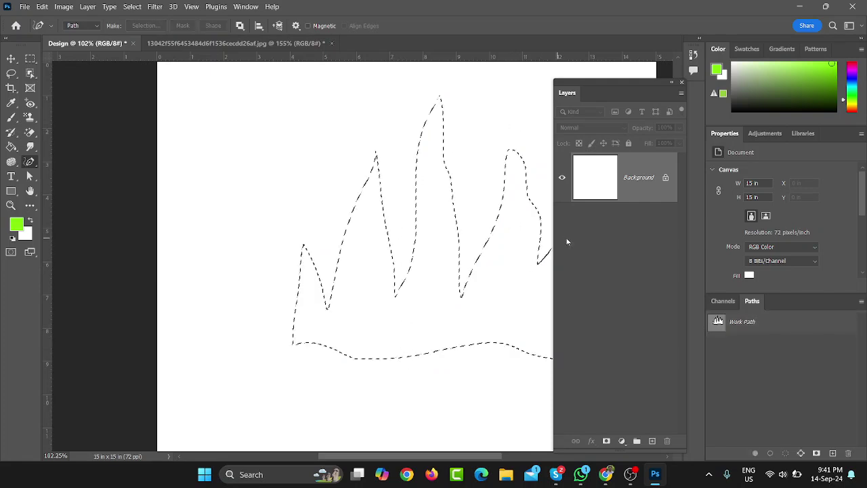
left_click_drag(616, 88, 682, 84)
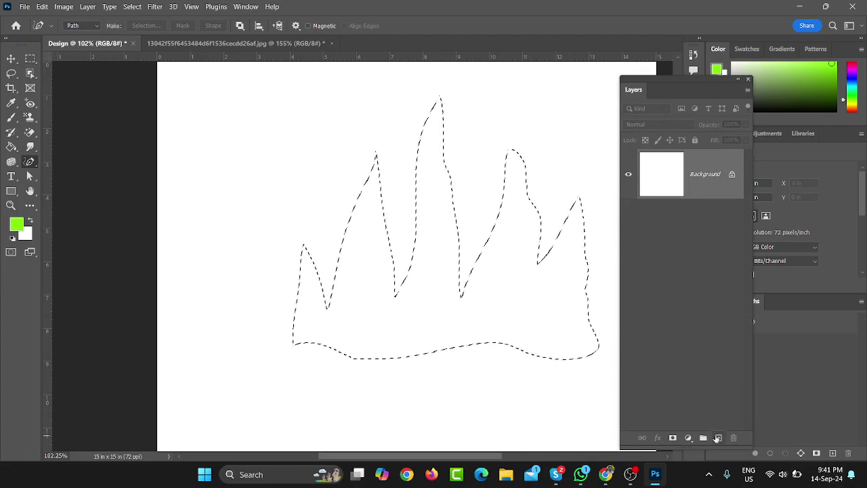
Fill the flame selection green on a new layer, then pick orange as the background colour.
left_click(719, 439)
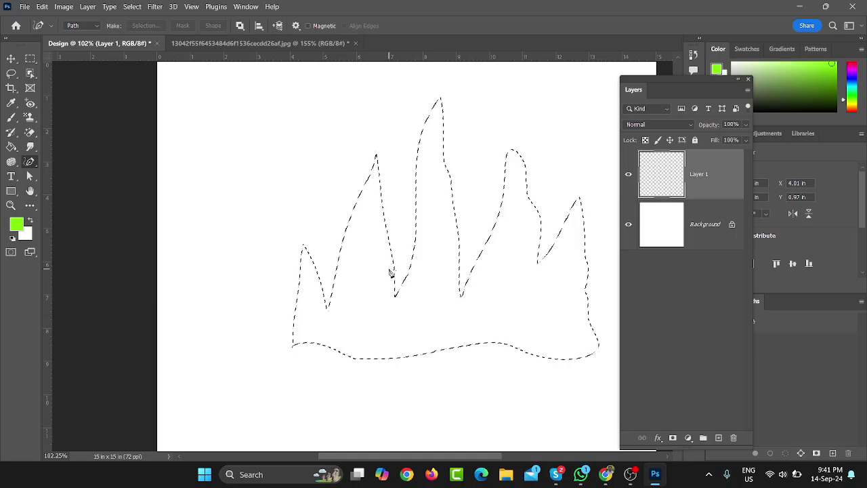
key("alt+BackSpace")
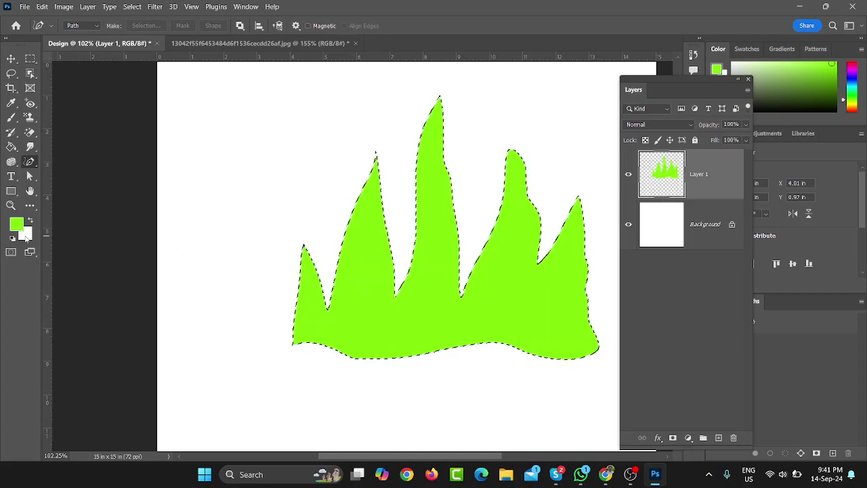
left_click(25, 235)
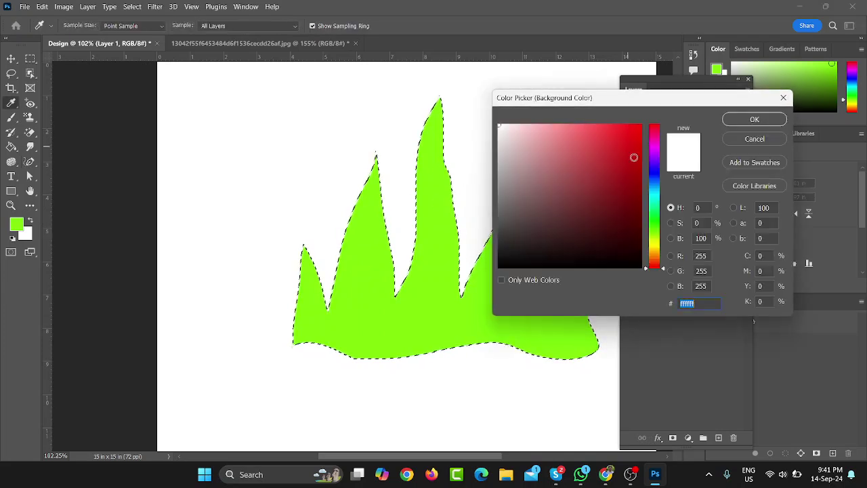
left_click(655, 256)
left_click_drag(622, 175, 638, 135)
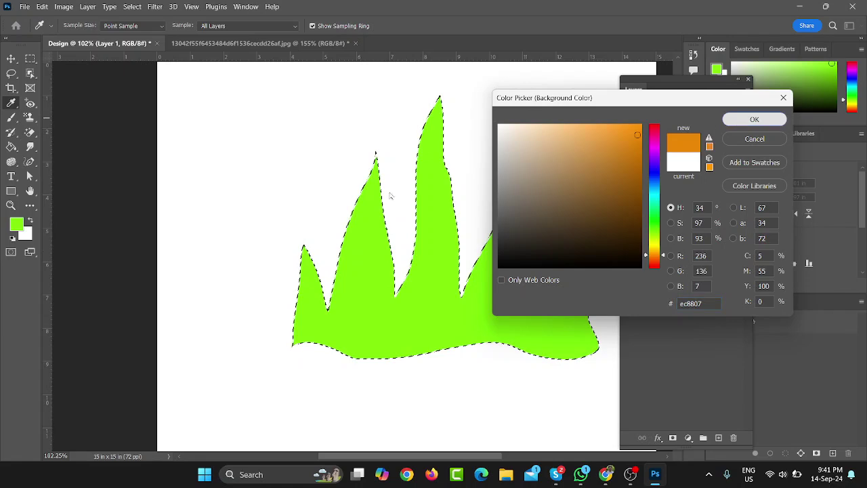
key("Escape")
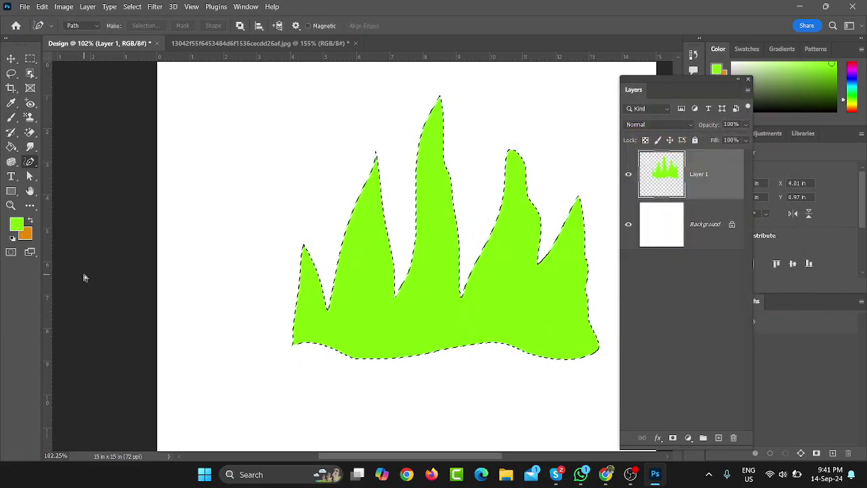
Refill the flame with orange, deselect, then delete Layer 1.
key("ctrl+BackSpace")
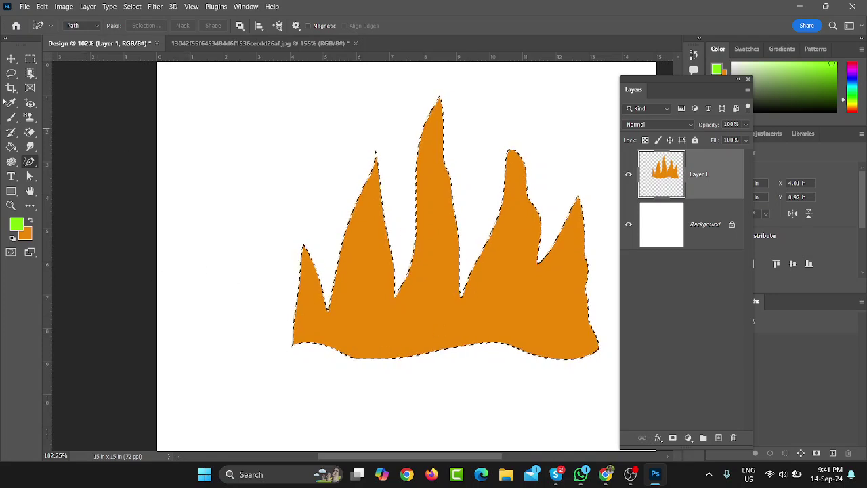
key("ctrl+d")
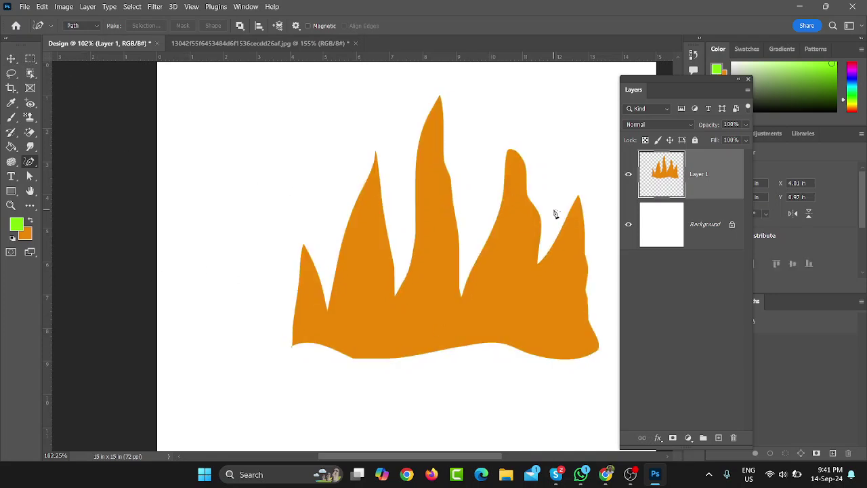
left_click(11, 60)
left_click_drag(718, 166, 734, 439)
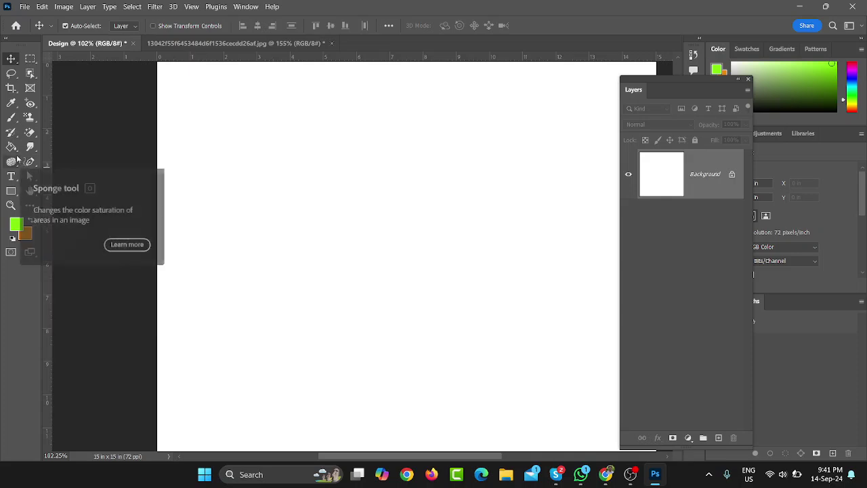
Bring the portrait photo to the front and sketch a freehand path up the shawl edge.
left_click(28, 163)
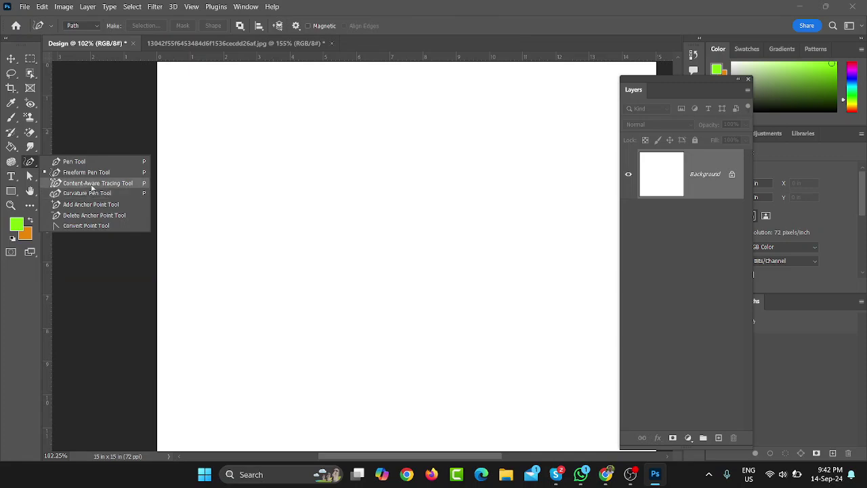
left_click(192, 49)
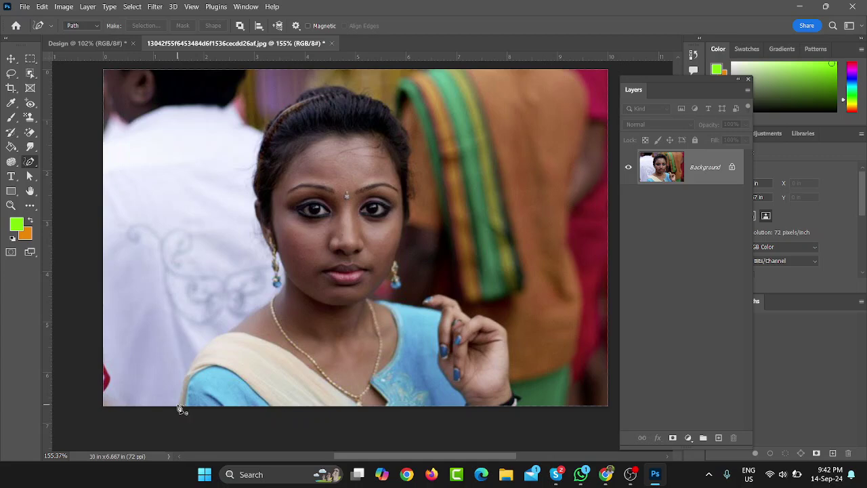
left_click_drag(195, 366, 256, 312)
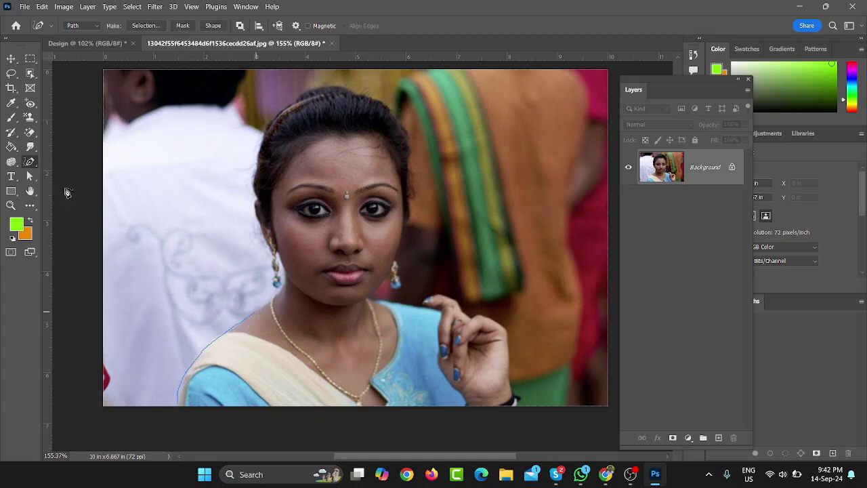
Switch to Content-Aware Tracing and place the first anchor at the shawl's bottom edge.
right_click(31, 161)
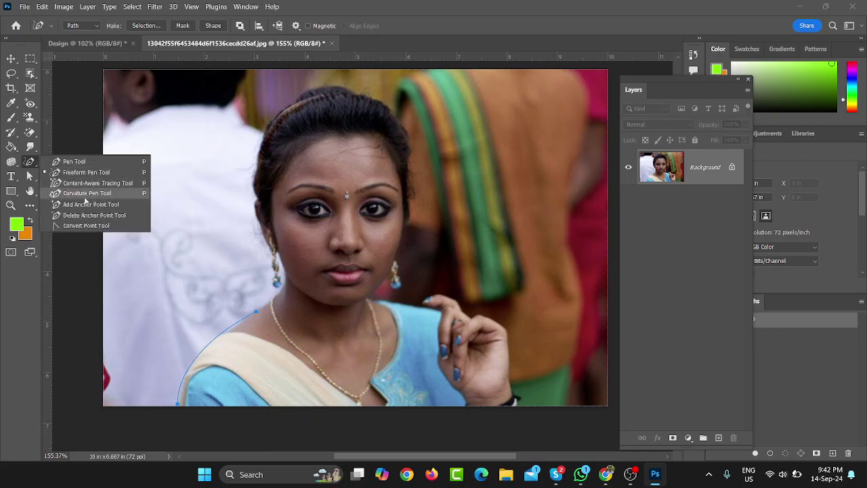
key("Escape")
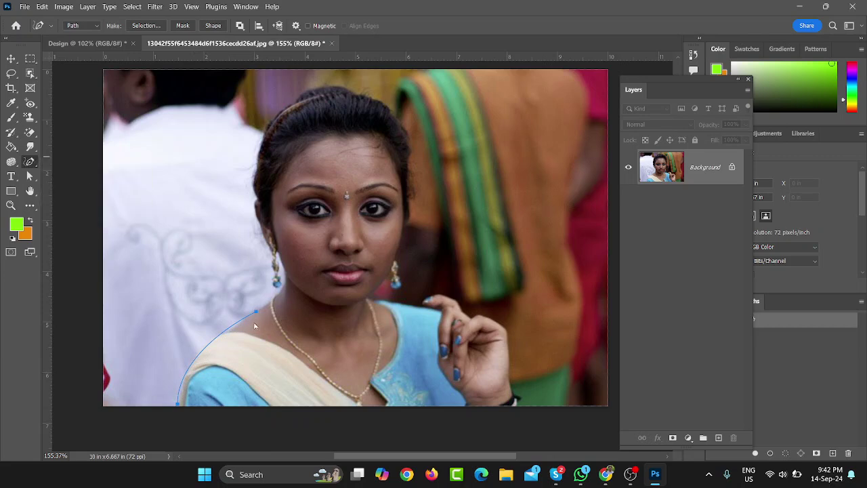
key("shift+p")
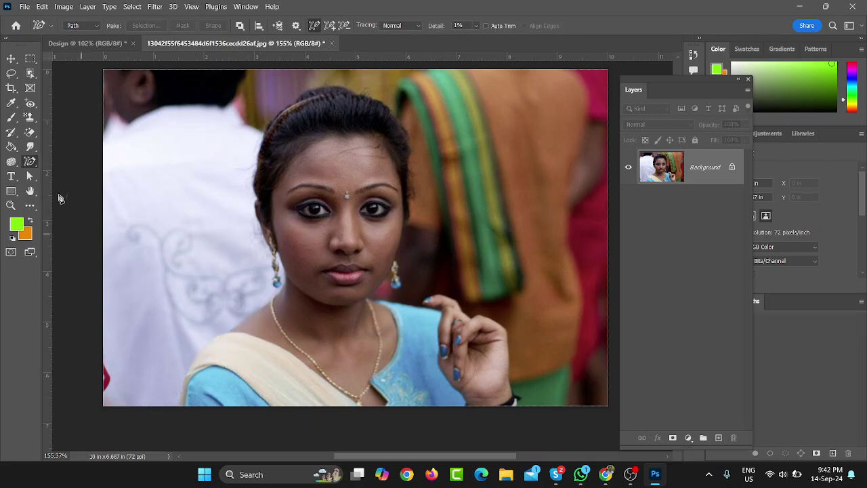
right_click(34, 161)
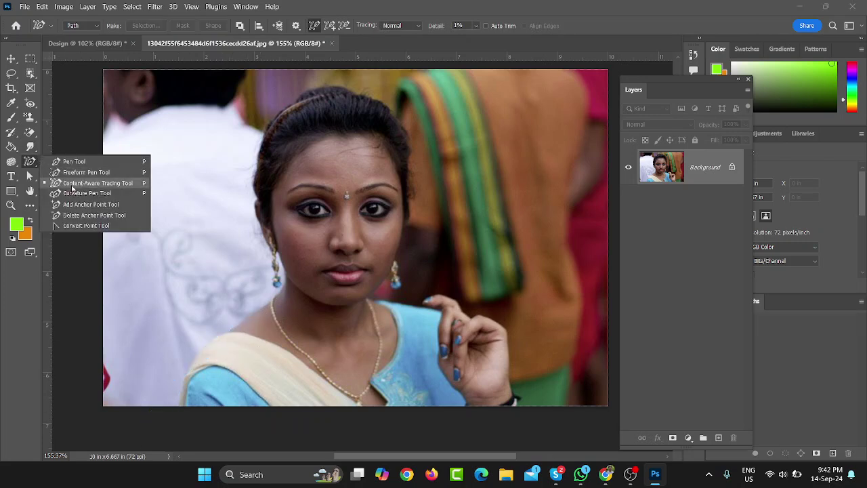
left_click(79, 186)
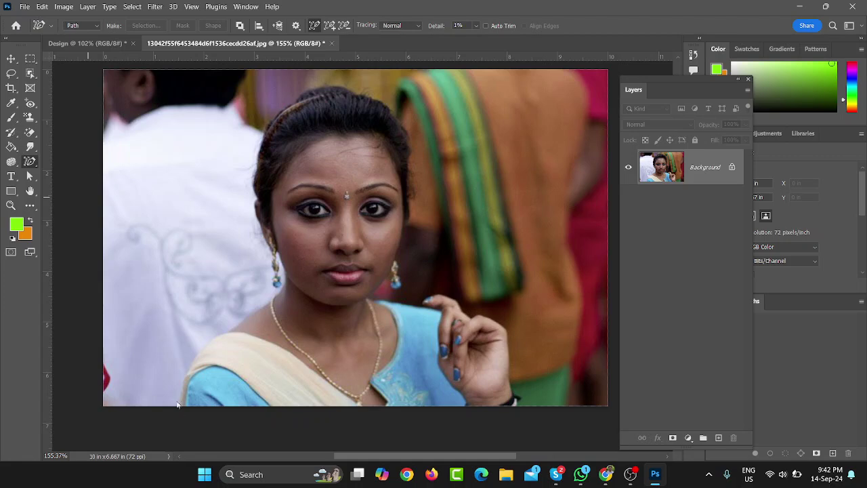
left_click(180, 406)
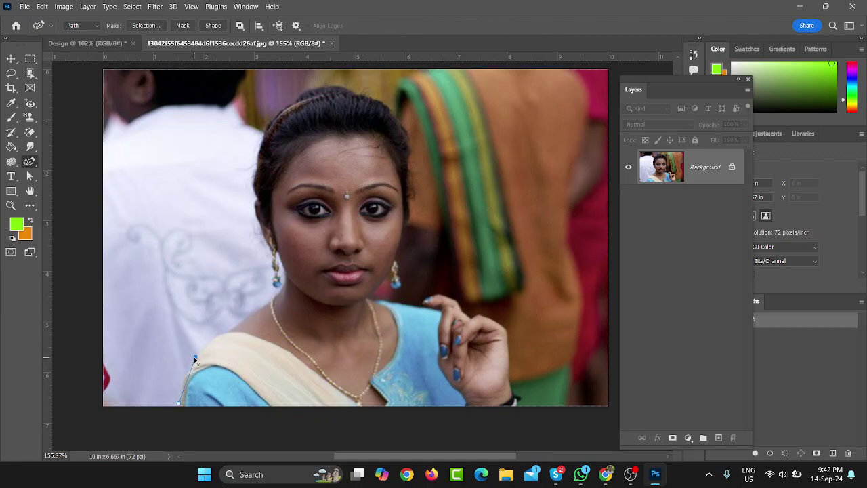
Add anchors up the shawl edge, the neck, past the earring and along the hair edge.
mouse_move(195, 358)
left_mouse_down()
mouse_move(202, 355)
mouse_move(186, 377)
left_mouse_up()
left_click(207, 342)
left_click(250, 316)
left_click(271, 299)
left_click_drag(281, 286, 287, 277)
left_click(267, 257)
left_click(262, 237)
left_click(252, 218)
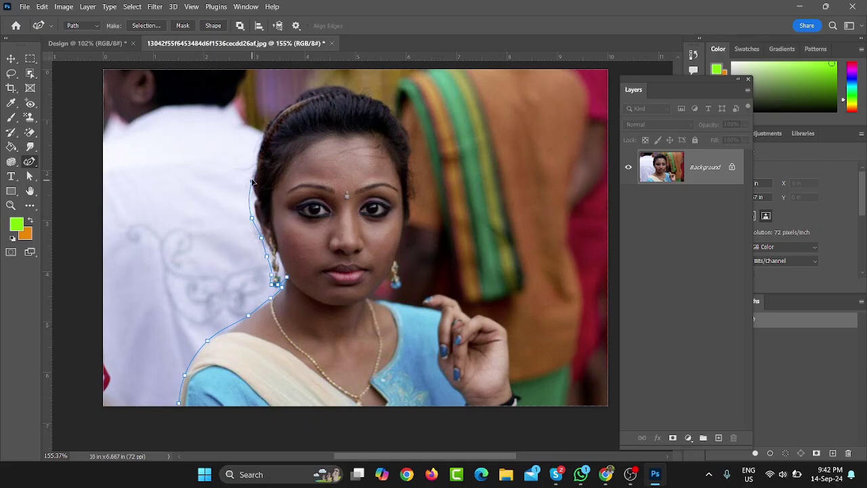
Extend the path up the top of the hair, then switch to the Path Selection Tool.
left_click(252, 181)
left_click(261, 143)
right_click(32, 164)
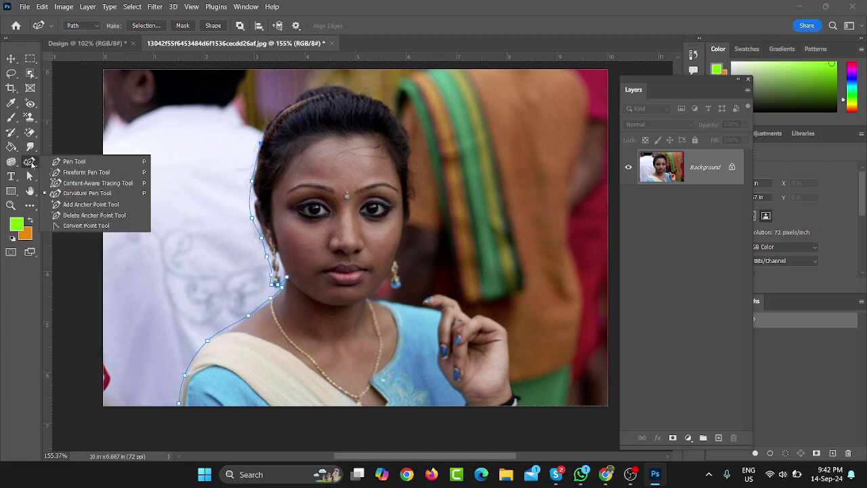
left_click(95, 190)
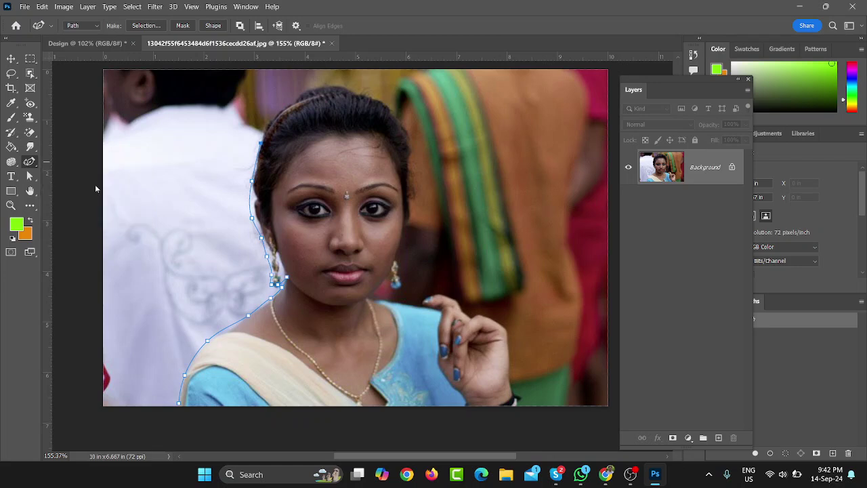
left_click(271, 126)
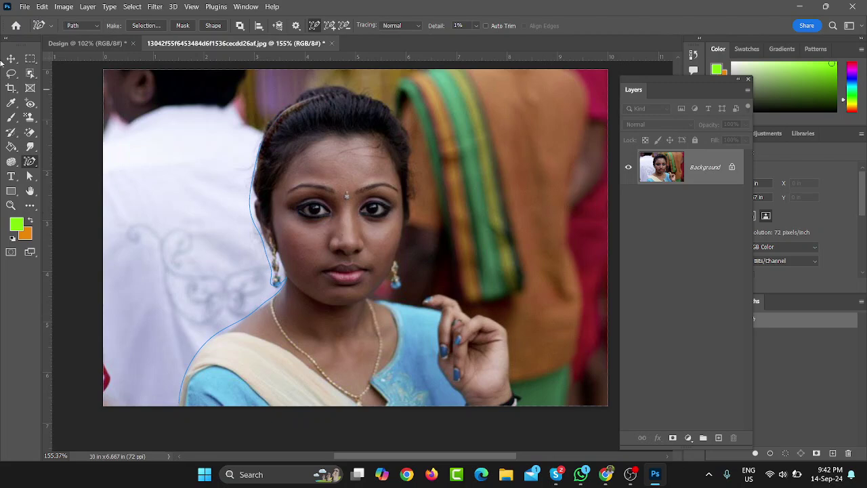
left_click(11, 58)
right_click(30, 161)
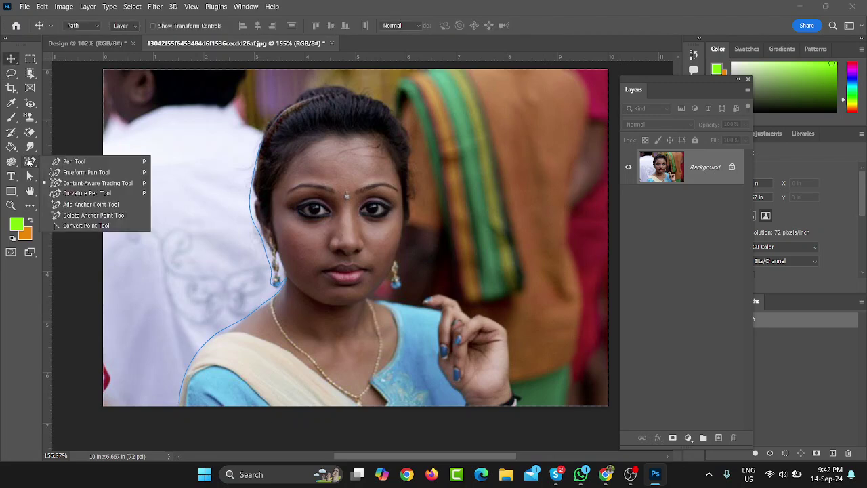
left_click(30, 162)
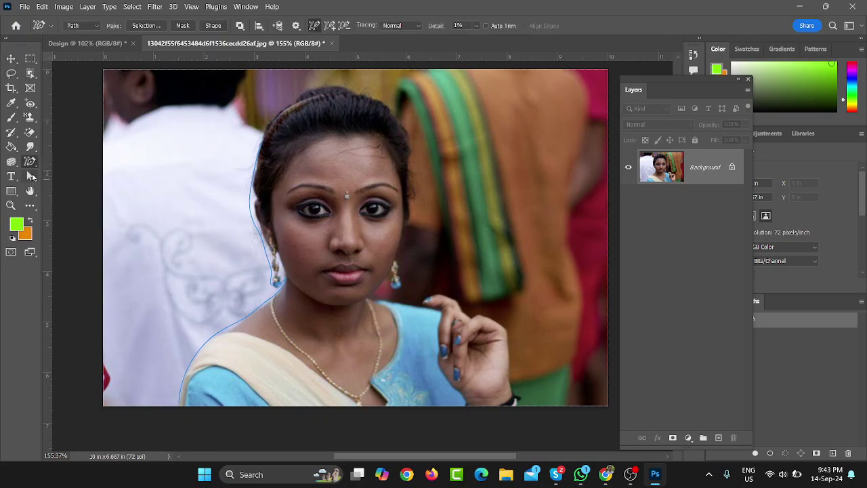
left_click(30, 177)
left_click(69, 177)
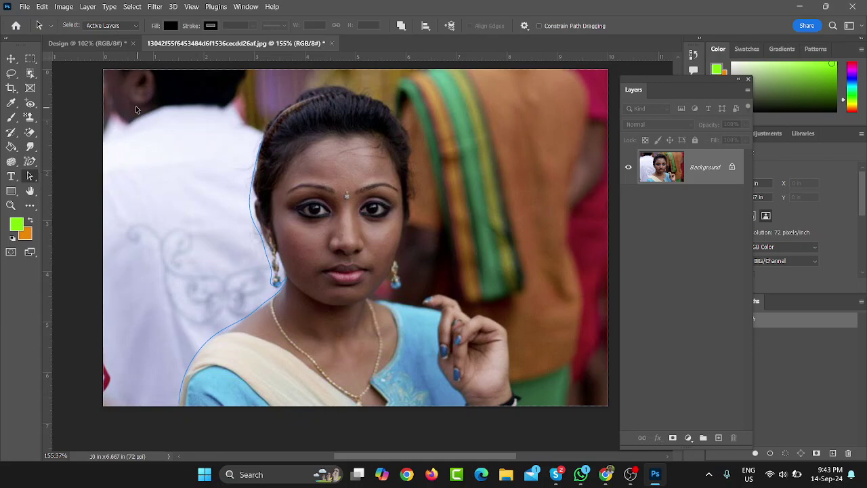
Delete the traced neck-and-hair path and place a new anchor at the lower shawl edge.
left_click_drag(136, 109, 414, 434)
key("Delete")
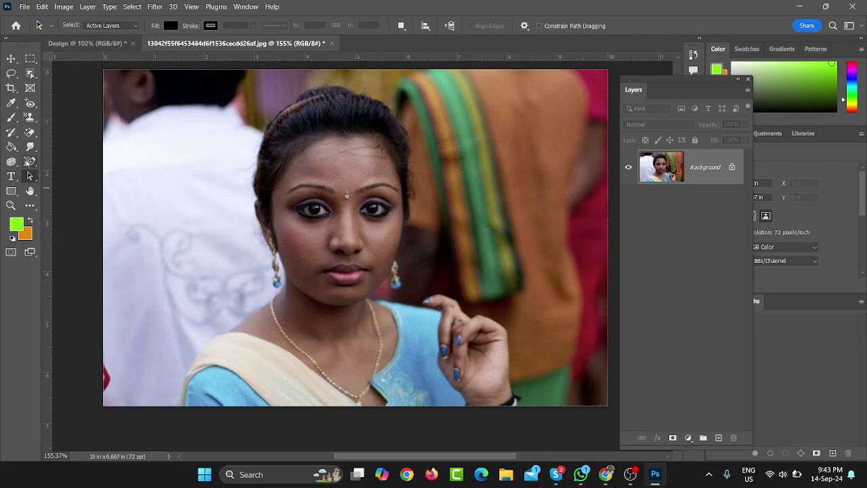
left_click(29, 162)
right_click(30, 162)
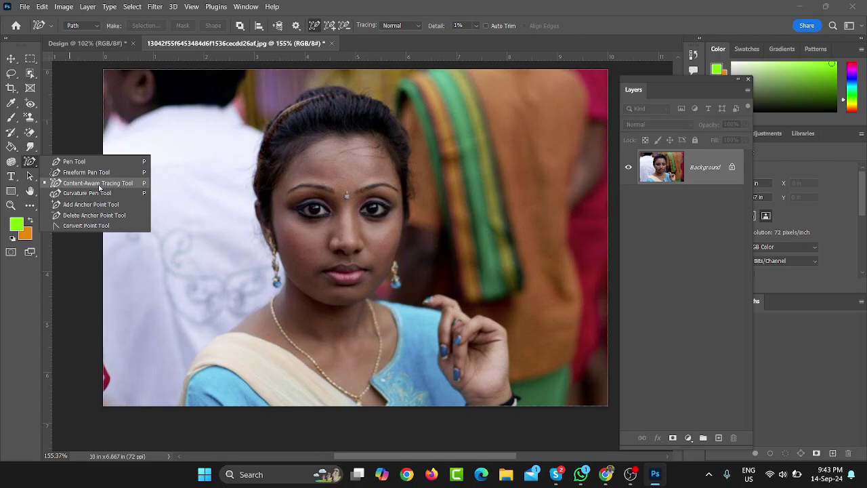
left_click(99, 183)
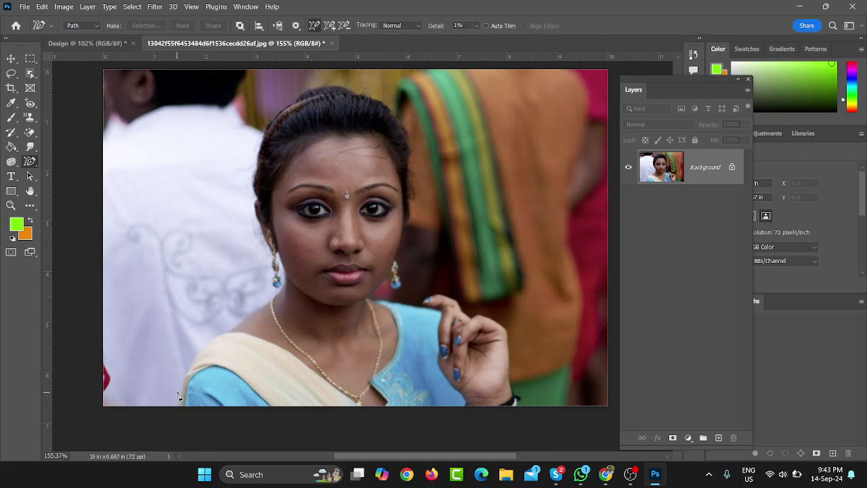
right_click(29, 161)
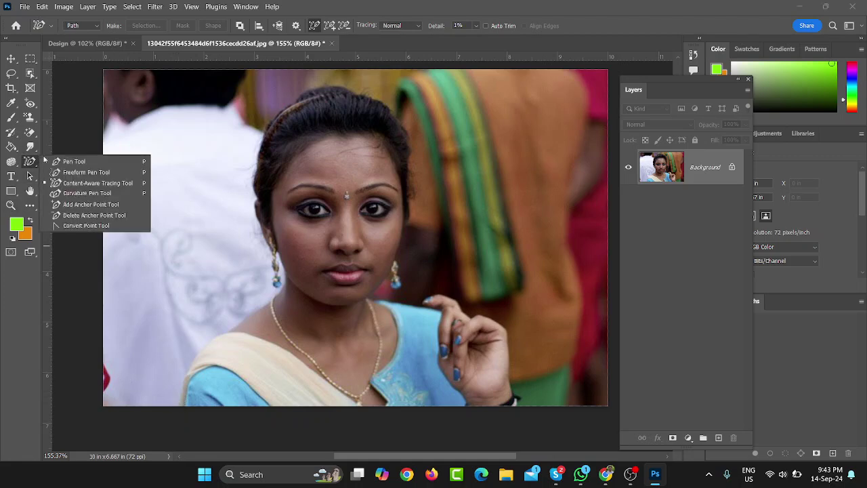
left_click(75, 160)
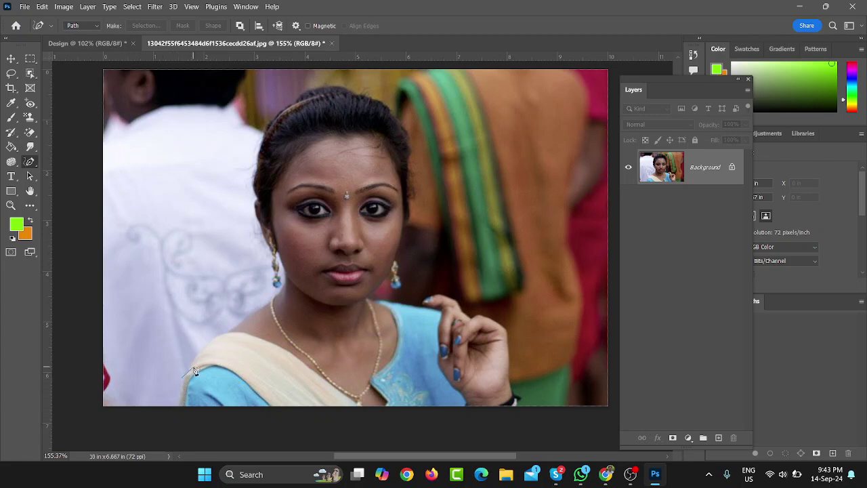
left_click(193, 370)
Switch to Content-Aware Tracing and undo the short shawl path segment.
right_click(29, 164)
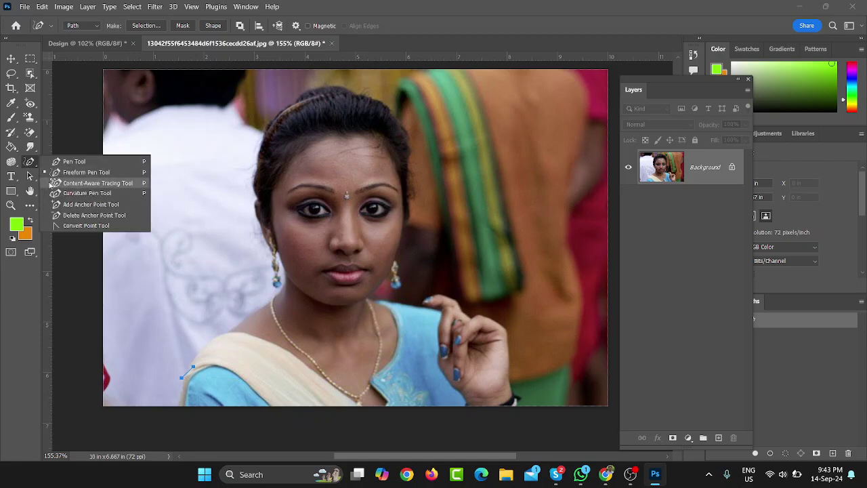
left_click(105, 219)
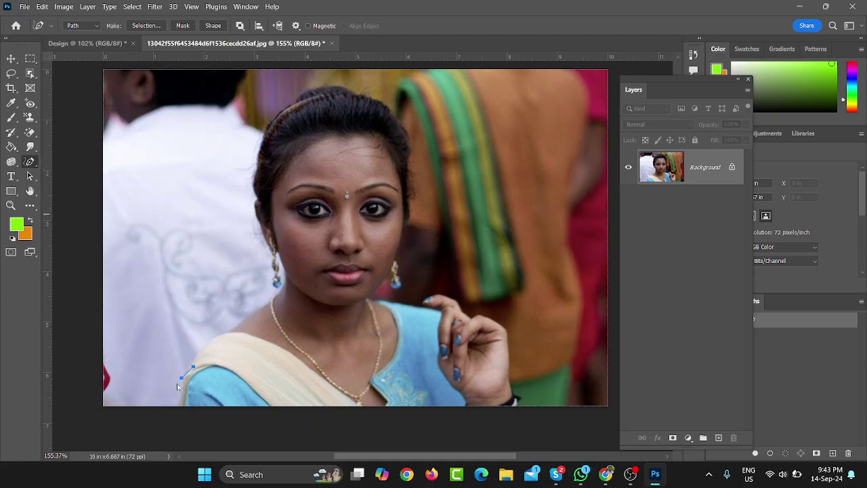
key("shift+p")
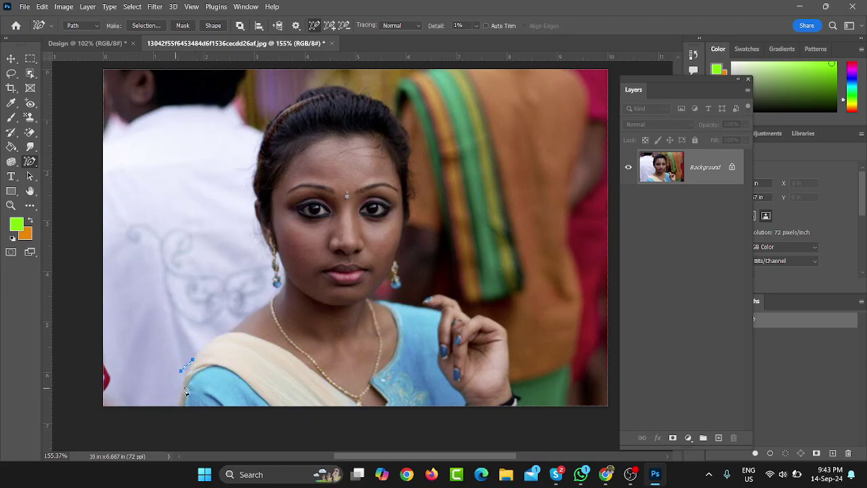
key("ctrl+z")
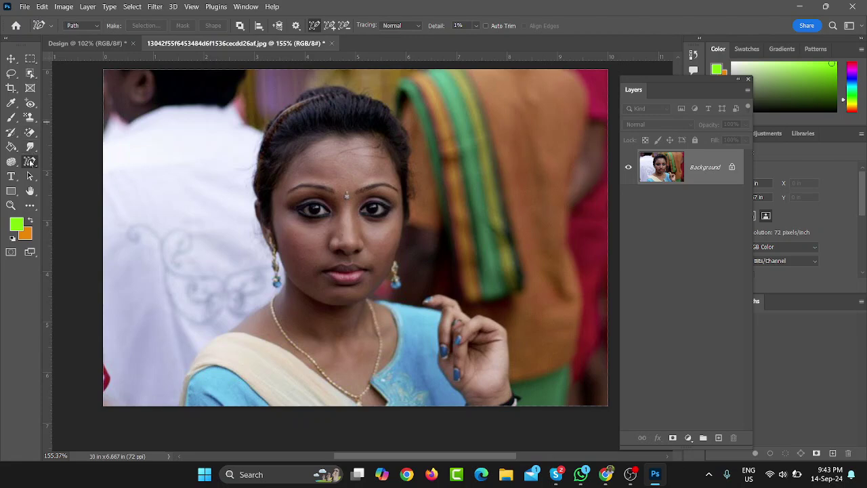
right_click(29, 163)
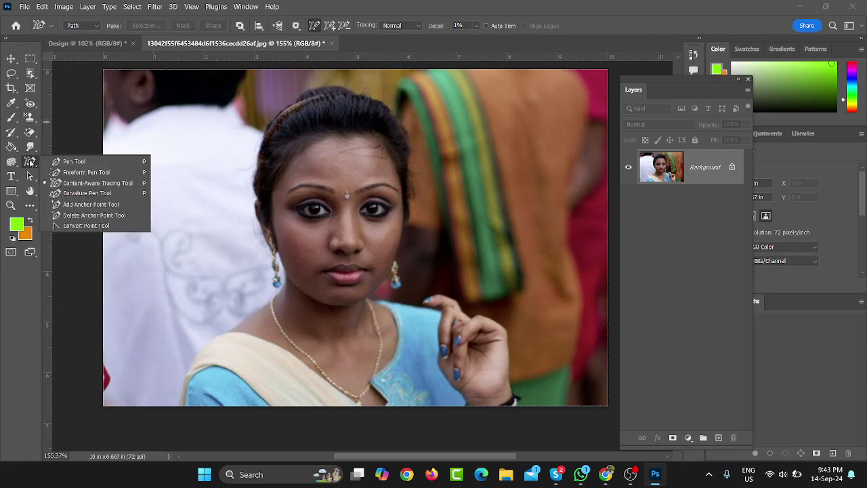
left_click(79, 184)
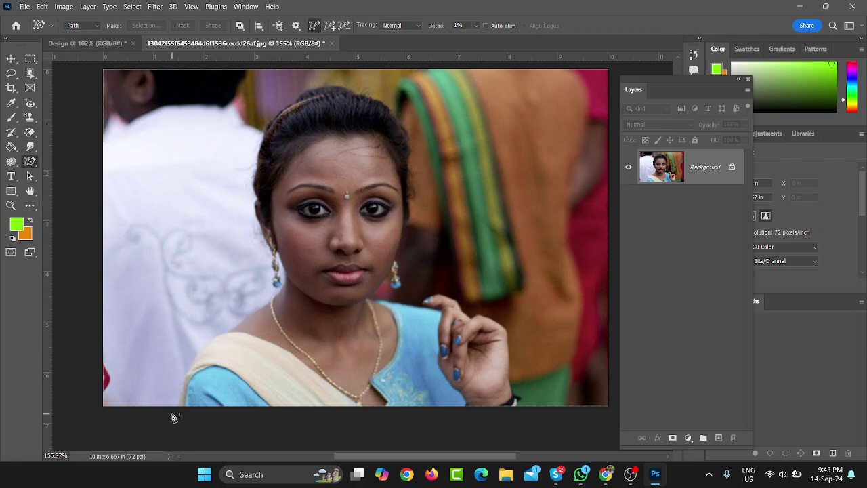
Trace paths along the neckline, the left eye's lower lid and the left eyebrow.
left_click(241, 337)
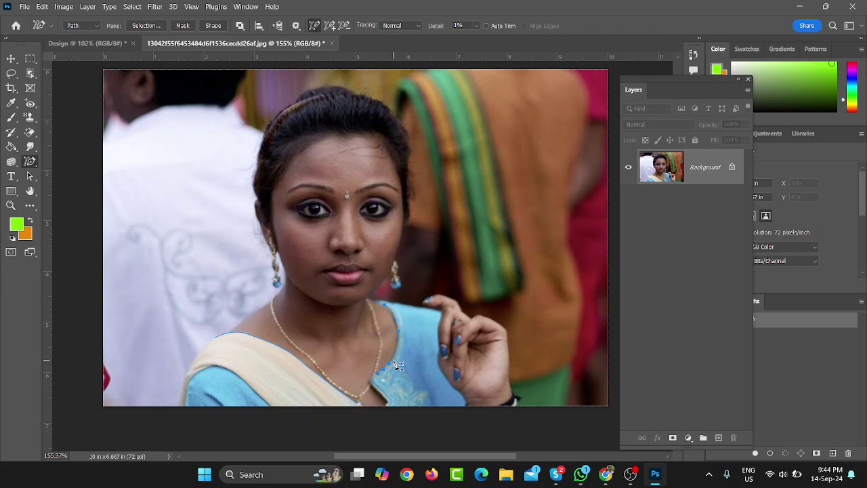
left_click(328, 211)
left_click(303, 190)
left_click(298, 191)
key("Escape")
Marquee all traced paths with the Path Selection Tool and delete them.
left_click_drag(30, 177, 83, 179)
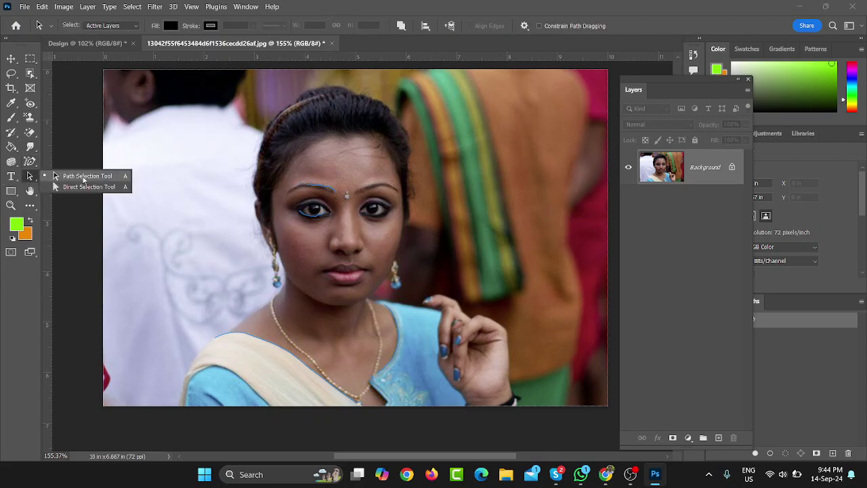
left_click_drag(187, 106, 535, 425)
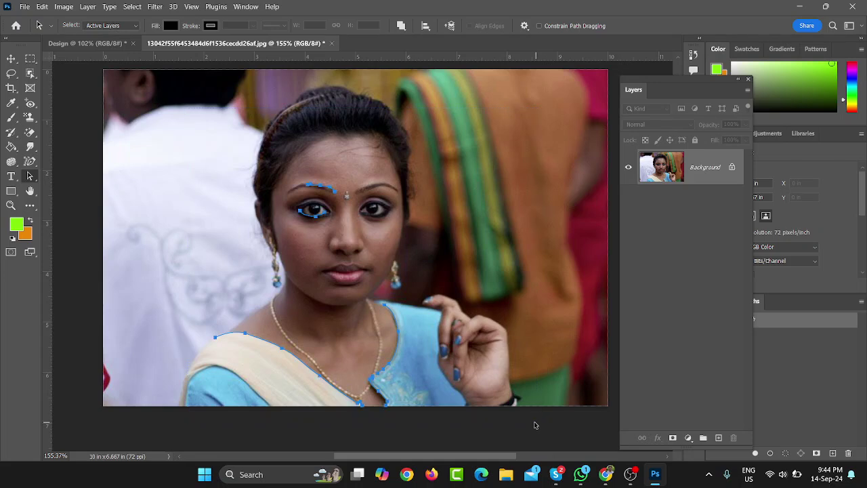
key("Delete")
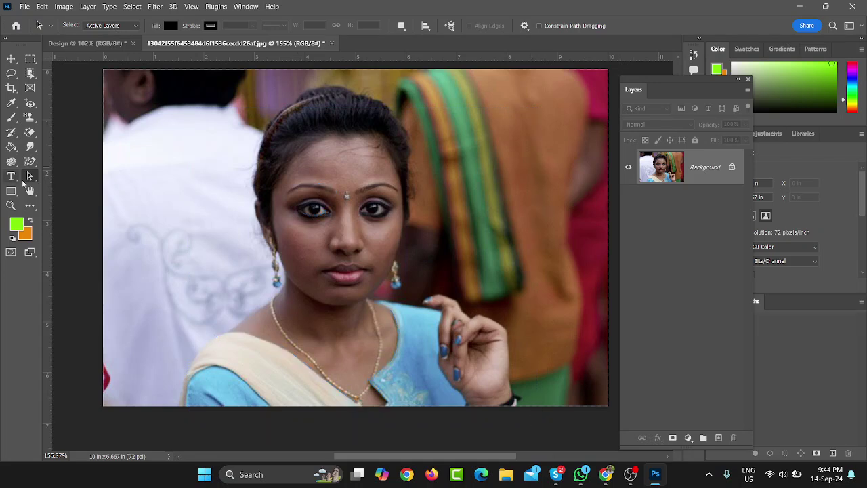
left_click_drag(30, 161, 75, 205)
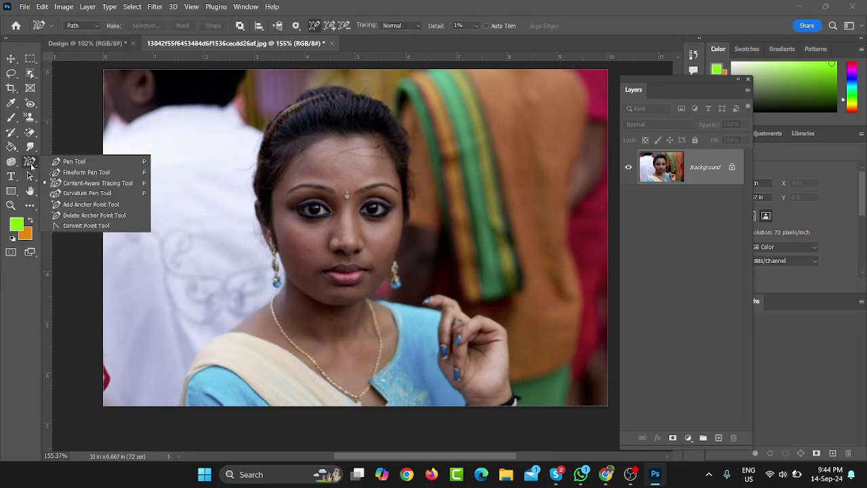
On the Design canvas, draw a closed four-anchor circular path with the Curvature Pen.
left_click(85, 193)
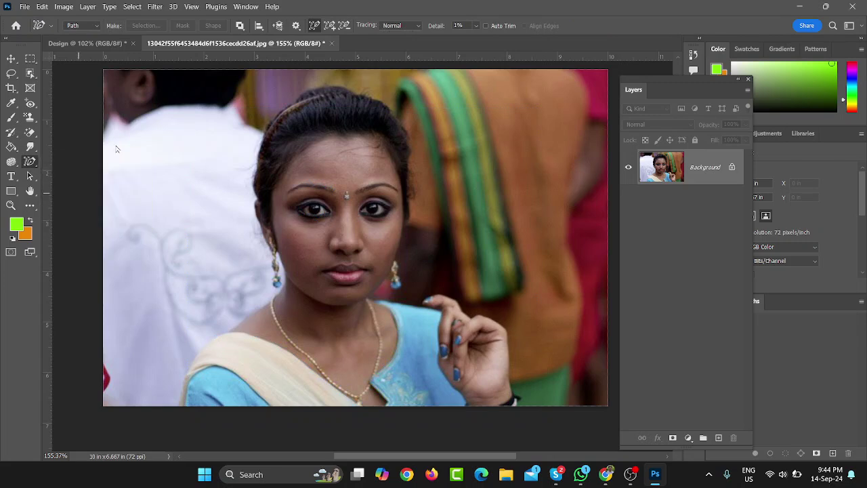
left_click(97, 44)
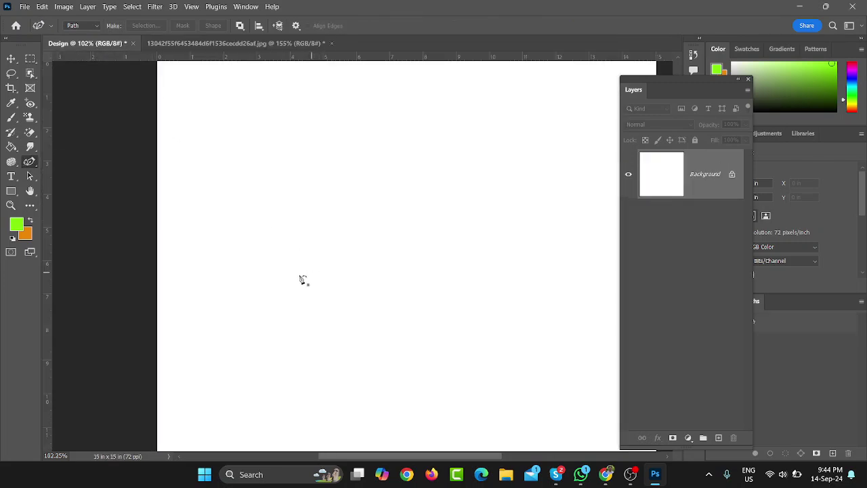
left_click(270, 259)
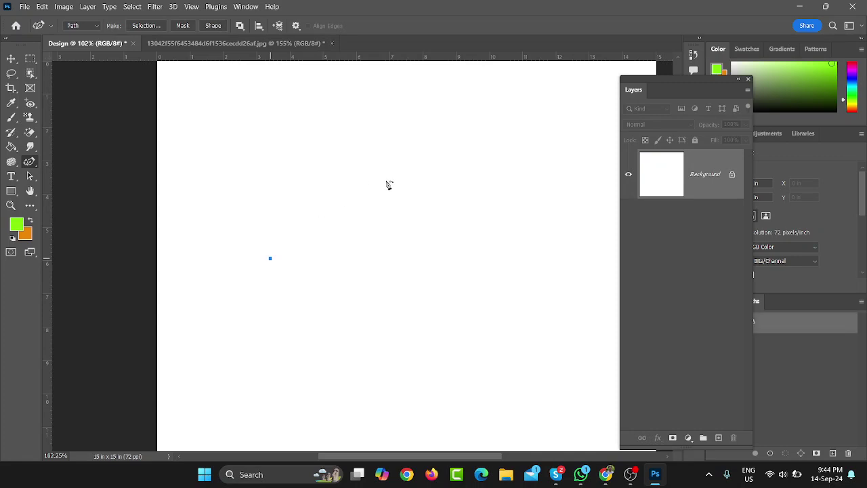
left_click(379, 182)
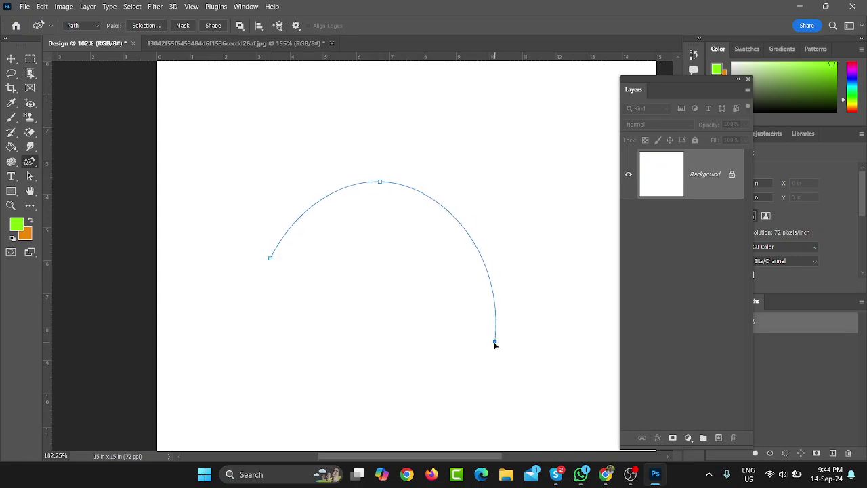
left_click(494, 276)
left_click_drag(494, 276, 494, 310)
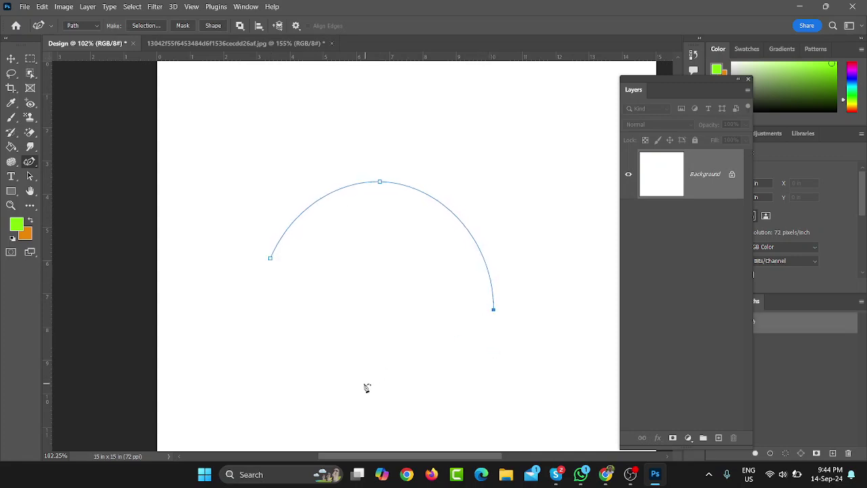
left_click(364, 384)
left_click(270, 258)
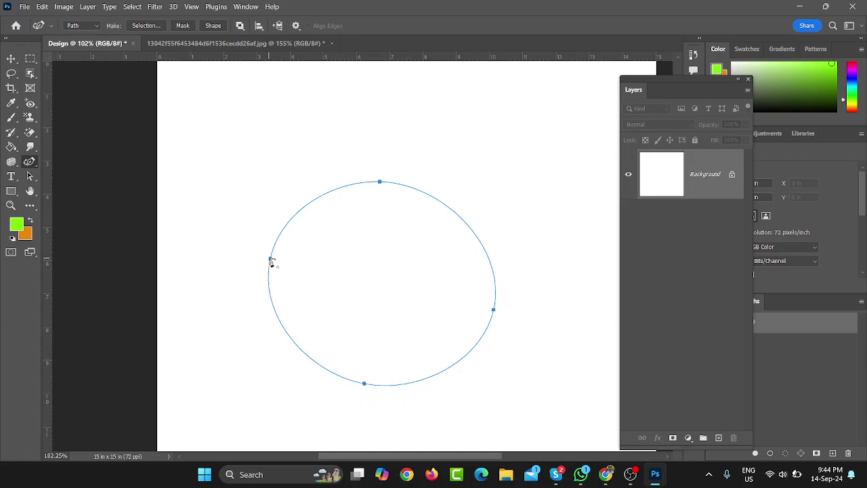
Even out the circle by adjusting its left and right anchors with the Direct Selection Tool.
right_click(29, 164)
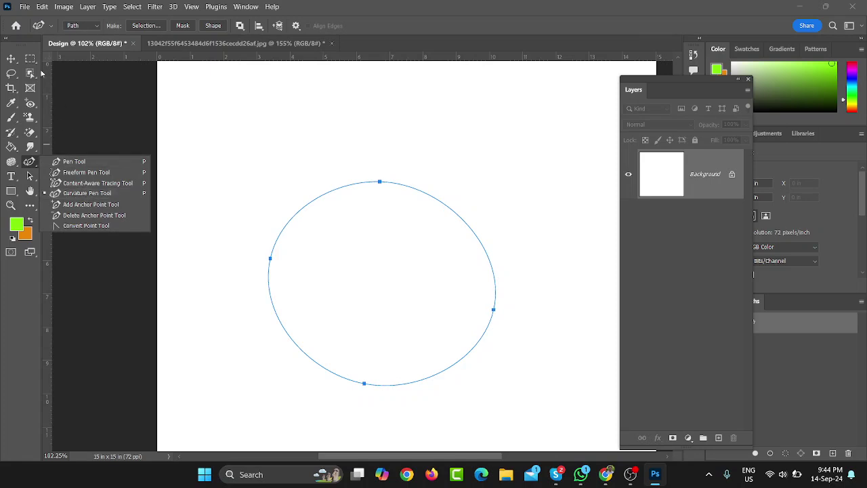
left_click(33, 177)
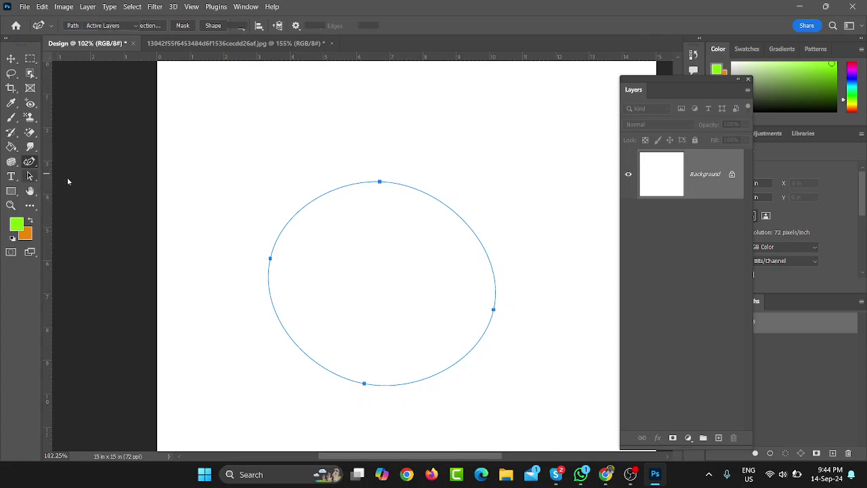
left_click(271, 262)
left_click_drag(273, 265, 272, 266)
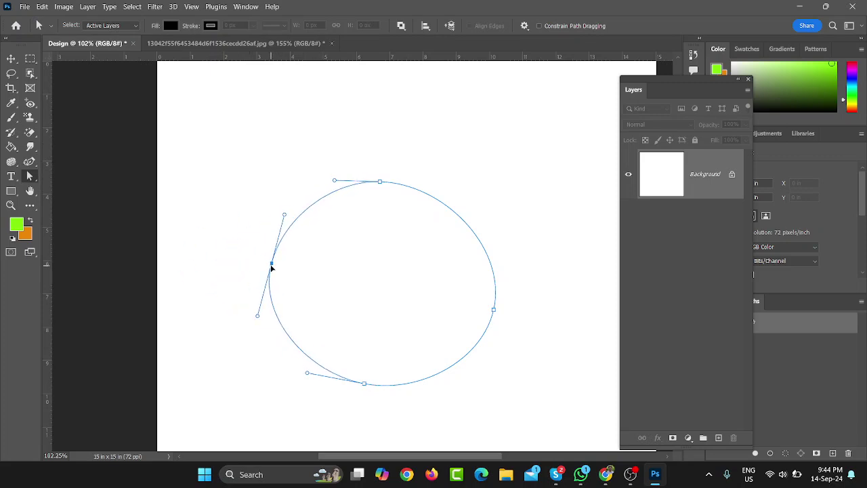
mouse_move(542, 267)
left_mouse_down()
mouse_move(474, 333)
mouse_move(483, 309)
left_mouse_up()
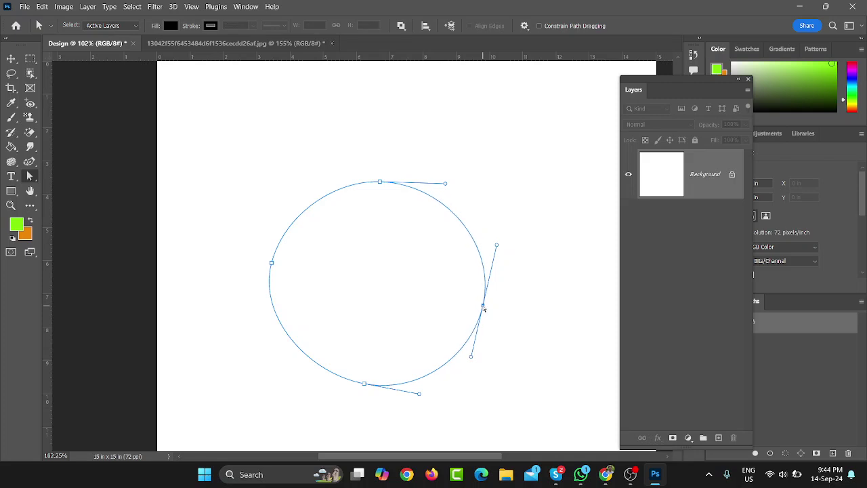
left_click(75, 186)
left_click_drag(30, 161, 78, 226)
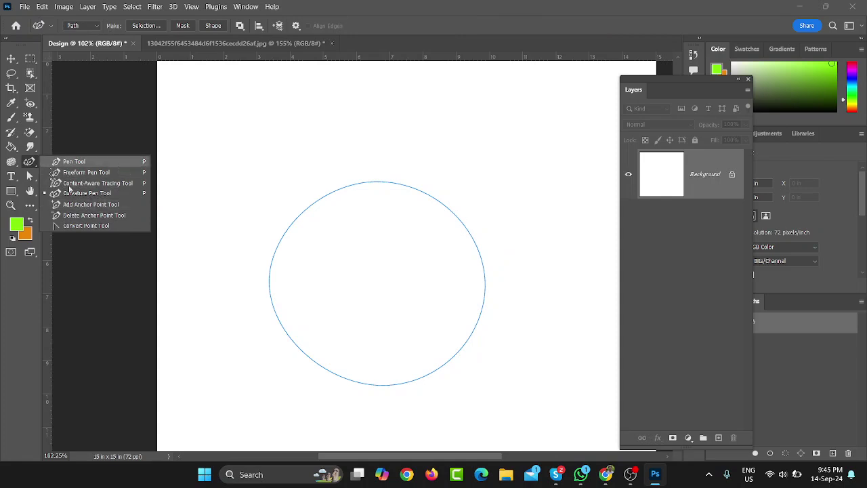
Marquee-select the circle path with the Direct Selection Tool and delete it.
left_click(11, 59)
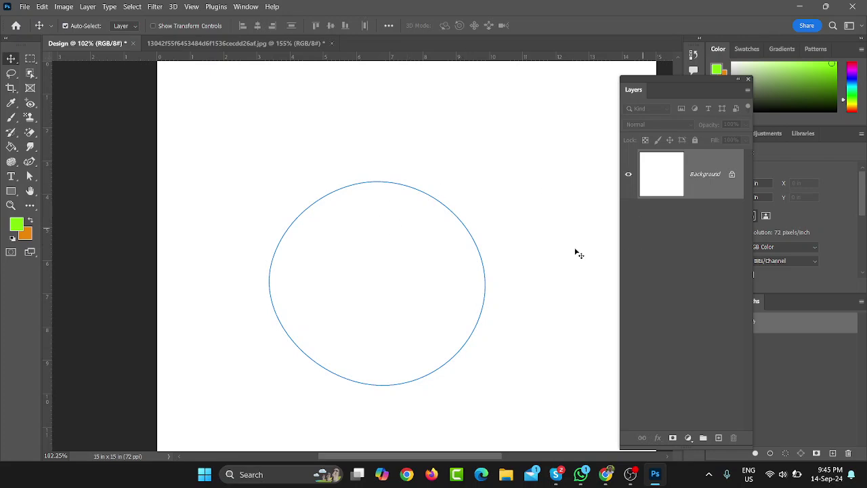
left_click(29, 176)
left_click_drag(230, 136, 617, 414)
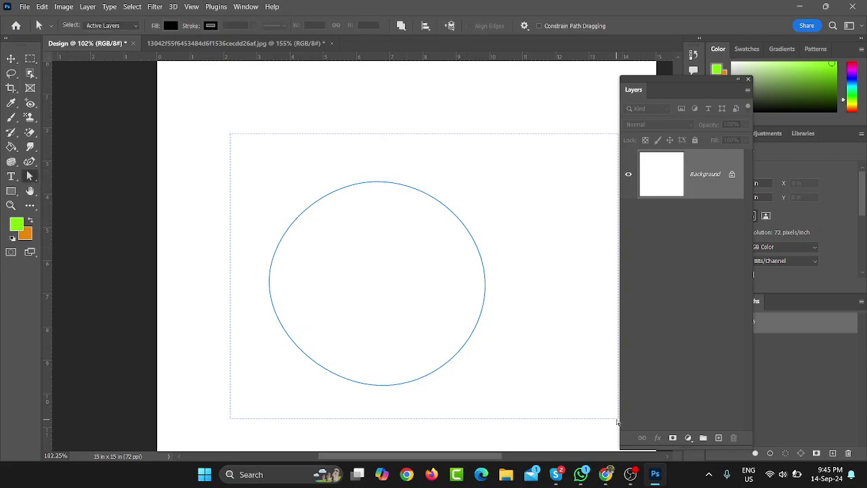
key("Delete")
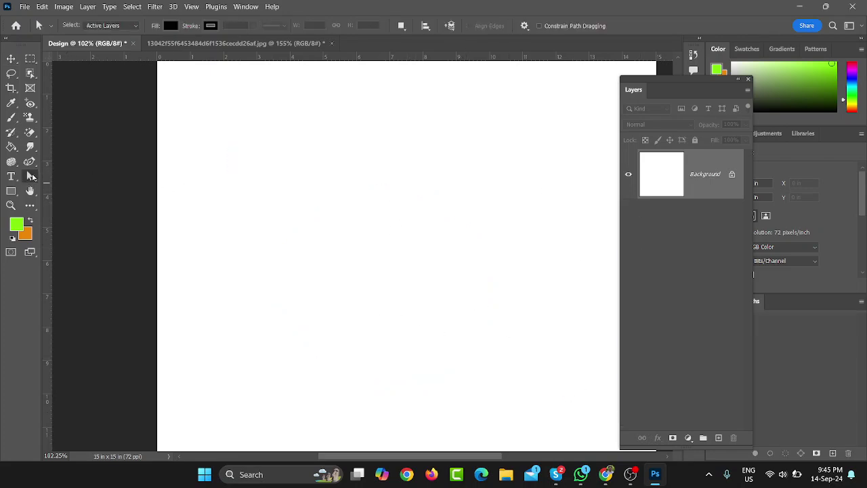
Return to the Pen tool and minimize Photoshop to the desktop.
left_click(29, 162)
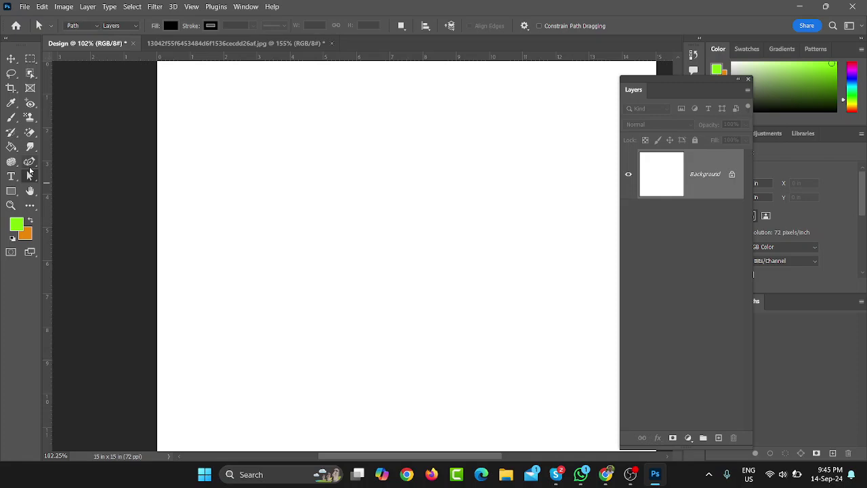
left_click(29, 177)
right_click(29, 176)
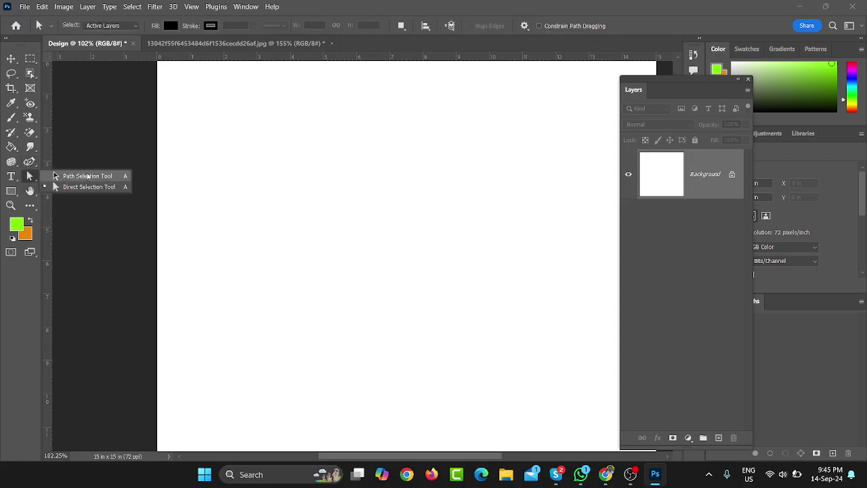
left_click(29, 161)
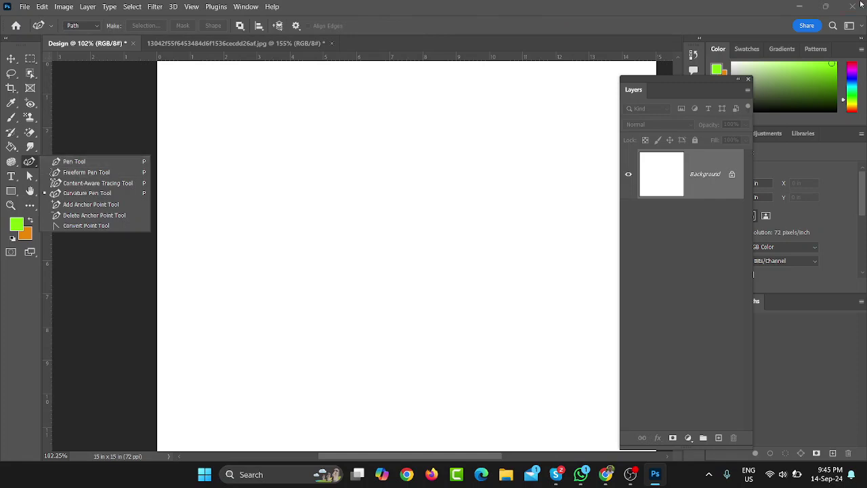
left_click(801, 7)
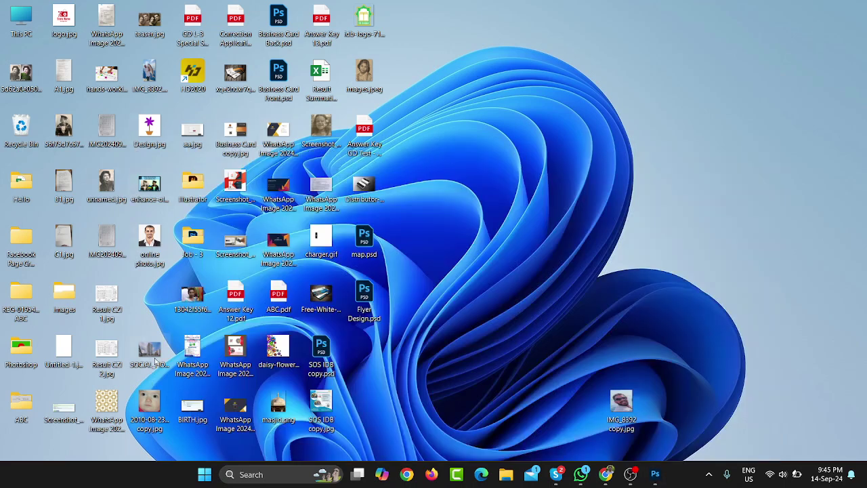
Drag IMG_8392.png from the desktop into Photoshop's tab bar to open it.
left_click(147, 79)
left_click_drag(147, 80, 664, 469)
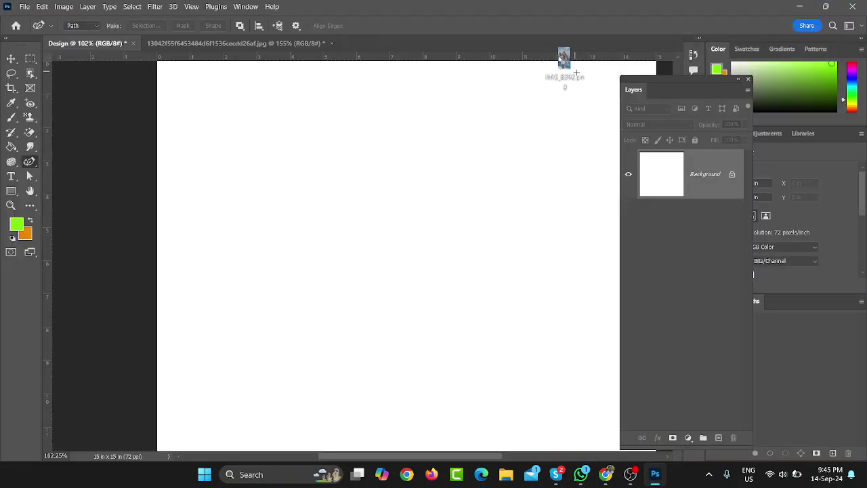
left_click_drag(665, 470, 527, 31)
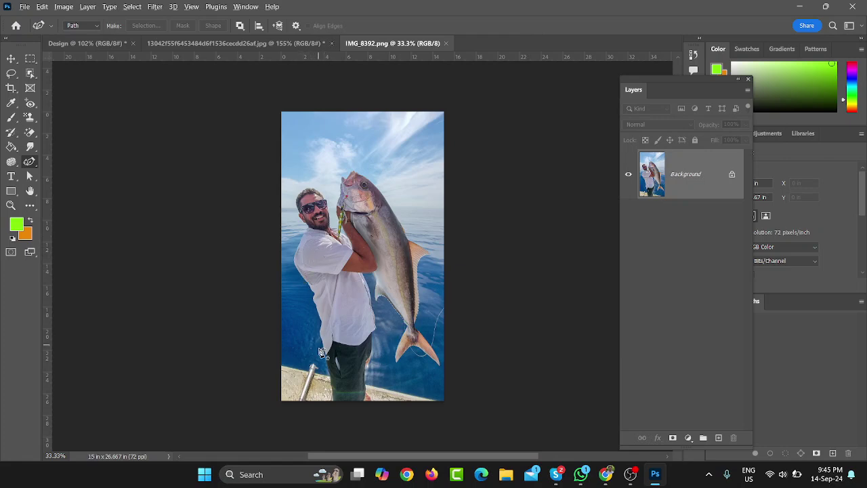
Zoom in on the boat rail at the bottom of the fisherman photo.
scroll(329, 441, "up", 3)
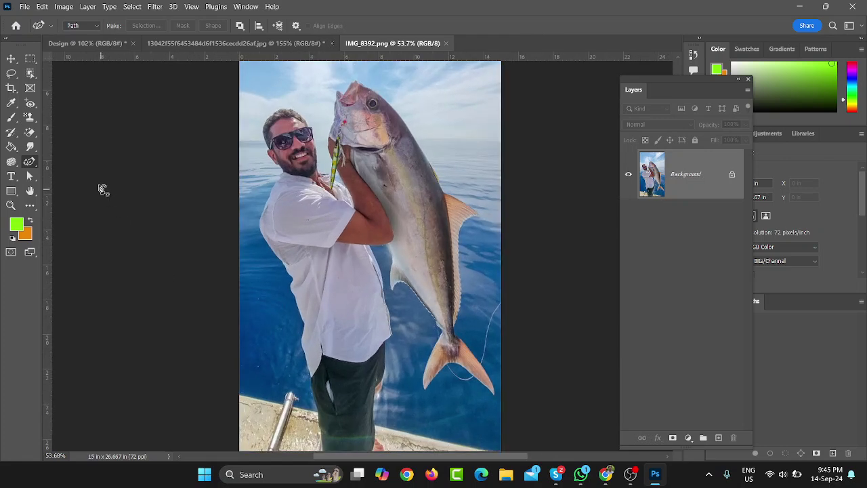
scroll(305, 381, "up", 1)
scroll(305, 381, "up", 4)
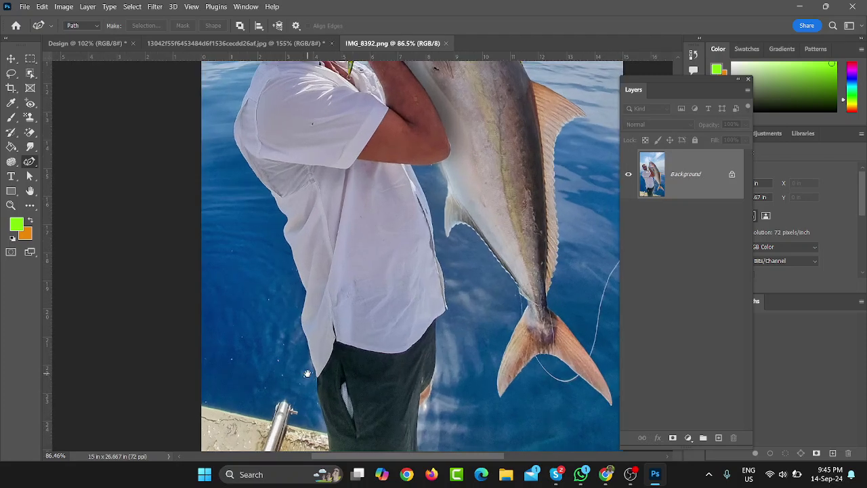
left_click_drag(306, 376, 341, 256)
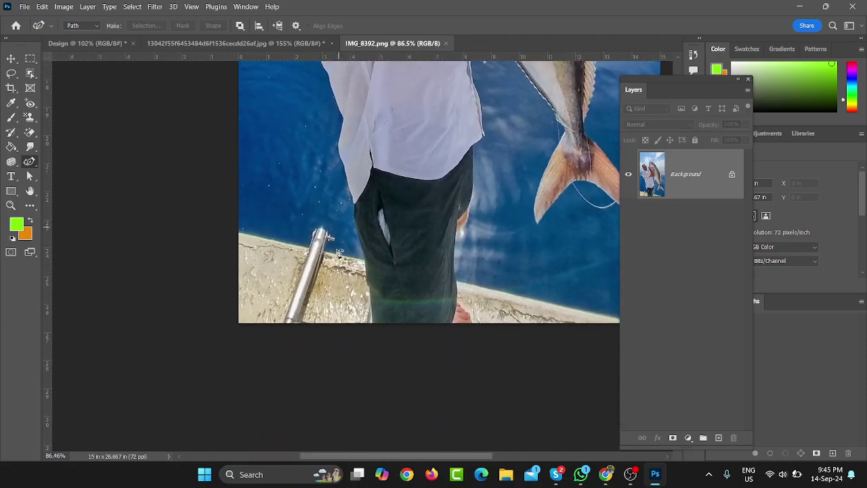
scroll(349, 336, "up", 1)
scroll(359, 342, "up", 5)
scroll(366, 343, "up", 4)
scroll(389, 355, "up", 3)
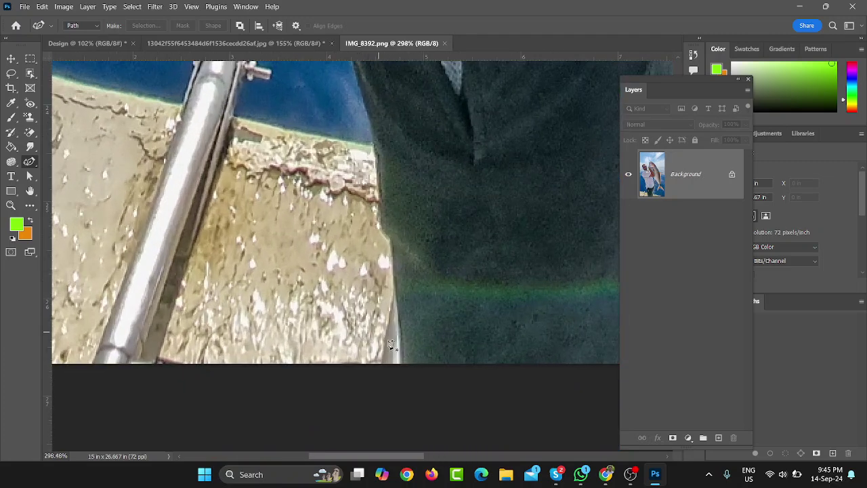
scroll(391, 367, "up", 3)
scroll(391, 367, "up", 2)
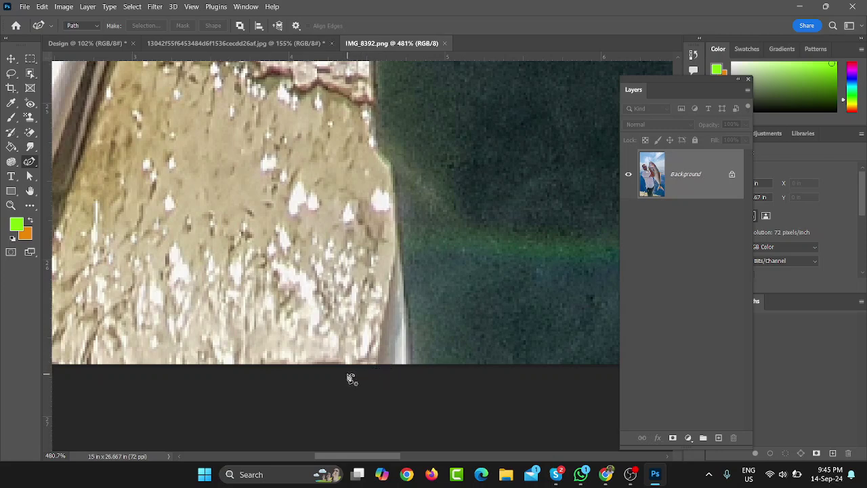
Anchor a Pen Tool path at the trouser edge, undoing the extra curved anchor.
right_click(30, 162)
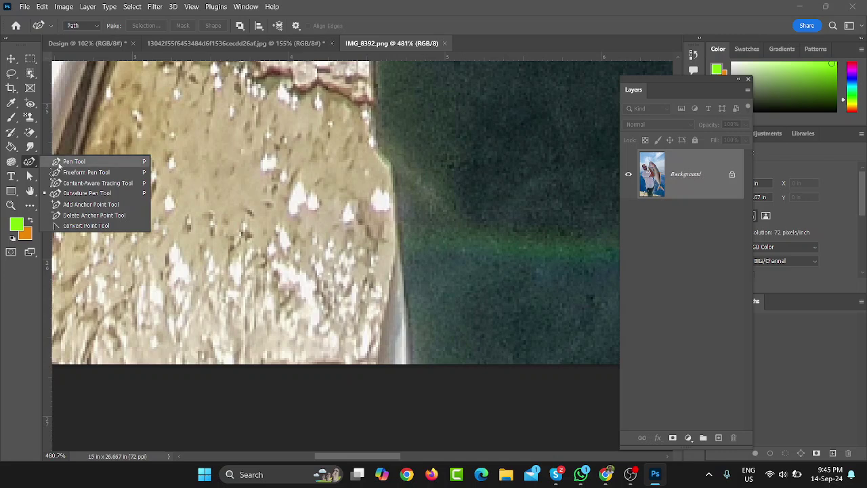
left_click(59, 162)
scroll(408, 375, "down", 1)
scroll(387, 368, "down", 1)
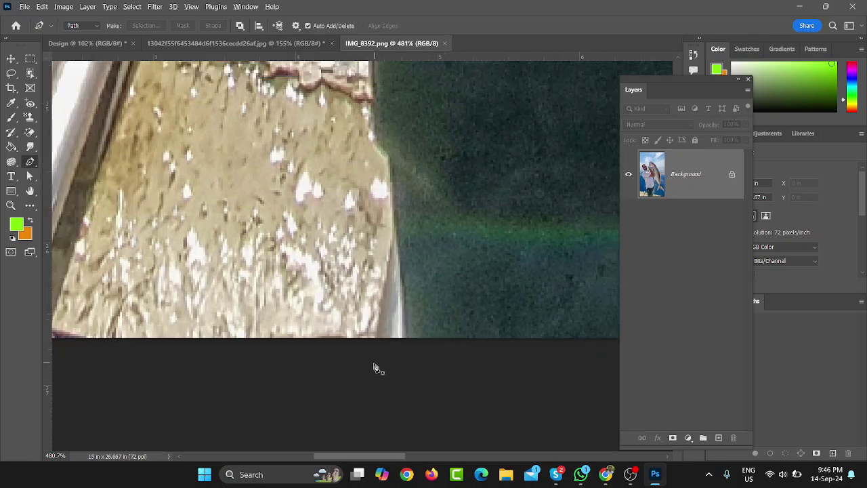
scroll(373, 366, "down", 1)
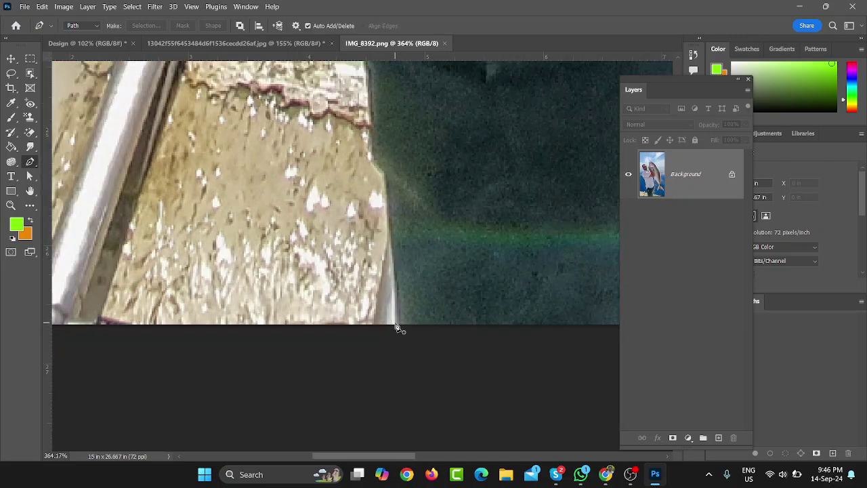
left_click(395, 324)
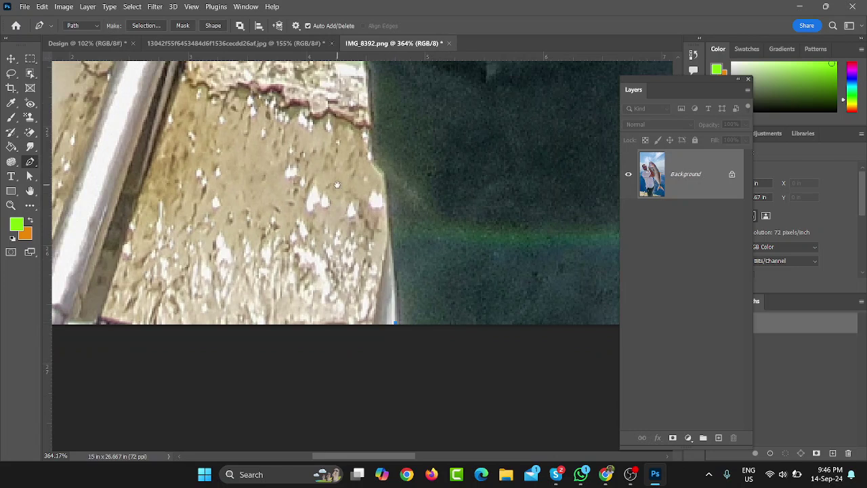
left_click_drag(337, 184, 333, 244)
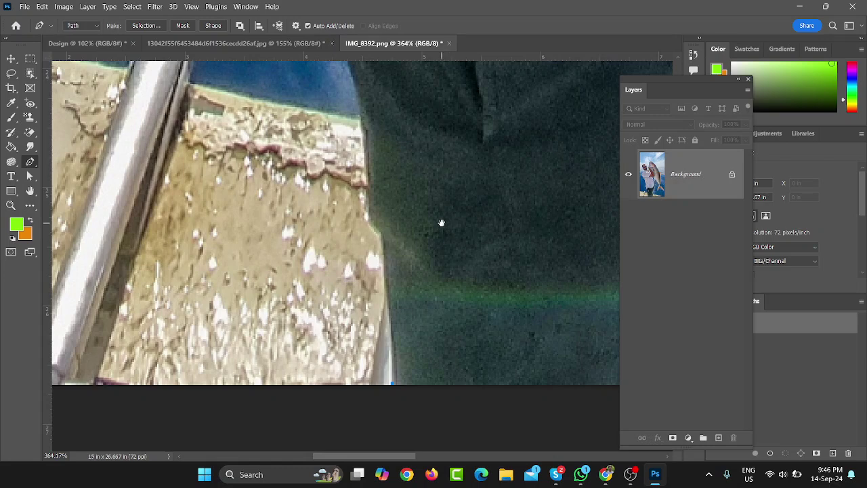
scroll(373, 248, "up", 1)
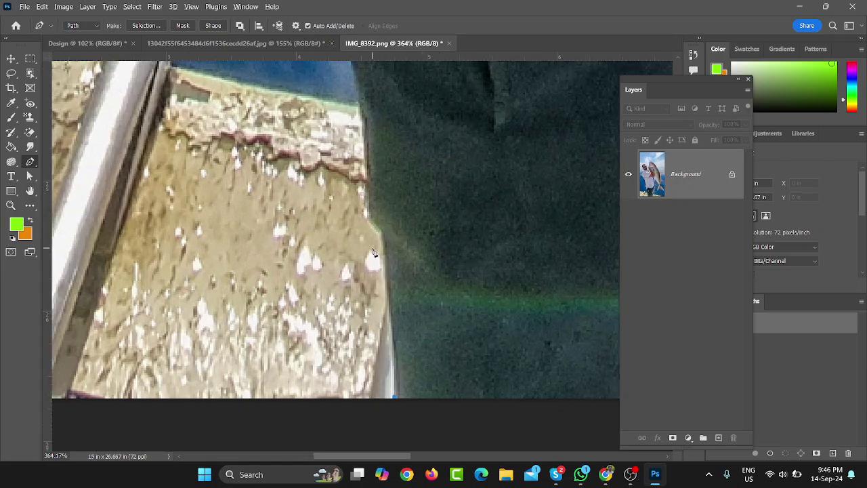
scroll(381, 243, "up", 1)
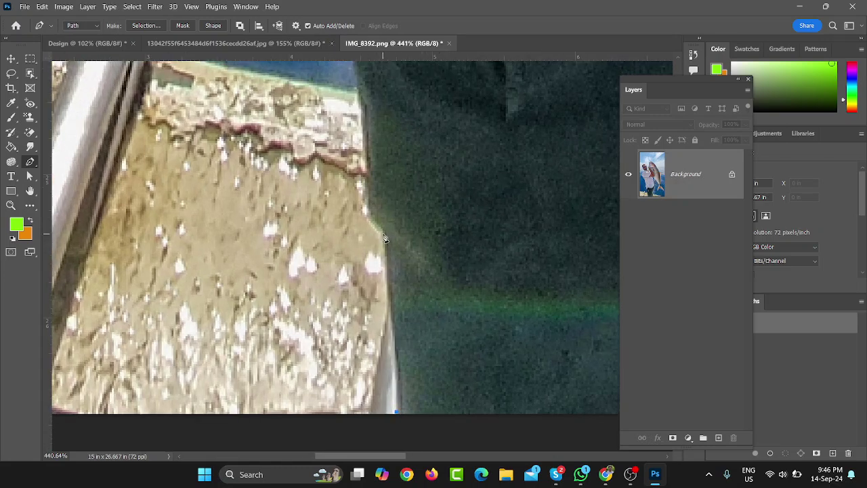
left_click_drag(383, 234, 380, 223)
key("ctrl+z")
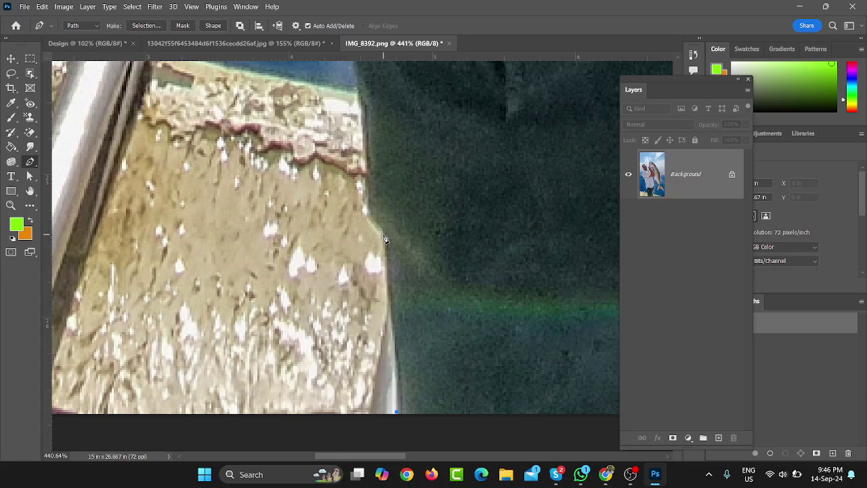
Trace the pen outline up the lower left edge of the man's dark trousers.
left_click(385, 236)
left_click(380, 224)
left_click_drag(380, 224, 379, 227)
mouse_move(380, 225)
left_mouse_down()
mouse_move(381, 198)
mouse_move(387, 212)
mouse_move(377, 211)
left_mouse_up()
left_click(383, 234)
scroll(336, 293, "down", 2)
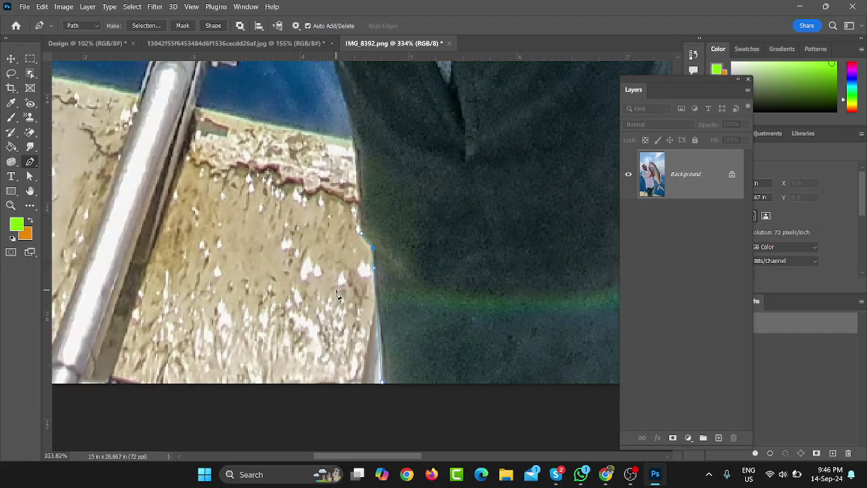
scroll(337, 294, "down", 2)
scroll(337, 294, "down", 2)
scroll(337, 293, "down", 2)
scroll(337, 293, "down", 1)
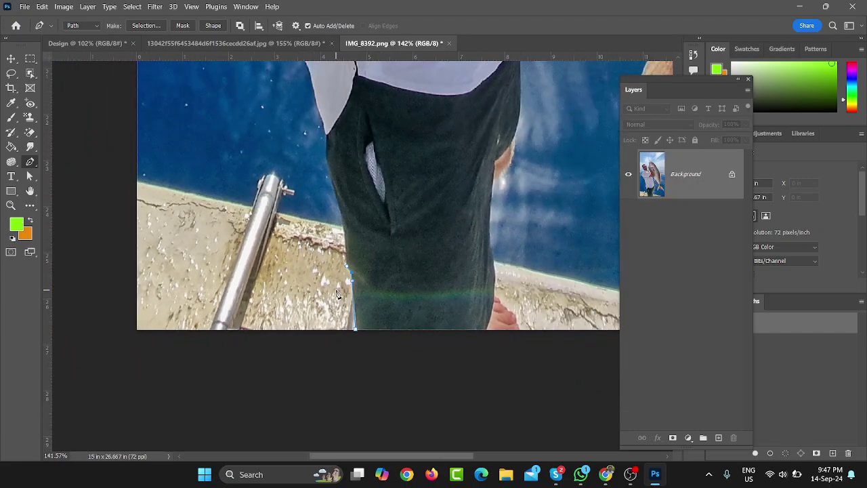
scroll(337, 294, "down", 1)
scroll(337, 293, "up", 1)
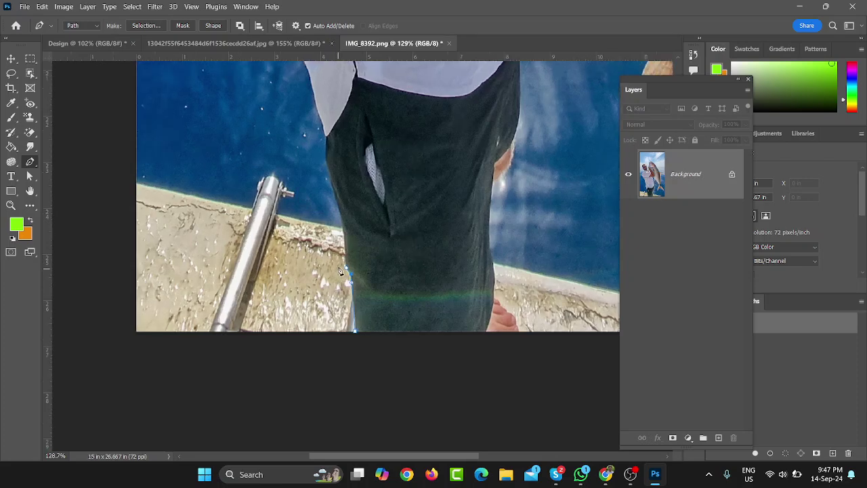
scroll(337, 294, "up", 2)
Continue the trouser outline to where the shirt begins, undoing misplaced points.
left_click_drag(349, 236, 346, 294)
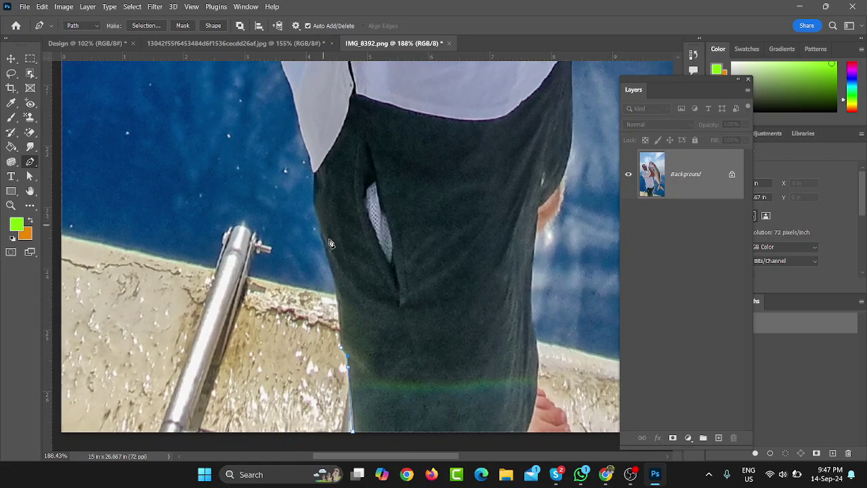
left_click(333, 275)
left_click(326, 220)
key("ctrl+z")
key("ctrl+z")
key("ctrl+z")
left_click_drag(337, 299, 344, 290)
left_click_drag(325, 241, 346, 312)
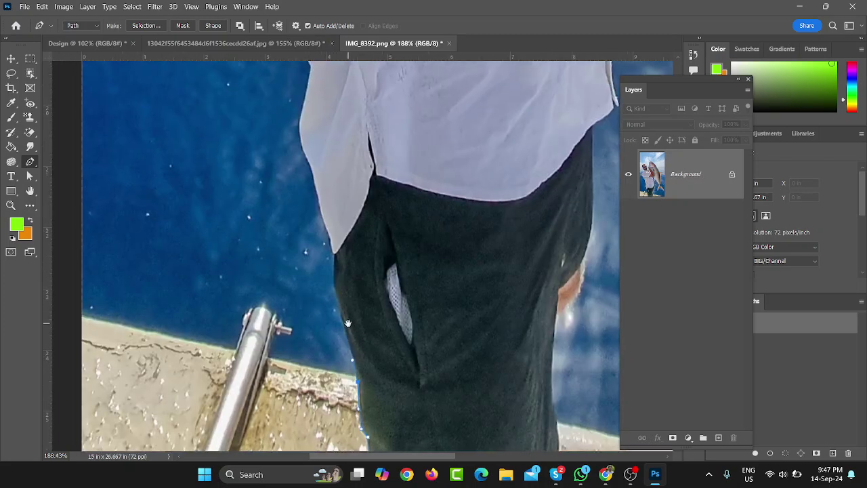
left_click_drag(338, 261, 351, 258)
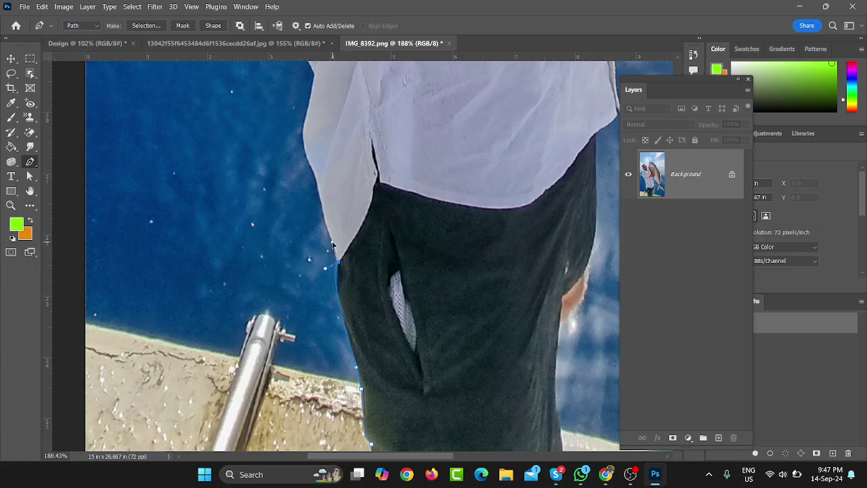
left_click_drag(332, 254, 379, 376)
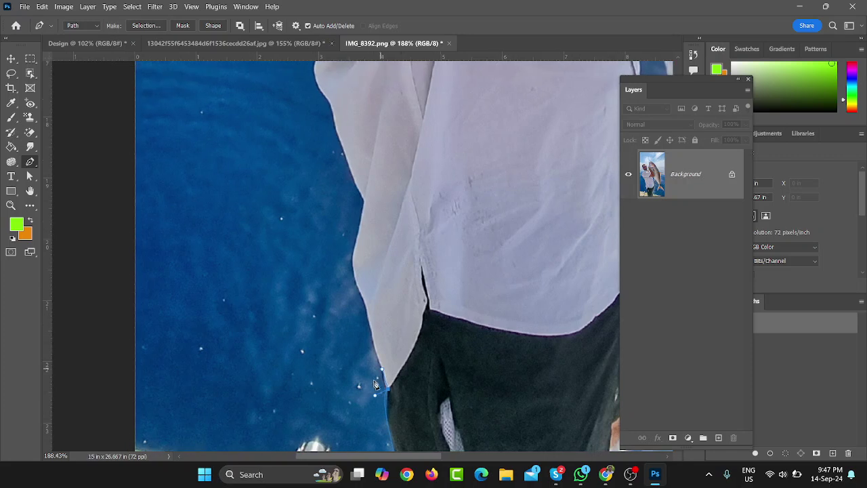
Dismiss the stray window menu and place curved anchors along the shirt's lower left edge.
key("alt+space")
key("Escape")
left_click_drag(366, 307, 365, 298)
left_click_drag(378, 239, 402, 355)
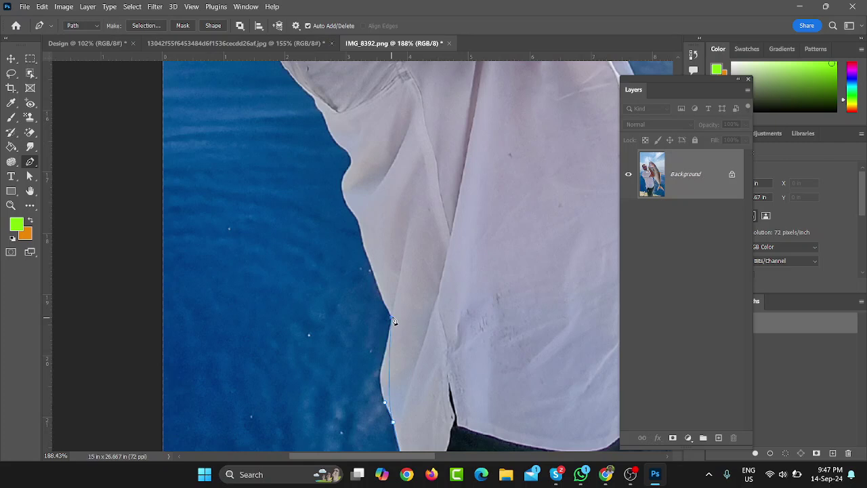
left_click_drag(391, 317, 413, 256)
left_click_drag(394, 320, 391, 335)
left_click_drag(368, 395, 370, 381)
left_click_drag(412, 271, 392, 322)
mouse_move(380, 253)
left_mouse_down()
mouse_move(410, 332)
mouse_move(386, 277)
left_mouse_up()
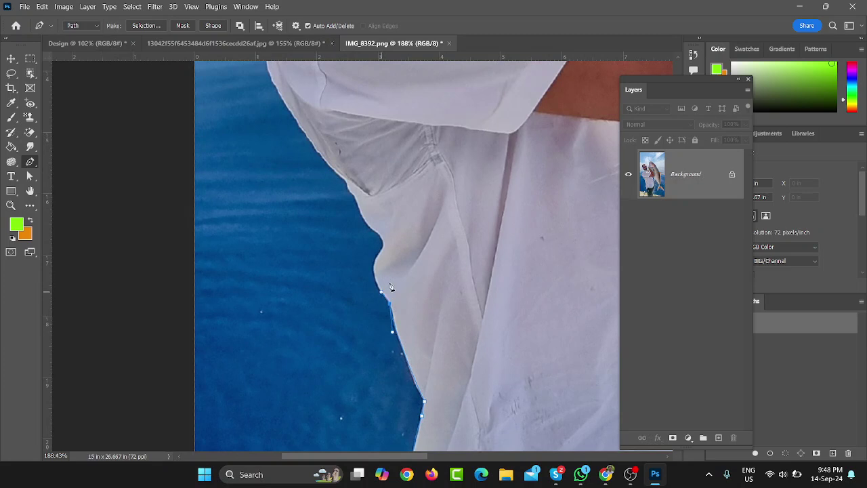
Turn the outline sharply at the shirt fold and continue higher up its left edge.
scroll(390, 288, "up", 2)
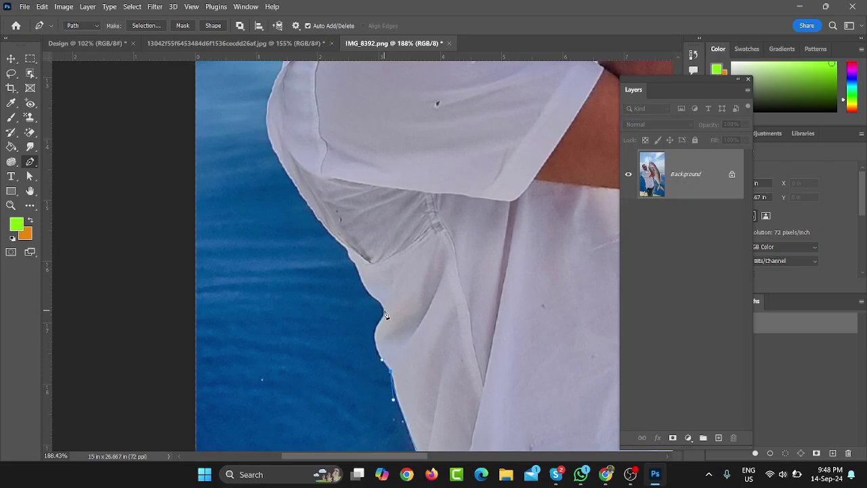
mouse_move(384, 310)
left_mouse_down()
mouse_move(398, 302)
mouse_move(363, 345)
left_mouse_up()
left_click_drag(398, 302, 380, 304)
scroll(397, 333, "up", 1)
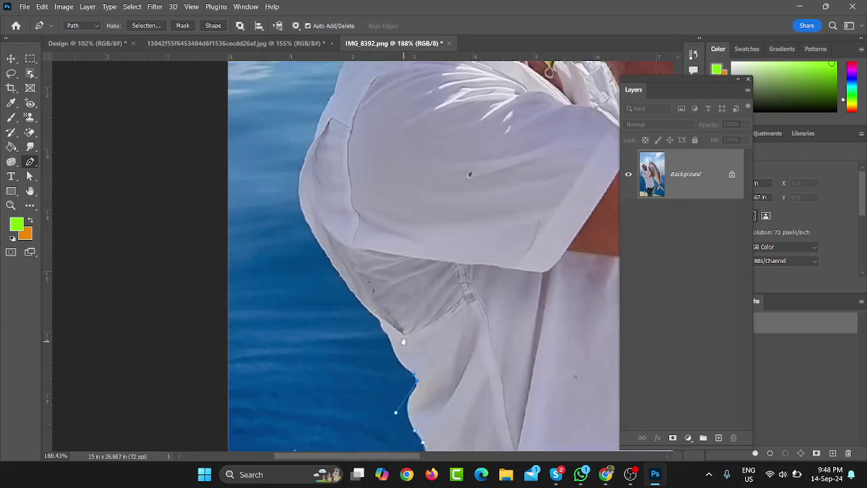
scroll(391, 341, "up", 1)
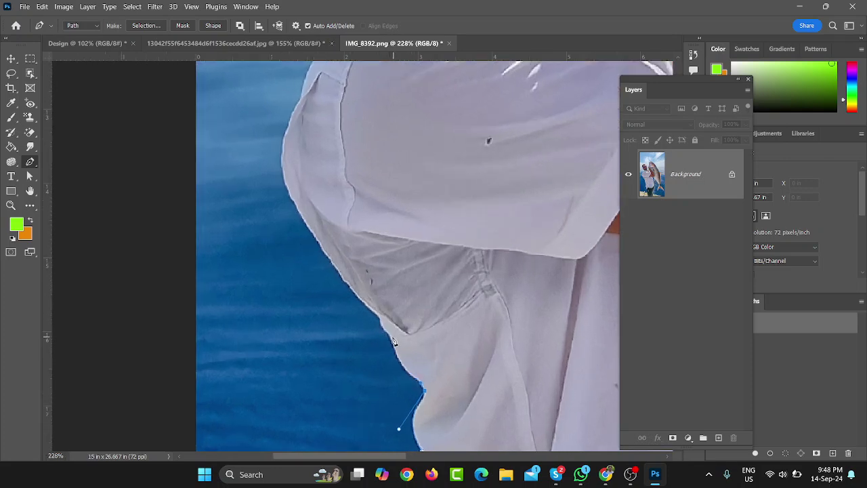
mouse_move(390, 334)
left_mouse_down()
mouse_move(391, 296)
mouse_move(385, 331)
mouse_move(377, 311)
left_mouse_up()
scroll(339, 248, "down", 2)
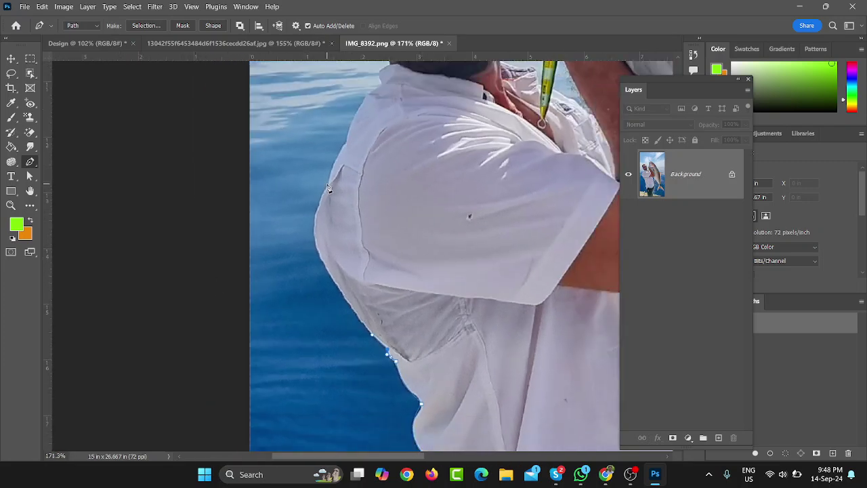
left_click_drag(321, 192, 333, 177)
left_click_drag(343, 196, 335, 261)
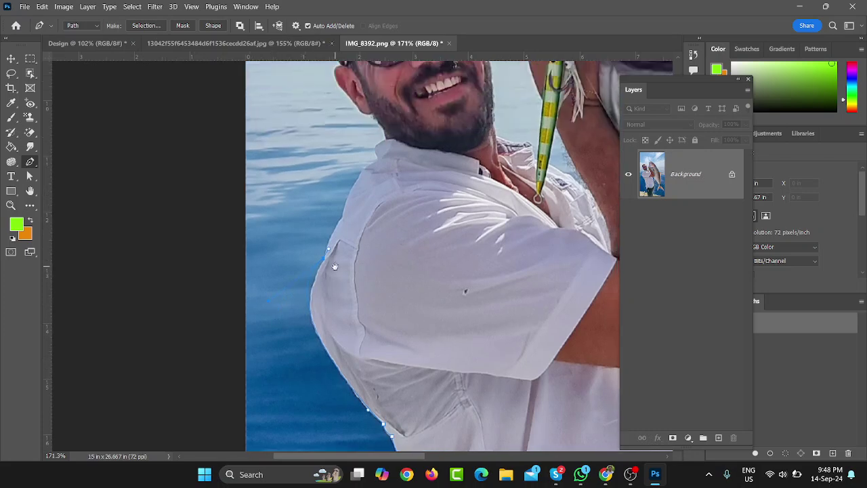
Add anchors up the shirt edge and onto the shoulder.
left_click(272, 309)
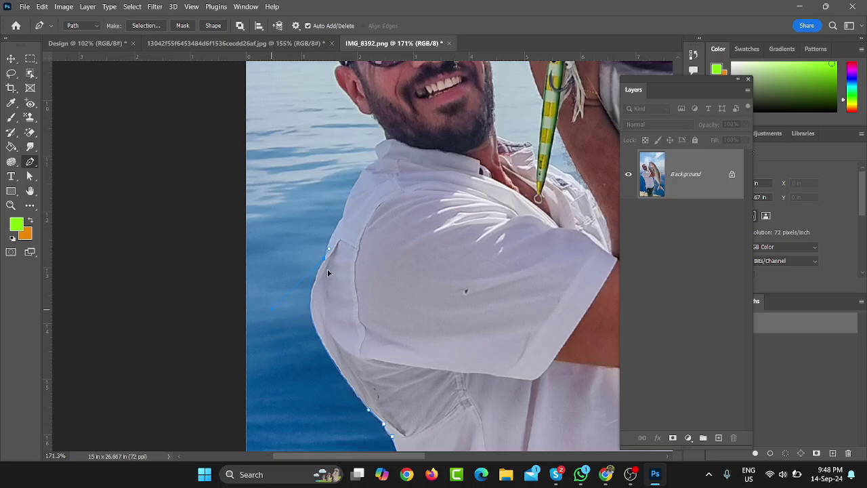
scroll(326, 251, "up", 3)
scroll(332, 305, "up", 2)
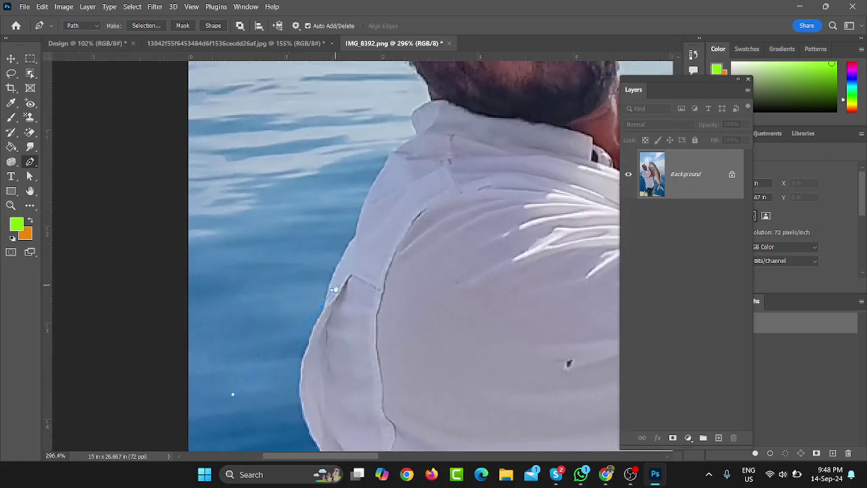
scroll(332, 310, "up", 1)
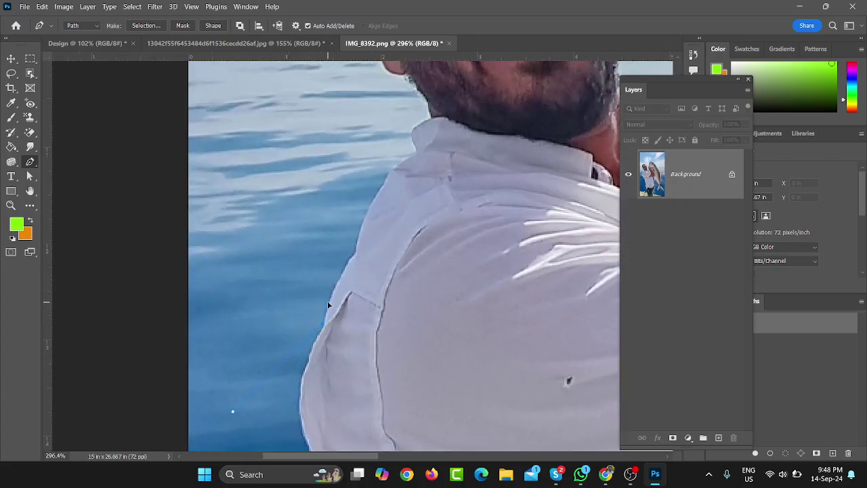
left_click(350, 256)
left_click(358, 232)
left_click_drag(373, 205, 351, 276)
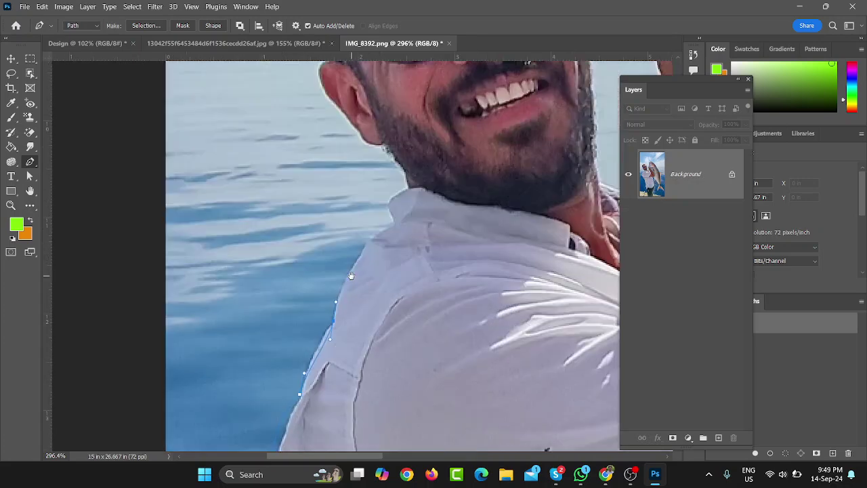
left_click_drag(375, 235, 395, 225)
scroll(330, 346, "up", 3)
scroll(330, 347, "up", 3)
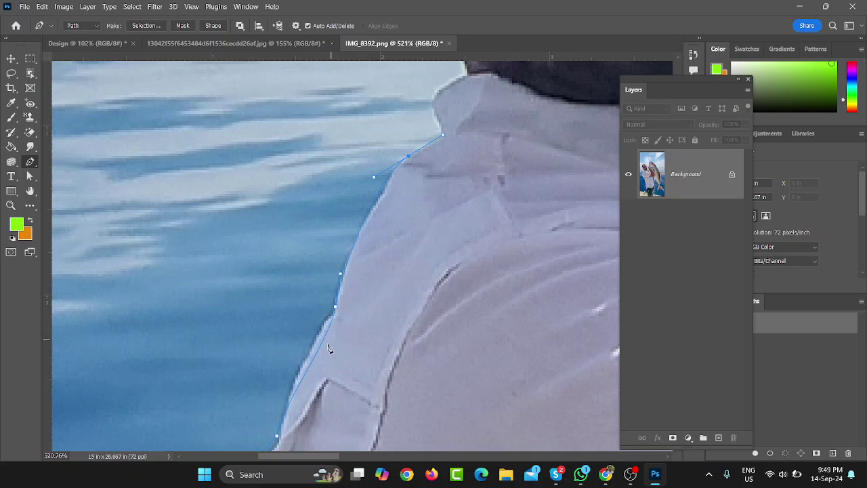
Add a point on the stray straight segment and pull it onto the shirt edge.
left_click(320, 347)
left_click(320, 347)
left_click_drag(320, 350, 313, 341)
scroll(315, 341, "down", 2)
scroll(379, 224, "down", 3)
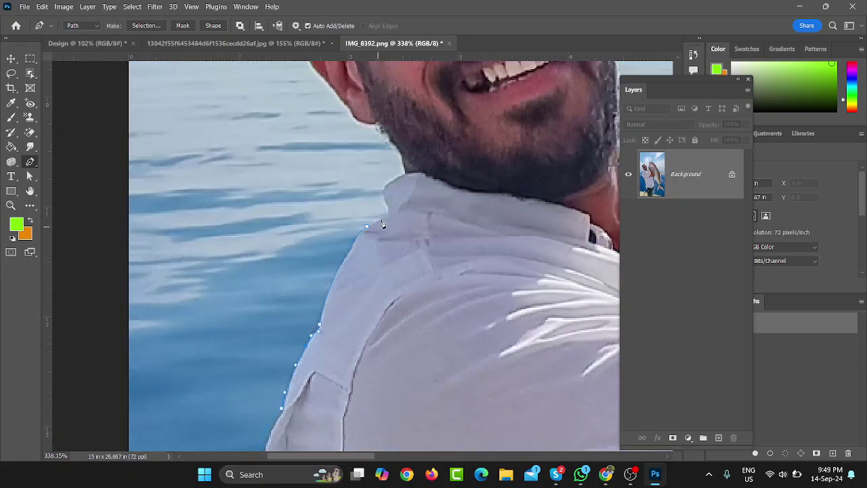
scroll(381, 219, "up", 3)
scroll(381, 219, "up", 3)
scroll(379, 224, "down", 2)
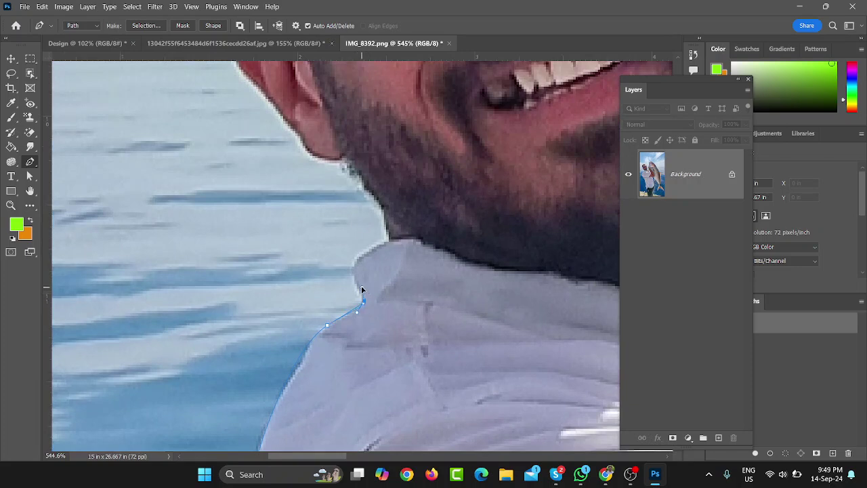
Curve the outline to a corner anchor at the collar, then follow the chin.
mouse_move(363, 300)
left_mouse_down()
mouse_move(364, 308)
mouse_move(377, 304)
mouse_move(357, 292)
left_mouse_up()
left_click_drag(386, 238, 432, 223)
left_click(385, 236, "alt")
left_click_drag(393, 206, 442, 307)
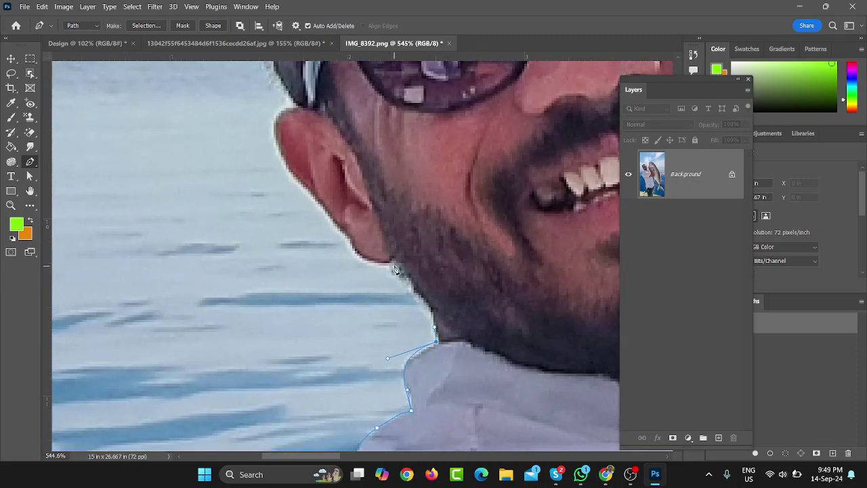
left_click_drag(393, 263, 376, 258)
scroll(178, 336, "down", 3, "alt")
scroll(179, 337, "down", 2, "alt")
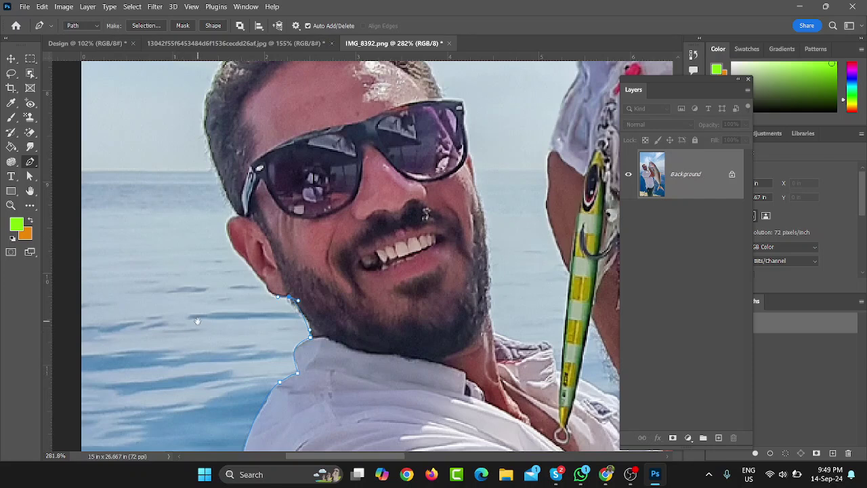
scroll(274, 296, "up", 1, "alt")
Extend the outline along the jaw and curve it around the ear.
scroll(273, 296, "up", 1, "alt")
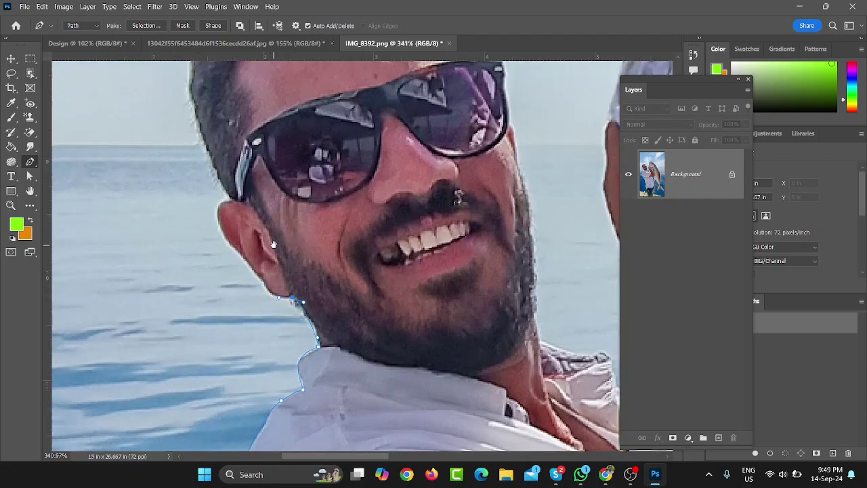
scroll(276, 301, "up", 1, "alt")
scroll(278, 306, "up", 1, "alt")
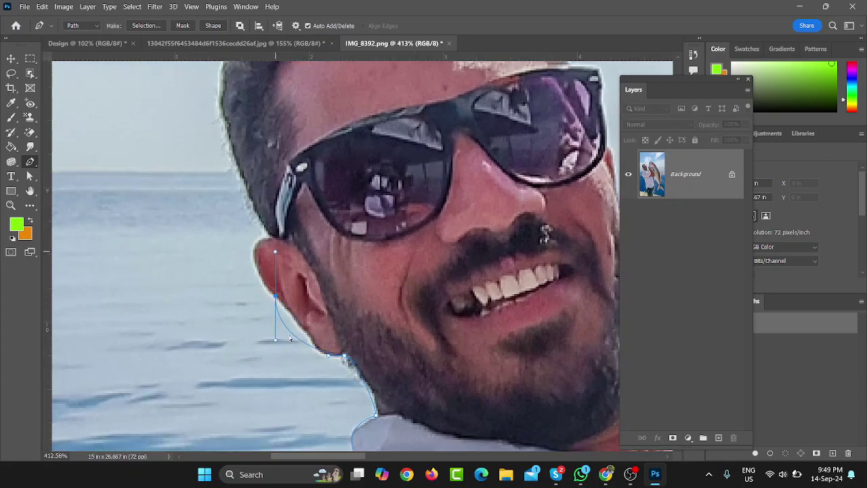
mouse_move(295, 319)
left_mouse_down()
mouse_move(274, 270)
mouse_move(282, 296)
left_mouse_up()
scroll(287, 330, "up", 2)
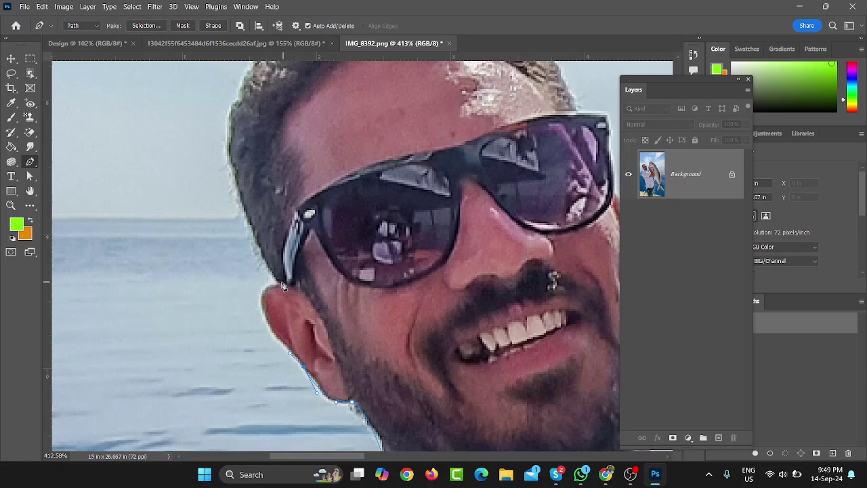
left_click_drag(278, 284, 323, 288)
left_click_drag(232, 282, 234, 294)
left_click_drag(278, 190, 278, 294)
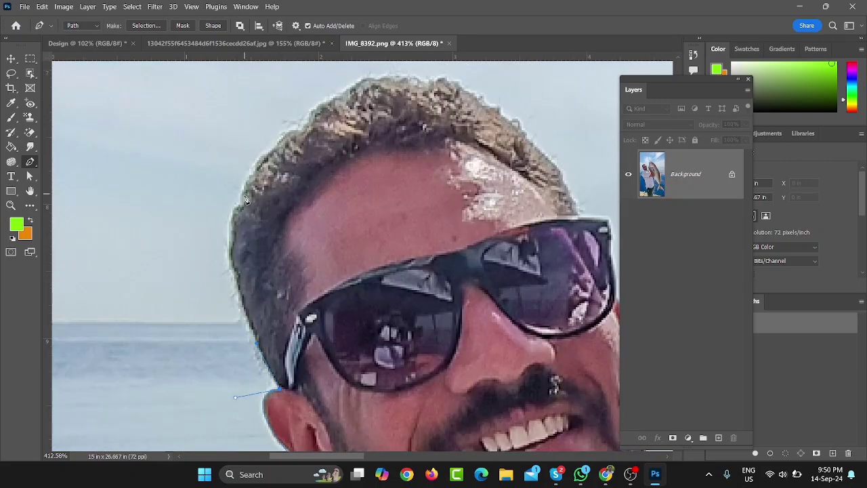
Place curved anchors over the top of the hair and down its right side, undoing one misplaced anchor.
left_click_drag(242, 202, 278, 158)
left_click(252, 172)
scroll(281, 198, "up", 3)
left_click(306, 206)
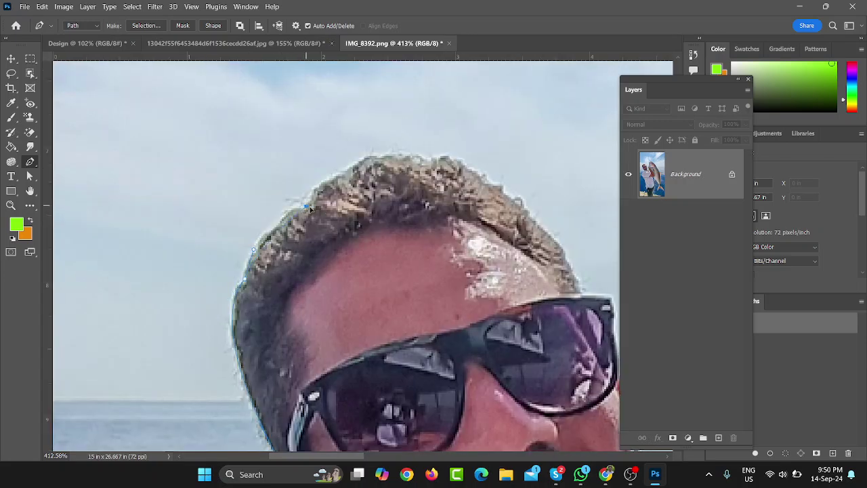
mouse_move(283, 202)
left_mouse_down()
mouse_move(338, 194)
mouse_move(324, 212)
mouse_move(341, 190)
mouse_move(319, 190)
mouse_move(304, 256)
left_mouse_up()
key("ctrl+z")
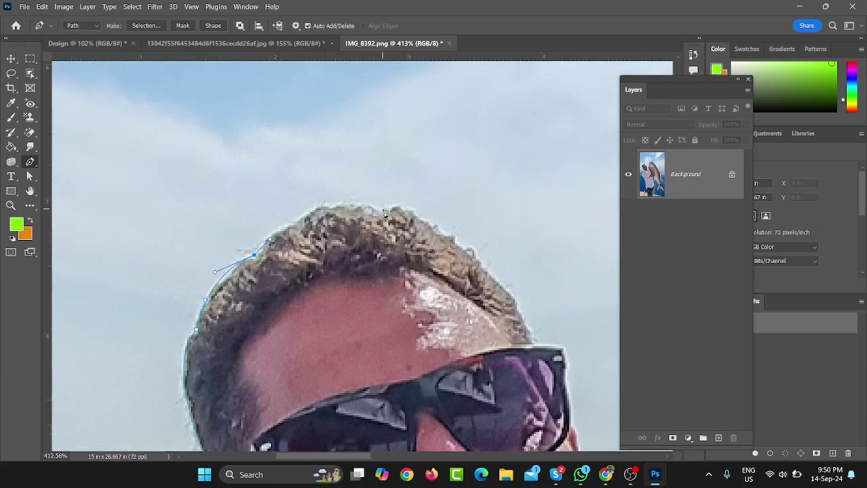
mouse_move(383, 208)
left_mouse_down()
mouse_move(455, 229)
mouse_move(396, 209)
left_mouse_up()
mouse_move(533, 341)
left_mouse_down()
mouse_move(535, 353)
mouse_move(497, 242)
left_mouse_up()
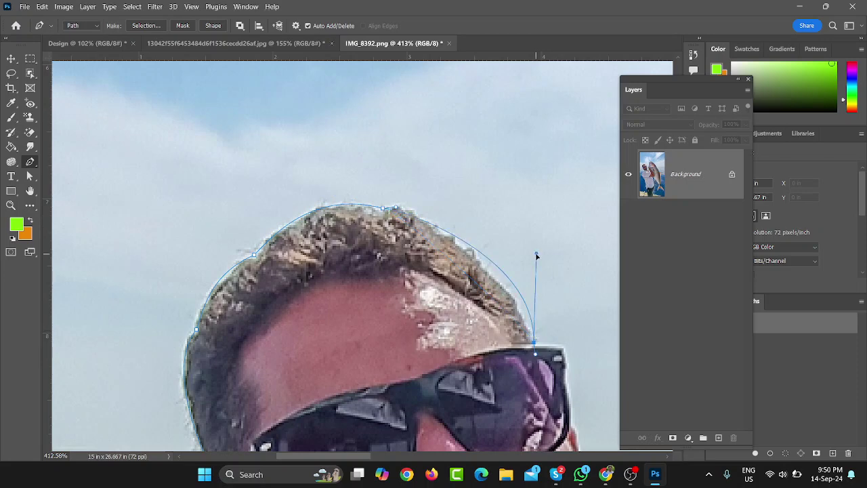
Anchor the outline at the sunglasses' right corner.
scroll(508, 285, "down", 2)
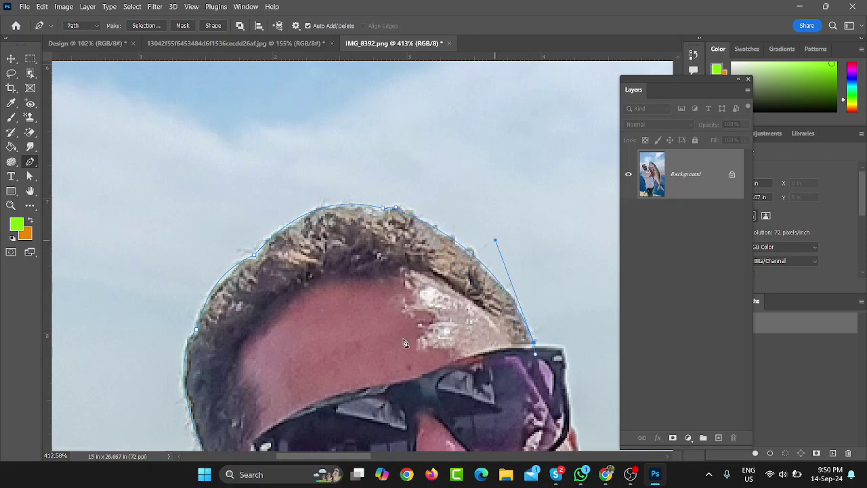
scroll(515, 305, "down", 2)
scroll(528, 339, "up", 2)
scroll(538, 361, "up", 1)
left_click_drag(538, 360, 408, 196)
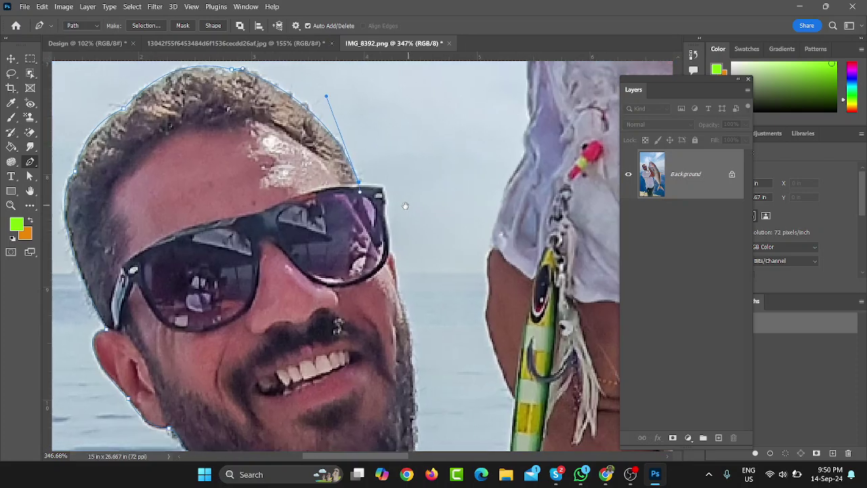
left_click(381, 184)
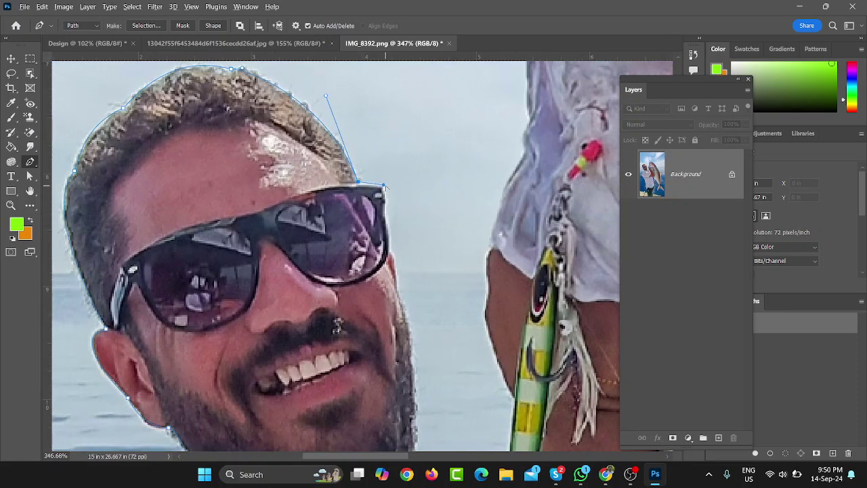
scroll(385, 187, "up", 2)
scroll(385, 186, "up", 2)
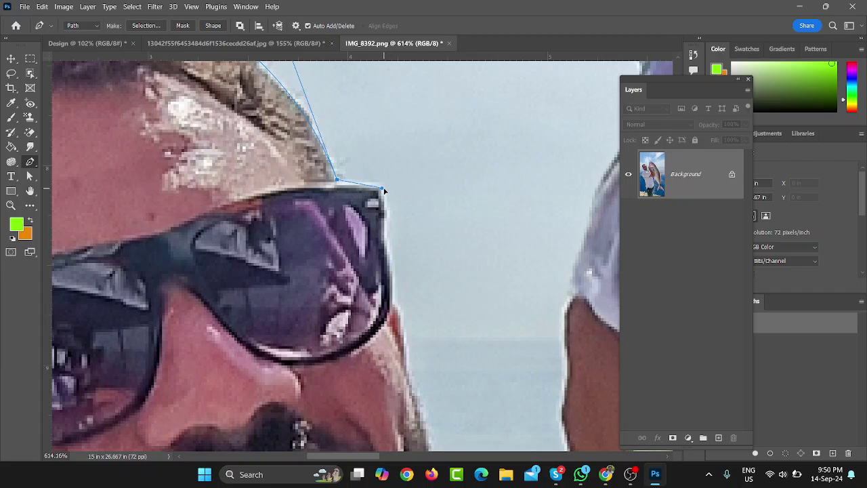
Drop the glasses-corner handle and add a curved anchor down the side of the face.
left_click(383, 184)
mouse_move(391, 303)
left_mouse_down()
mouse_move(387, 312)
mouse_move(398, 277)
left_mouse_up()
left_click(392, 303)
key("ctrl+z")
scroll(399, 309, "down", 5)
scroll(413, 241, "down", 1)
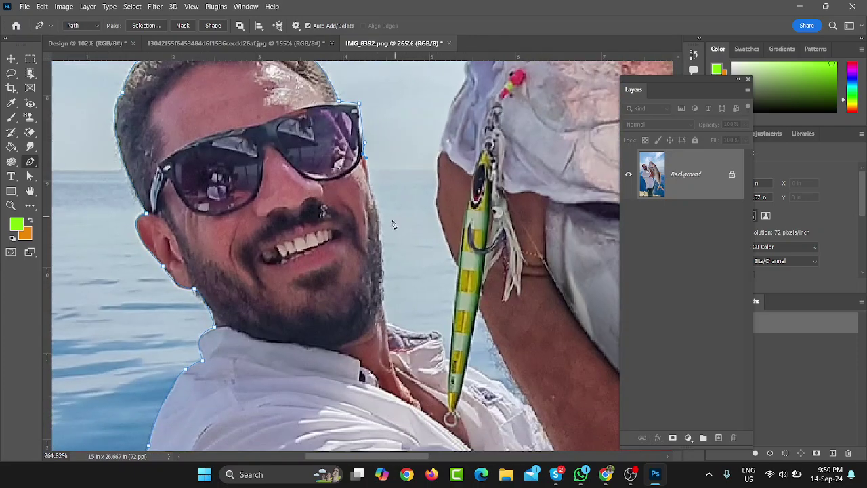
scroll(400, 278, "down", 1)
scroll(386, 318, "down", 1)
scroll(386, 320, "up", 1)
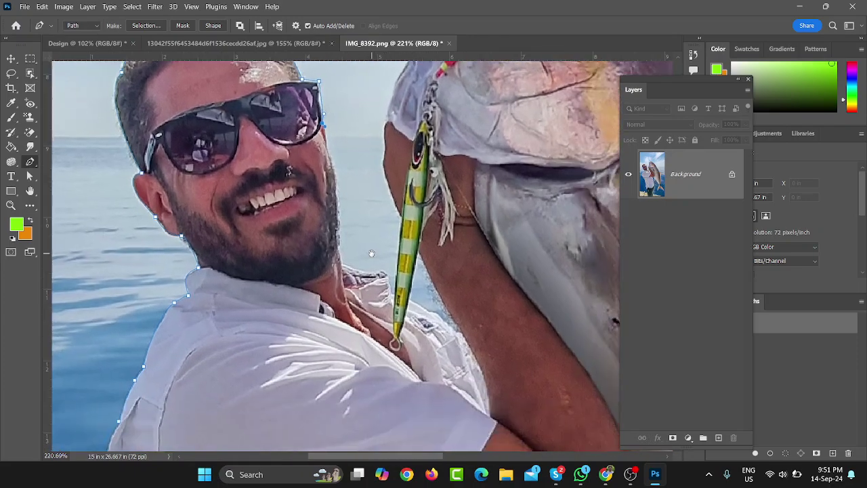
scroll(343, 252, "up", 1)
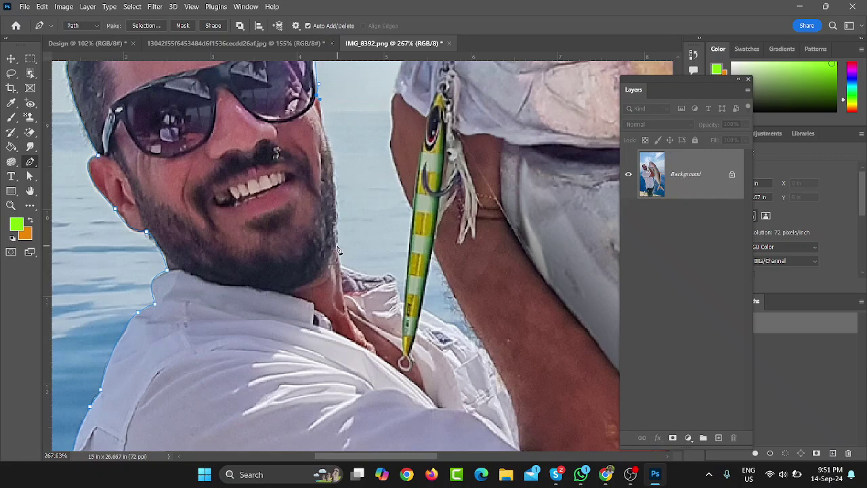
Add anchors down the jaw and extend the outline along the collar.
left_click_drag(336, 248, 343, 163)
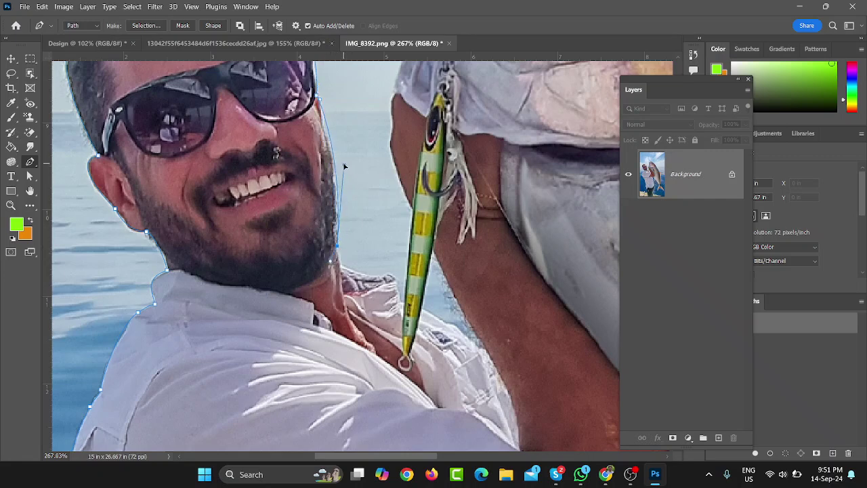
left_click(330, 262)
scroll(337, 264, "up", 1)
scroll(335, 264, "up", 1)
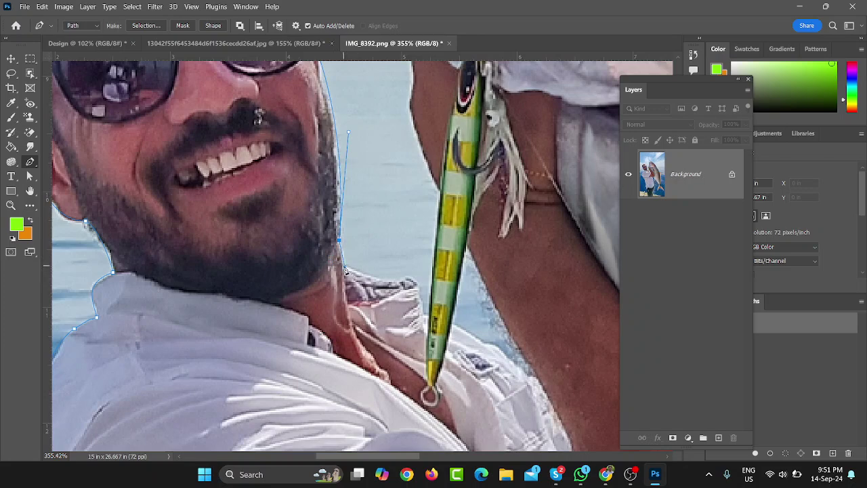
left_click(345, 267)
left_click_drag(396, 280, 409, 278)
left_click_drag(426, 298, 423, 318)
Run the outline up beside the lure toward the fish's lower jaw.
scroll(382, 305, "down", 3)
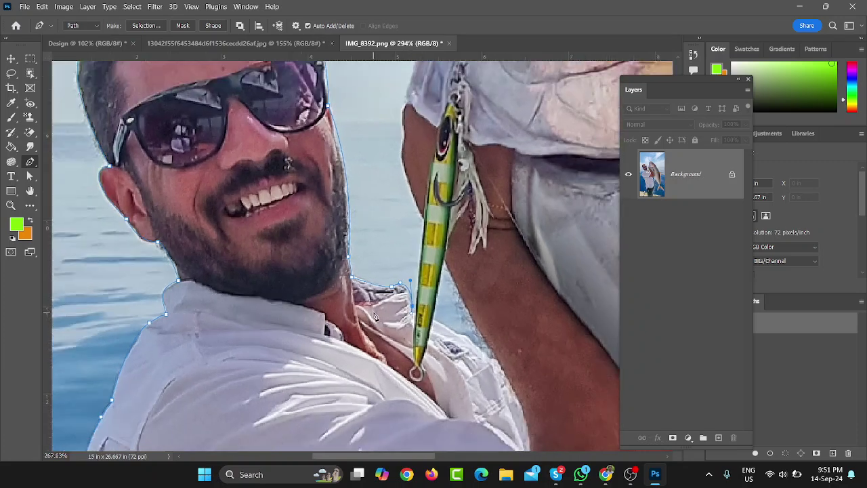
scroll(378, 312, "down", 2)
scroll(375, 319, "down", 2)
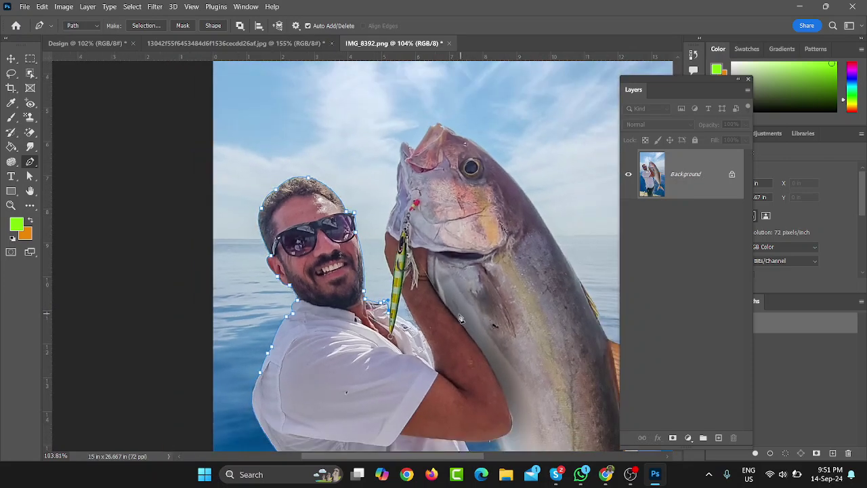
scroll(374, 318, "up", 1)
scroll(400, 315, "up", 1)
scroll(403, 313, "up", 2)
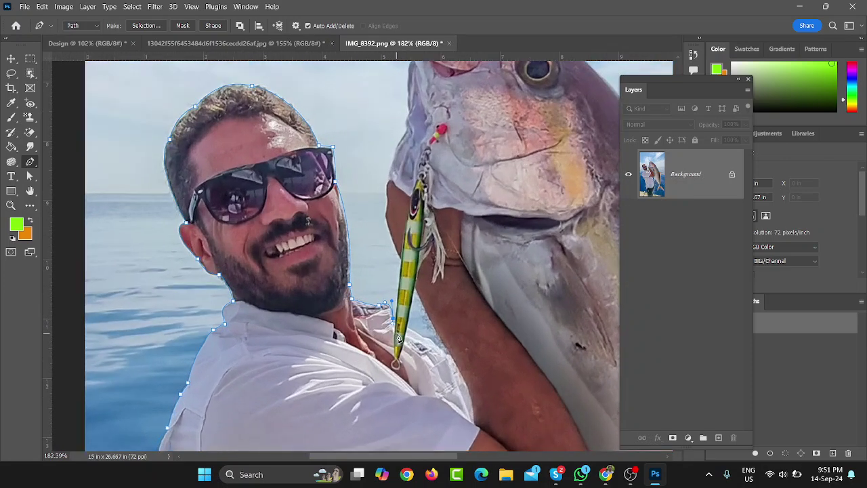
scroll(401, 339, "up", 1)
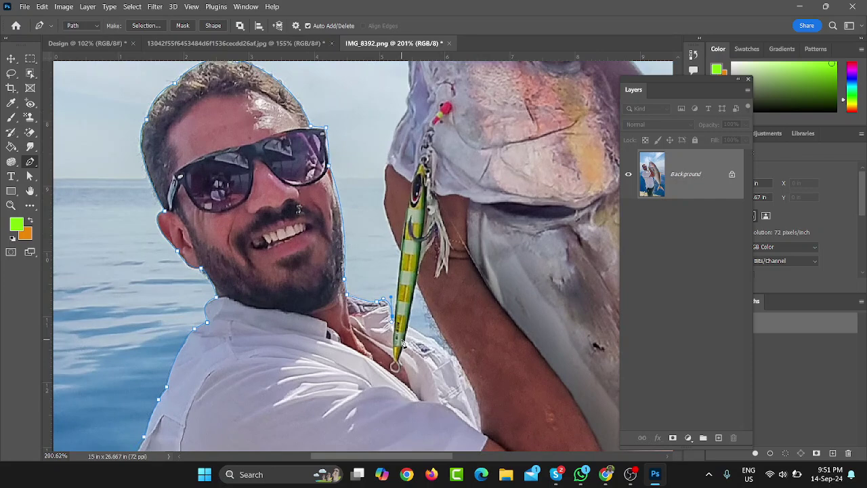
scroll(402, 344, "down", 2)
scroll(402, 346, "down", 1)
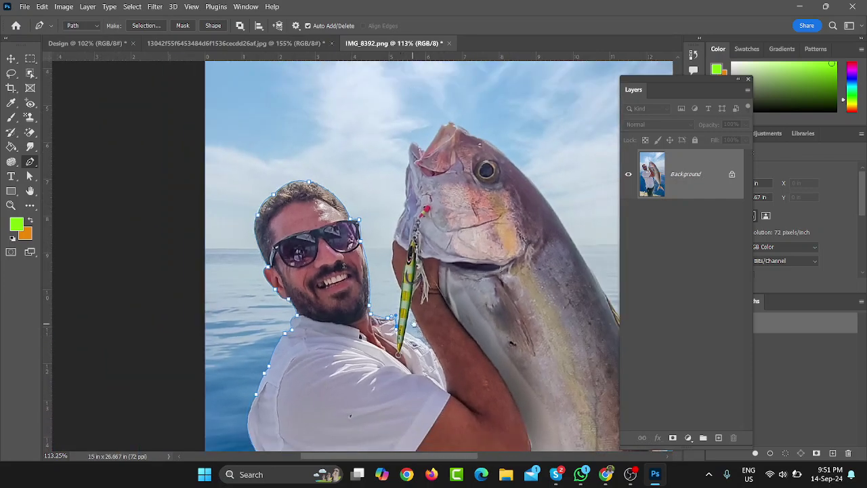
left_click_drag(413, 323, 412, 179)
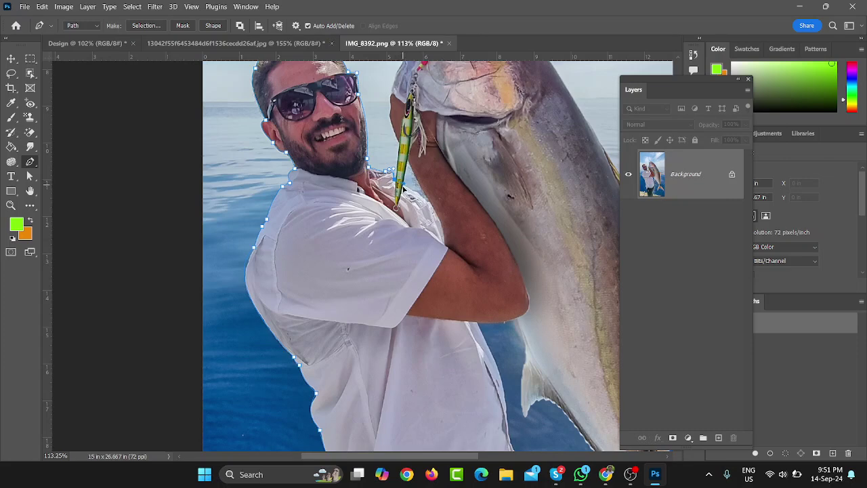
scroll(404, 191, "up", 1)
scroll(405, 192, "up", 1)
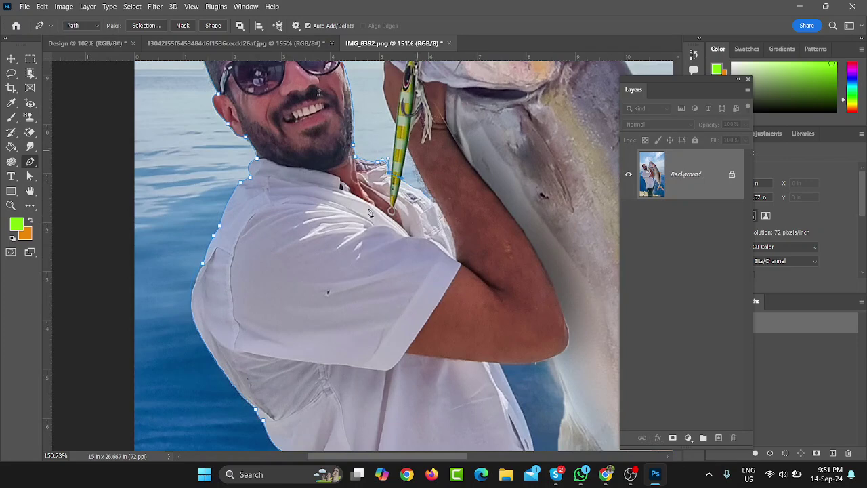
scroll(383, 254, "down", 2)
scroll(383, 255, "down", 1)
scroll(383, 254, "up", 1)
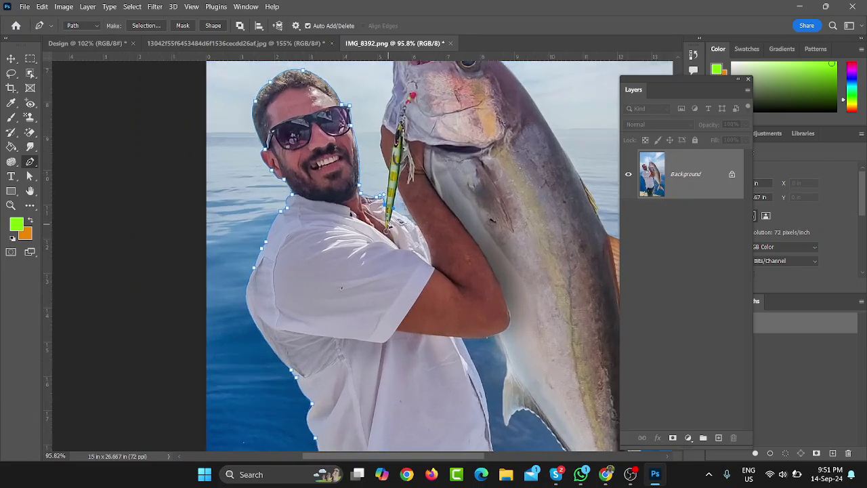
scroll(387, 237, "up", 1)
scroll(391, 217, "up", 2)
scroll(396, 200, "up", 1)
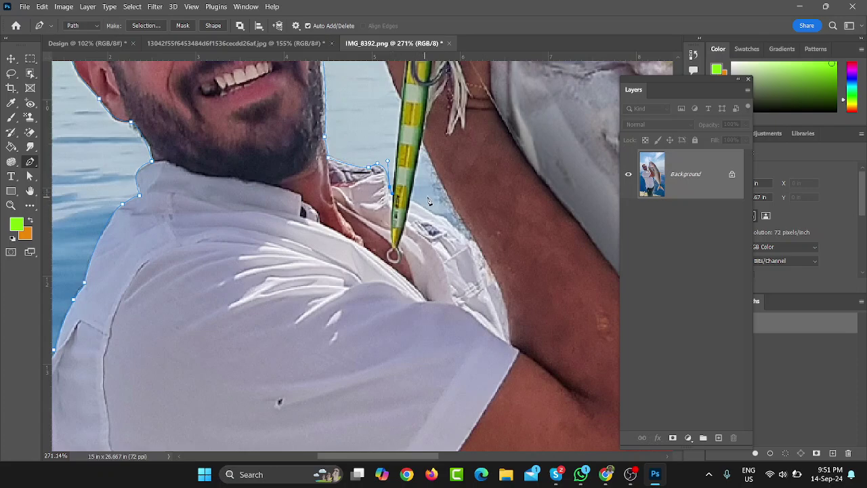
scroll(394, 248, "down", 1)
scroll(377, 212, "down", 3)
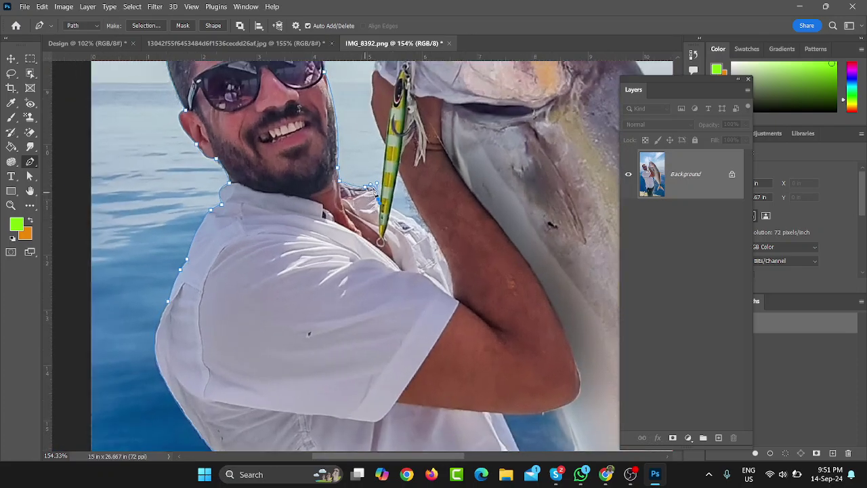
scroll(391, 188, "up", 2)
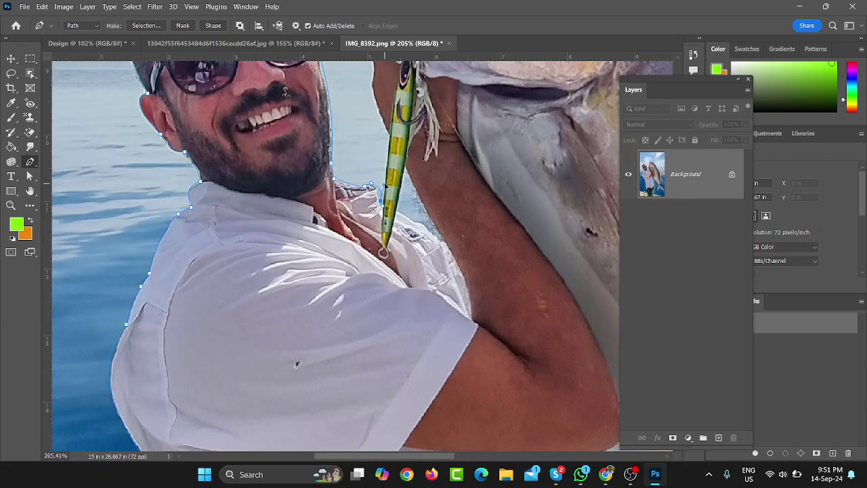
left_click(390, 136)
left_click_drag(390, 136, 418, 253)
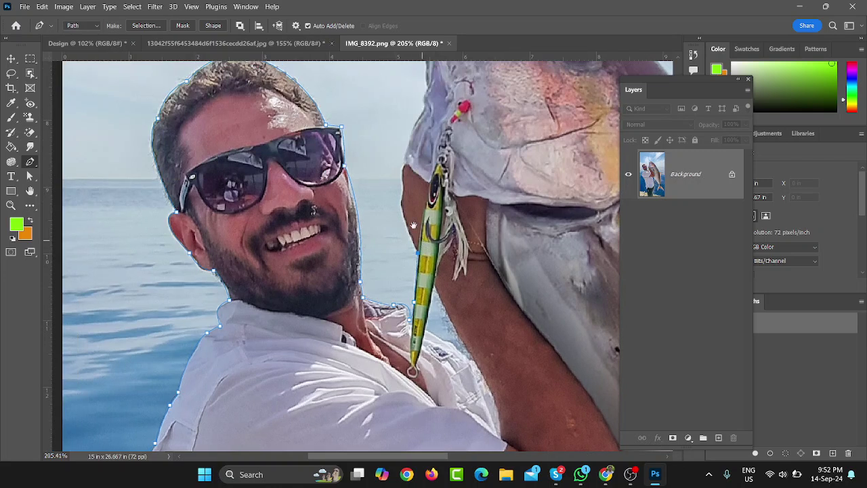
mouse_move(403, 192)
left_mouse_down()
mouse_move(416, 171)
mouse_move(401, 183)
left_mouse_up()
scroll(349, 142, "down", 1)
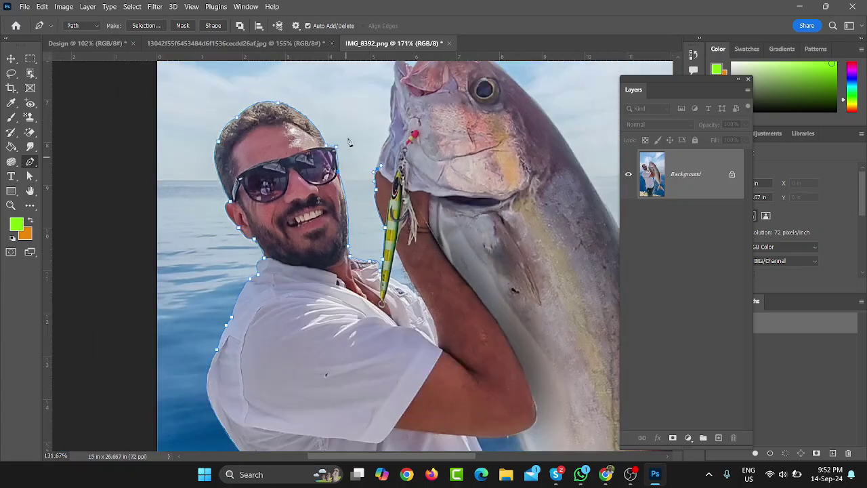
scroll(349, 142, "up", 1)
left_click_drag(410, 125, 422, 223)
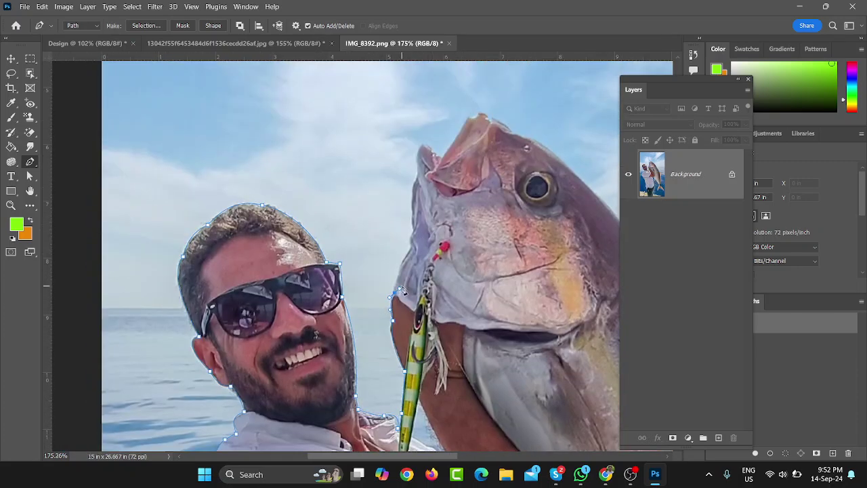
Trace anchors up the fish's jaw, around its mouth tip and along its lip.
left_click(406, 252)
left_click(413, 228)
left_click(416, 175)
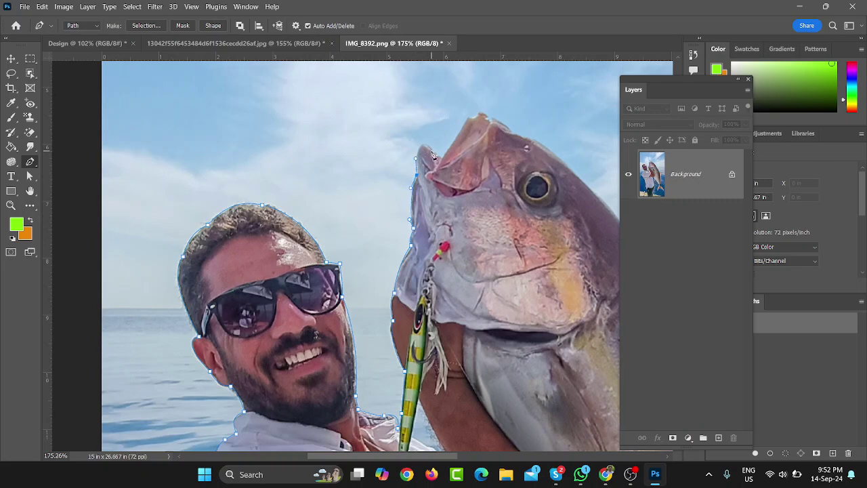
left_click_drag(425, 144, 433, 151)
left_click_drag(445, 162, 442, 156)
left_click(468, 119)
left_click(479, 111)
Continue the path with curved anchors down the fish's back.
scroll(423, 157, "down", 2)
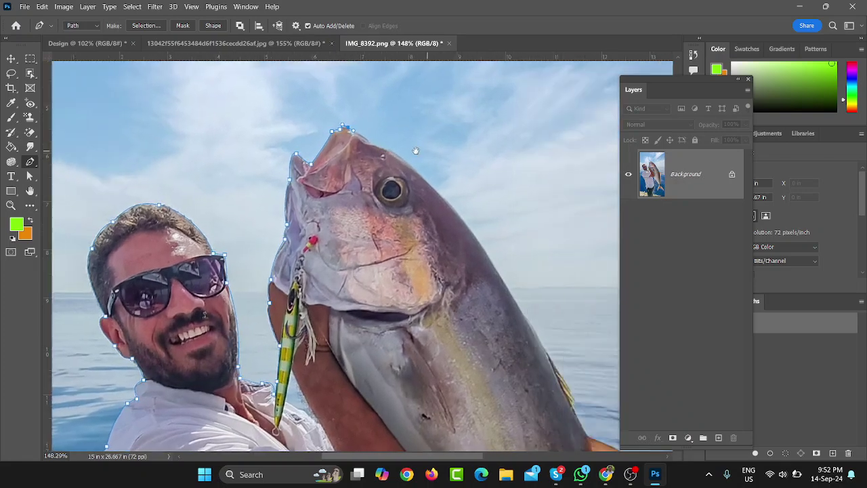
scroll(412, 149, "right", 2)
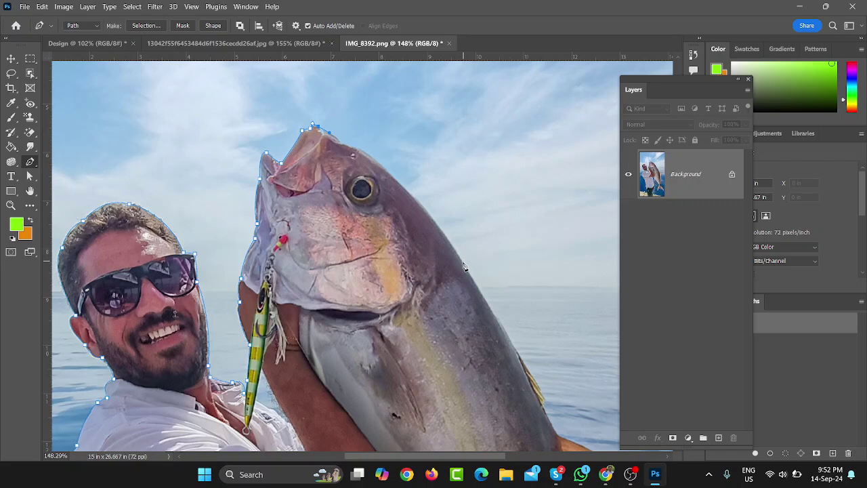
left_click_drag(463, 264, 468, 282)
left_click_drag(458, 246, 409, 173)
left_click_drag(469, 280, 477, 288)
left_click_drag(519, 323, 409, 157)
scroll(361, 219, "down", 1)
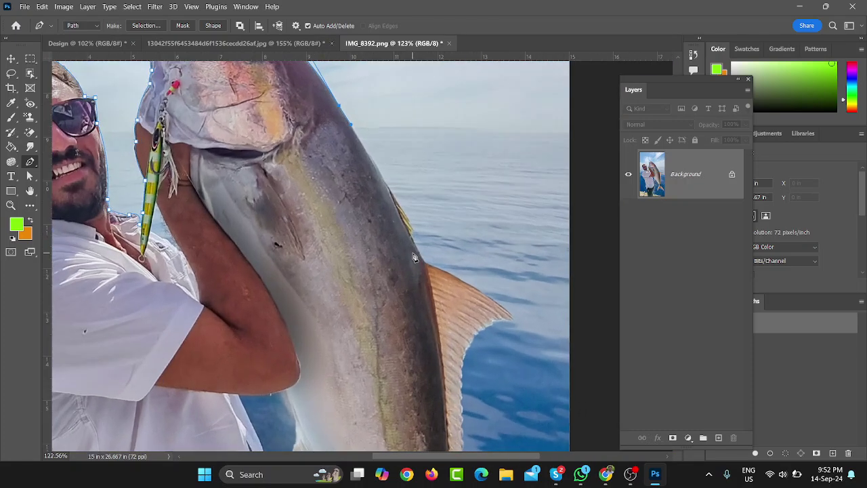
left_click_drag(431, 222, 414, 275)
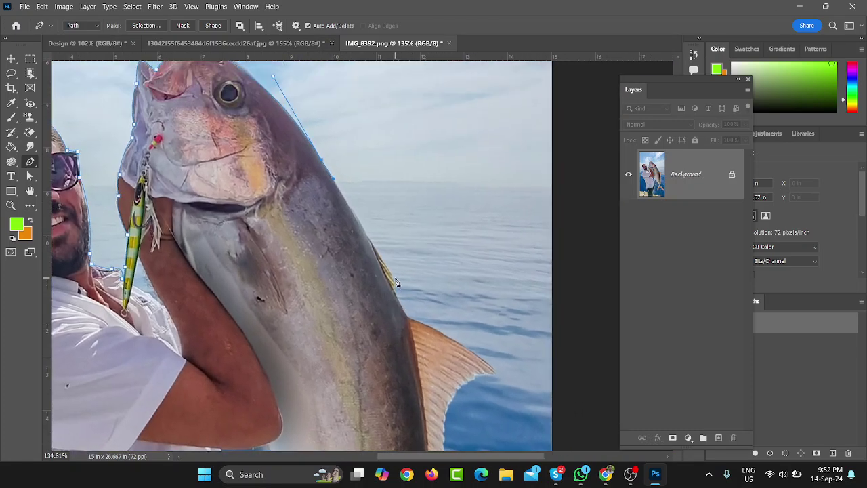
left_click_drag(391, 275, 393, 286)
Place anchors down the fish's edge, with a sharp corner at the orange fin's tip.
left_click(395, 287)
left_click(400, 303)
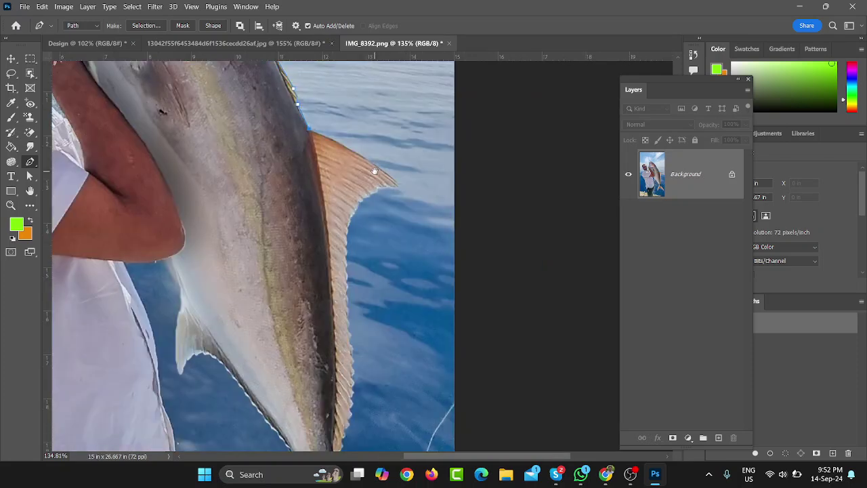
left_click_drag(471, 359, 384, 183)
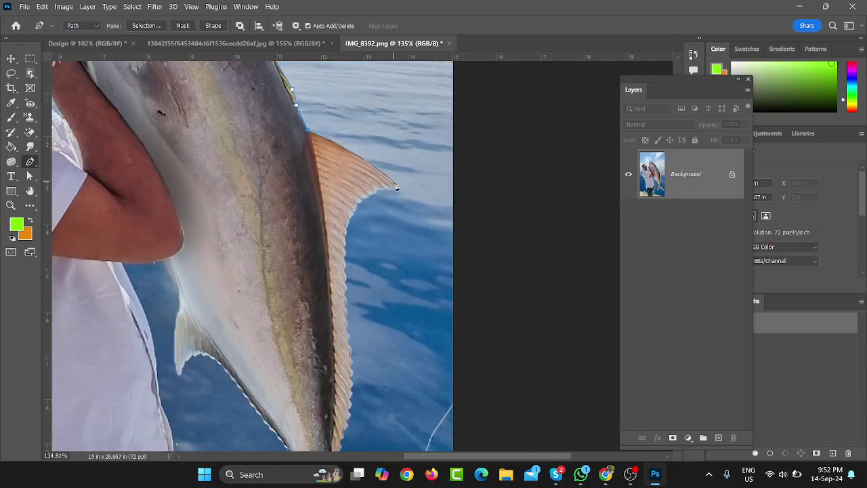
left_click(398, 186)
left_click(395, 183, "alt")
scroll(398, 192, "up", 3)
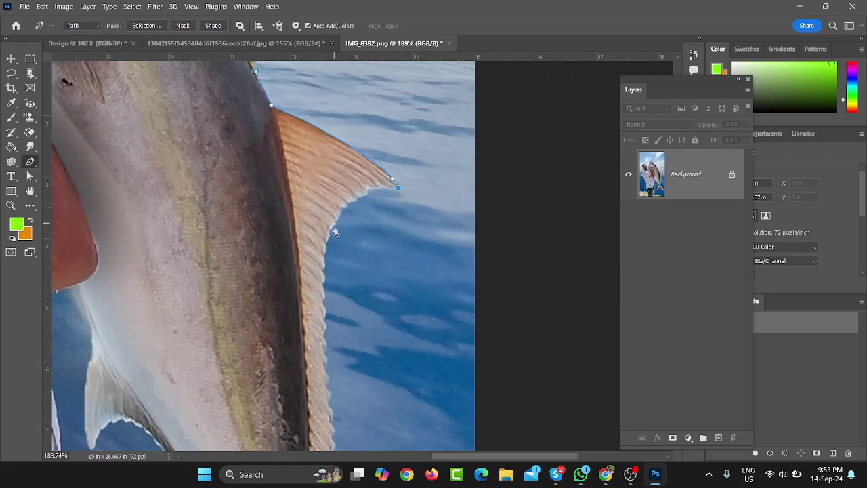
mouse_move(326, 242)
left_mouse_down()
mouse_move(347, 196)
mouse_move(372, 180)
left_mouse_up()
Curve the path down the fin's edge toward the tail stem.
left_click_drag(385, 296, 358, 143)
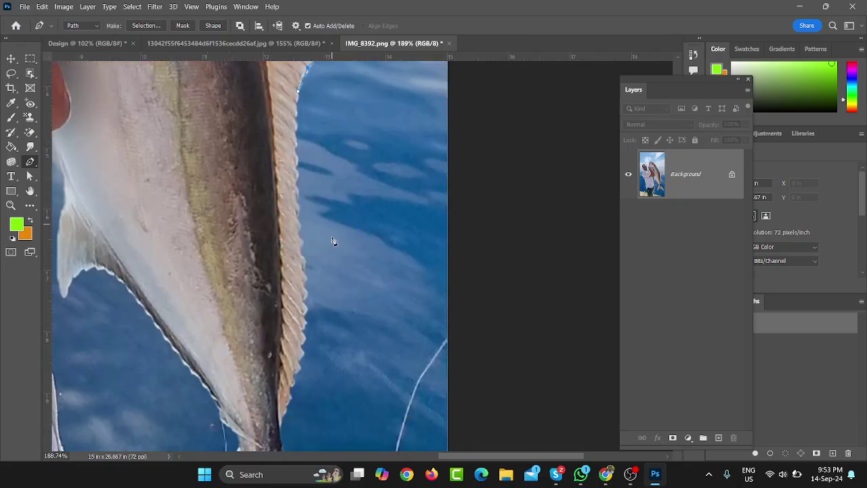
scroll(332, 241, "down", 2)
scroll(332, 267, "down", 2)
scroll(333, 272, "up", 1)
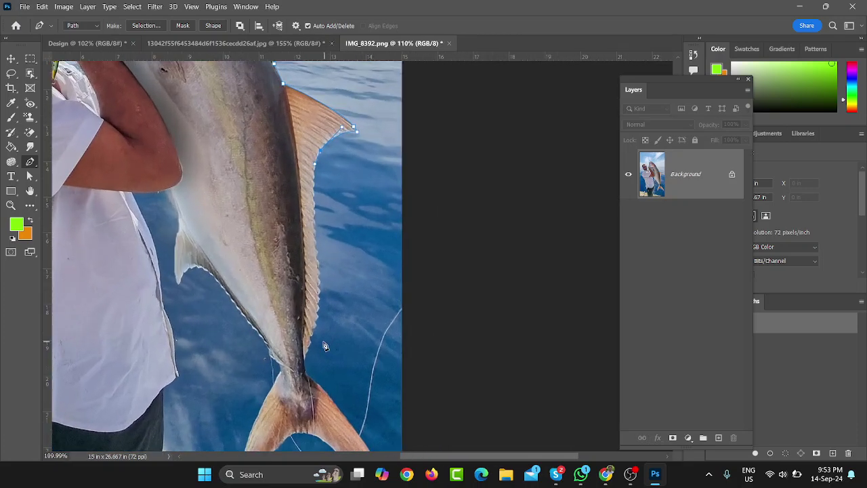
left_click_drag(313, 330, 307, 338)
left_click_drag(308, 234, 329, 284)
left_click(320, 299)
mouse_move(298, 367)
left_mouse_down()
mouse_move(313, 353)
mouse_move(325, 310)
left_mouse_up()
Add curved anchors around the tail tip, the inner edge and the left tail tip.
scroll(352, 382, "down", 3)
scroll(352, 381, "right", 1)
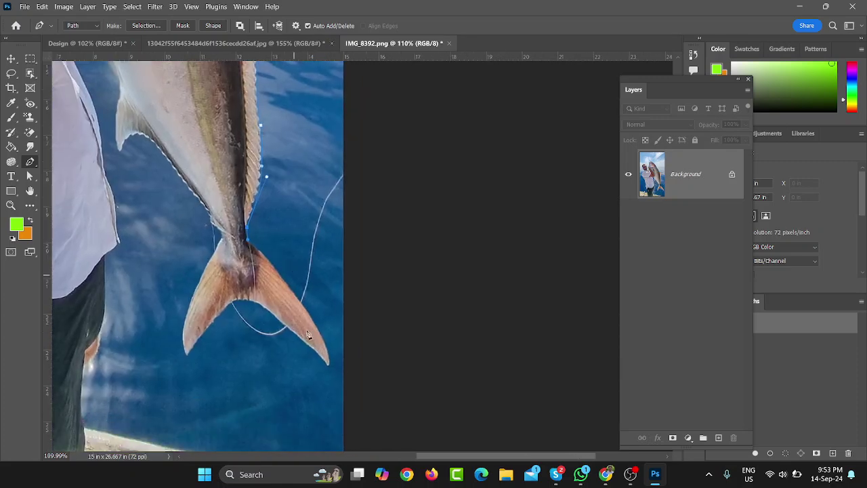
left_click_drag(328, 357, 332, 338)
left_click_drag(239, 300, 217, 316)
left_click(186, 353)
left_click_drag(190, 366, 173, 372)
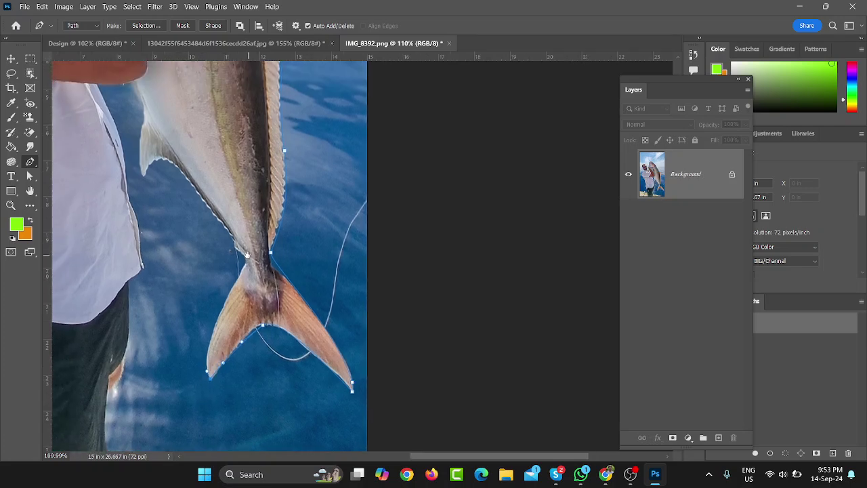
Curve the path up the left tail lobe and connect it at the tail base.
scroll(224, 229, "up", 2)
scroll(231, 237, "up", 3)
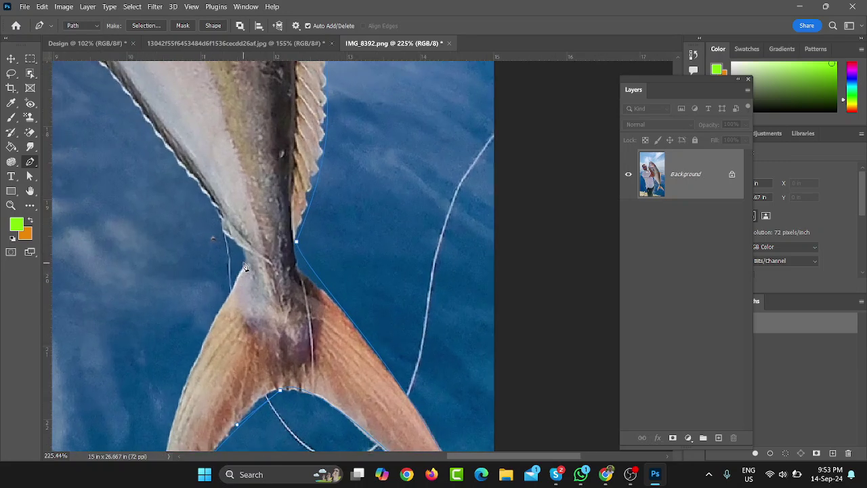
left_click_drag(244, 263, 275, 233)
scroll(231, 276, "down", 1)
scroll(228, 305, "down", 2)
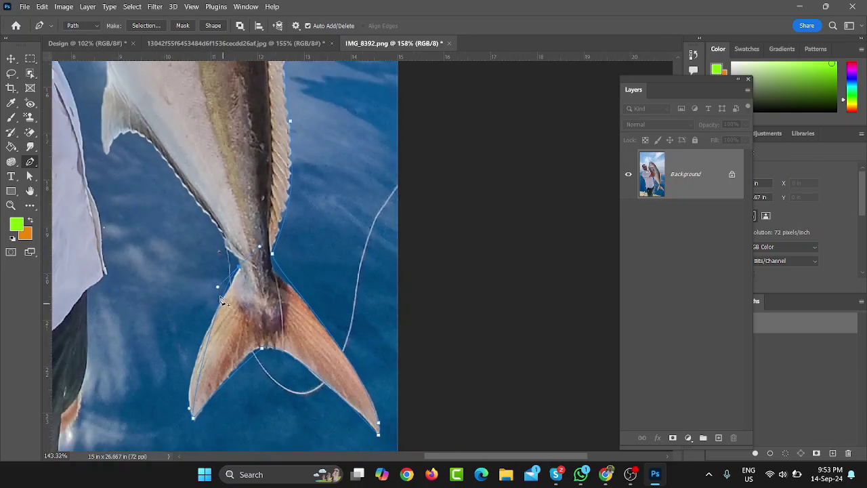
left_click_drag(217, 288, 172, 392)
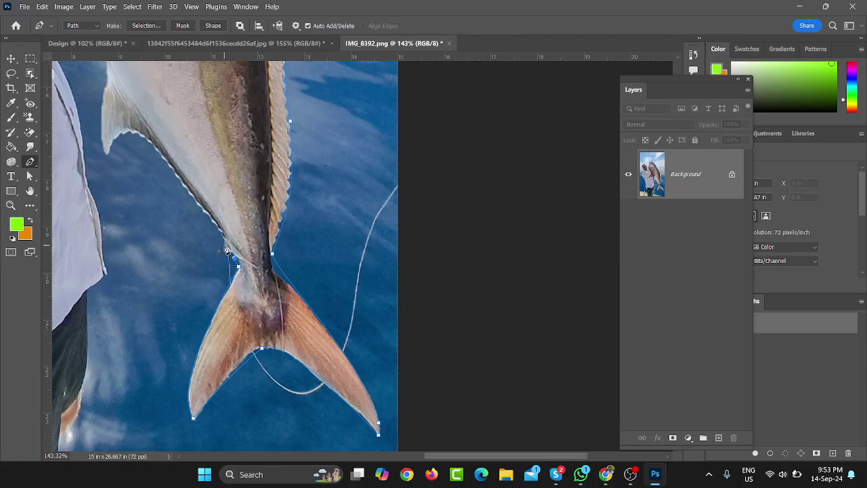
left_click(226, 249)
Curve the path along the fish's underside and pale lower fin.
left_click_drag(135, 134, 125, 141)
scroll(95, 166, "up", 2)
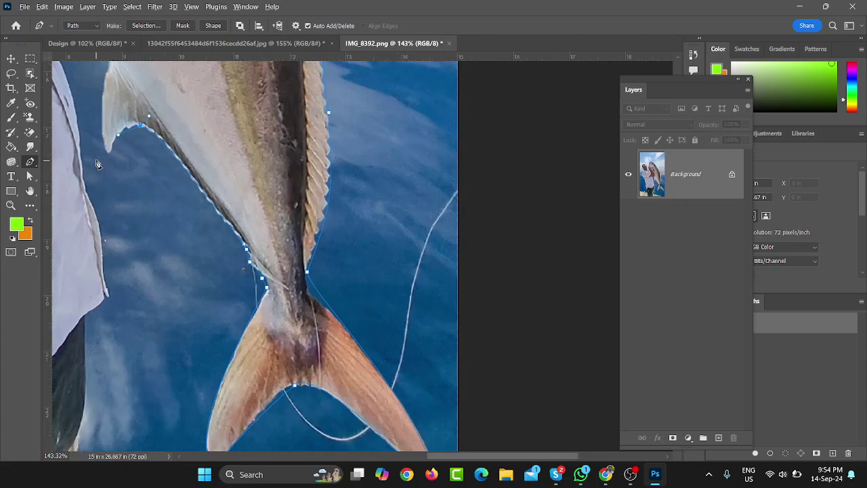
left_click_drag(216, 193, 223, 199)
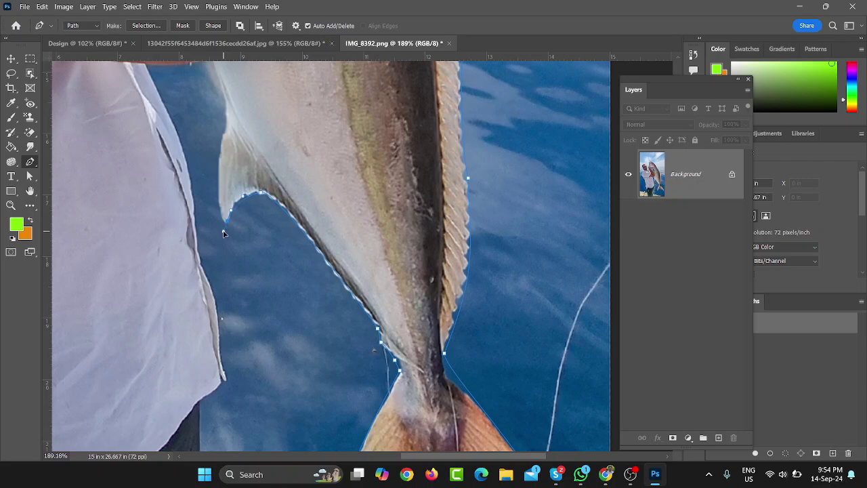
left_click_drag(225, 221, 218, 233)
mouse_move(239, 204)
left_mouse_down()
mouse_move(247, 218)
mouse_move(271, 136)
left_mouse_up()
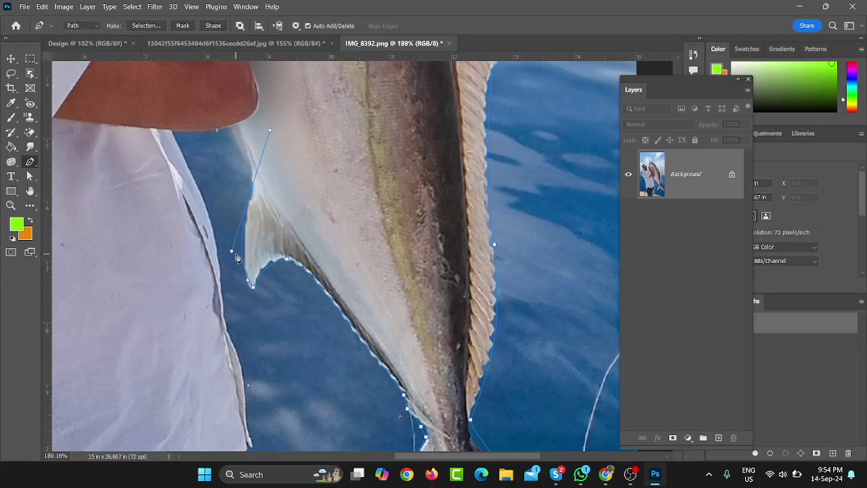
left_click_drag(232, 253, 233, 291)
left_click_drag(271, 131, 252, 170)
Extend the path up to the man's arm and along its underside.
left_click_drag(247, 129, 226, 129)
left_click(174, 130)
scroll(189, 168, "down", 2)
scroll(203, 170, "down", 2)
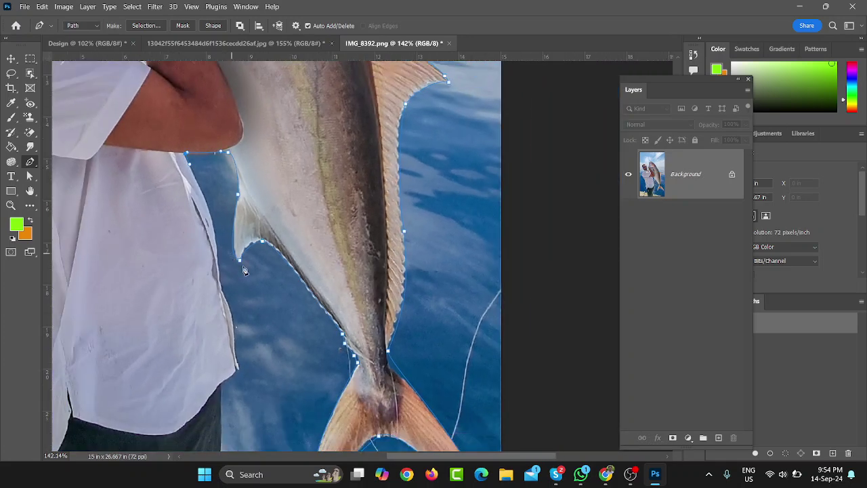
scroll(305, 179, "down", 2)
scroll(305, 179, "down", 2)
Run curved anchors down the white shirt's edge to its hem corner.
left_click_drag(304, 179, 274, 251)
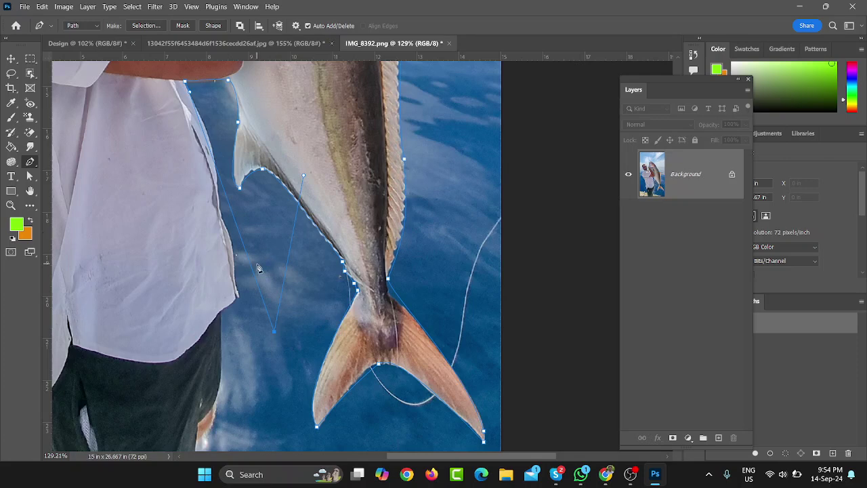
scroll(258, 268, "down", 1)
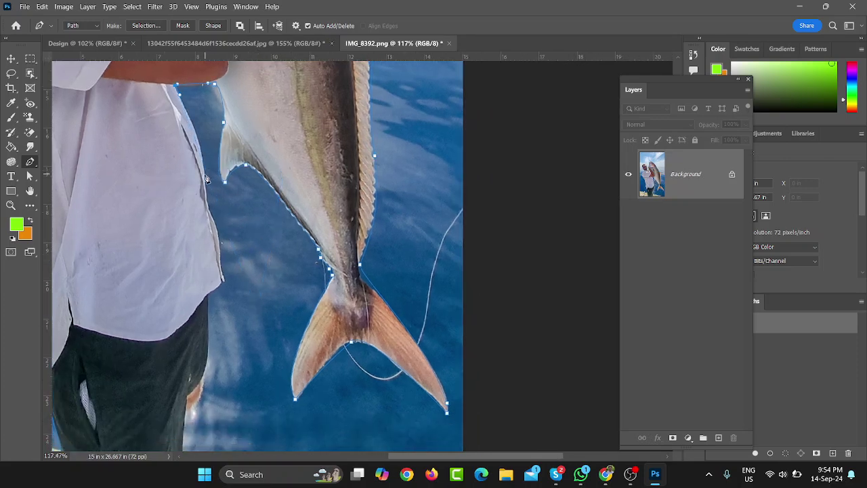
left_click_drag(204, 154, 206, 175)
mouse_move(204, 174)
left_mouse_down()
mouse_move(197, 195)
mouse_move(214, 222)
left_mouse_up()
left_click(208, 199)
left_click_drag(224, 279, 220, 290)
left_click_drag(221, 259, 223, 280)
Place a curved anchor on the shorts edge, undoing and redoing one misplaced anchor.
scroll(208, 299, "down", 3)
scroll(217, 288, "down", 2)
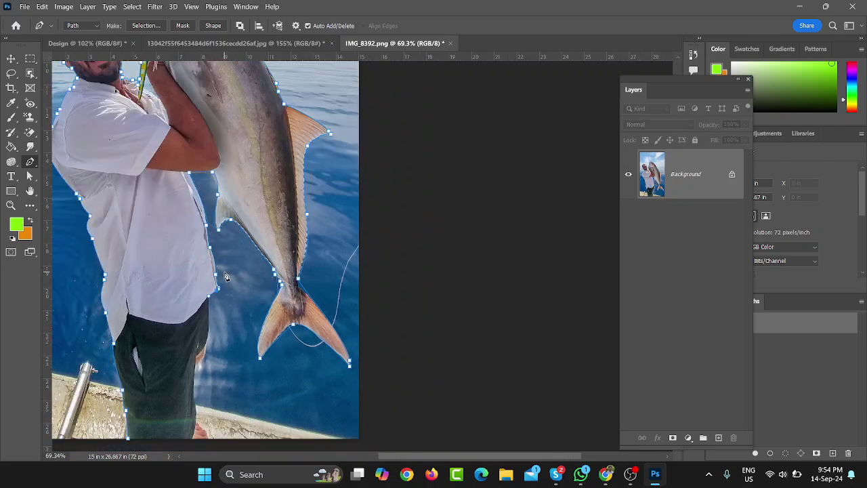
scroll(226, 271, "down", 2)
scroll(228, 231, "down", 3)
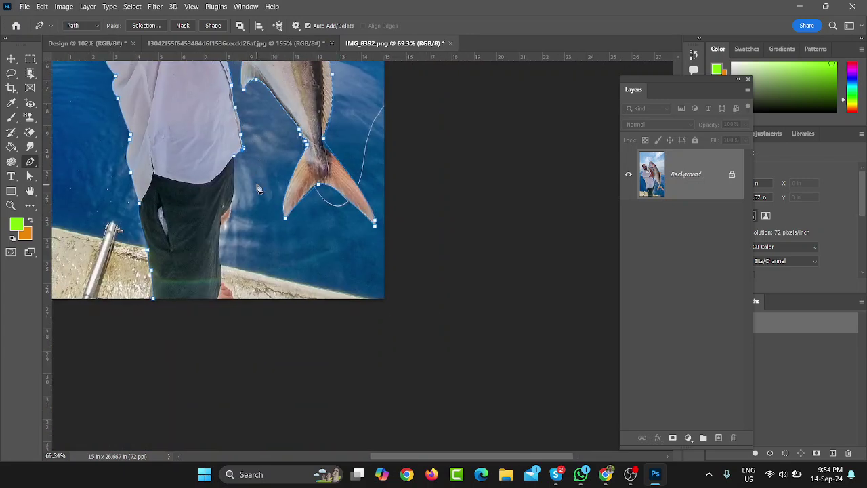
scroll(229, 198, "up", 1)
scroll(228, 198, "up", 1)
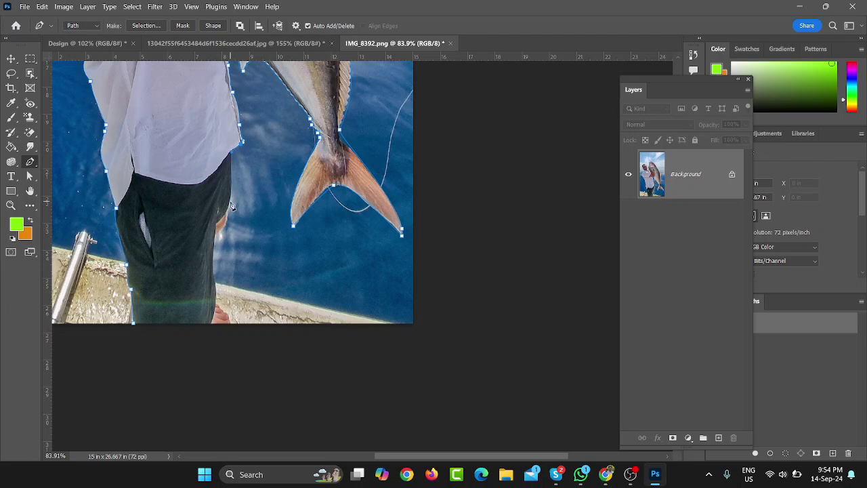
left_click_drag(230, 201, 230, 220)
key("ctrl+z")
mouse_move(230, 192)
left_mouse_down()
mouse_move(227, 210)
mouse_move(234, 197)
left_mouse_up()
Extend the path down the shorts to the photo's bottom edge, closing the outline.
left_click(215, 225)
scroll(216, 236, "down", 3)
left_click(216, 196)
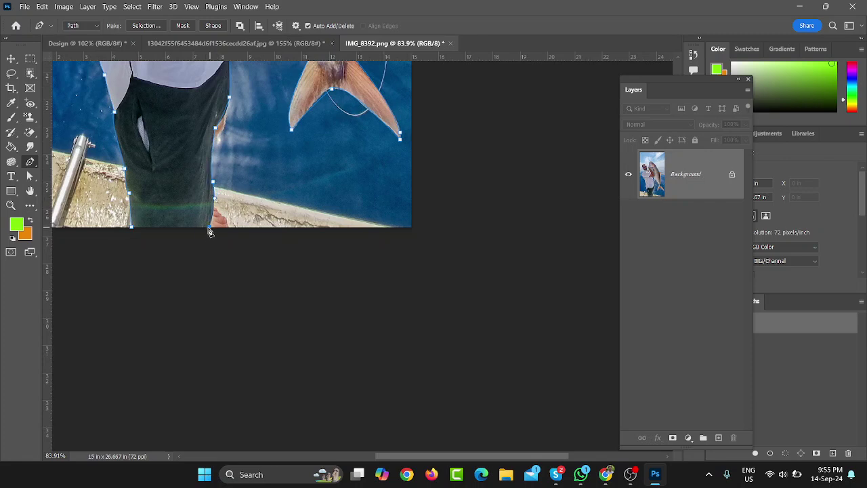
left_click(209, 227)
Center the photo and dock the Paths panel as a tab beside Layers.
scroll(139, 234, "down", 1)
scroll(171, 272, "down", 2)
scroll(171, 271, "down", 3)
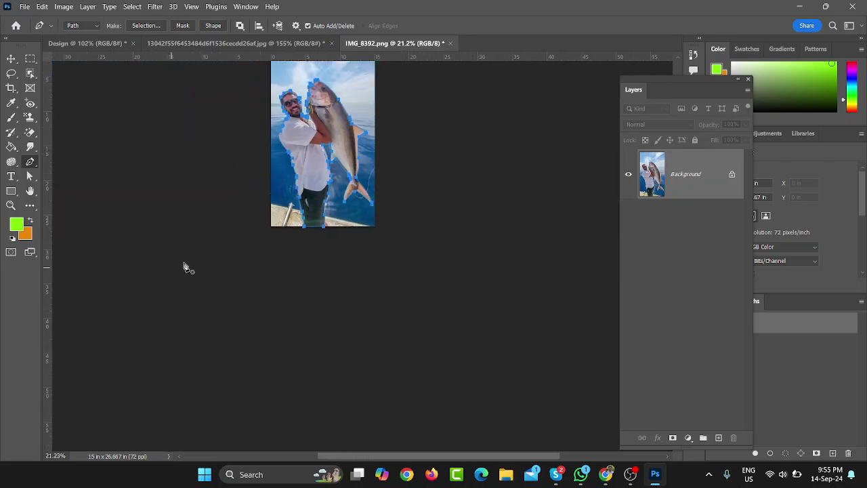
scroll(341, 126, "up", 2)
left_click_drag(341, 126, 359, 178)
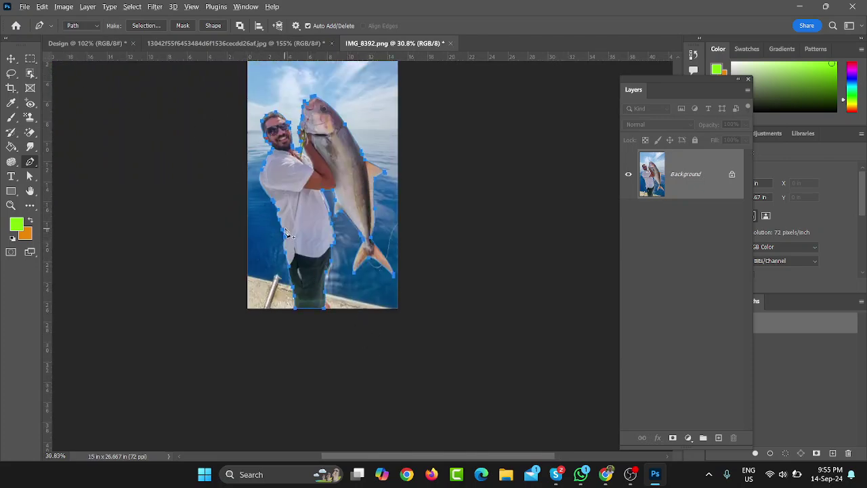
scroll(288, 234, "up", 1)
scroll(367, 215, "up", 1)
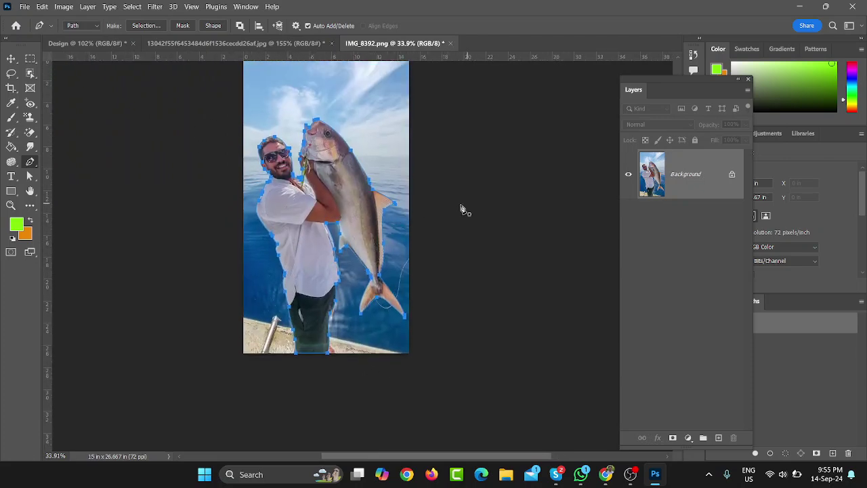
left_click(761, 303)
left_click_drag(735, 224, 671, 93)
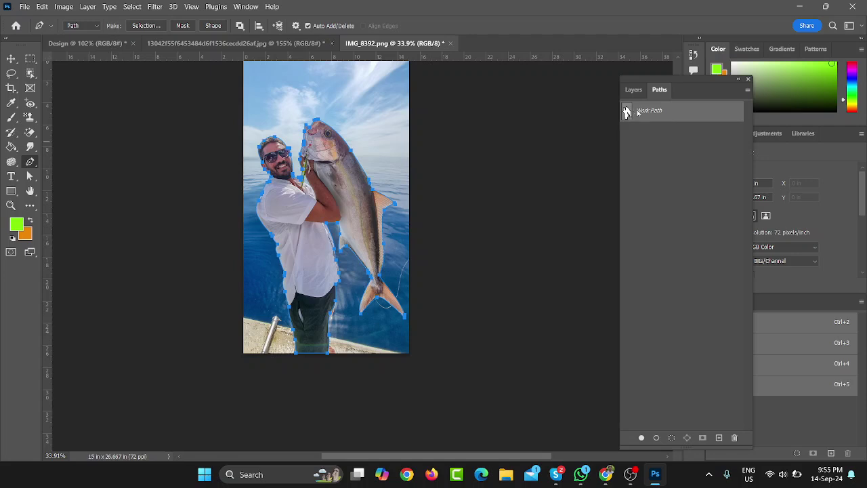
Load Work Path as a selection as a trial, then deselect it.
key("Escape")
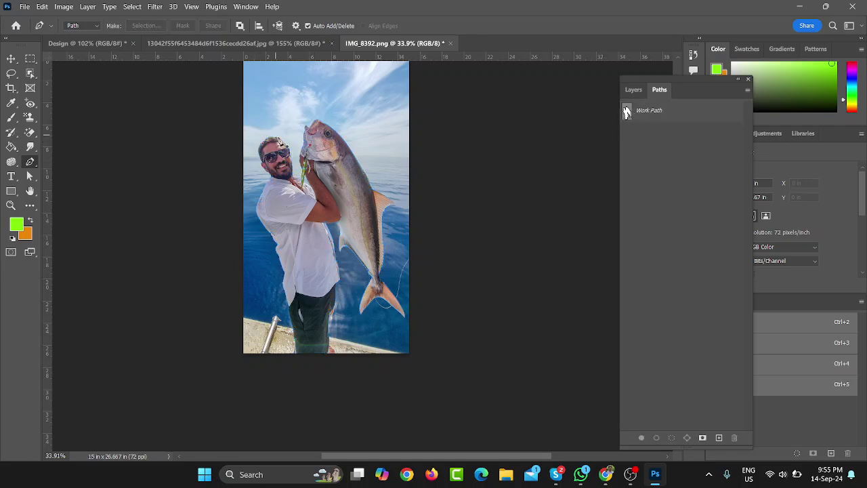
left_click(627, 113)
left_click(627, 113, "ctrl")
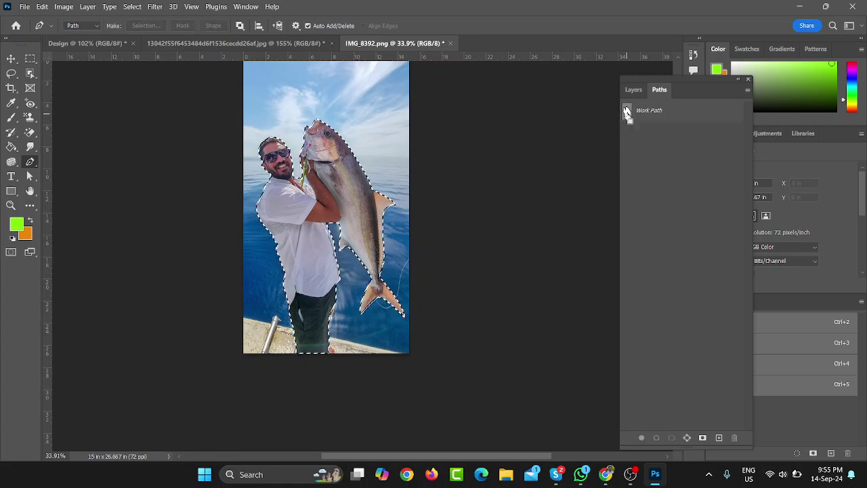
key("ctrl+d")
Make a selection from Work Path with Feather Radius 0.
right_click(656, 113)
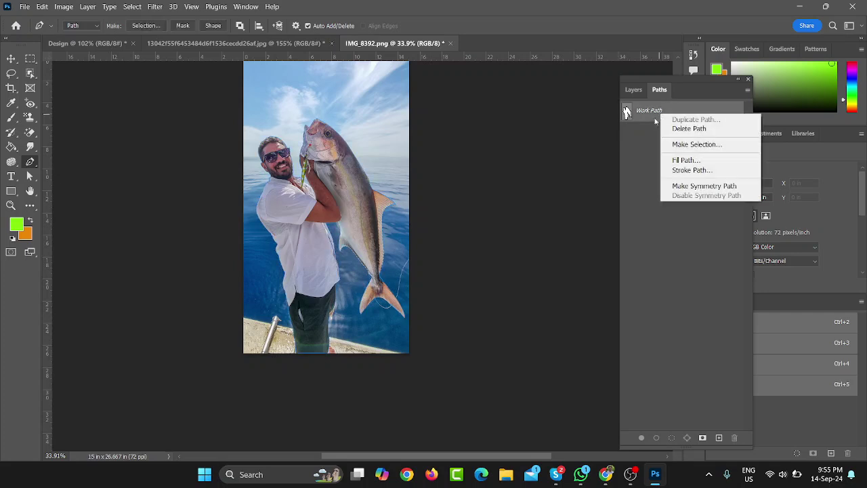
left_click(655, 115)
right_click(655, 113)
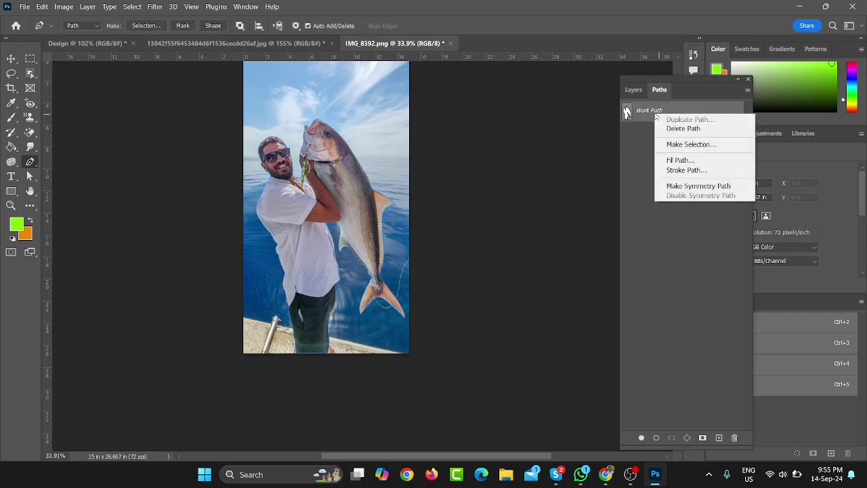
left_click(689, 145)
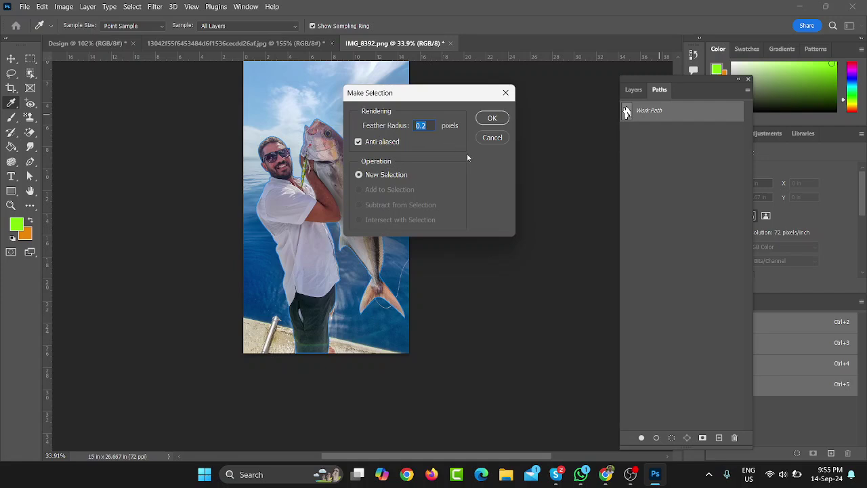
type("0")
left_click(492, 119)
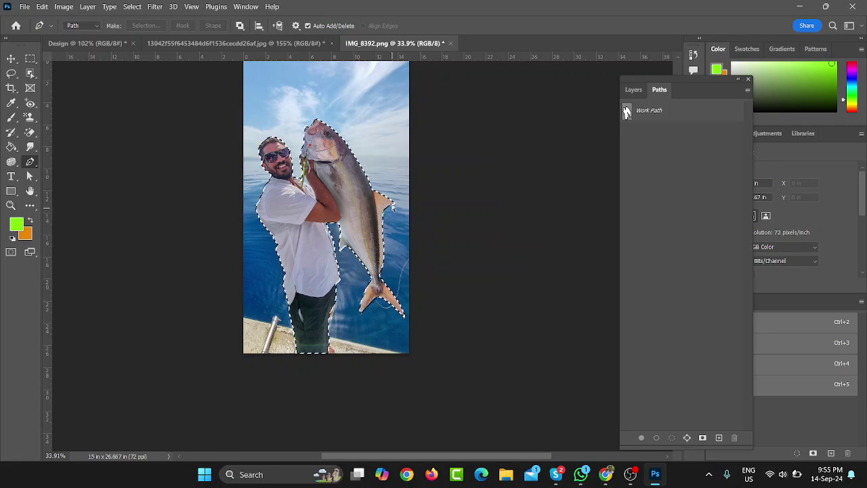
Deselect, reload Work Path as a selection with Ctrl+Enter, and return to Layers.
key("ctrl+d")
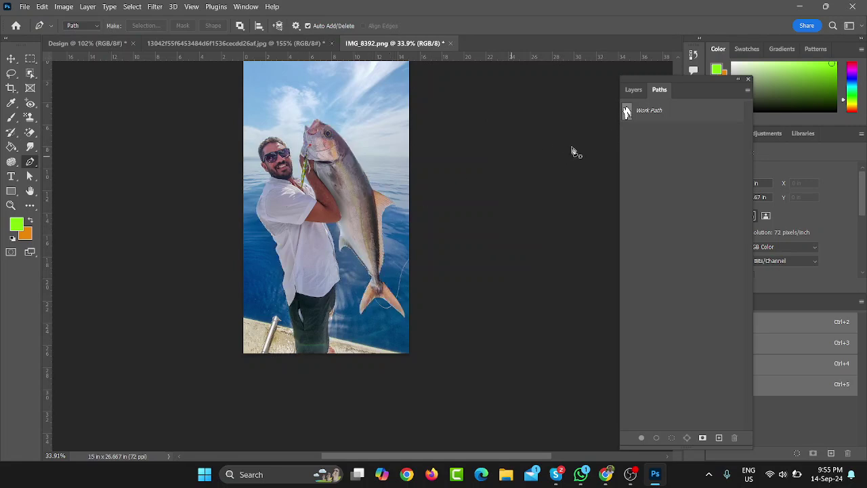
left_click(651, 114)
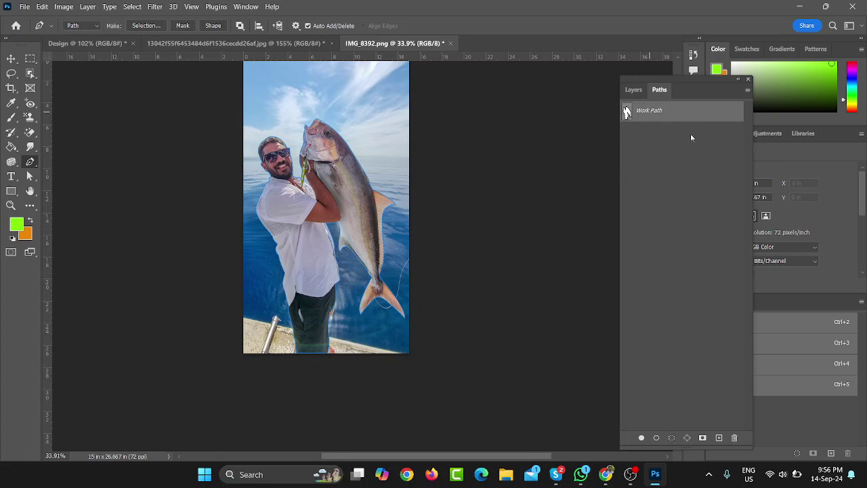
key("ctrl+Return")
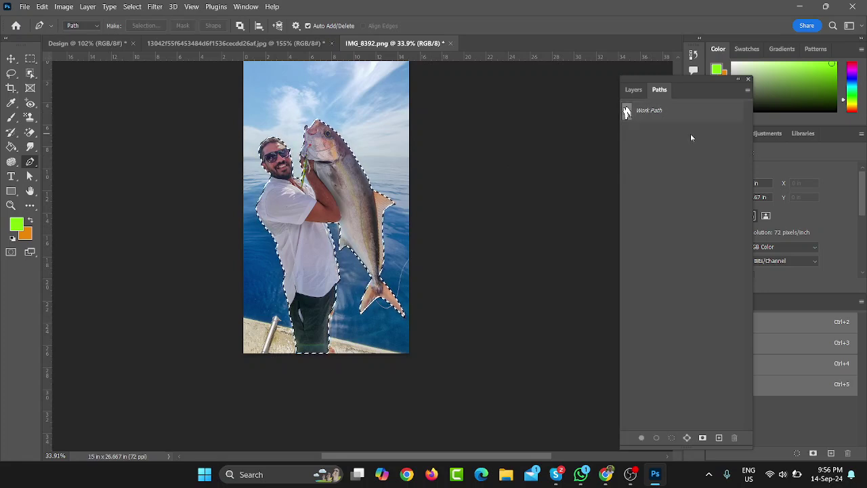
left_click(634, 89)
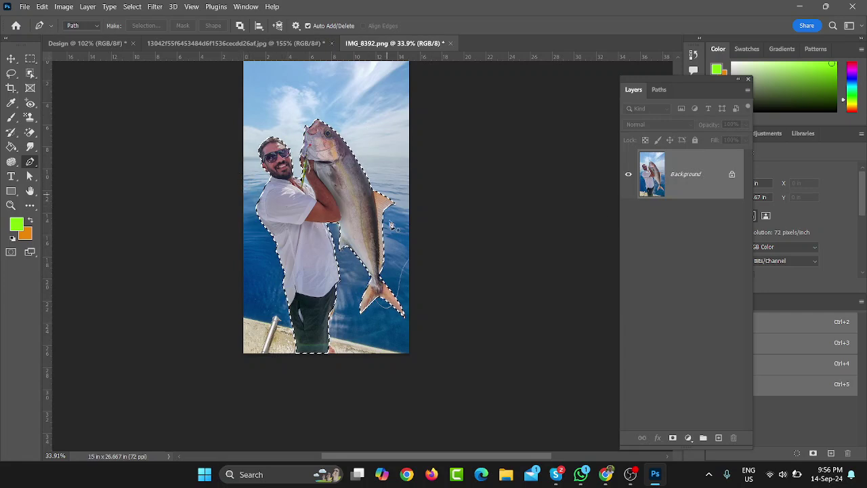
Copy the man and fish to Layer 1, hide the Background, then drag Layer 1 down the panel.
key("ctrl+j")
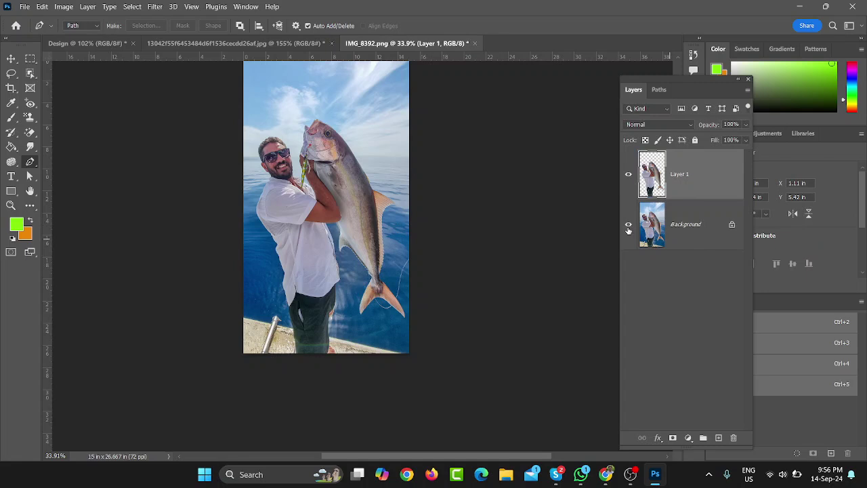
left_click(629, 231)
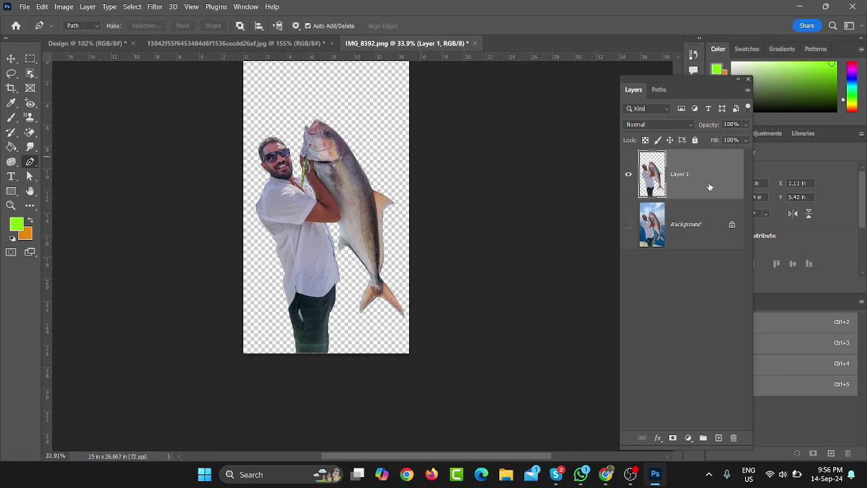
left_click_drag(707, 180, 732, 425)
Delete the cut-out layer and save Work Path as 'pen A'.
key("Delete")
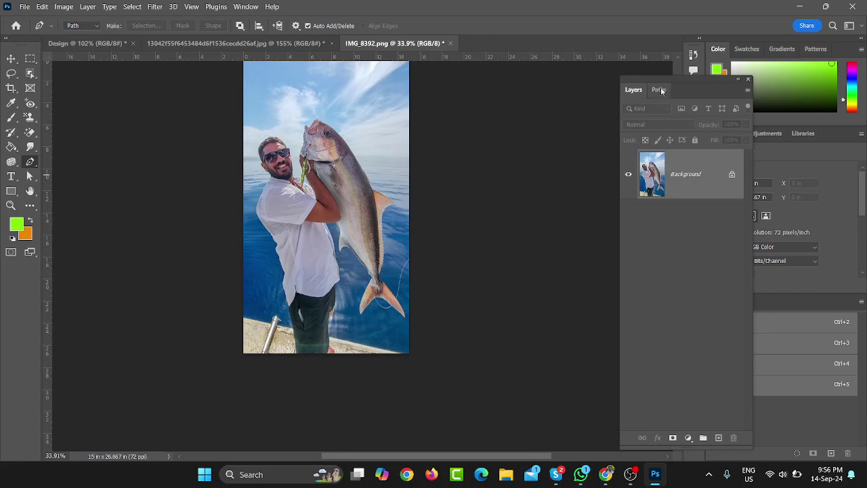
left_click(661, 90)
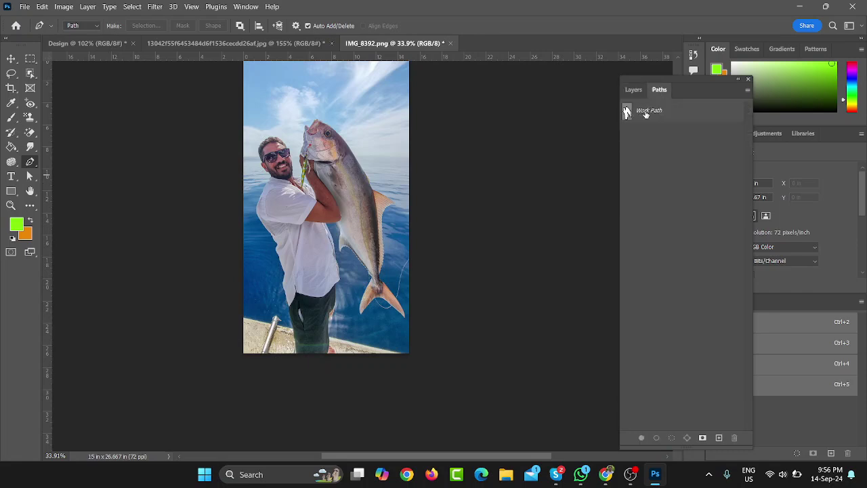
double_click(647, 111)
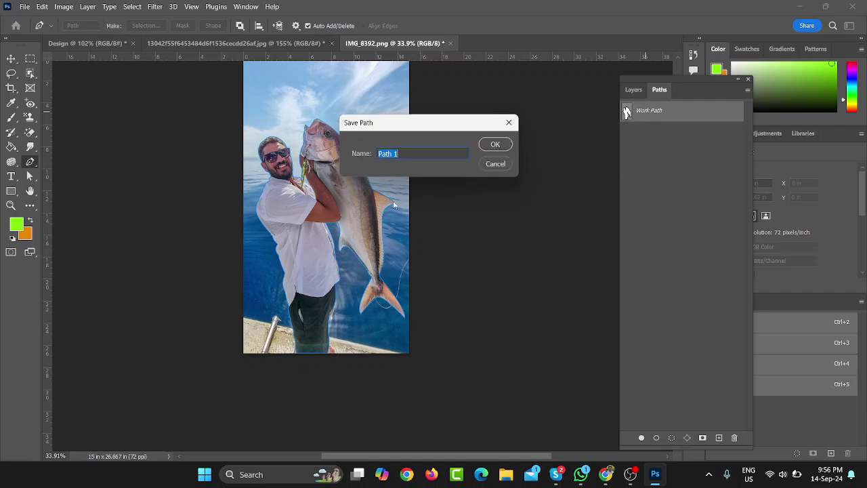
type("pen A")
left_click(494, 143)
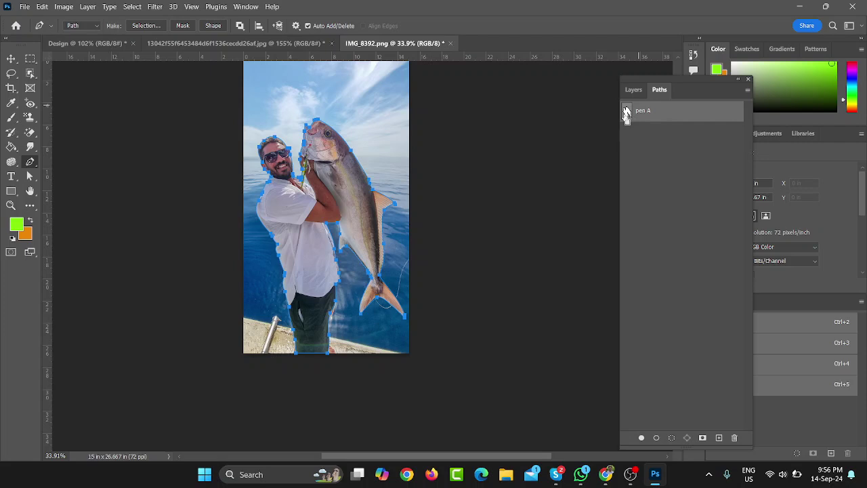
Load 'pen A' as a selection, rebuild Layer 1, and hide the Background.
left_click(627, 112, "ctrl")
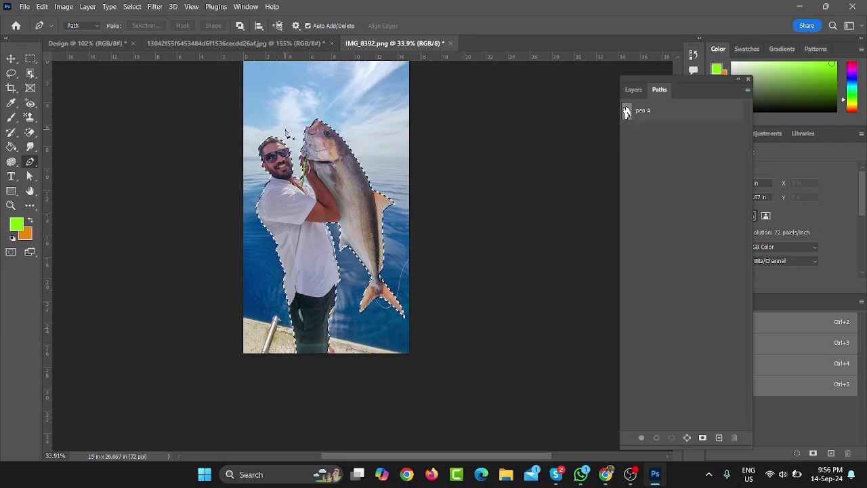
left_click(634, 90)
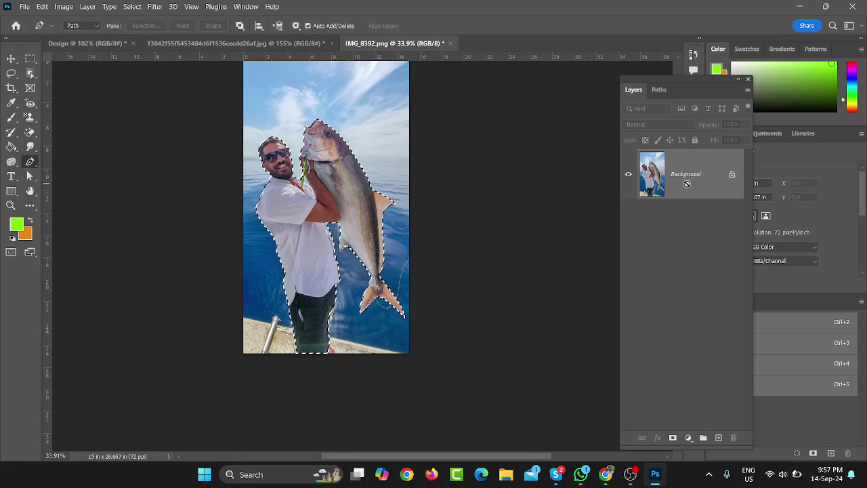
key("ctrl+d")
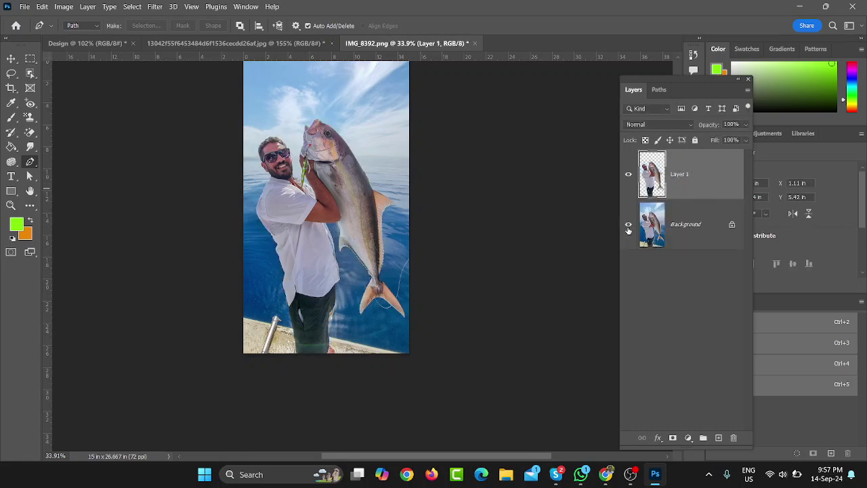
left_click(629, 225)
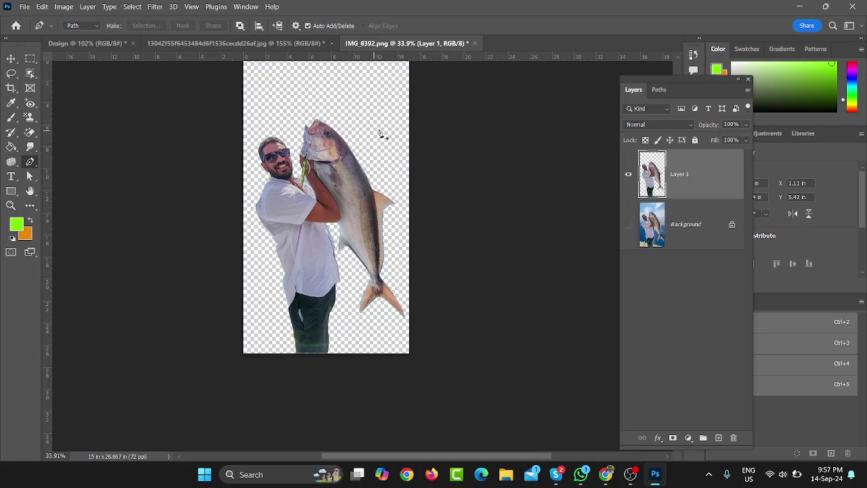
Add a light cyan Solid Color fill layer and move it beneath Layer 1.
left_click(689, 438)
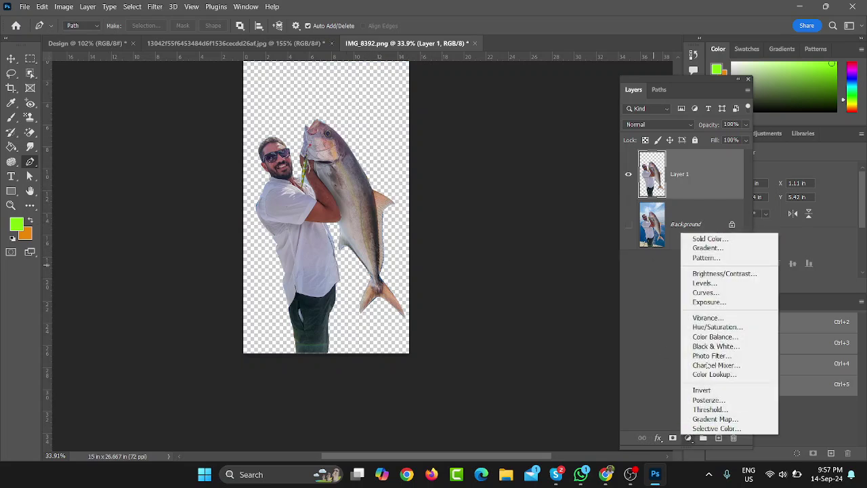
key("Escape")
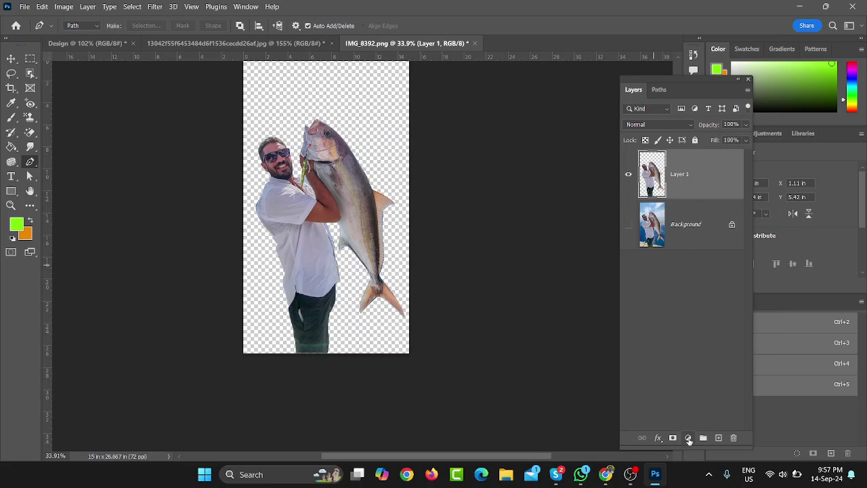
left_click(689, 438)
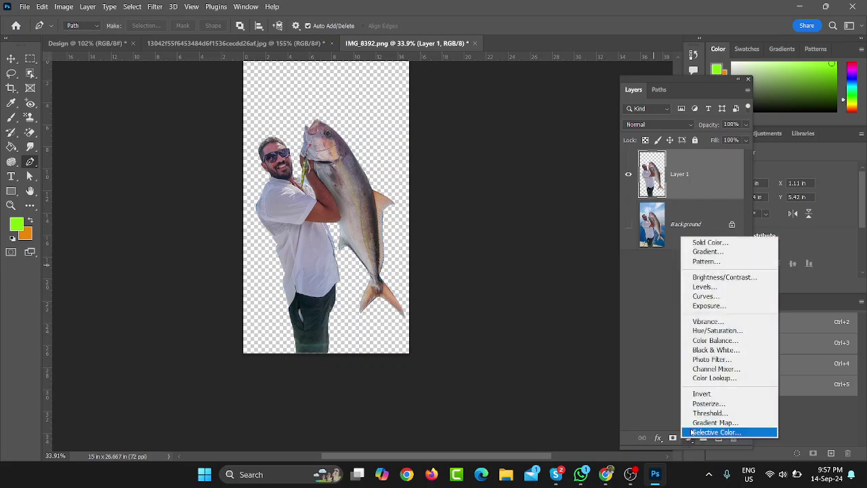
left_click(711, 244)
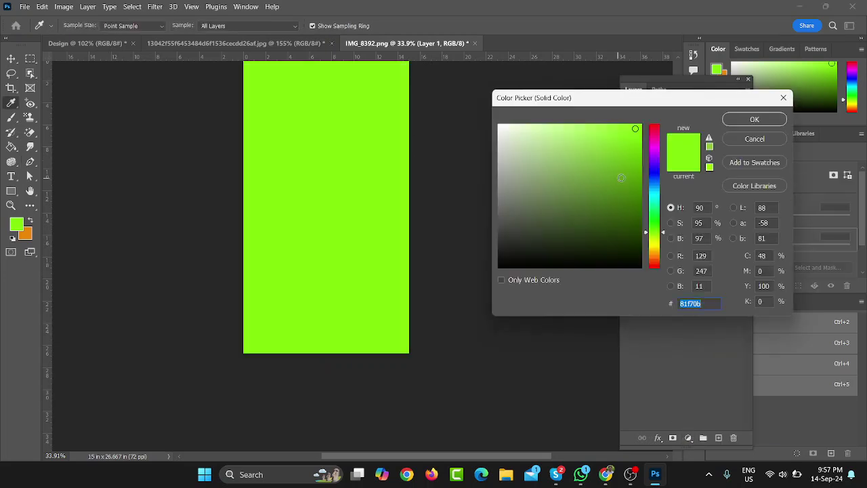
left_click(623, 184)
left_click(649, 193)
left_click(586, 136)
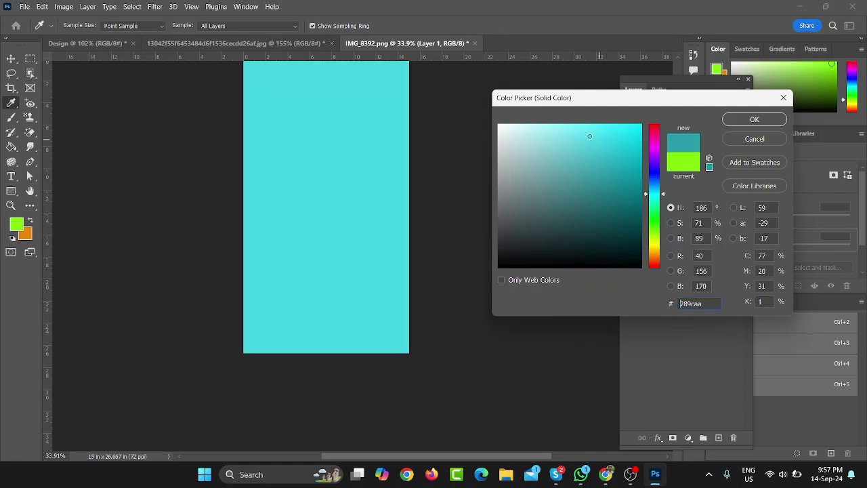
left_click(755, 122)
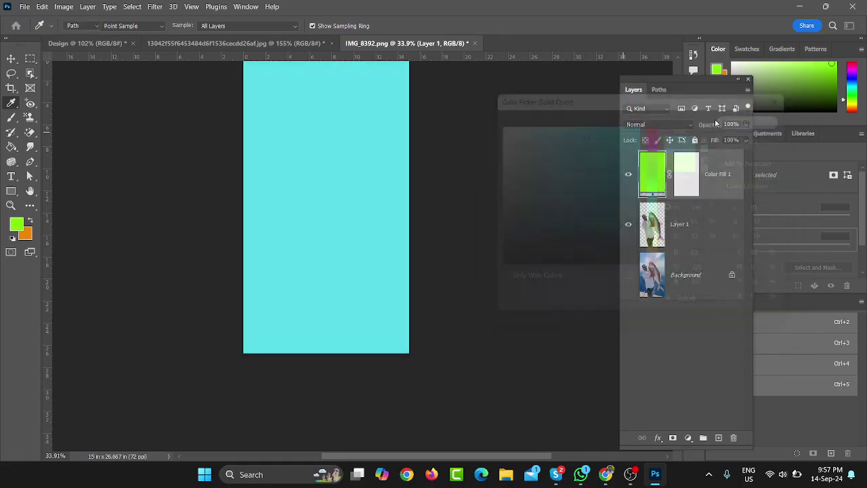
left_click_drag(708, 163, 708, 250)
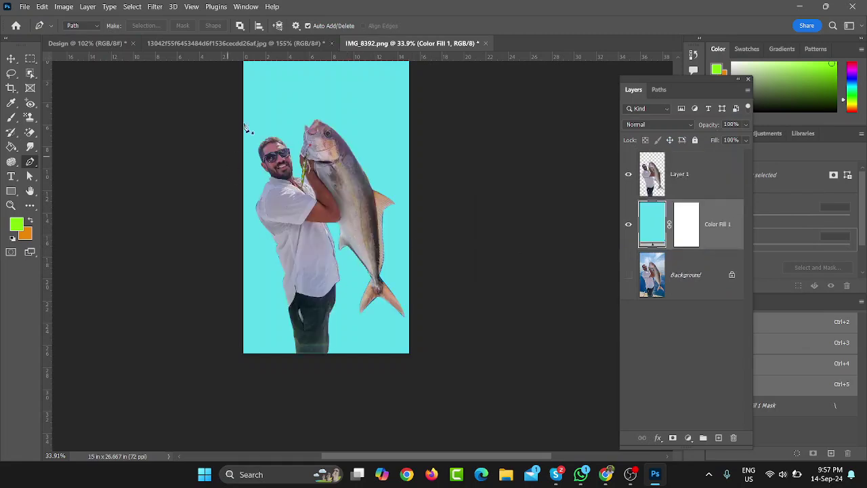
Try black, pink and light grey fill colours, then hide Color Fill 1.
double_click(654, 228)
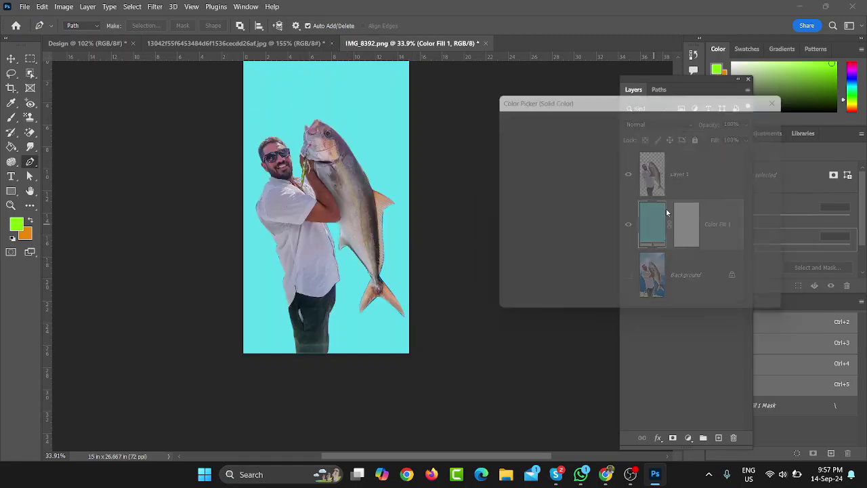
mouse_move(603, 211)
left_mouse_down()
mouse_move(604, 161)
mouse_move(501, 136)
left_mouse_up()
type("000000")
left_click_drag(522, 103, 554, 95)
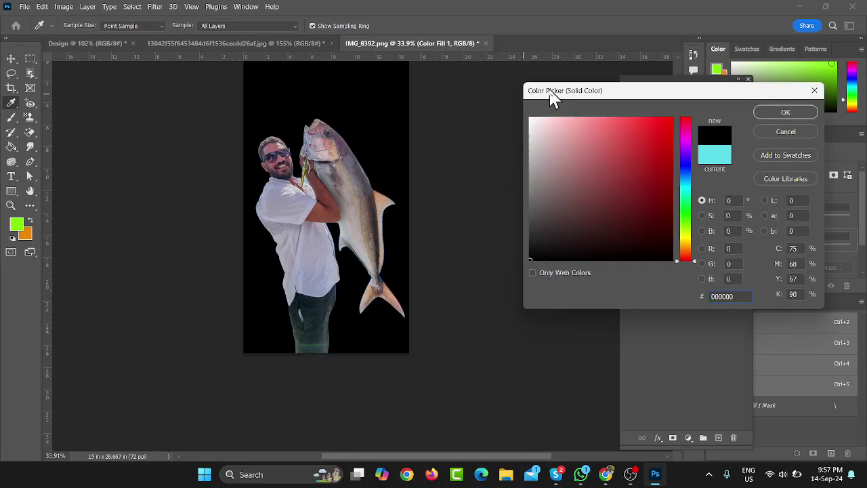
mouse_move(565, 147)
left_mouse_down()
mouse_move(582, 133)
mouse_move(536, 152)
left_mouse_up()
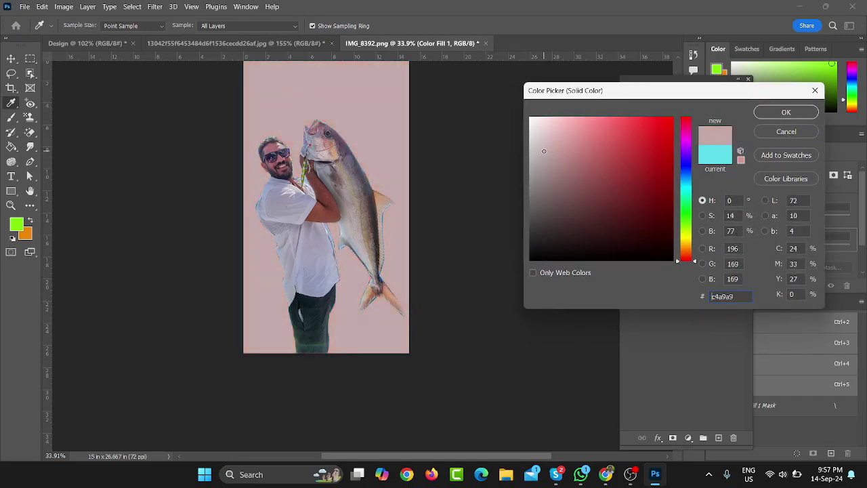
left_click(780, 114)
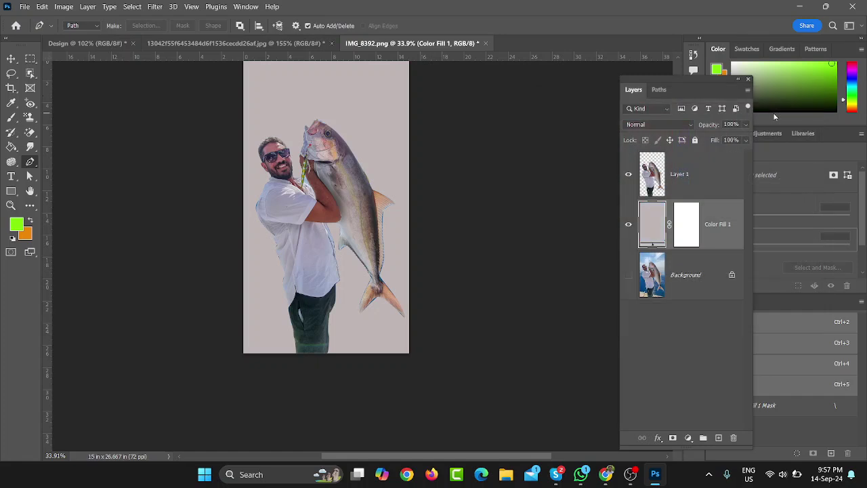
left_click(629, 227)
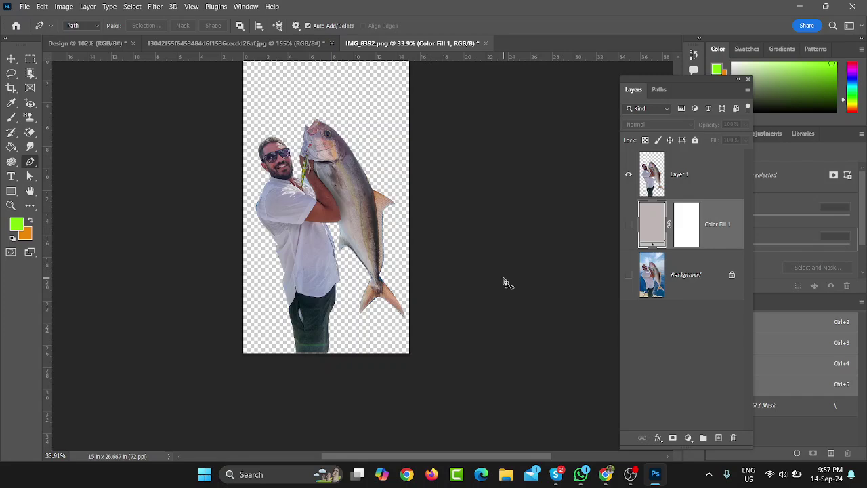
Save a PNG copy of the cutout named 'my png' to the Desktop, then minimize Photoshop.
left_click(22, 7)
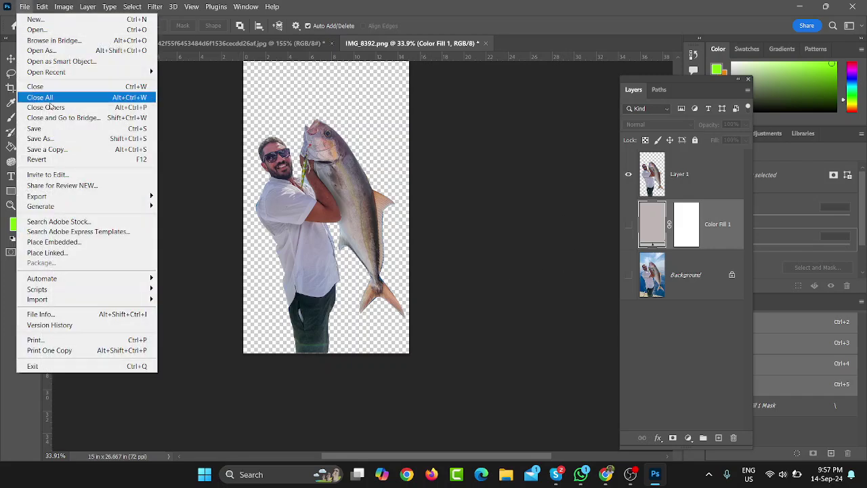
left_click(60, 150)
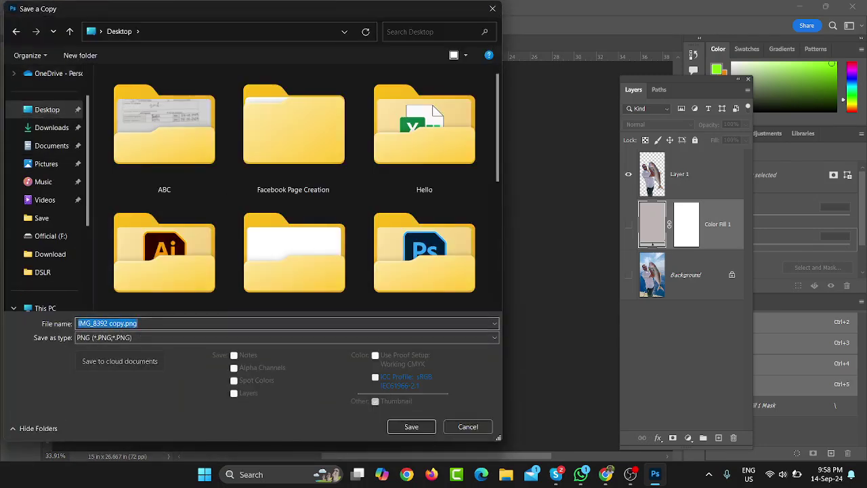
type("my p")
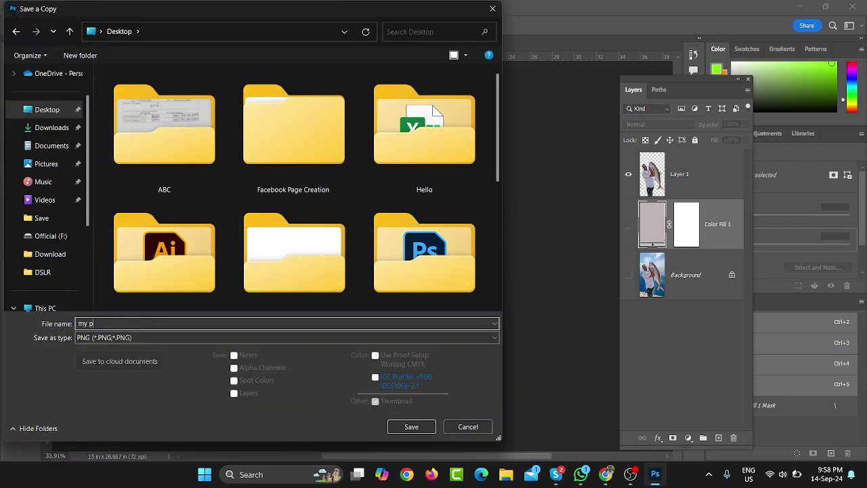
type("ng")
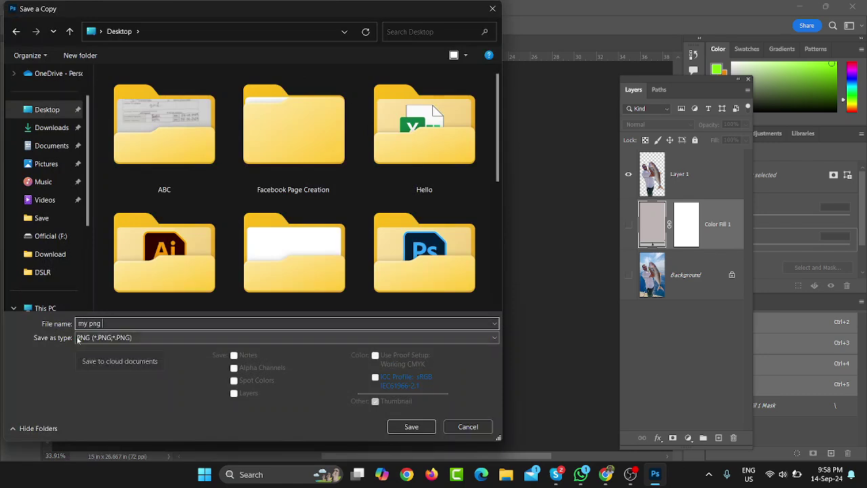
left_click(86, 342)
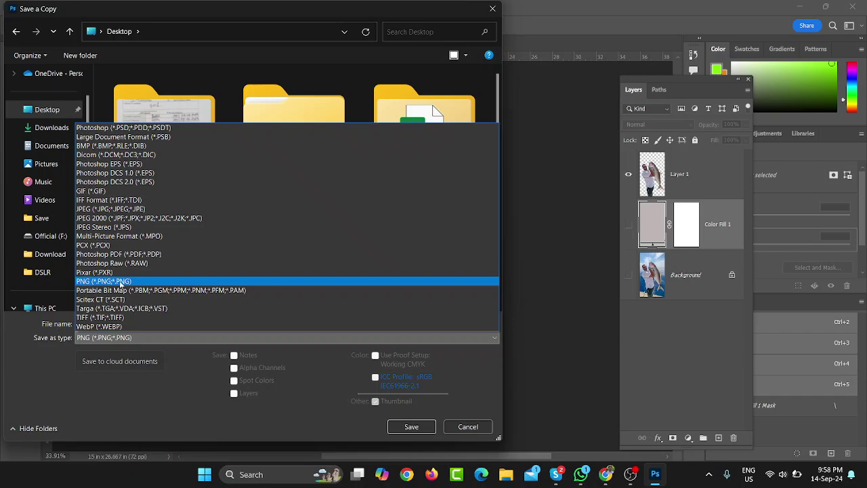
left_click(120, 281)
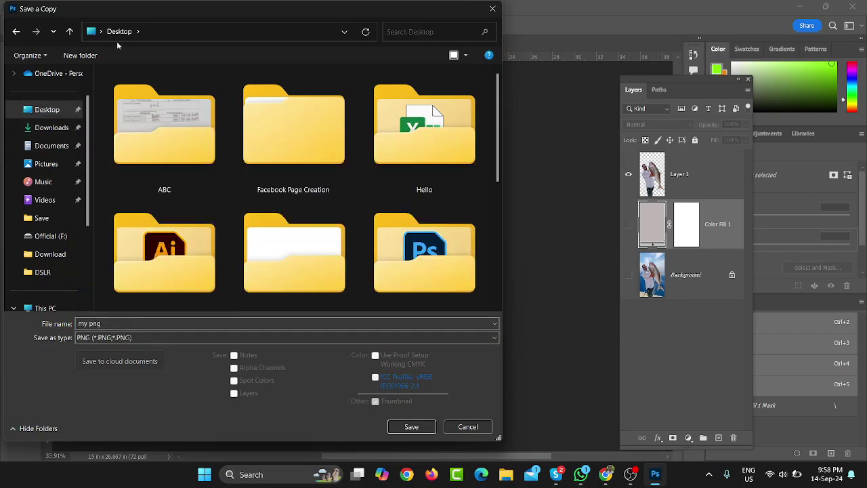
left_click(411, 426)
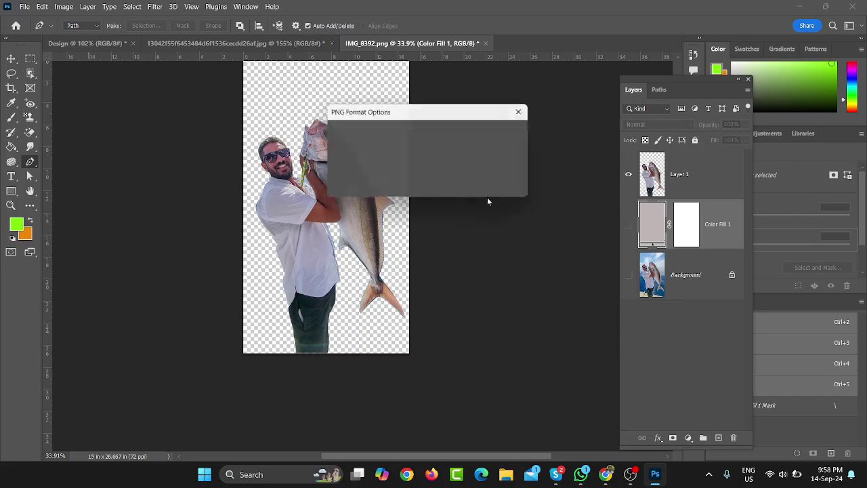
left_click(497, 136)
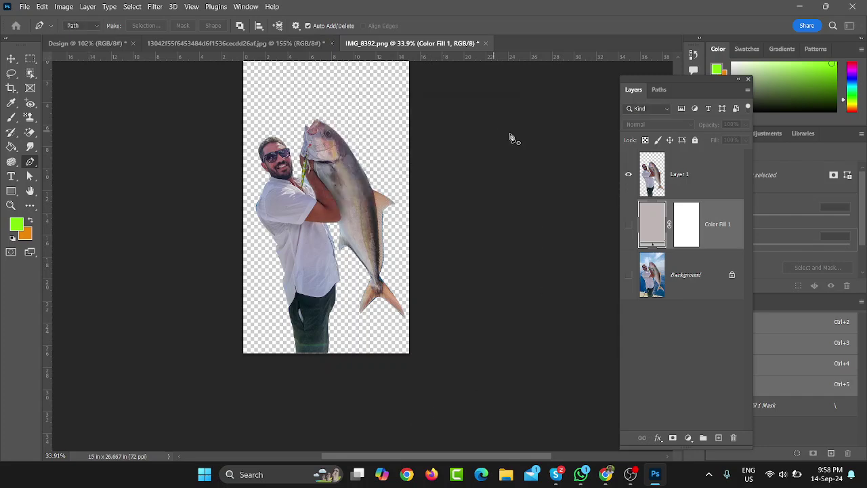
left_click(809, 6)
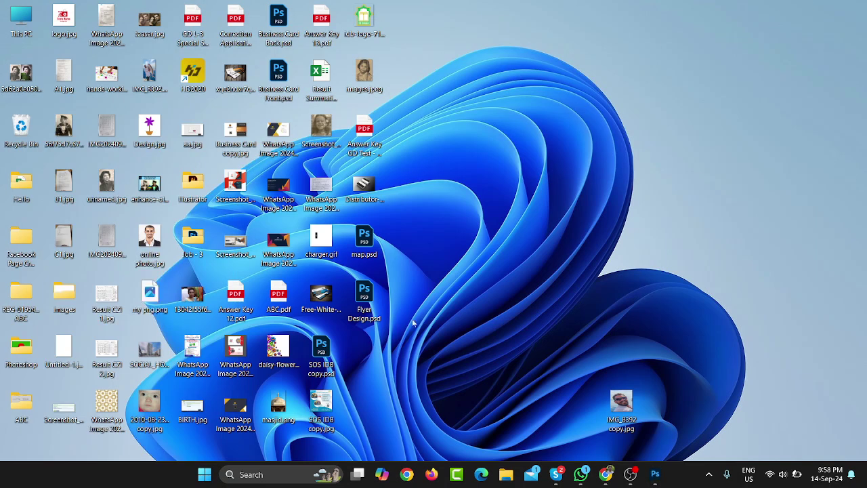
View my png.png maximized and zoomed in Photos, then return to Photoshop.
left_click_drag(150, 295, 452, 78)
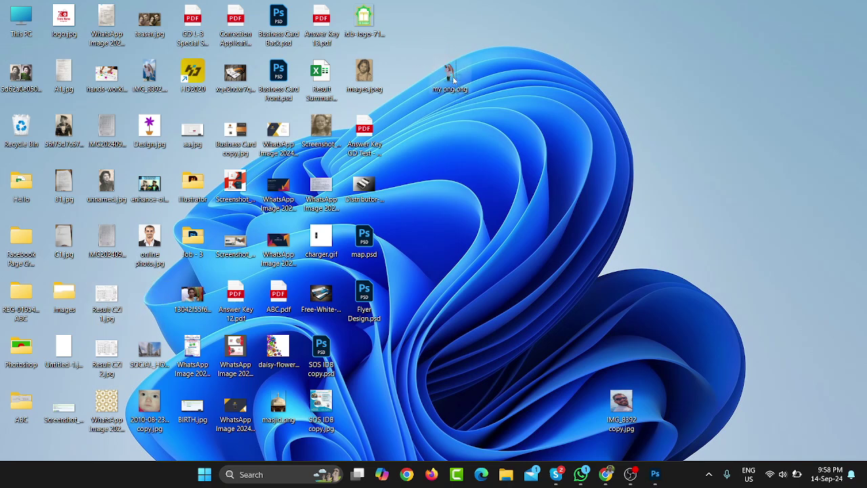
double_click(450, 76)
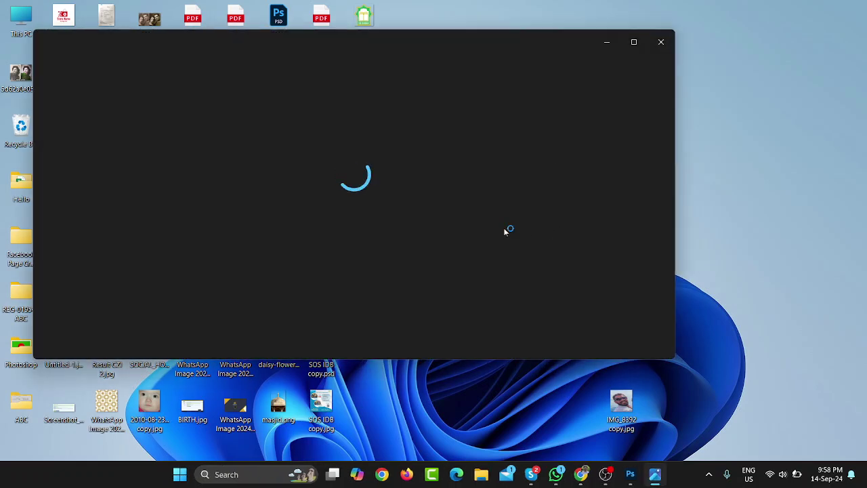
left_click(645, 46)
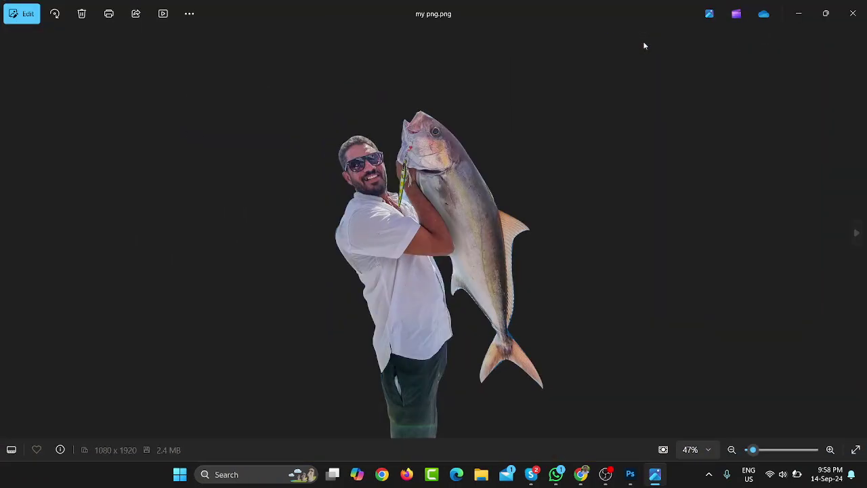
scroll(337, 176, "up", 5)
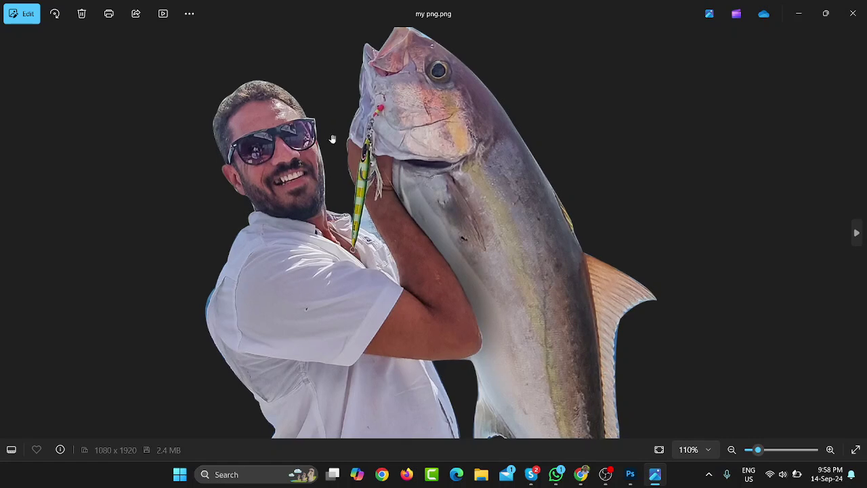
left_click_drag(332, 139, 324, 200)
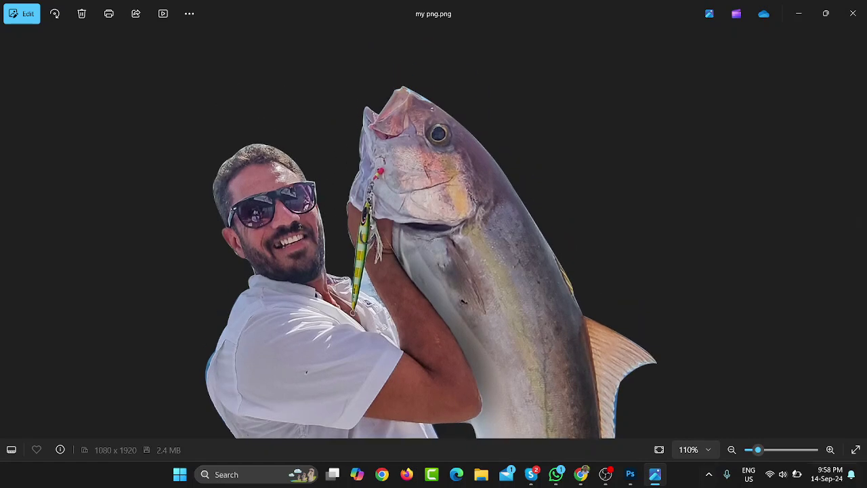
scroll(296, 271, "down", 3)
scroll(297, 284, "down", 2)
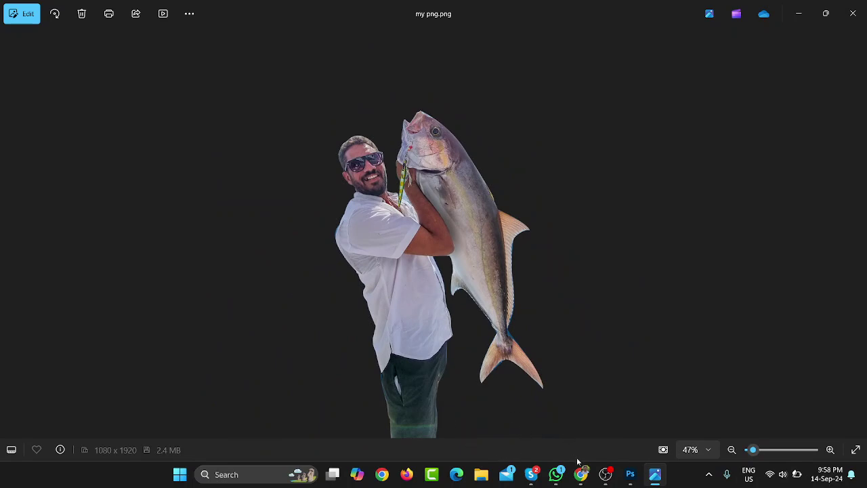
mouse_move(581, 474)
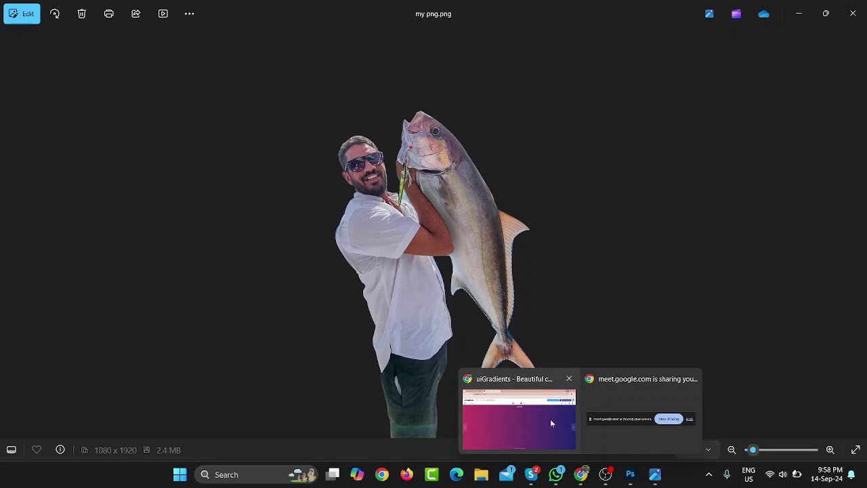
left_click(550, 419)
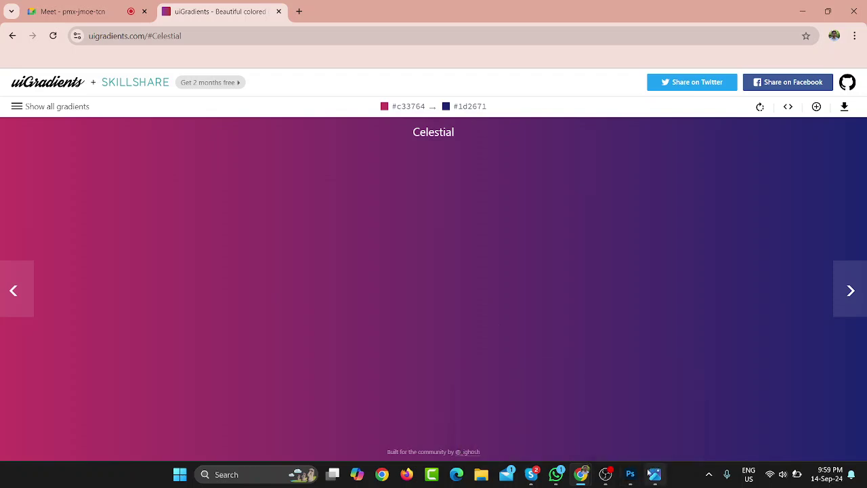
left_click(631, 475)
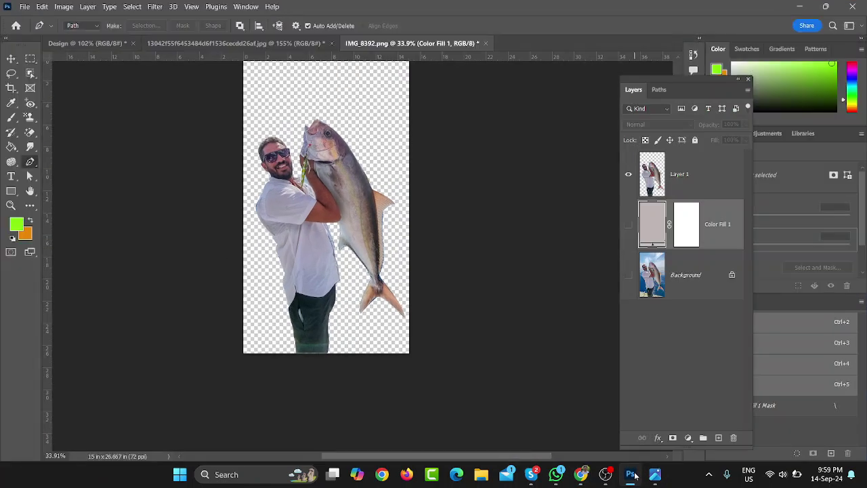